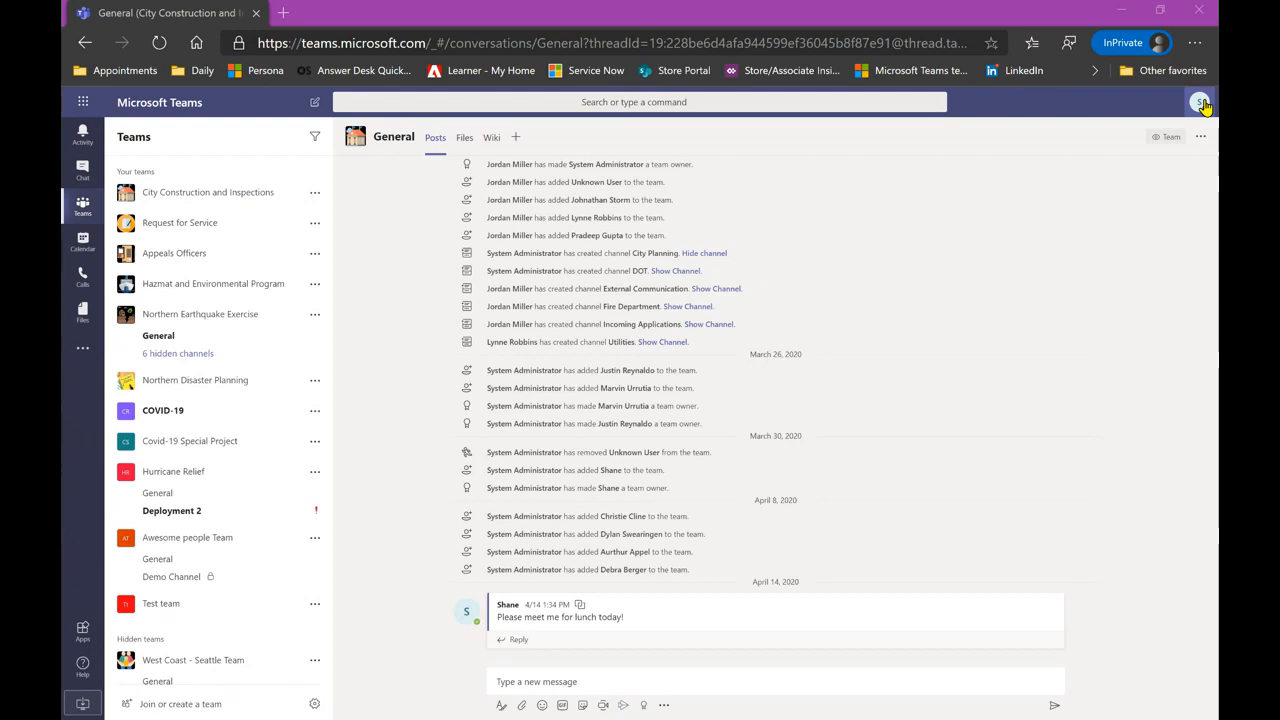
# - Check the account profile menu, then switch from the General channel to the Chat list
pyautogui.click(1201, 103)
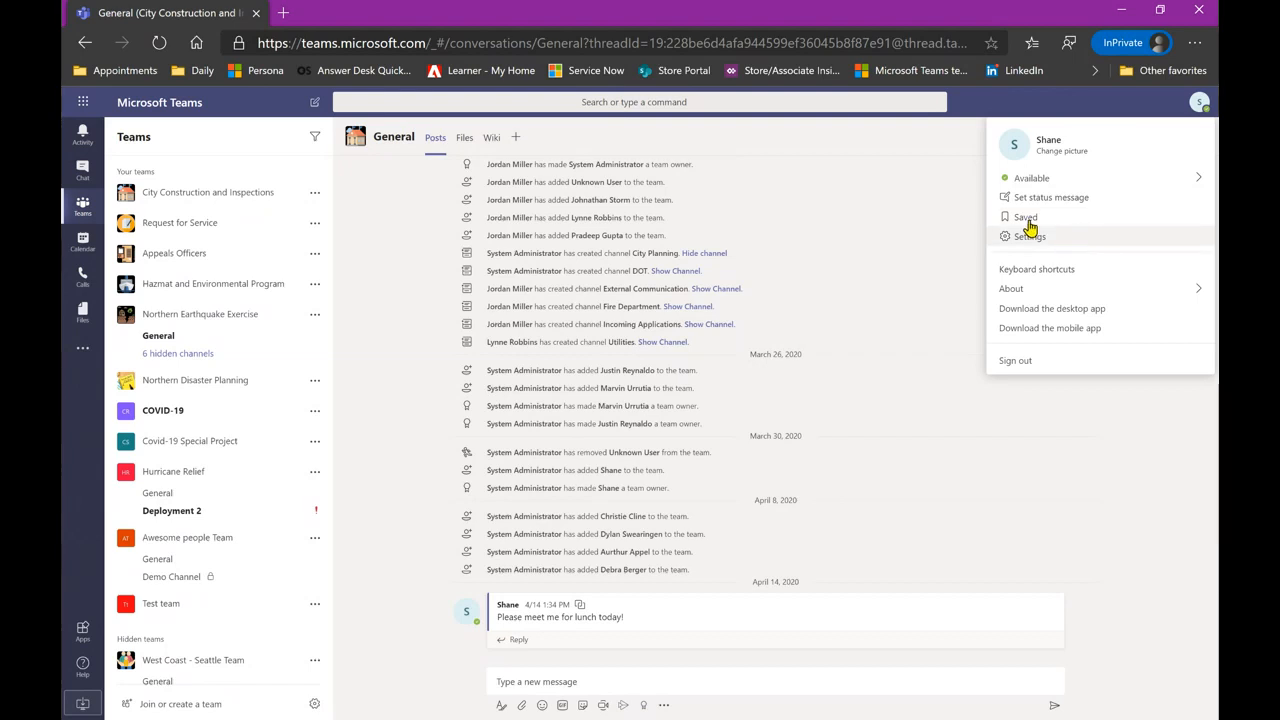
pyautogui.click(925, 154)
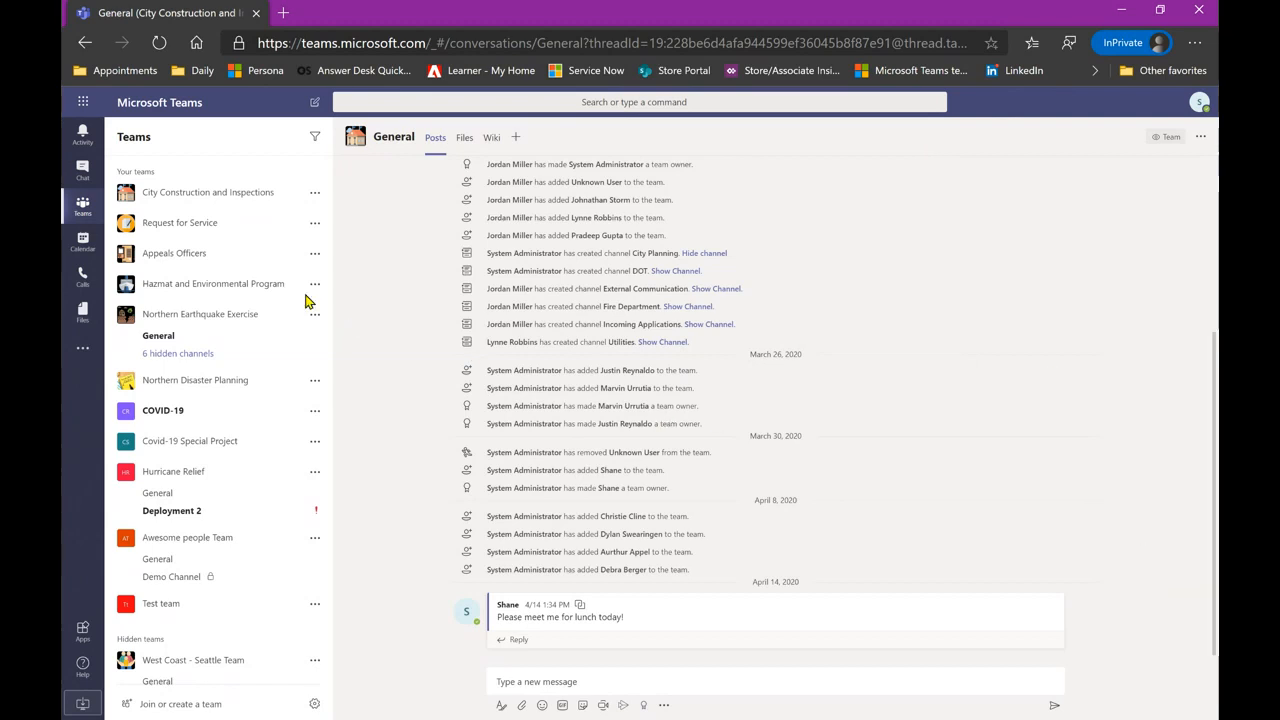
pyautogui.click(75, 180)
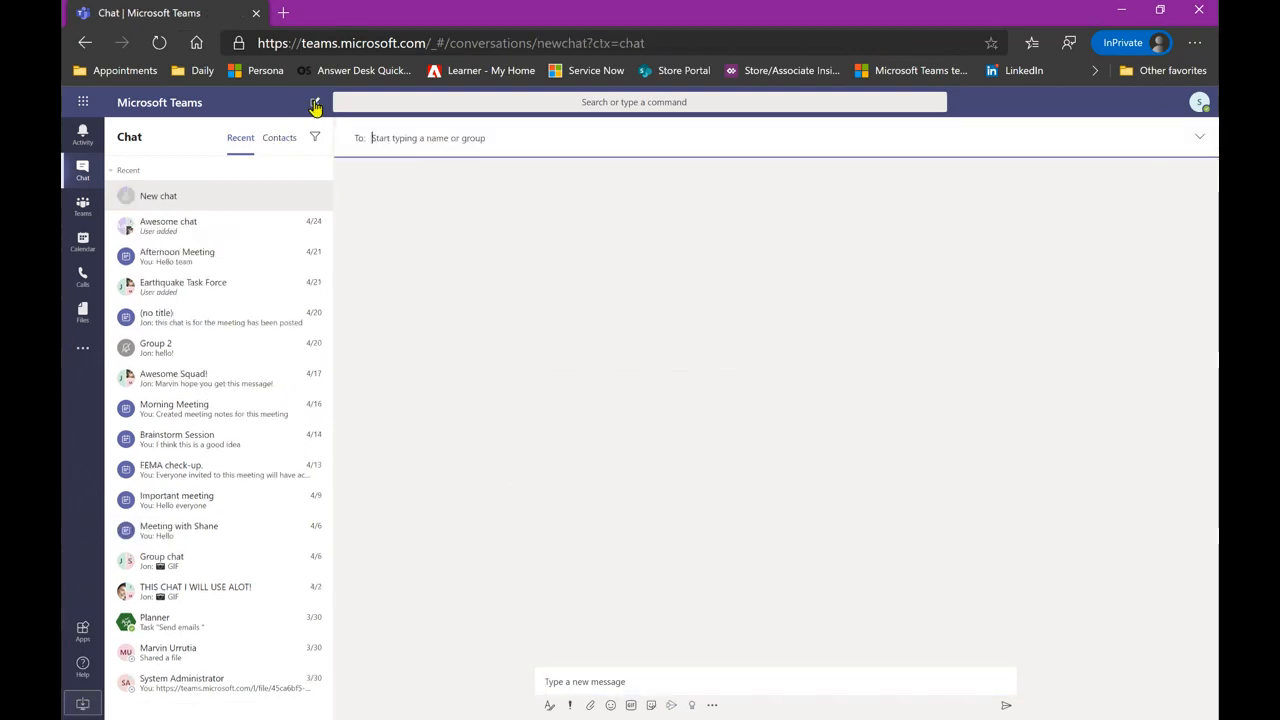
# - Start a one-to-one chat with the contact found by searching 'jon' and send 'Good afternoon Jon'
pyautogui.write('jon')
pyautogui.click(496, 173)
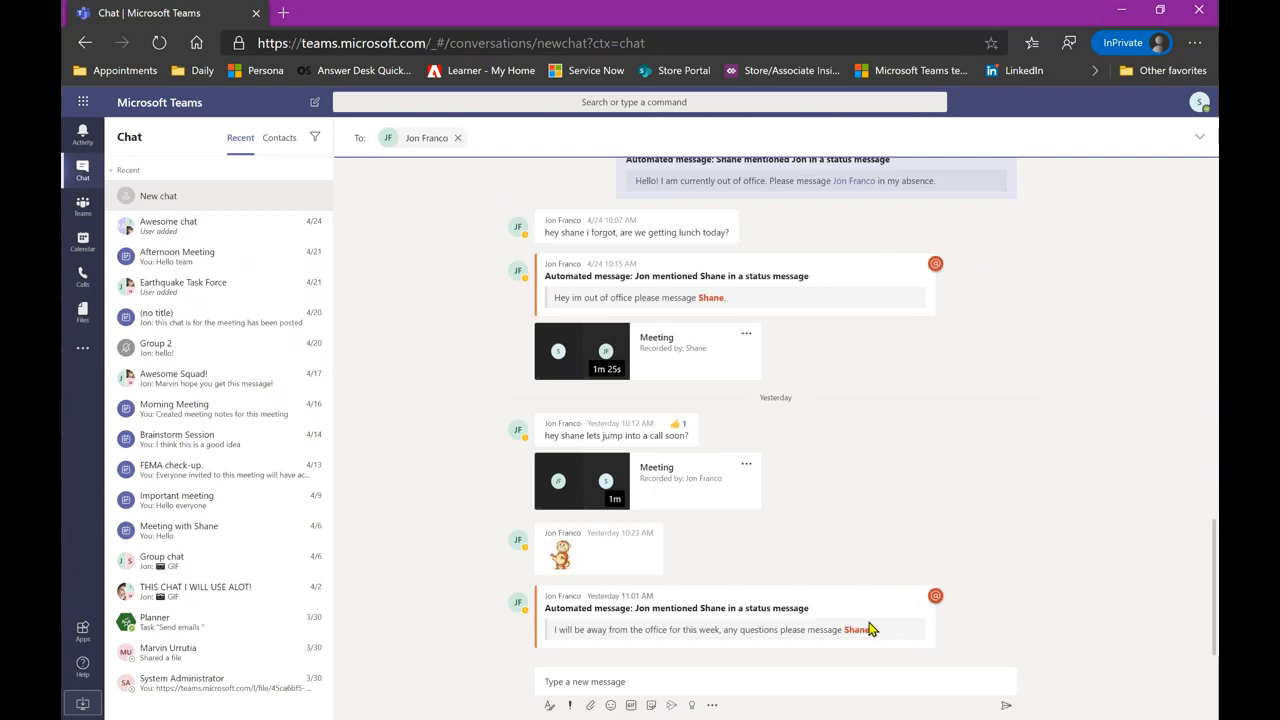
pyautogui.click(826, 680)
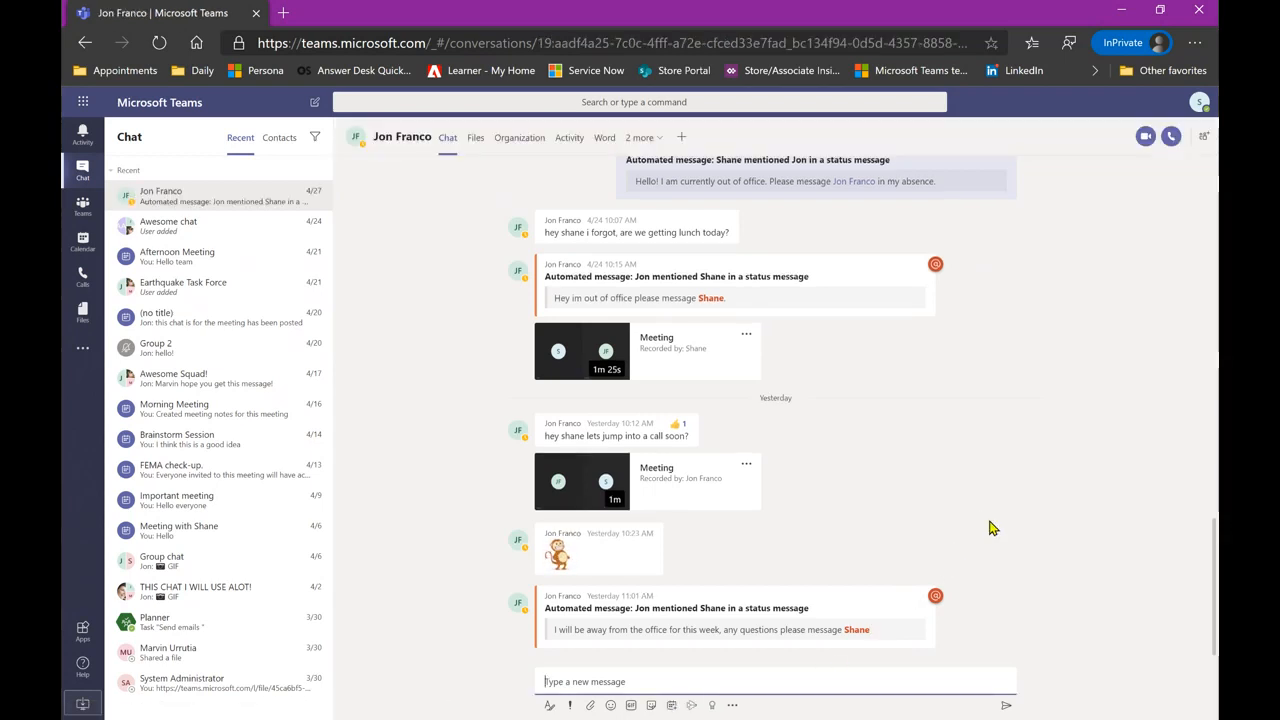
pyautogui.write('Good afternoon Jon')
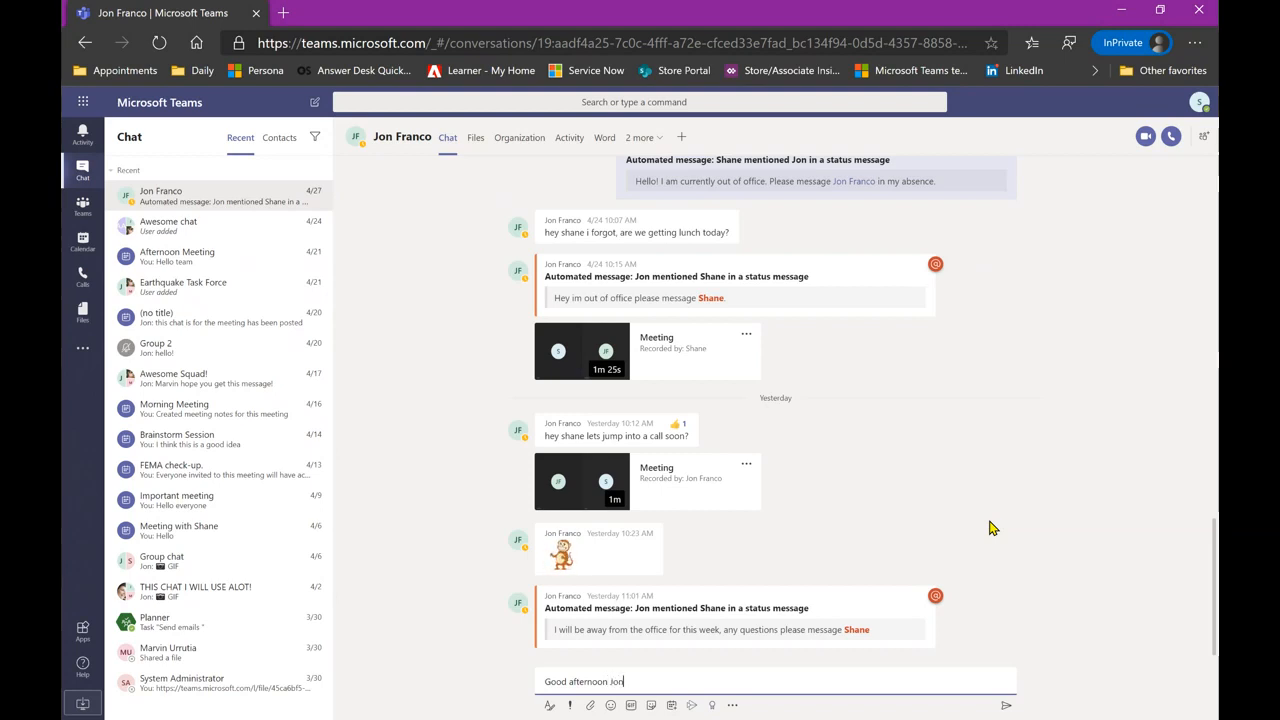
pyautogui.press('Return')
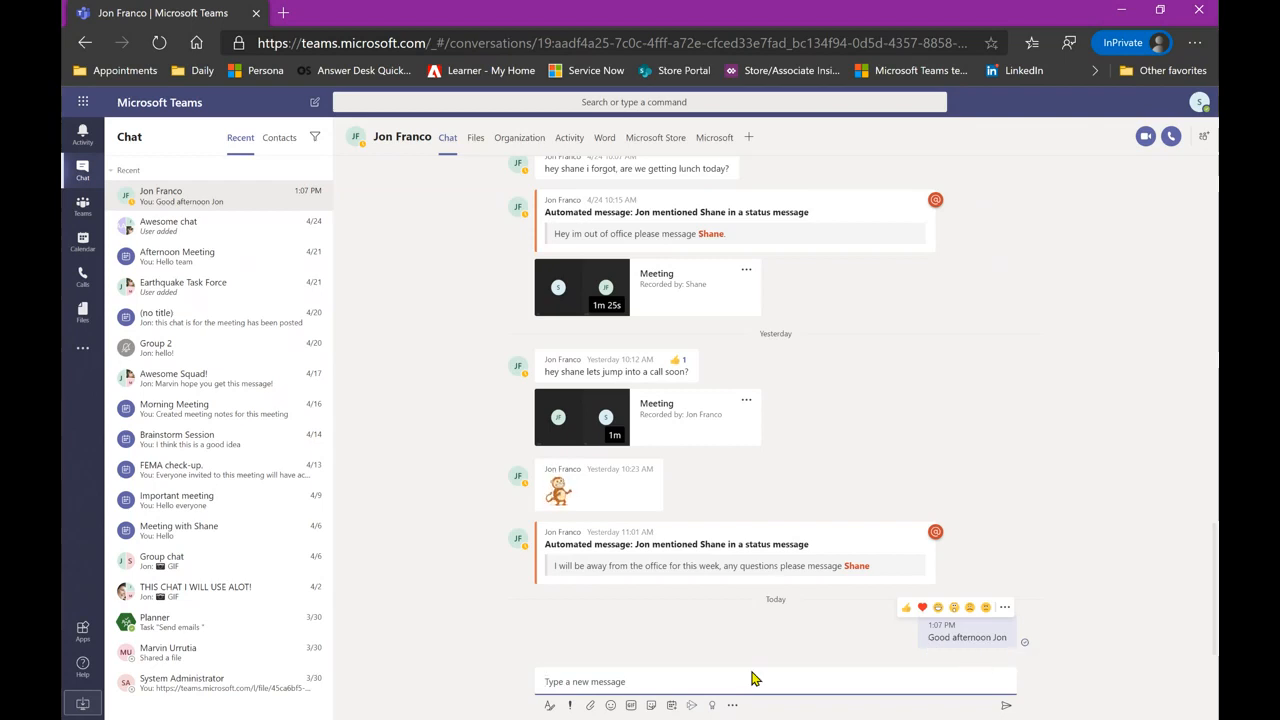
# - Expand and discard the formatting editor, then bring up the Standard/Important/Urgent priority menu
pyautogui.click(549, 708)
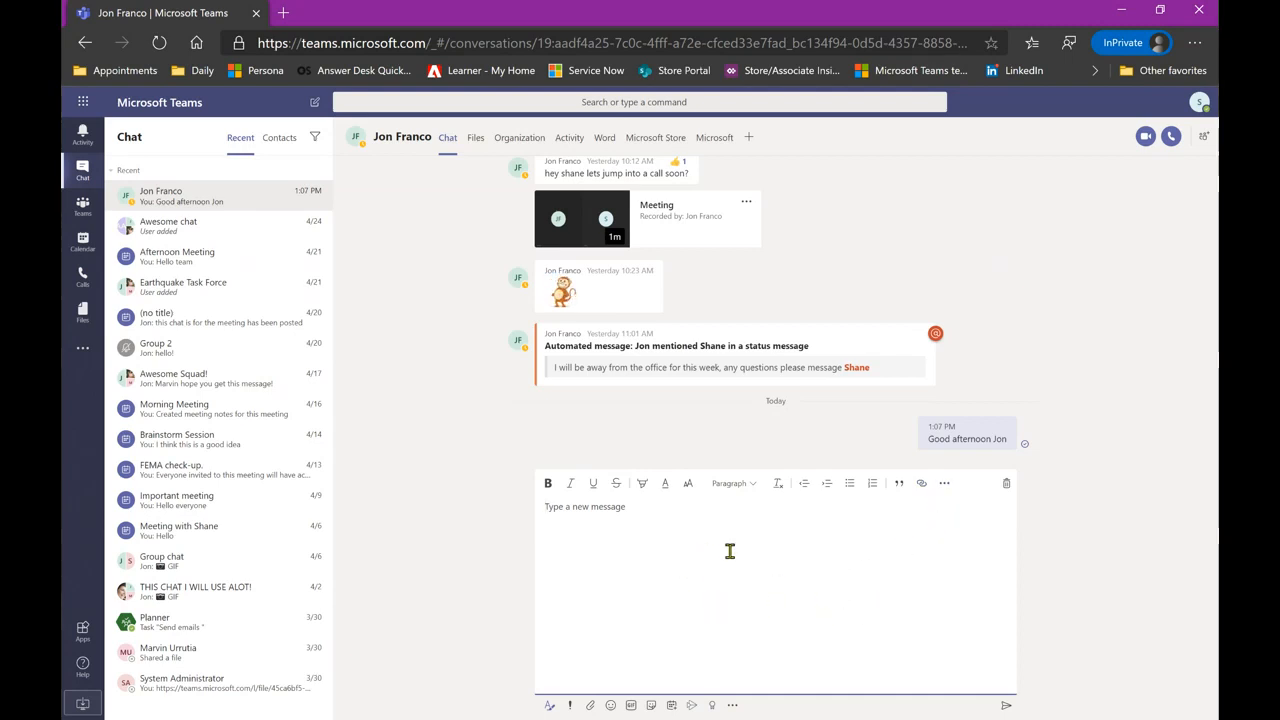
pyautogui.click(1007, 485)
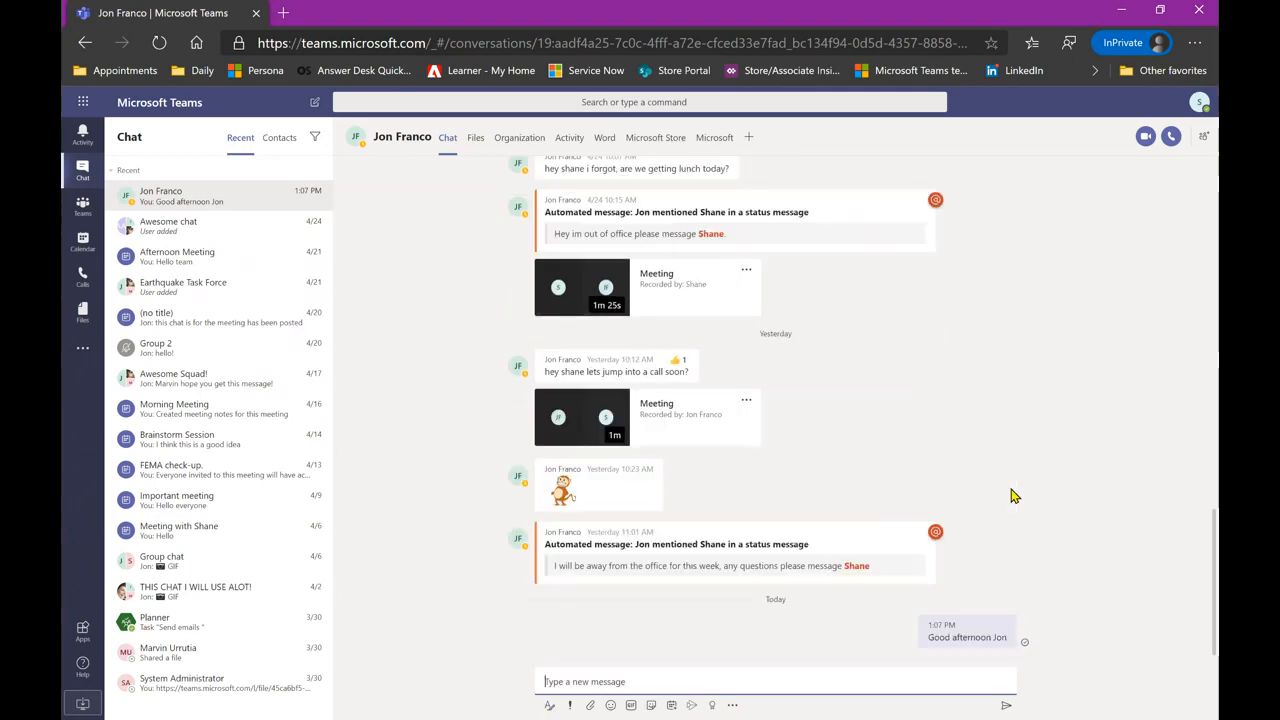
pyautogui.click(571, 706)
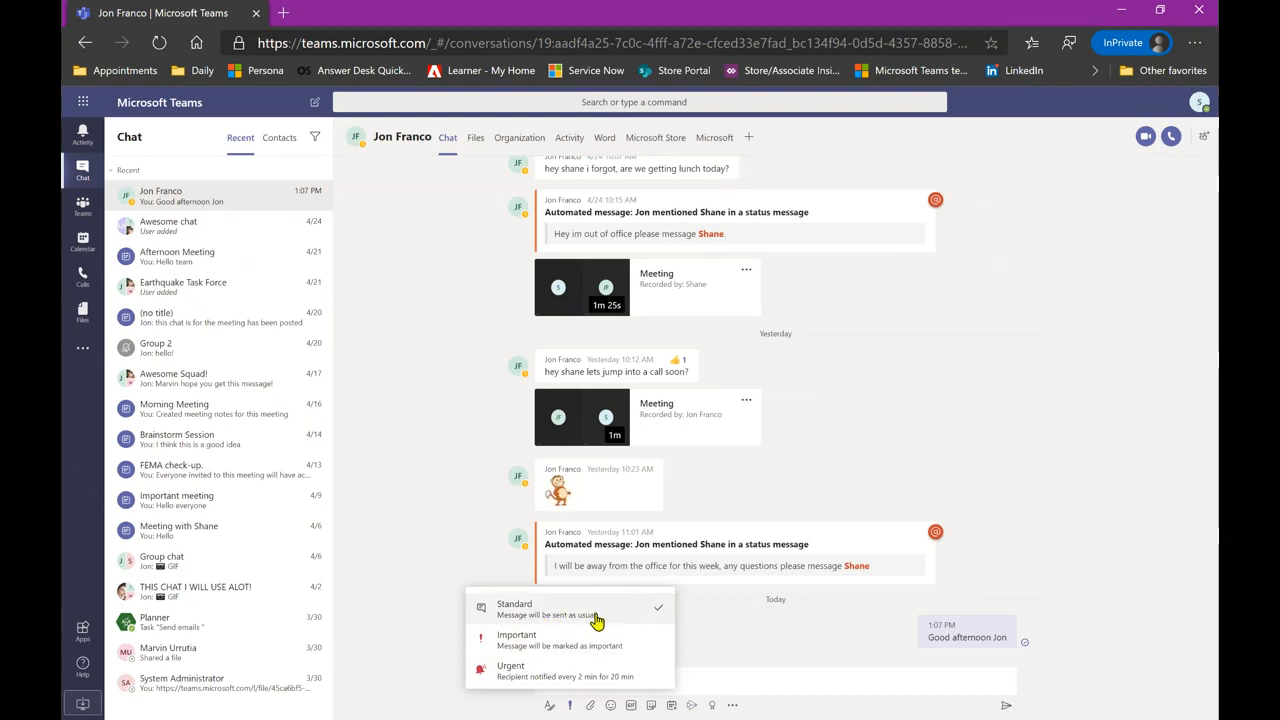
# - Send 'This is important!' flagged as Important, then reopen the priority choices
pyautogui.click(554, 645)
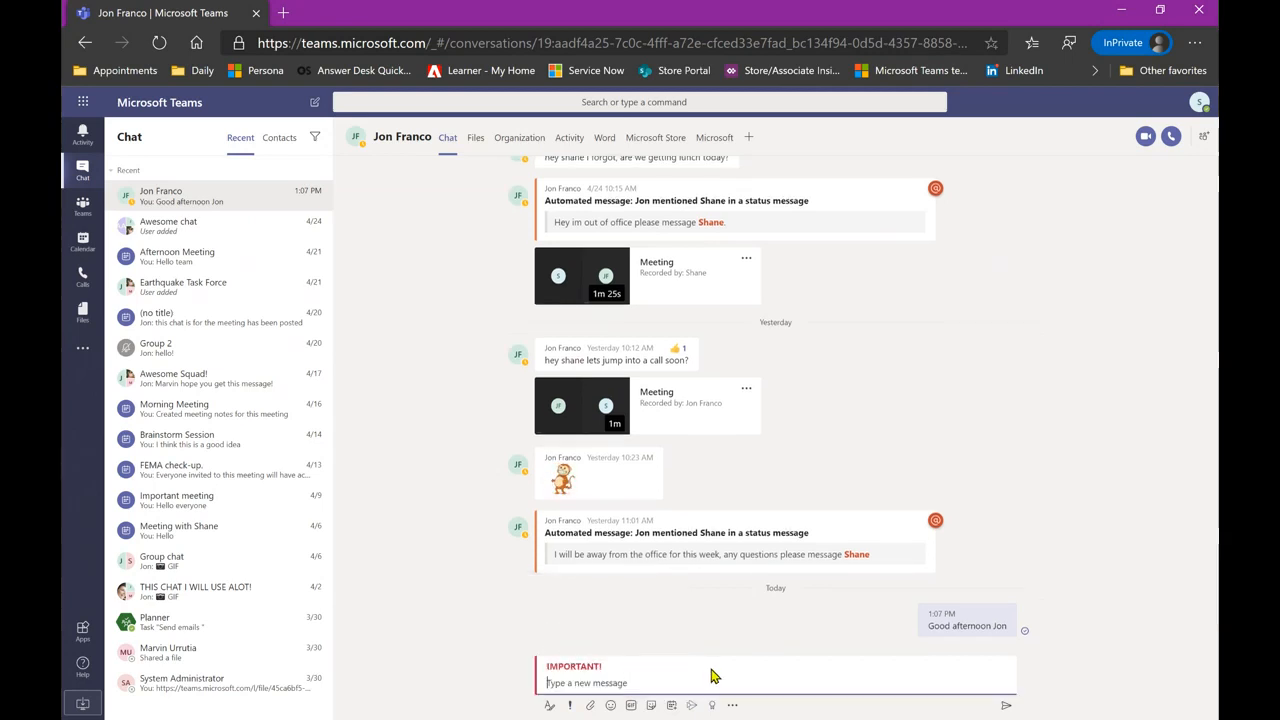
pyautogui.write('This is important!')
pyautogui.press('Return')
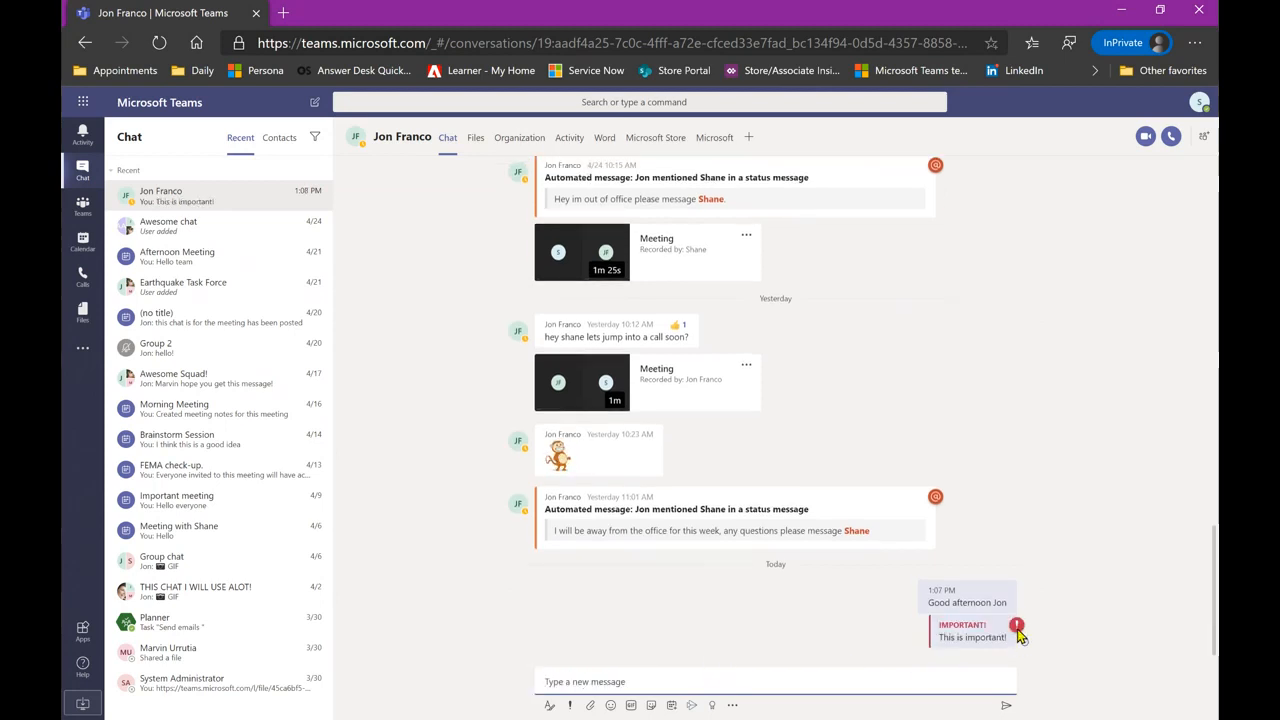
pyautogui.moveTo(934, 641)
pyautogui.click(569, 707)
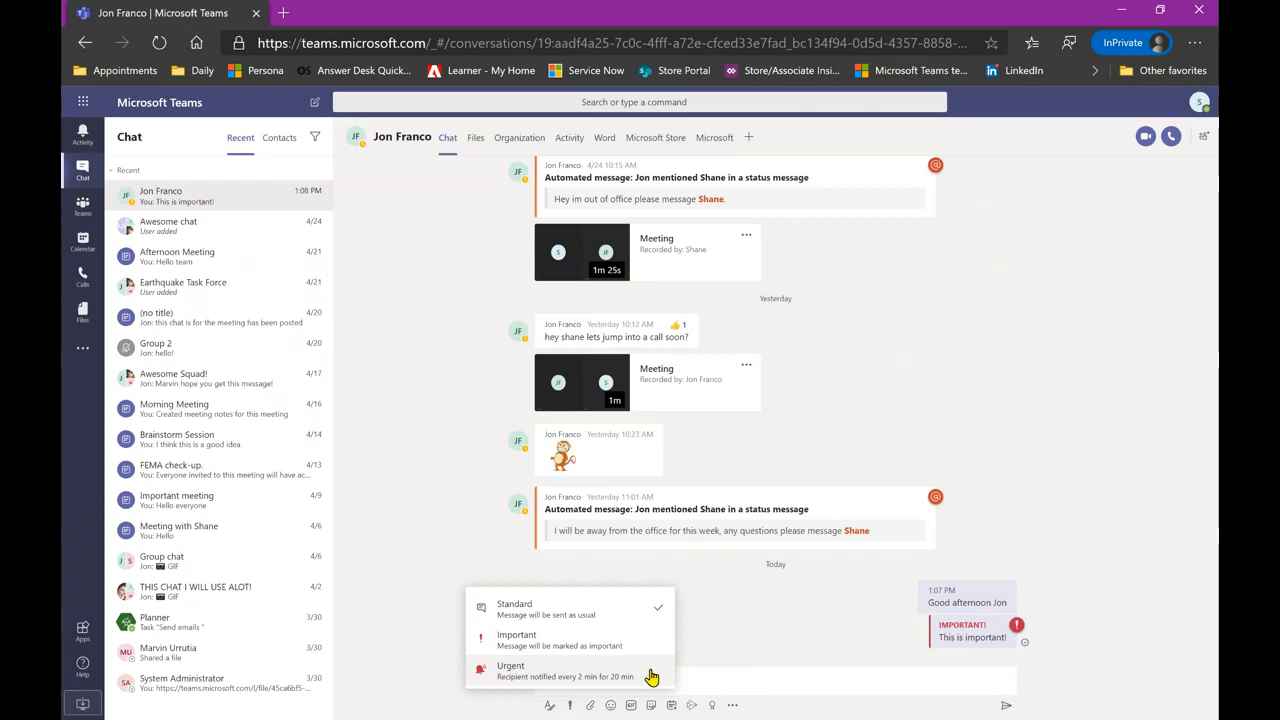
# - Dismiss the priority choices and look over the file attachment options without attaching anything
pyautogui.click(730, 645)
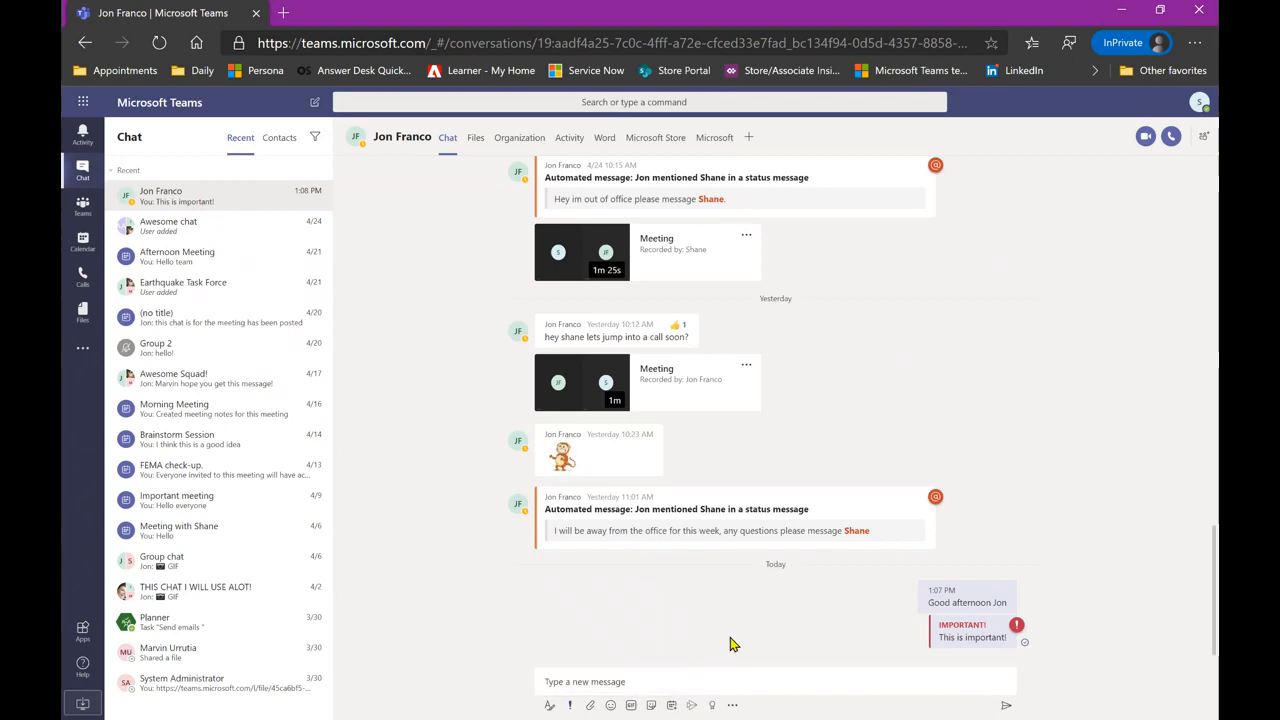
pyautogui.click(591, 706)
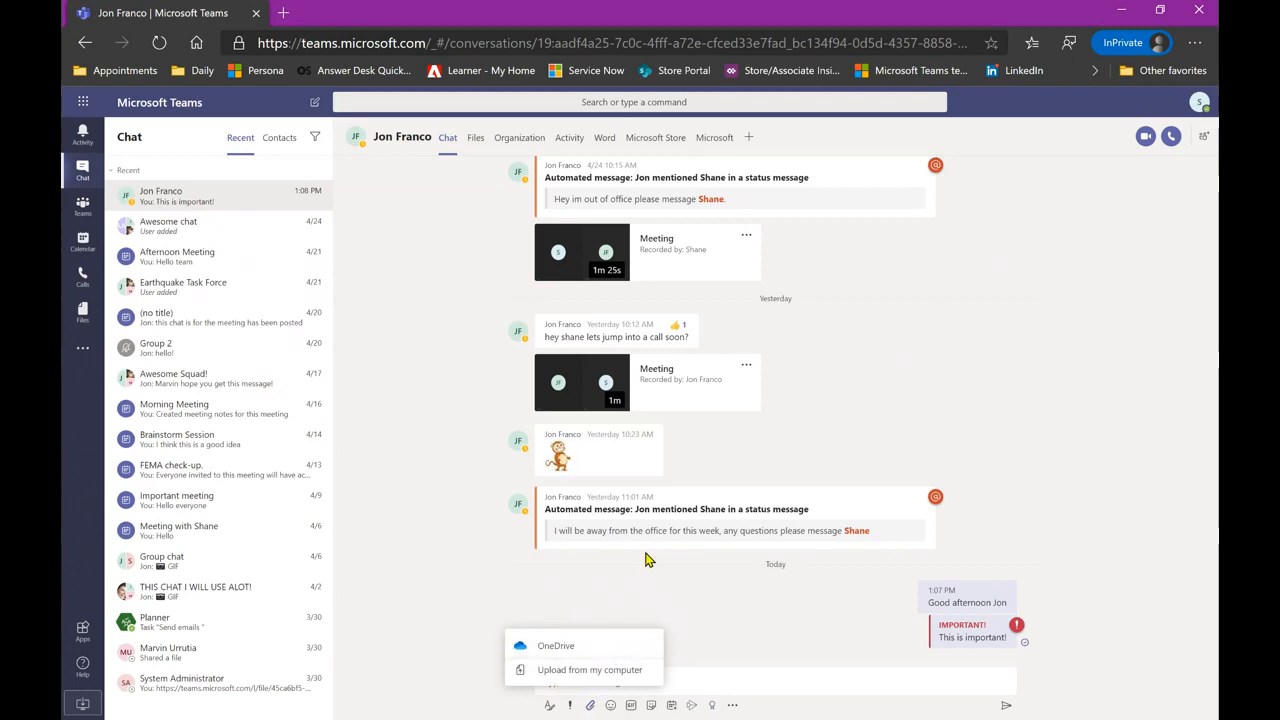
pyautogui.click(590, 709)
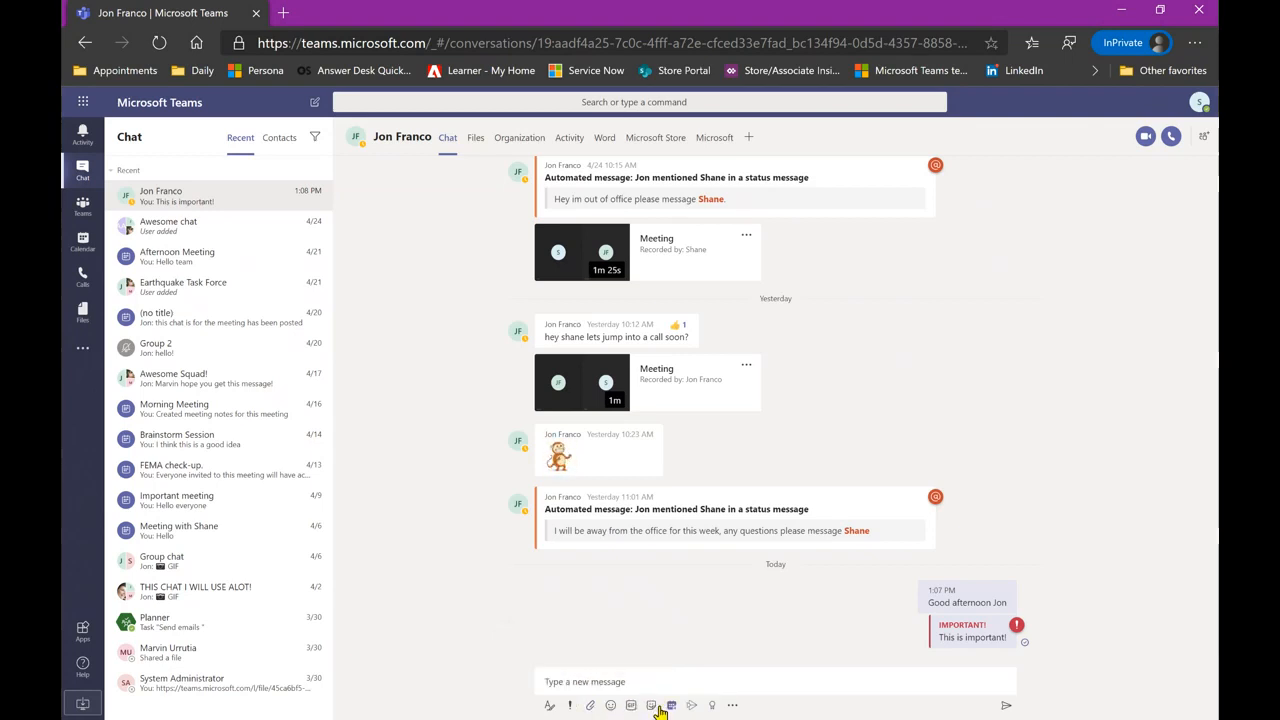
# - Browse the emoji, GIF and sticker pickers, then close the Stream video panel without inserting
pyautogui.click(612, 706)
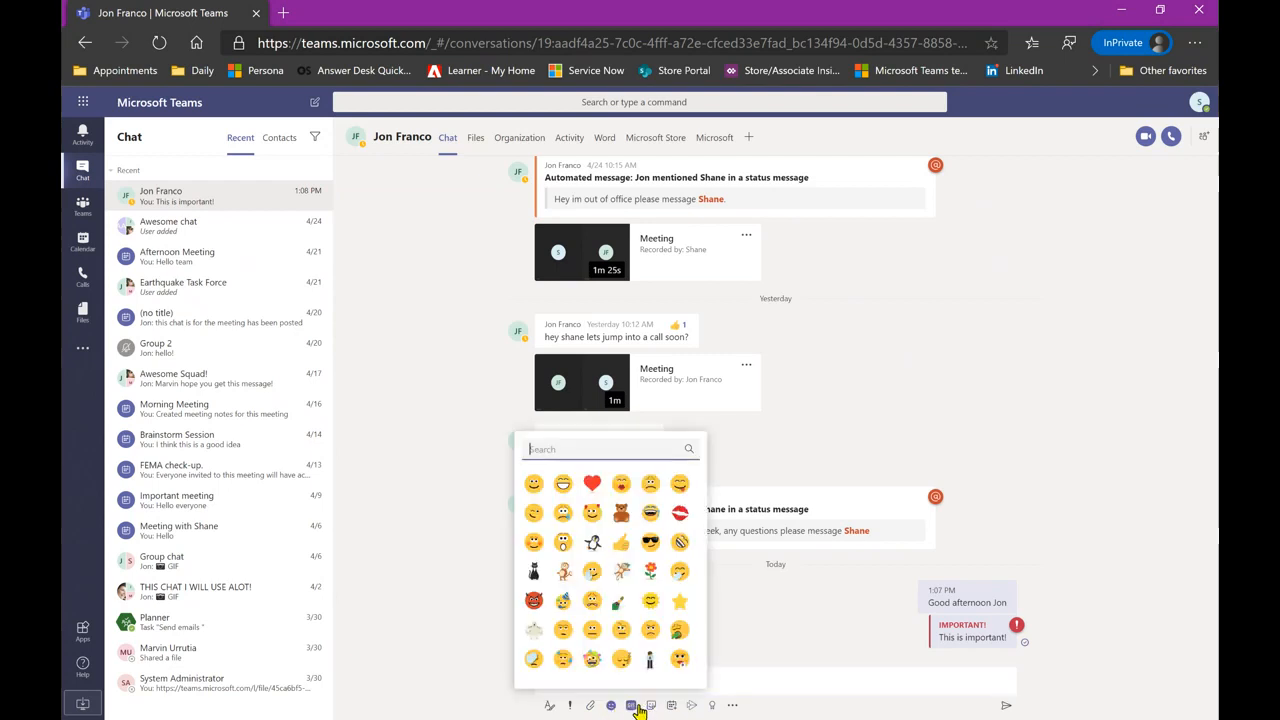
pyautogui.click(636, 707)
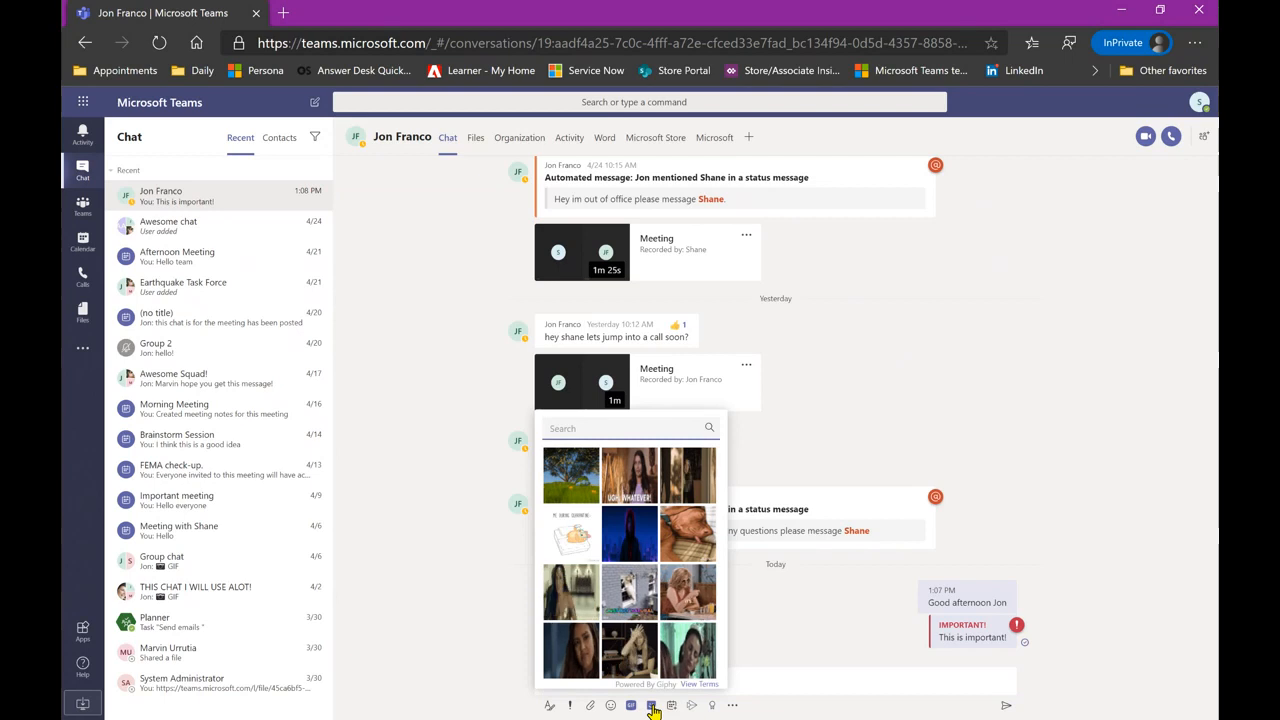
pyautogui.click(652, 707)
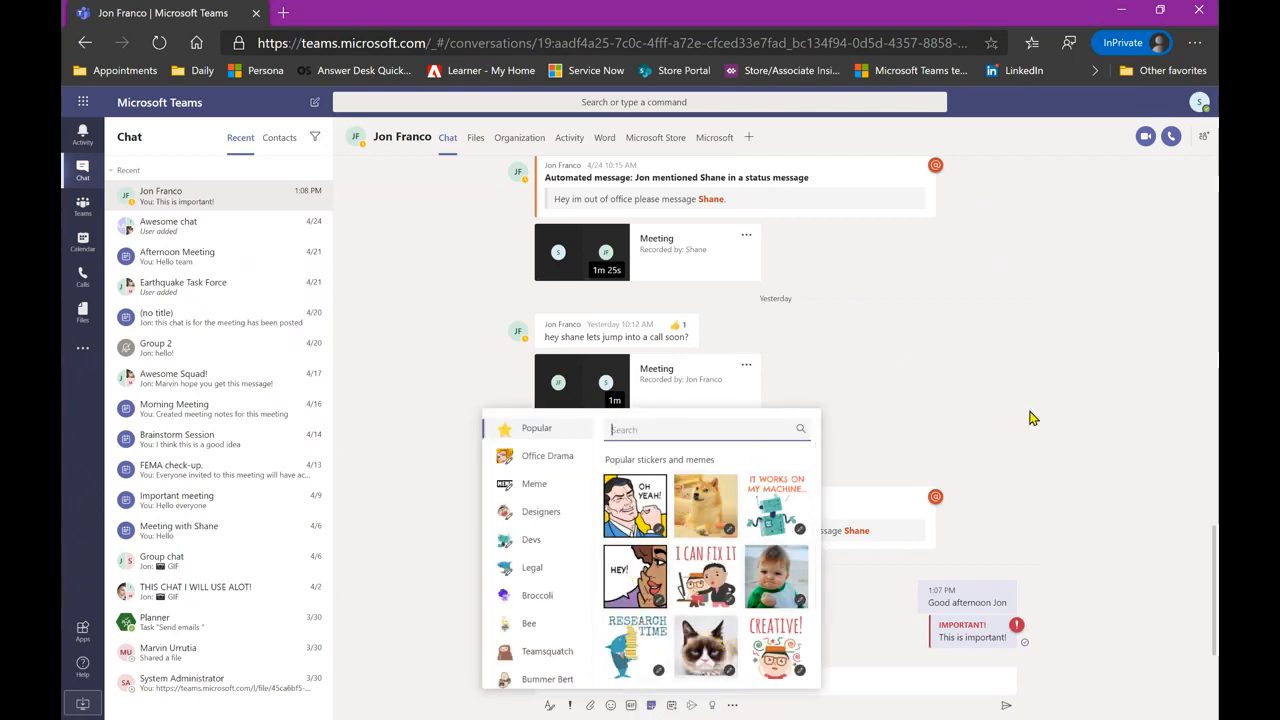
pyautogui.click(1073, 436)
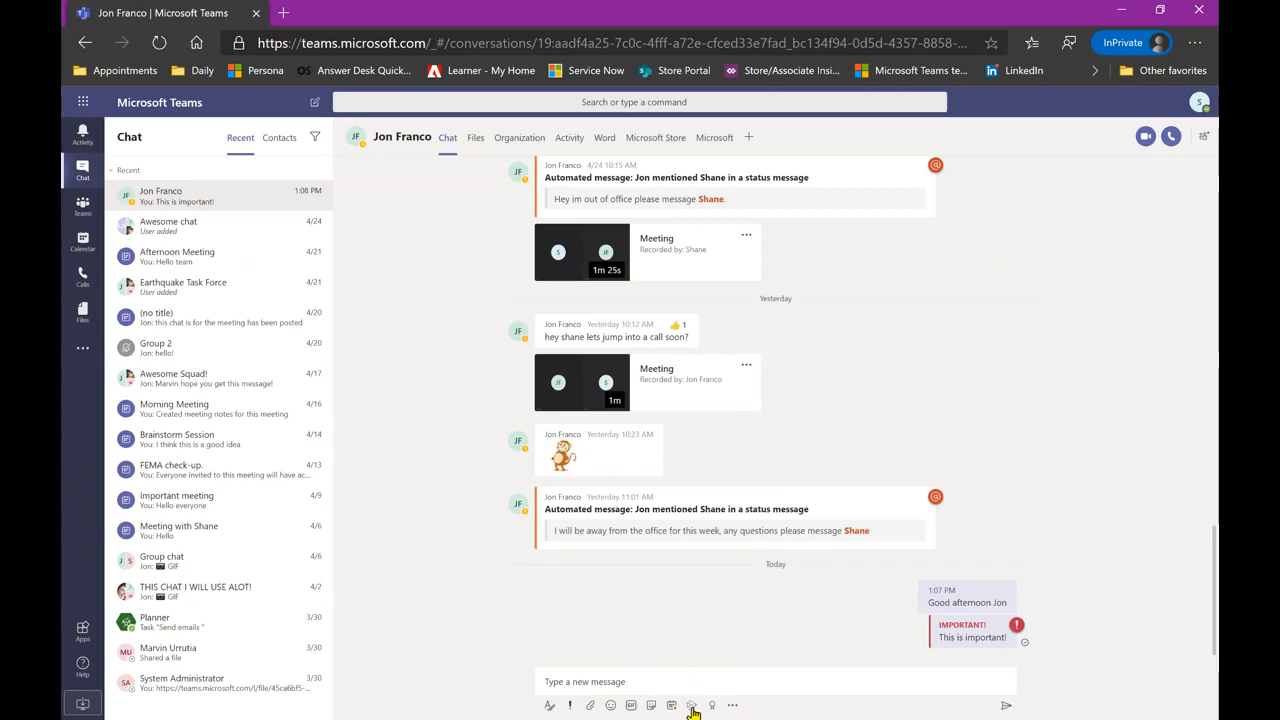
pyautogui.click(691, 706)
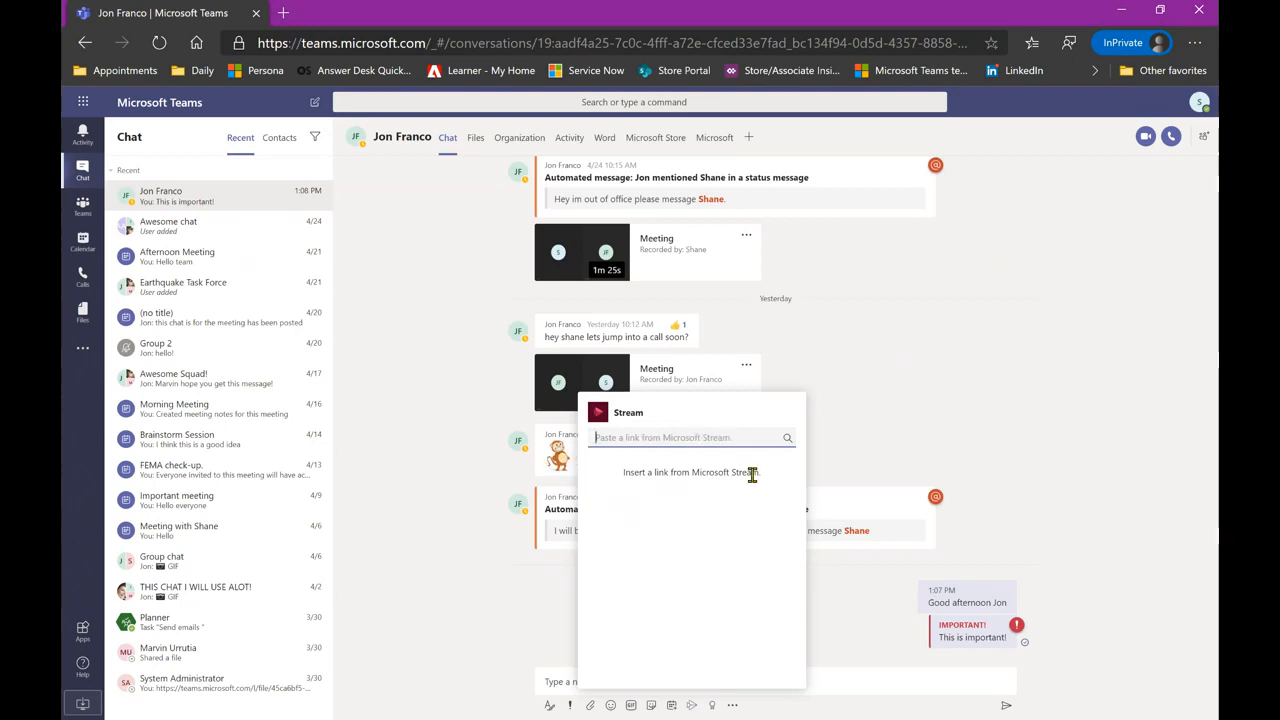
pyautogui.click(855, 672)
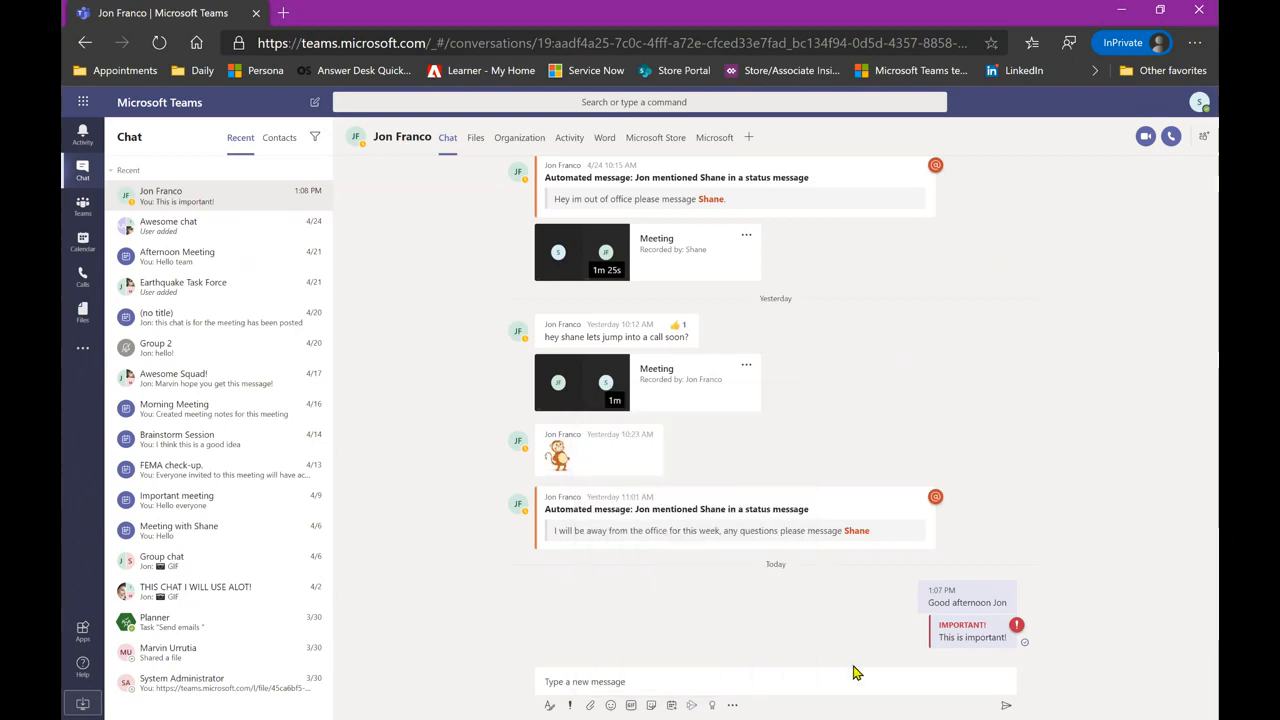
# - Send the contact a Problem solver Praise badge reading 'Good job with that project!'
pyautogui.click(713, 707)
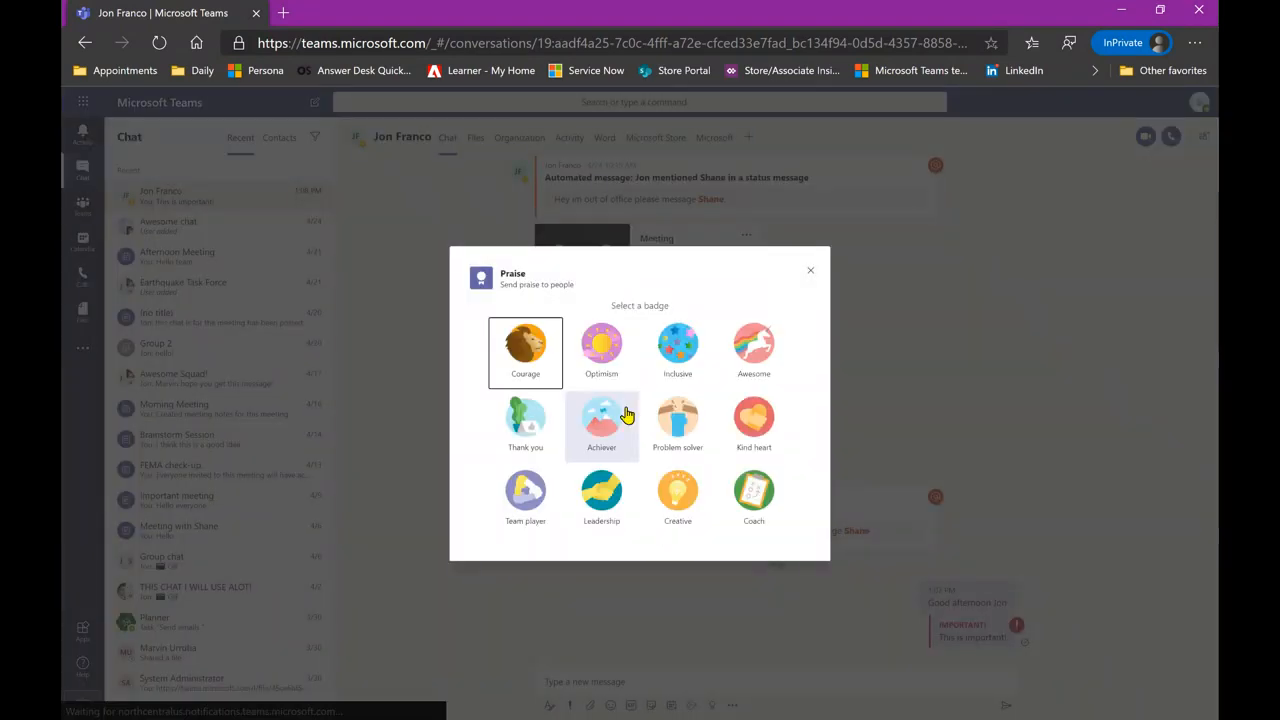
pyautogui.click(684, 413)
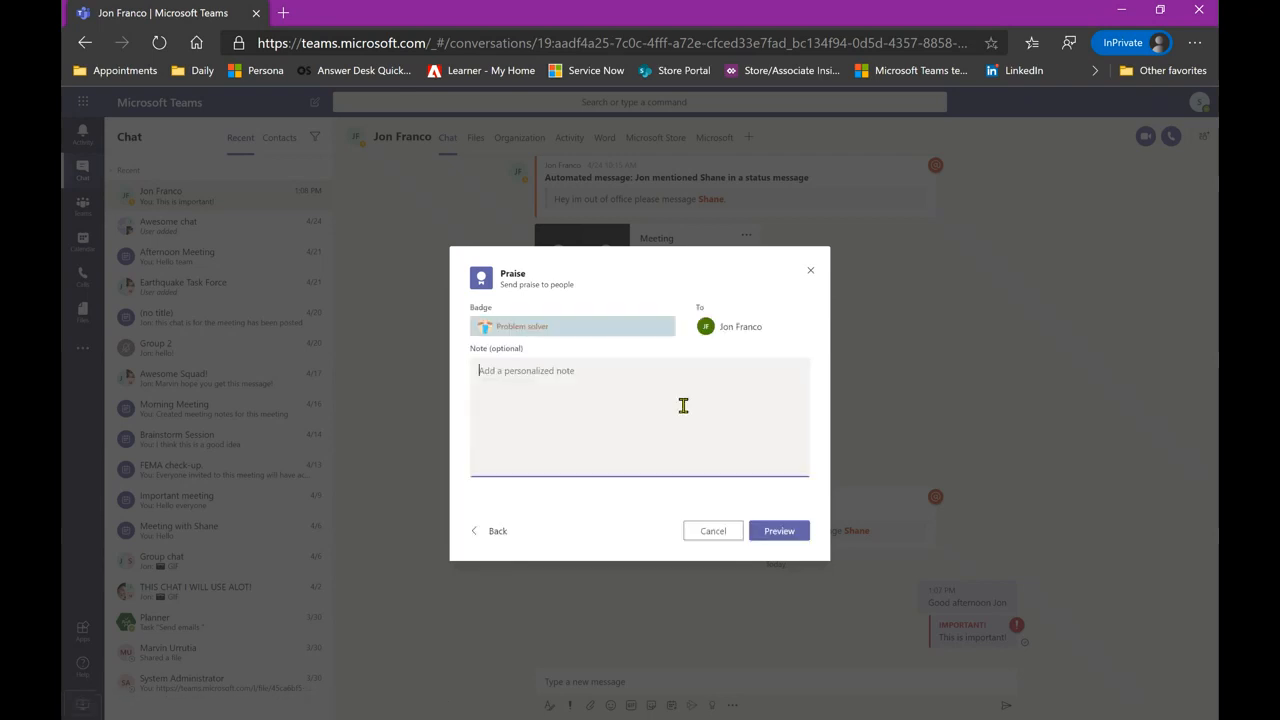
pyautogui.write('Good job with that project!')
pyautogui.click(779, 532)
pyautogui.click(780, 537)
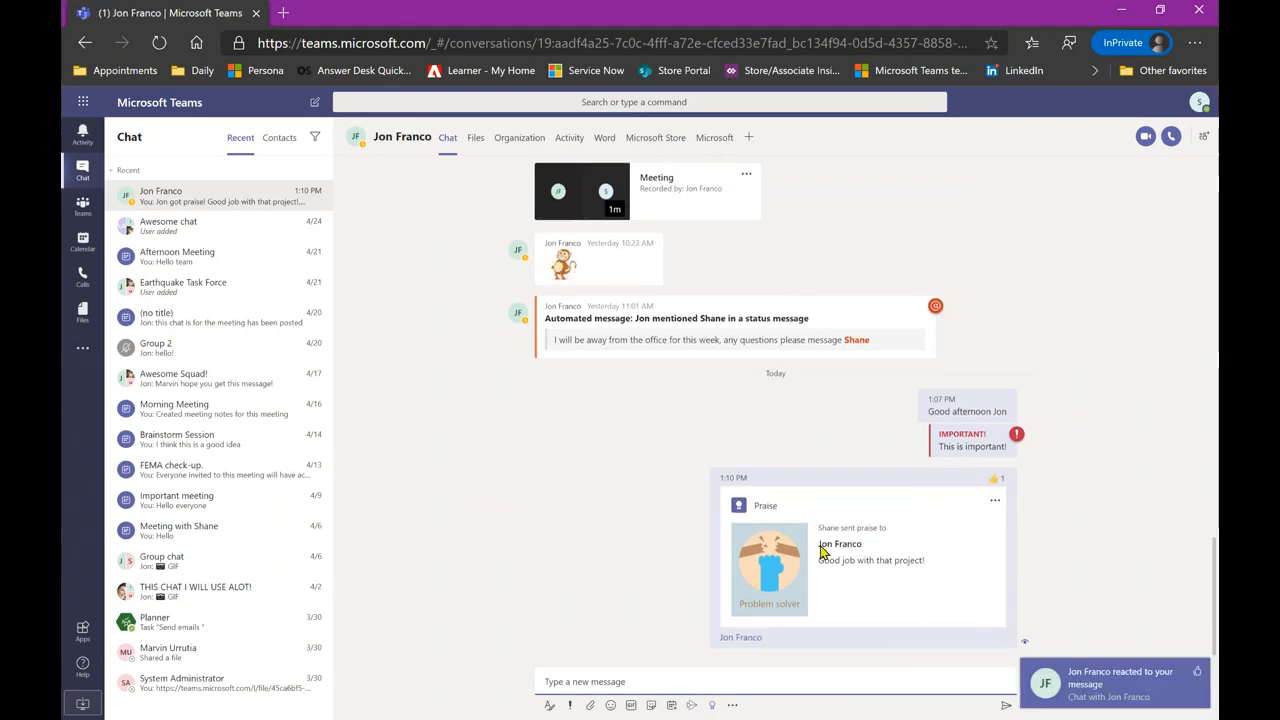
pyautogui.moveTo(924, 483)
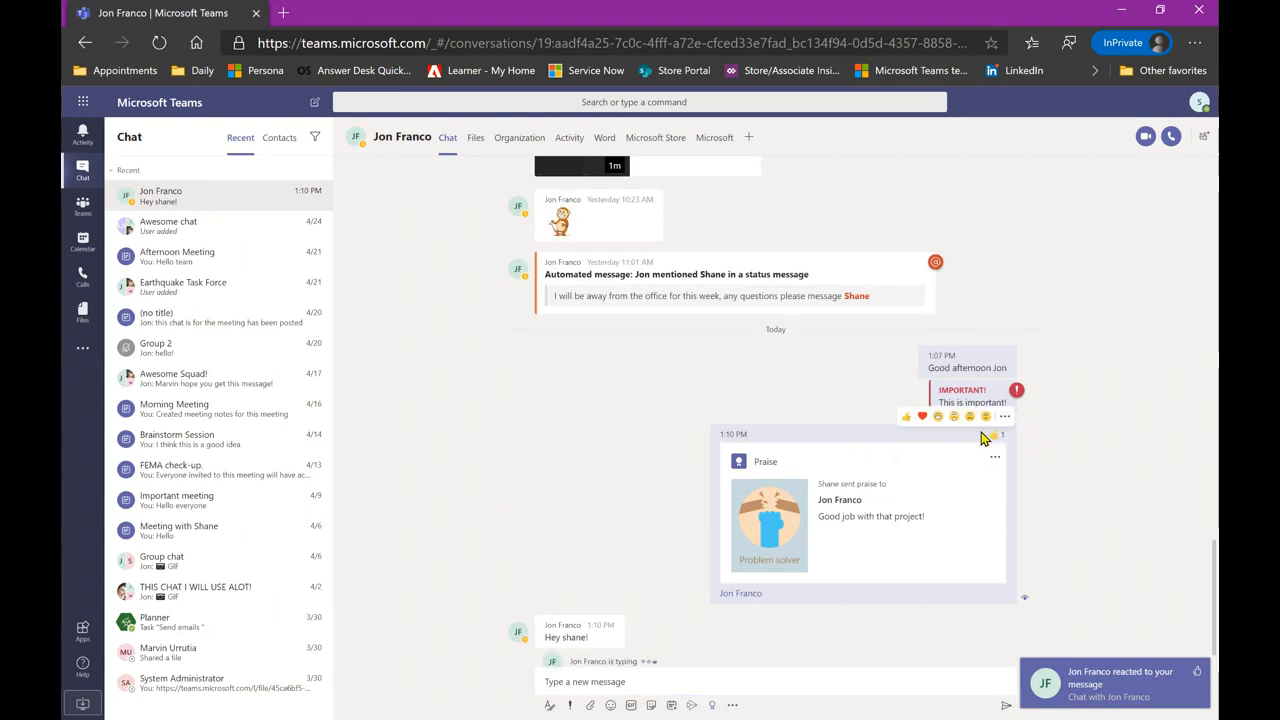
pyautogui.moveTo(997, 436)
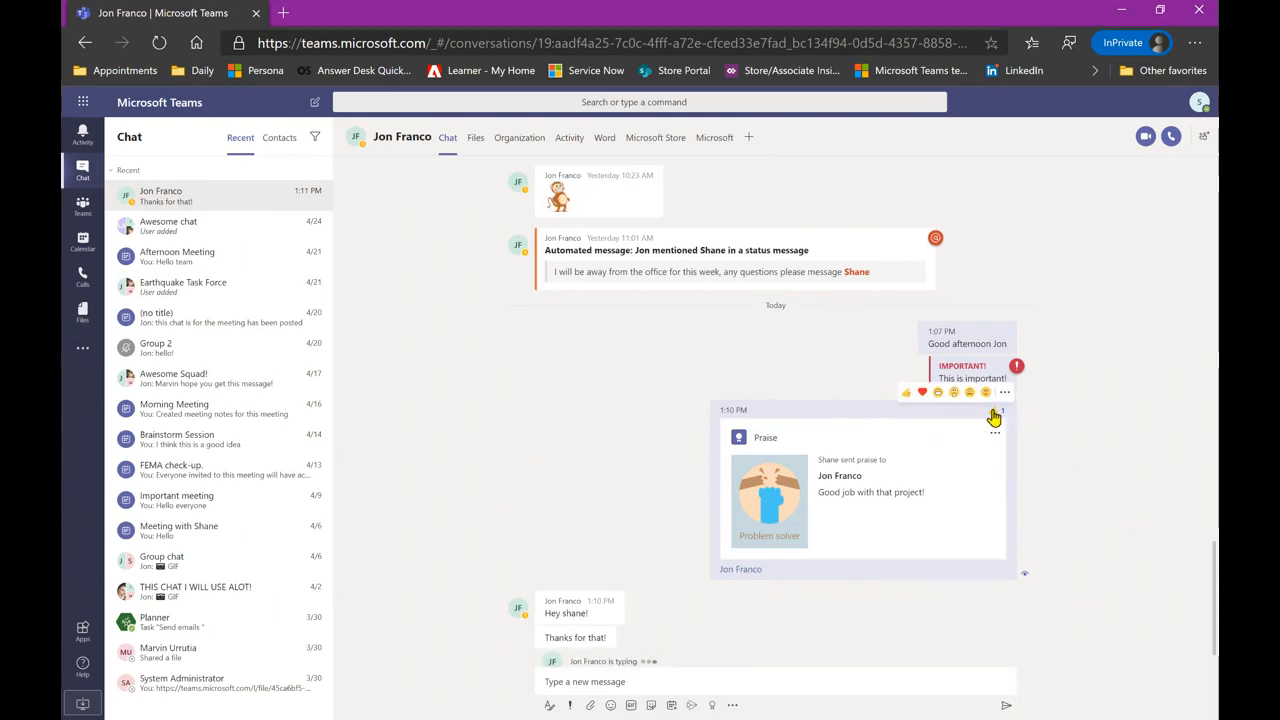
pyautogui.moveTo(994, 414)
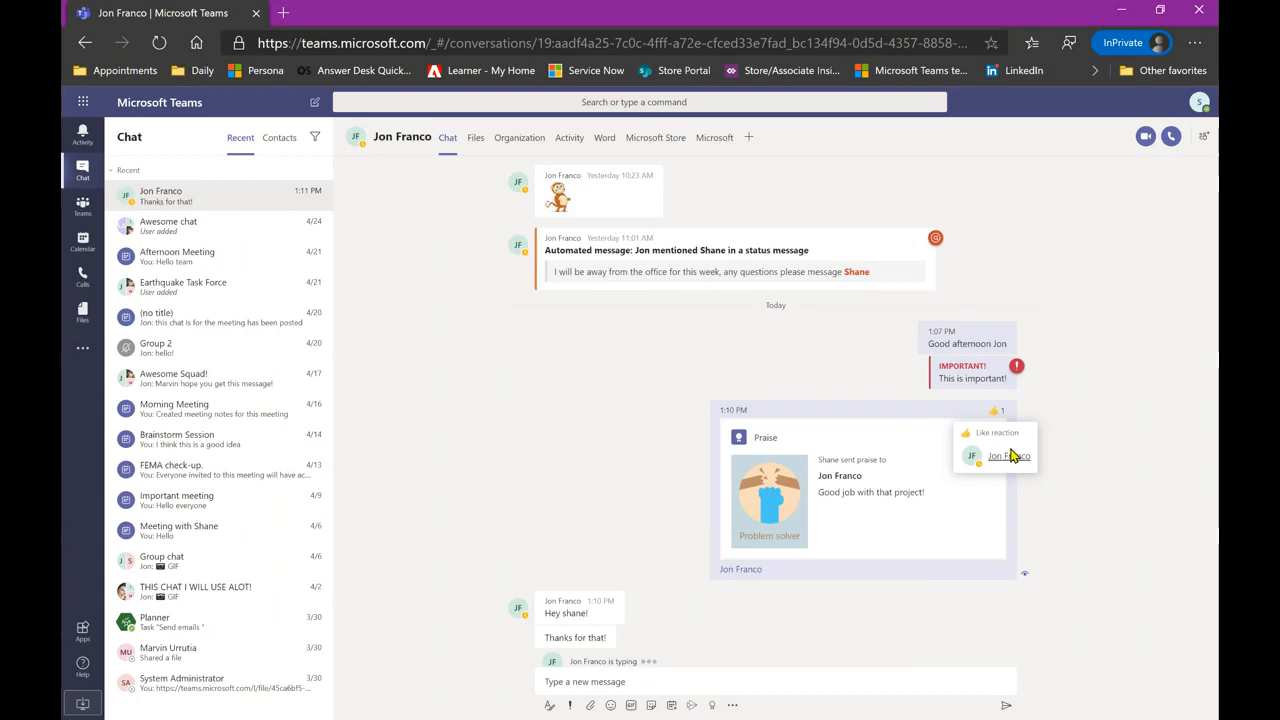
pyautogui.moveTo(957, 367)
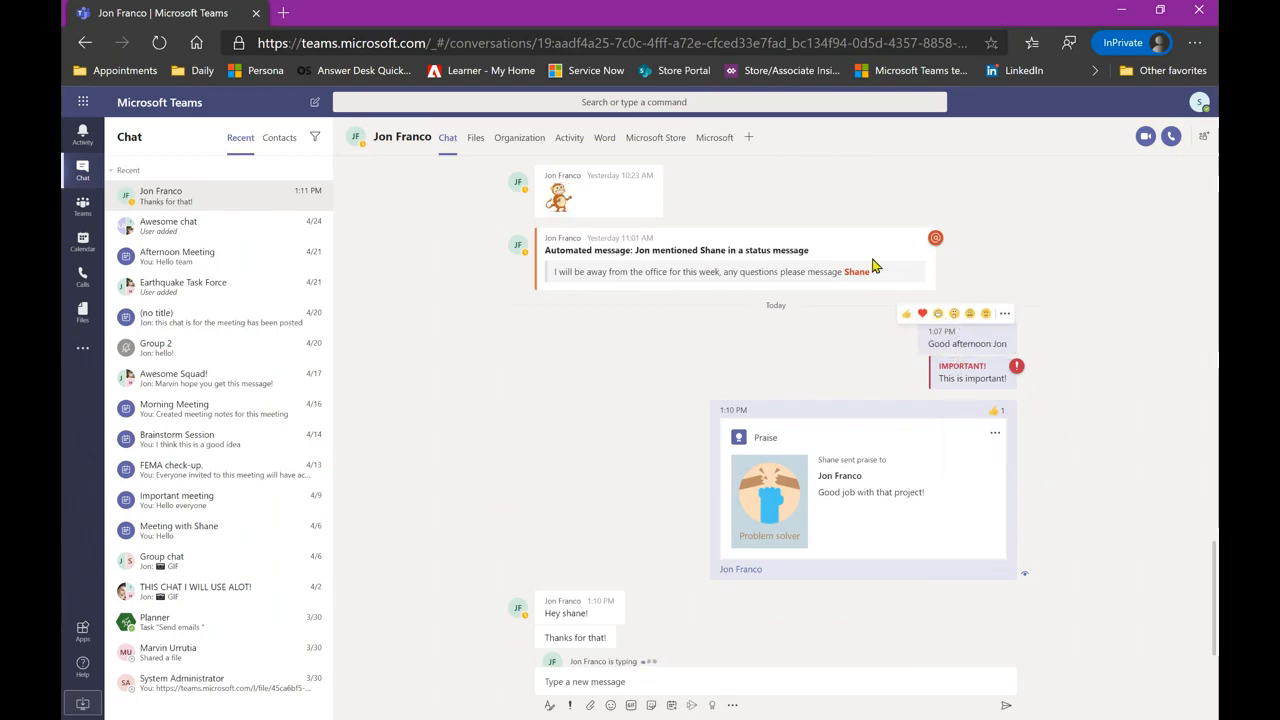
pyautogui.moveTo(865, 249)
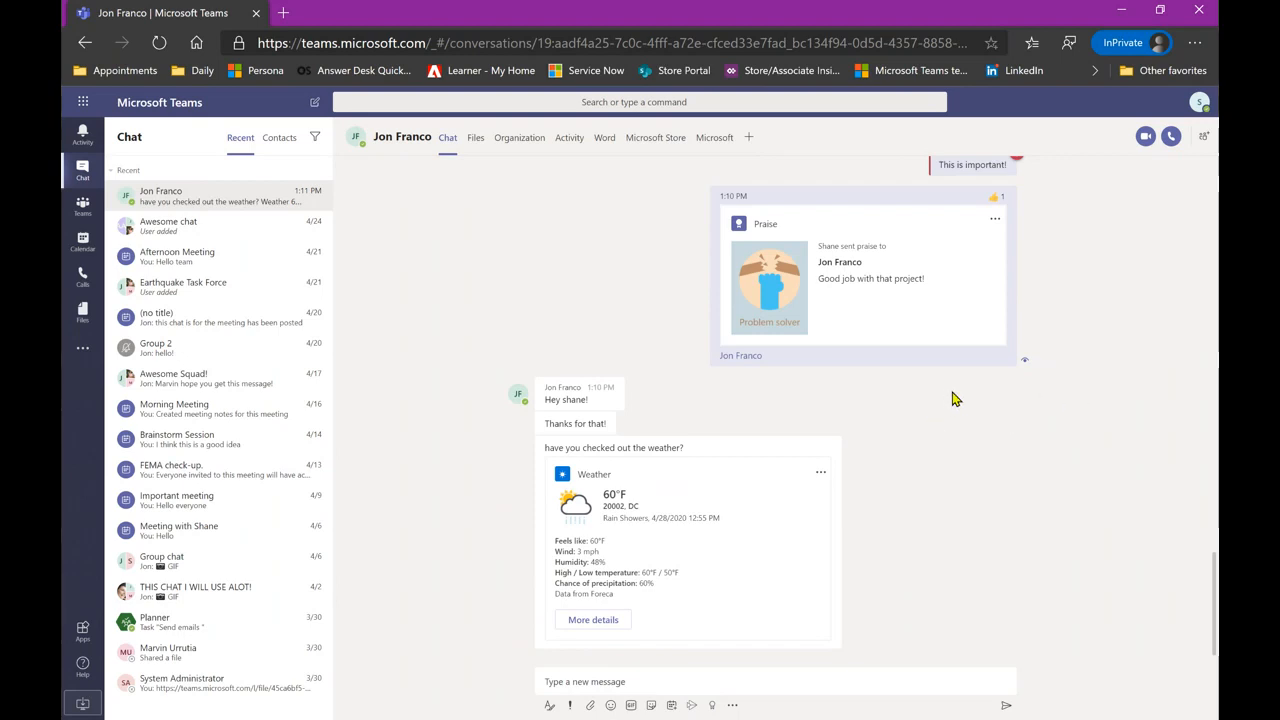
pyautogui.moveTo(996, 197)
pyautogui.moveTo(671, 606)
pyautogui.moveTo(744, 360)
pyautogui.scroll(2, 1045, 369)
pyautogui.scroll(4, 1045, 369)
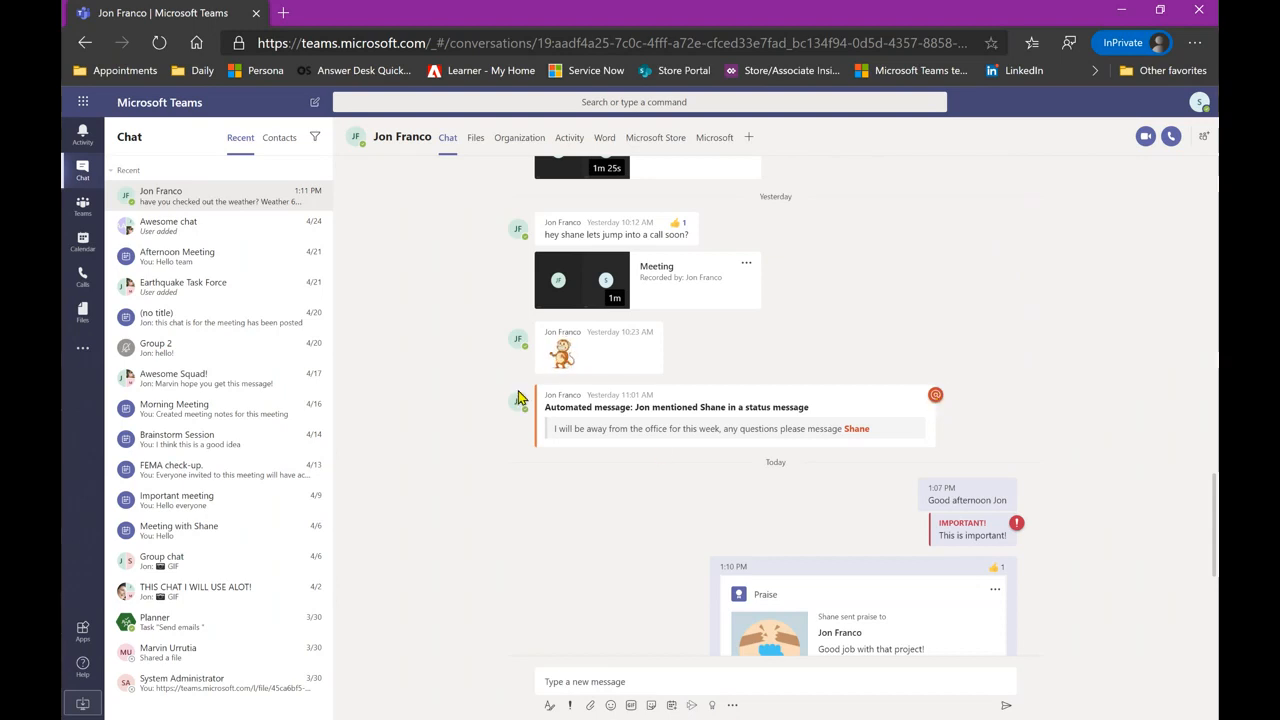
pyautogui.moveTo(605, 446)
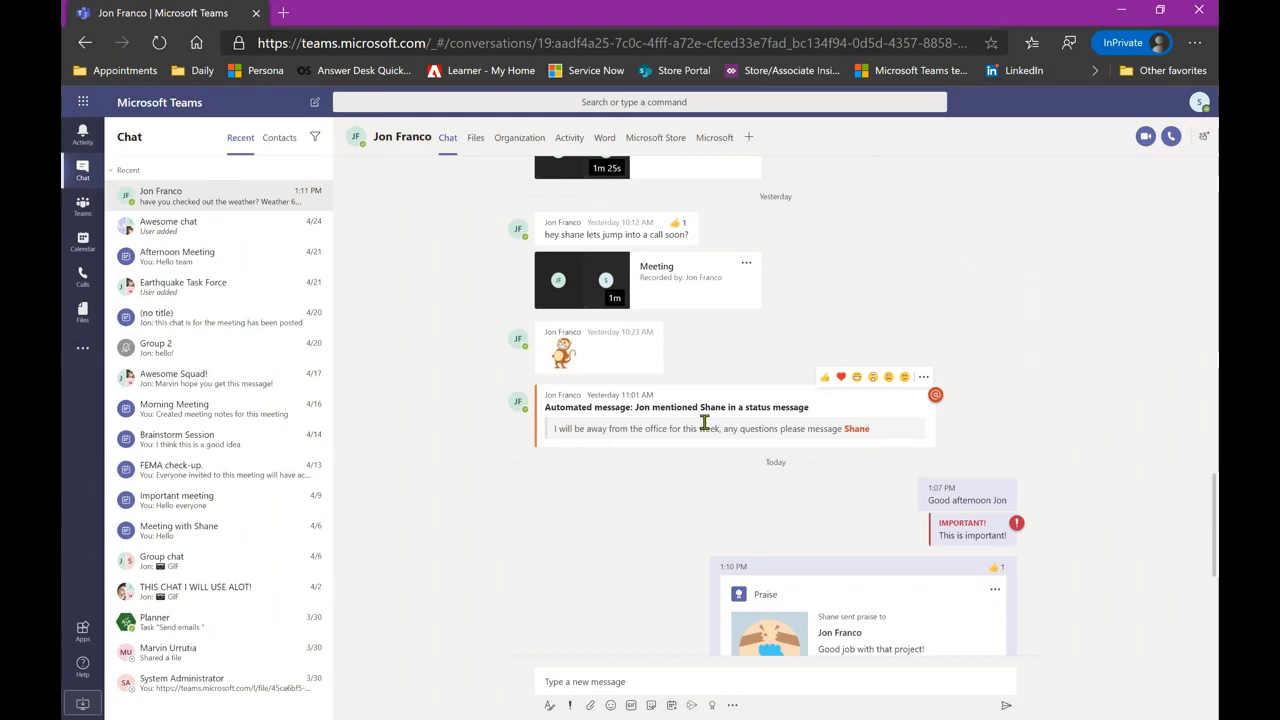
pyautogui.moveTo(857, 428)
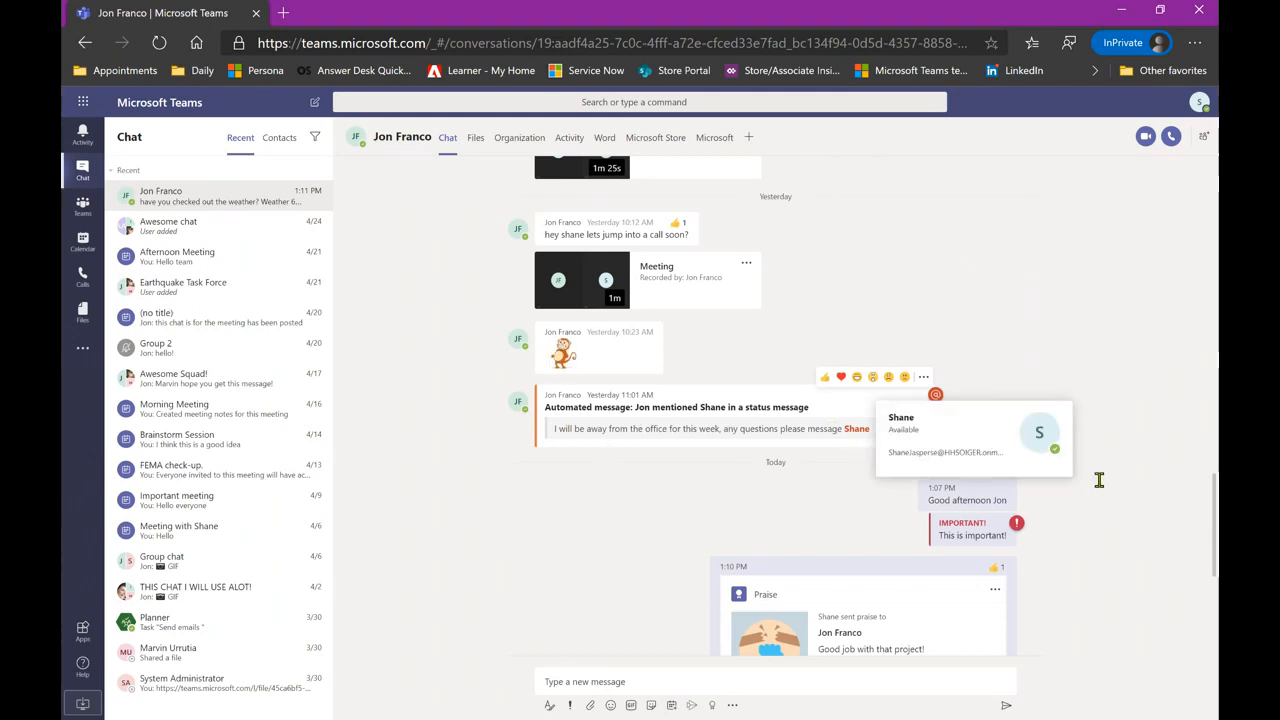
pyautogui.scroll(-1, 1108, 495)
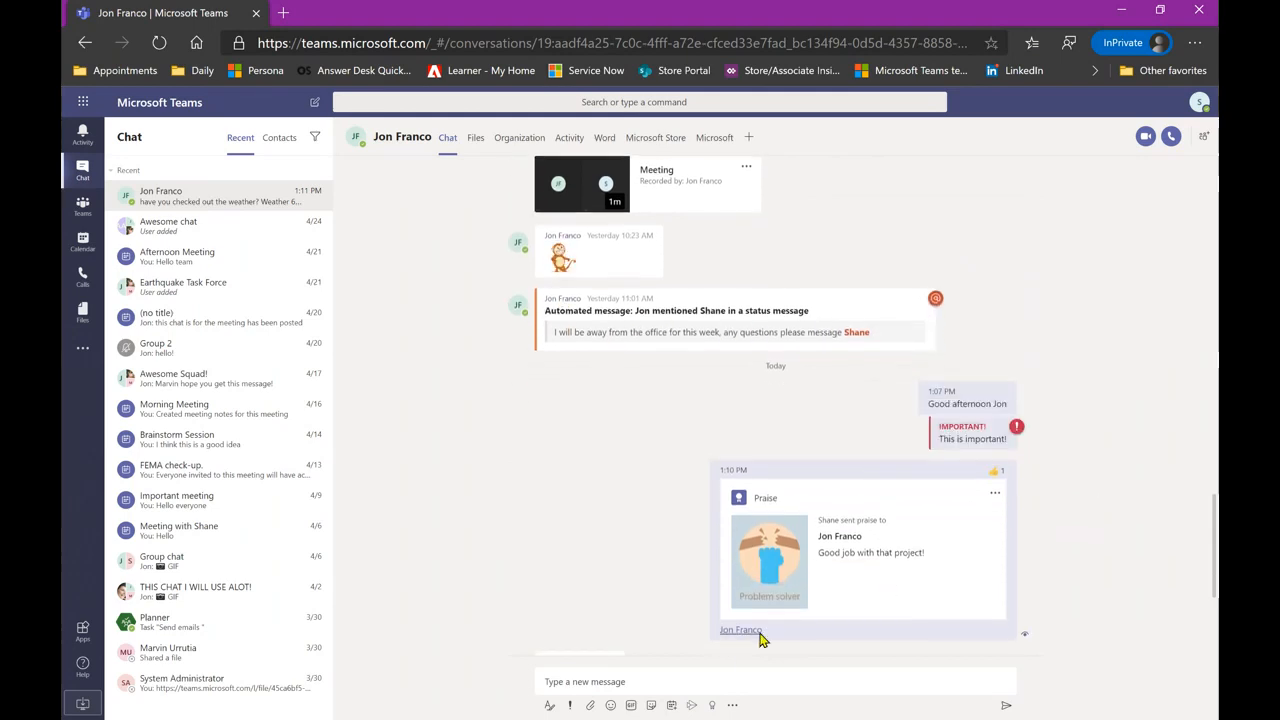
pyautogui.moveTo(731, 636)
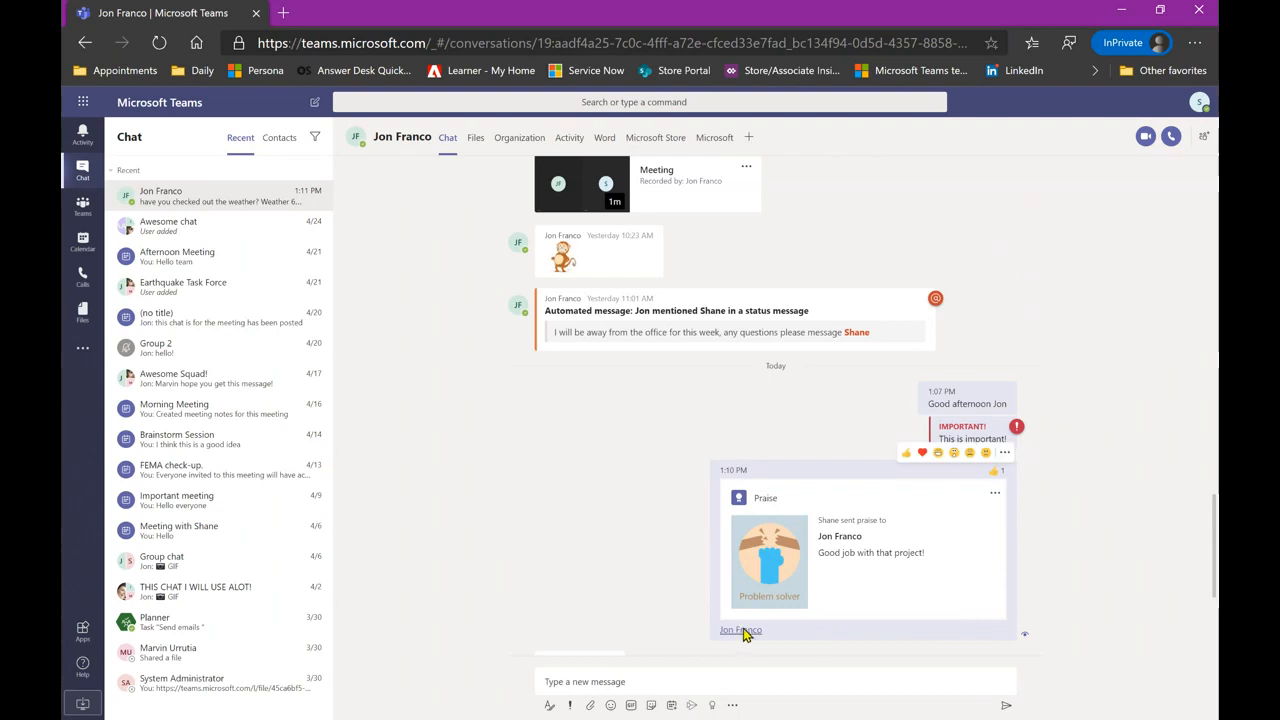
pyautogui.moveTo(865, 338)
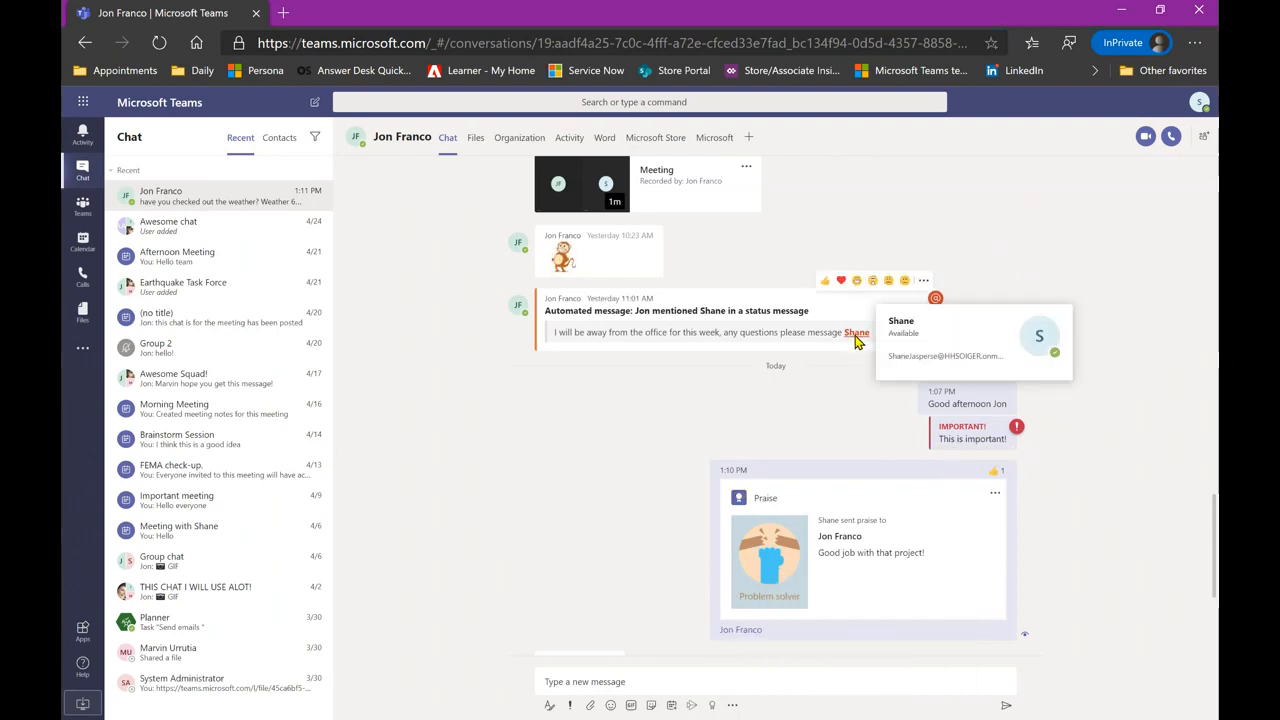
pyautogui.scroll(-3, 1080, 450)
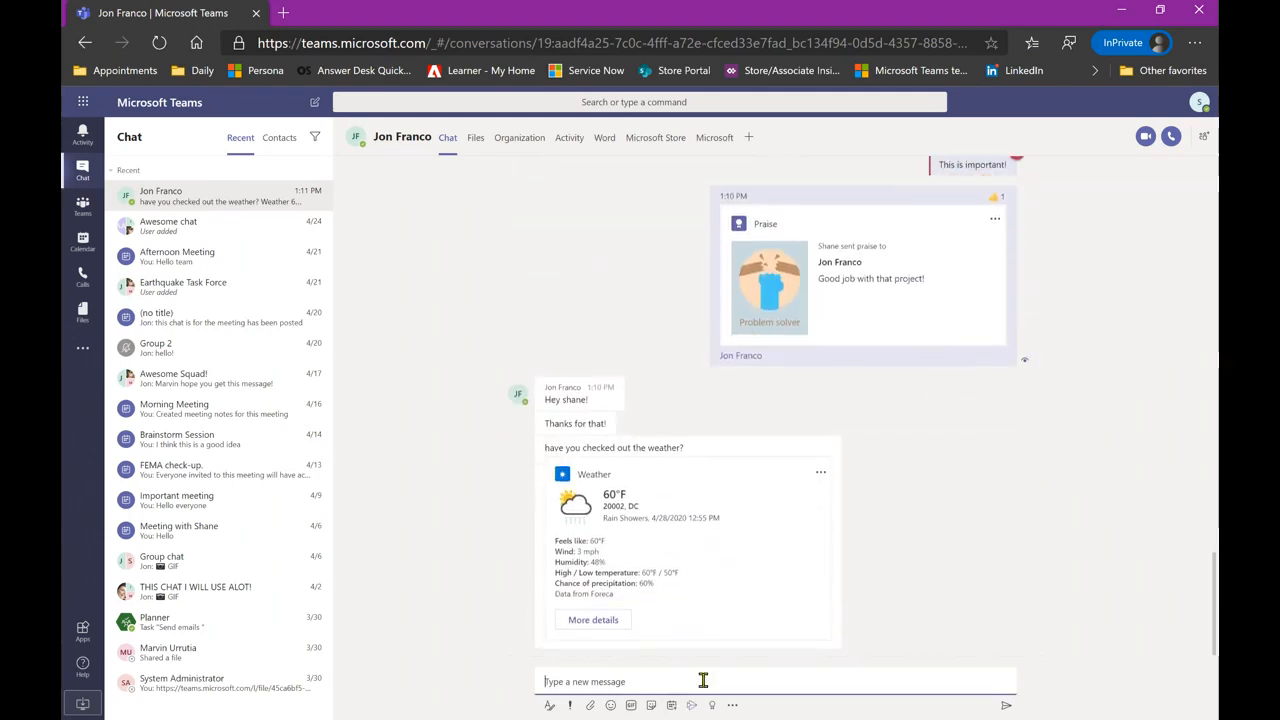
pyautogui.write('@jon')
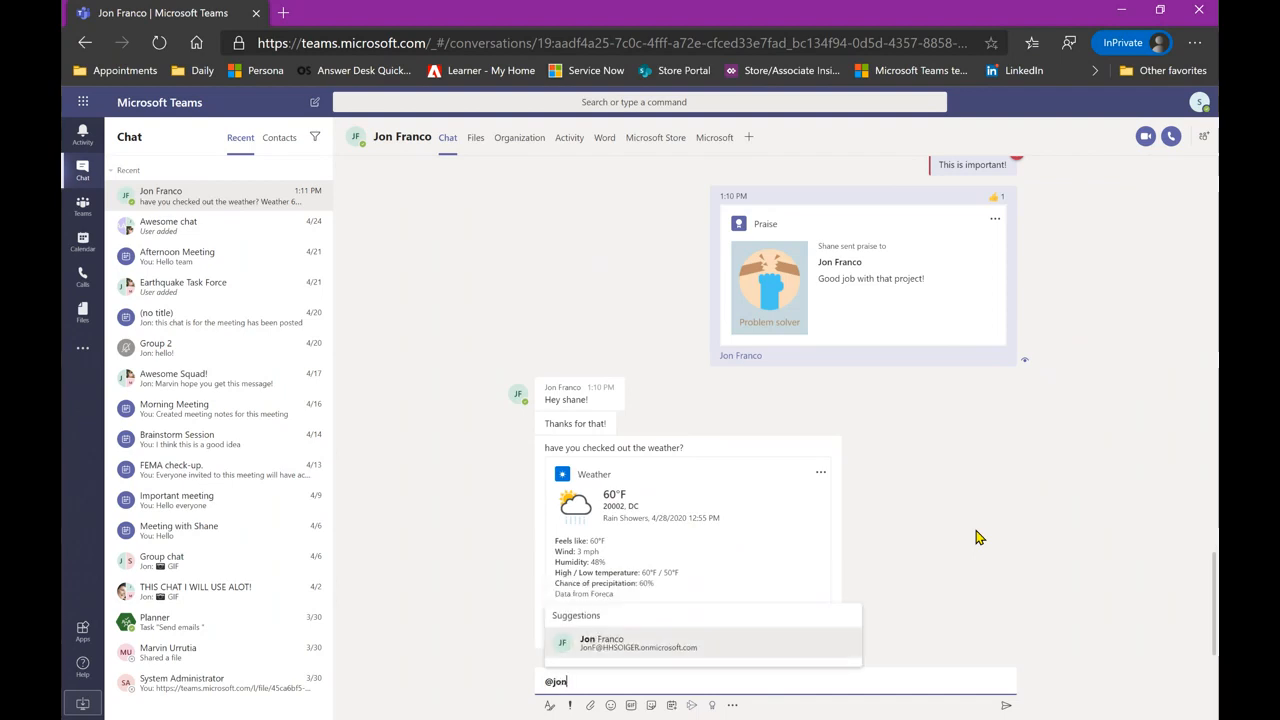
pyautogui.click(633, 645)
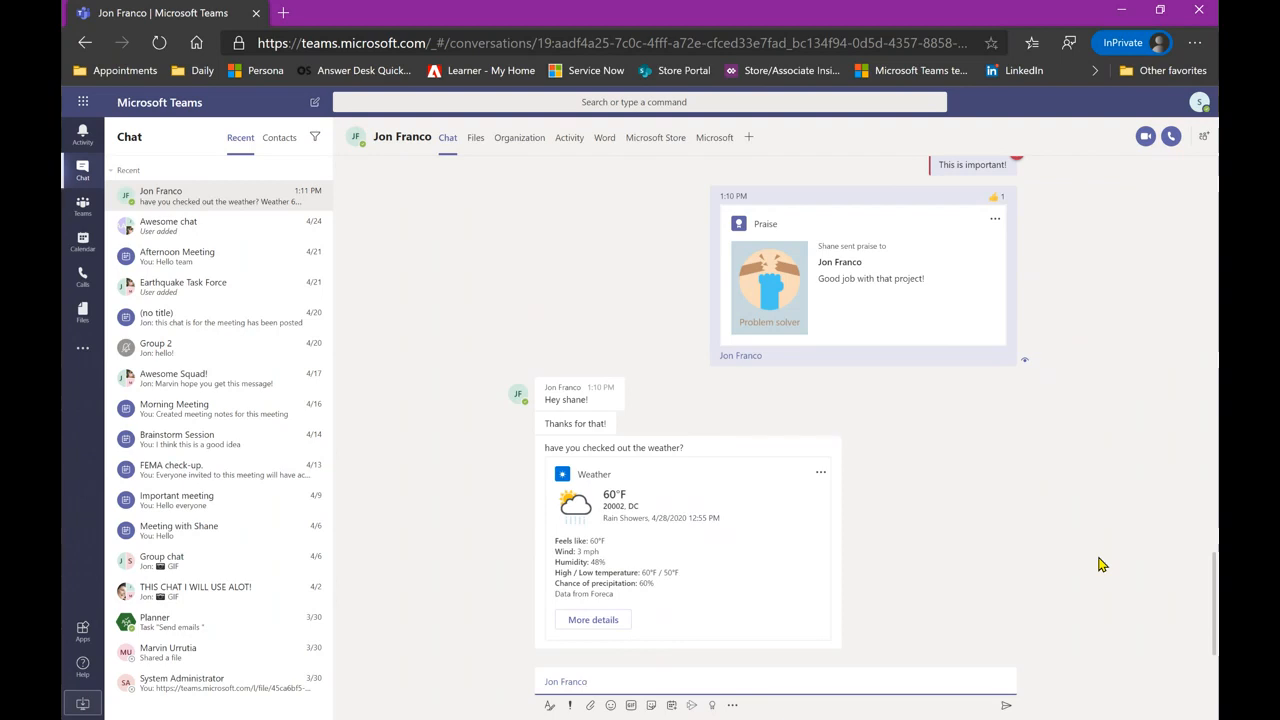
pyautogui.press('BackSpace')
pyautogui.click(1099, 559)
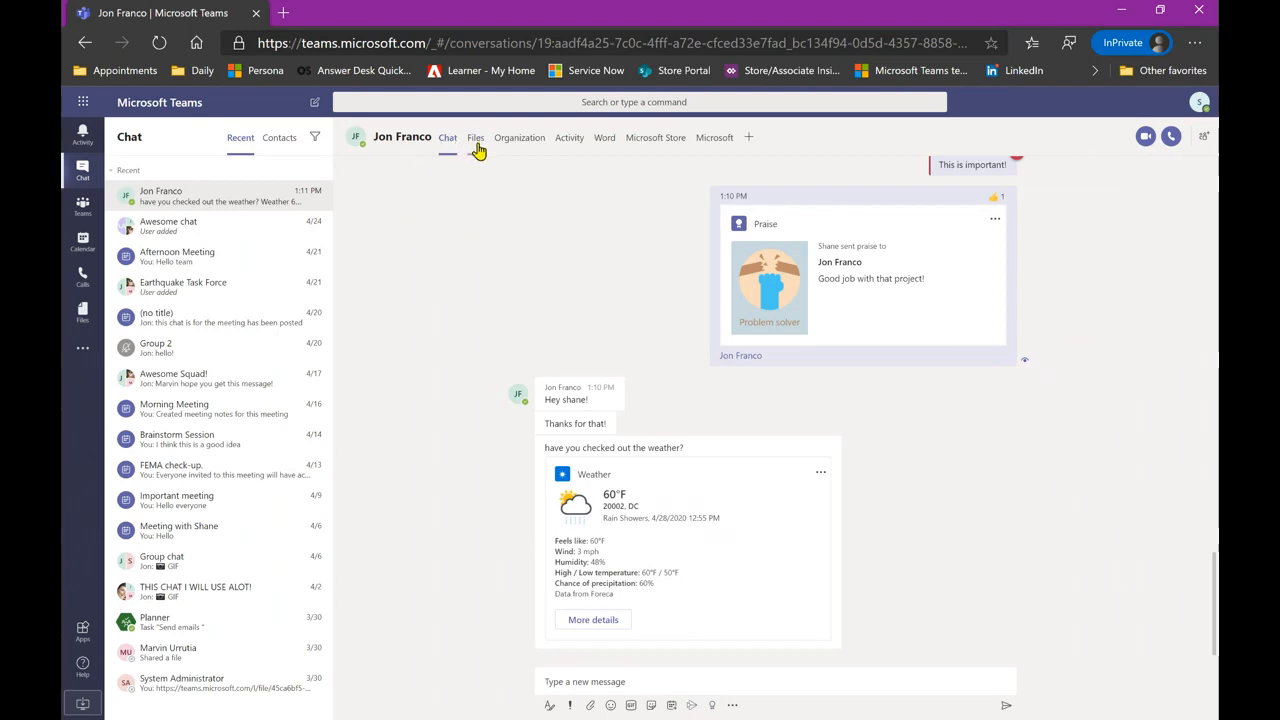
# - In the chat's Files tab, bring up the context menu for Please Check this.docx
pyautogui.click(478, 149)
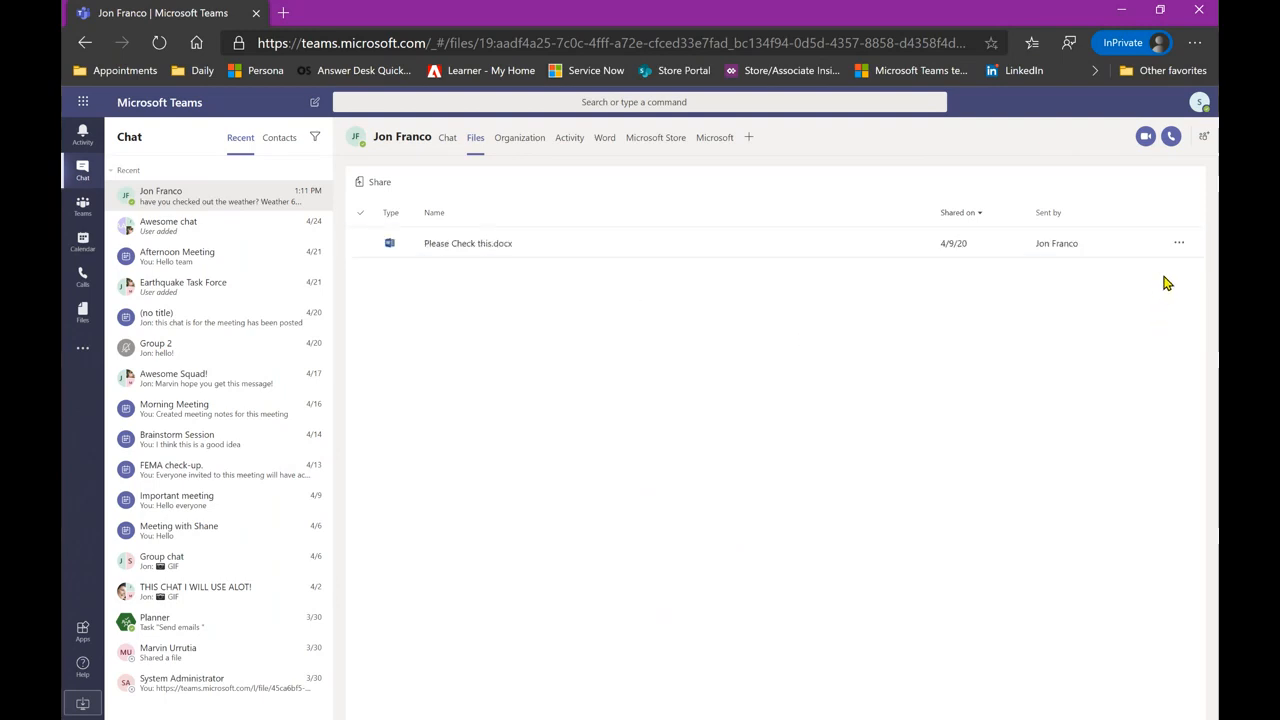
pyautogui.click(1179, 244)
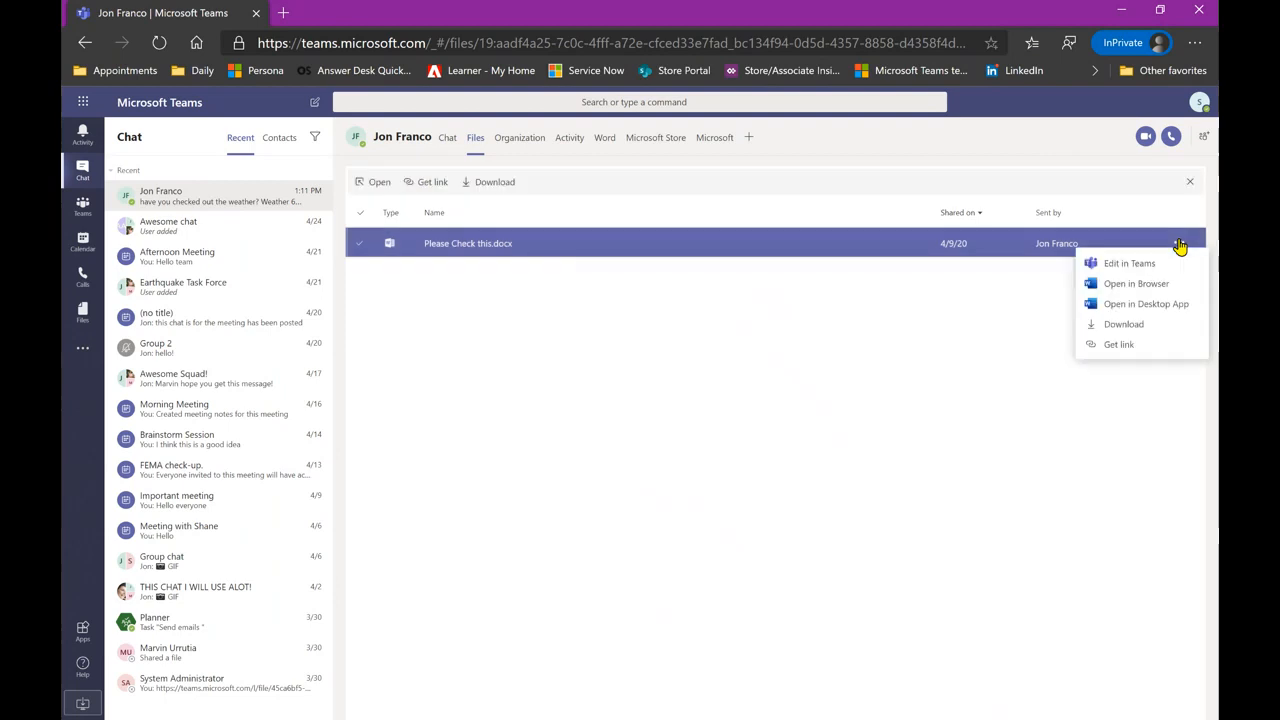
pyautogui.click(753, 361)
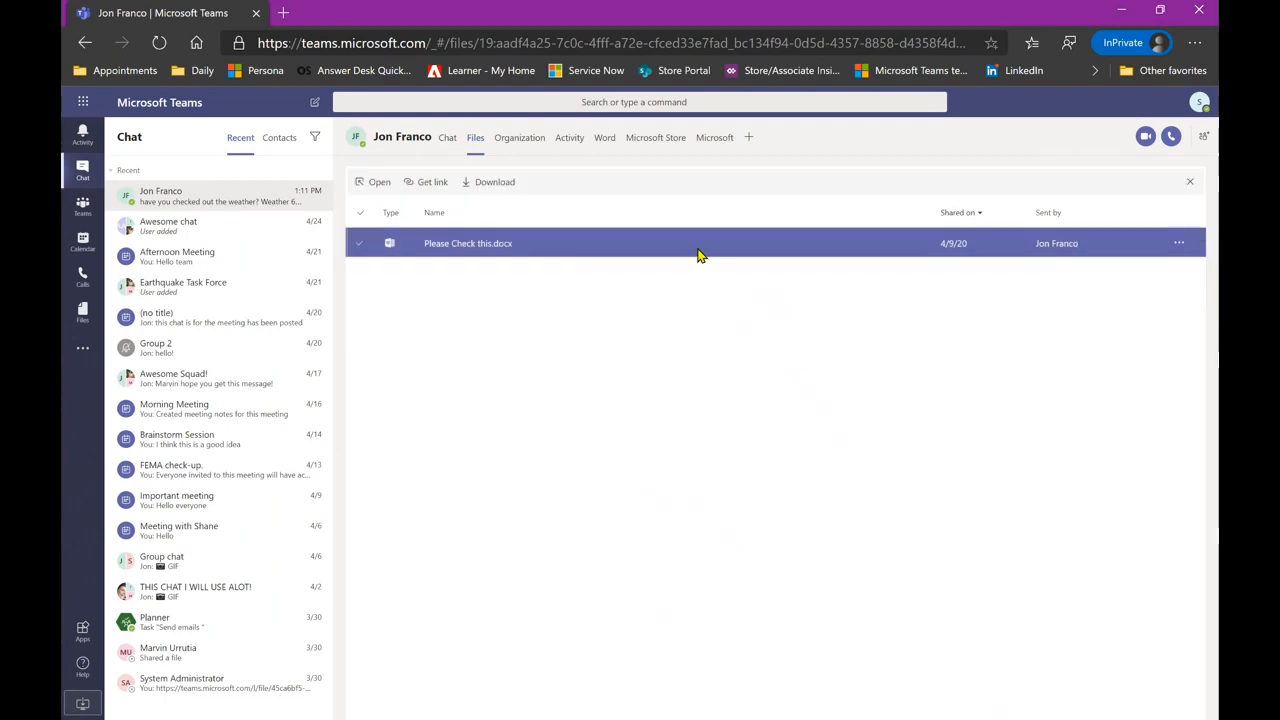
pyautogui.rightClick(698, 254)
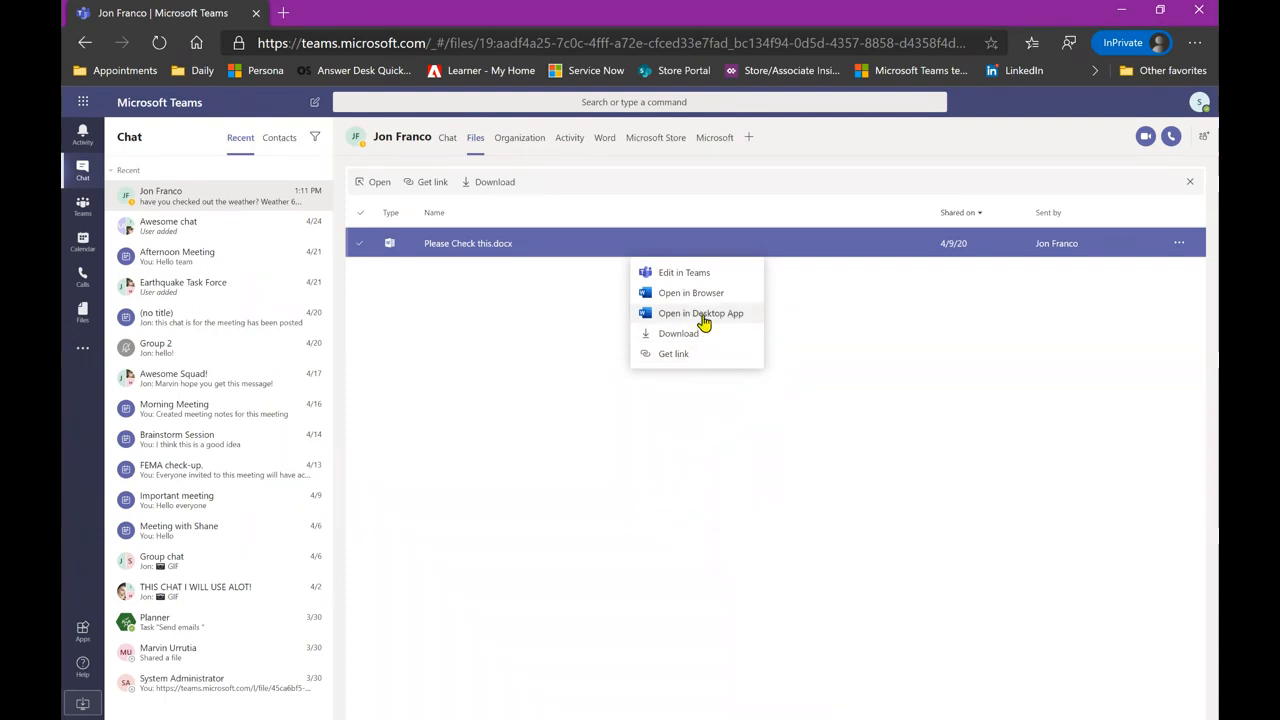
# - Open Please Check this.docx via Edit in Teams and keep the Editing mode selected
pyautogui.click(706, 281)
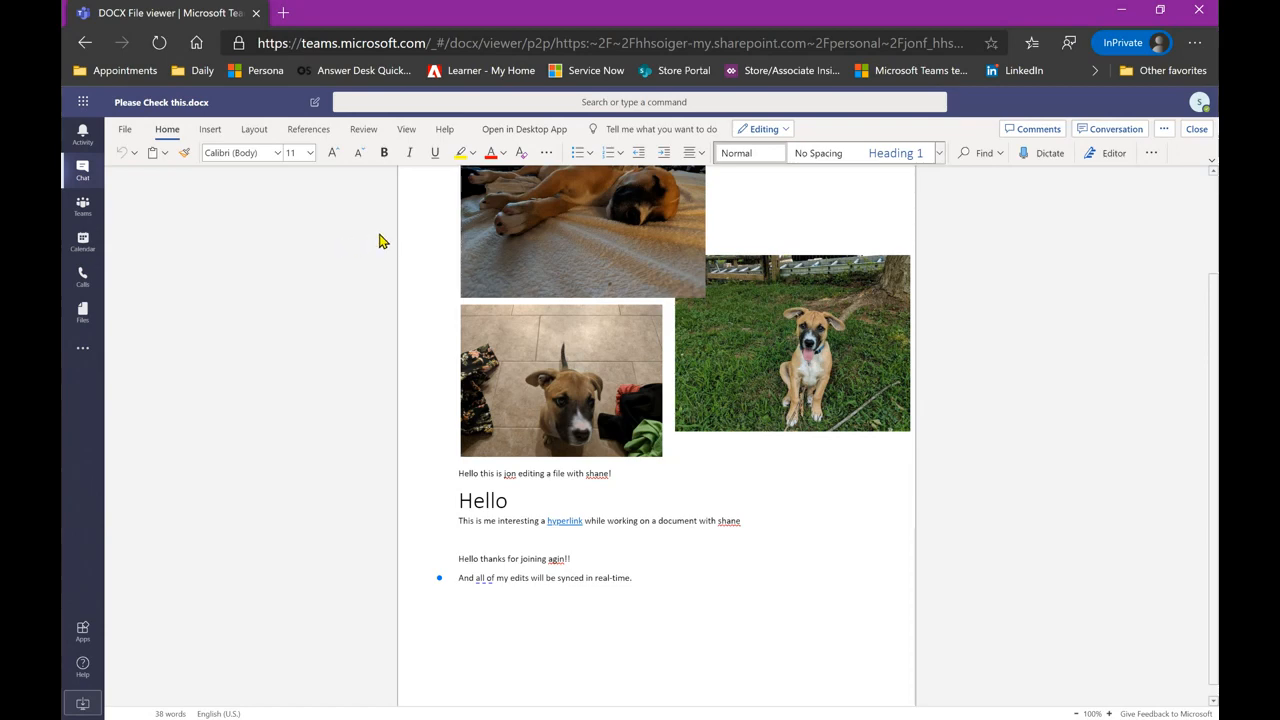
pyautogui.click(778, 130)
pyautogui.click(778, 130)
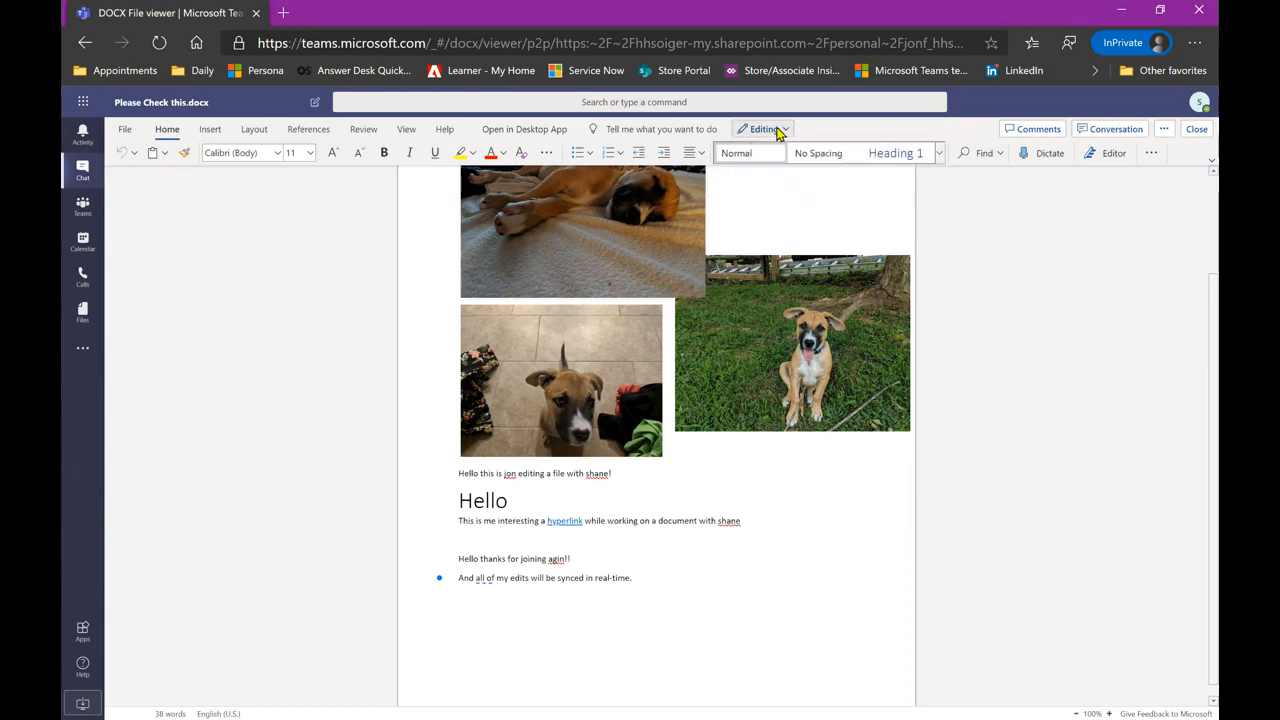
pyautogui.click(778, 130)
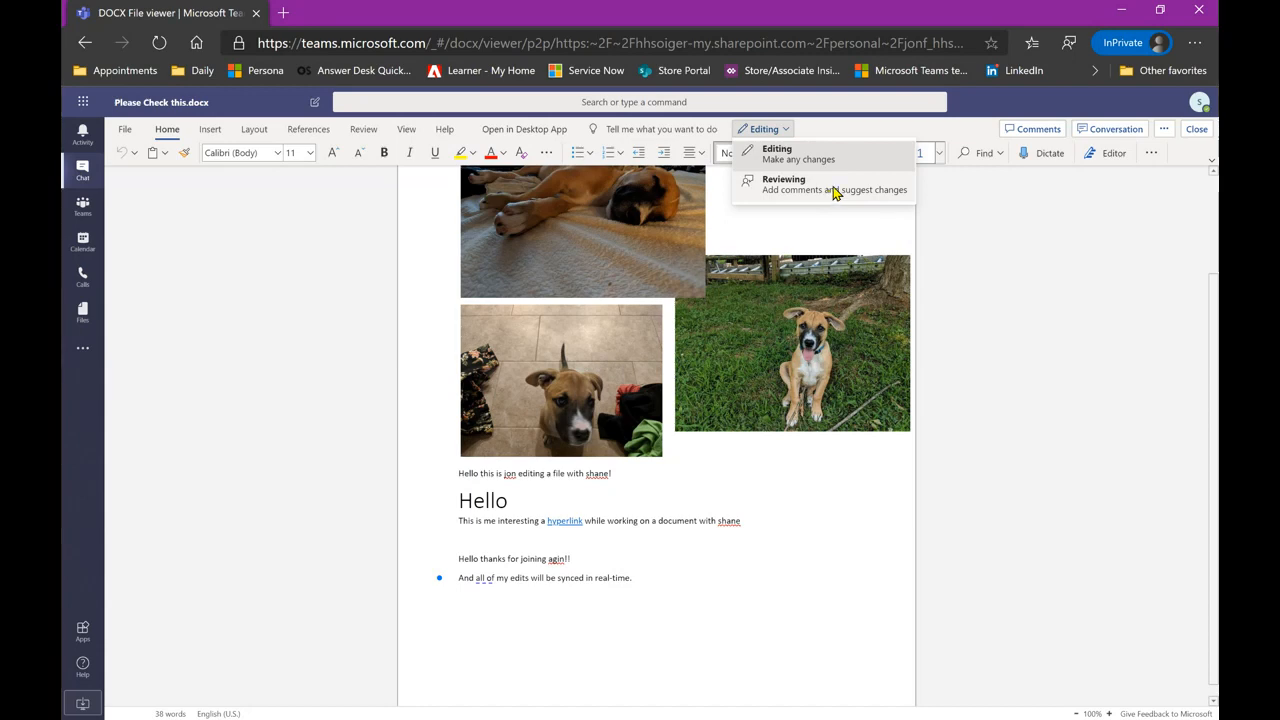
pyautogui.click(985, 132)
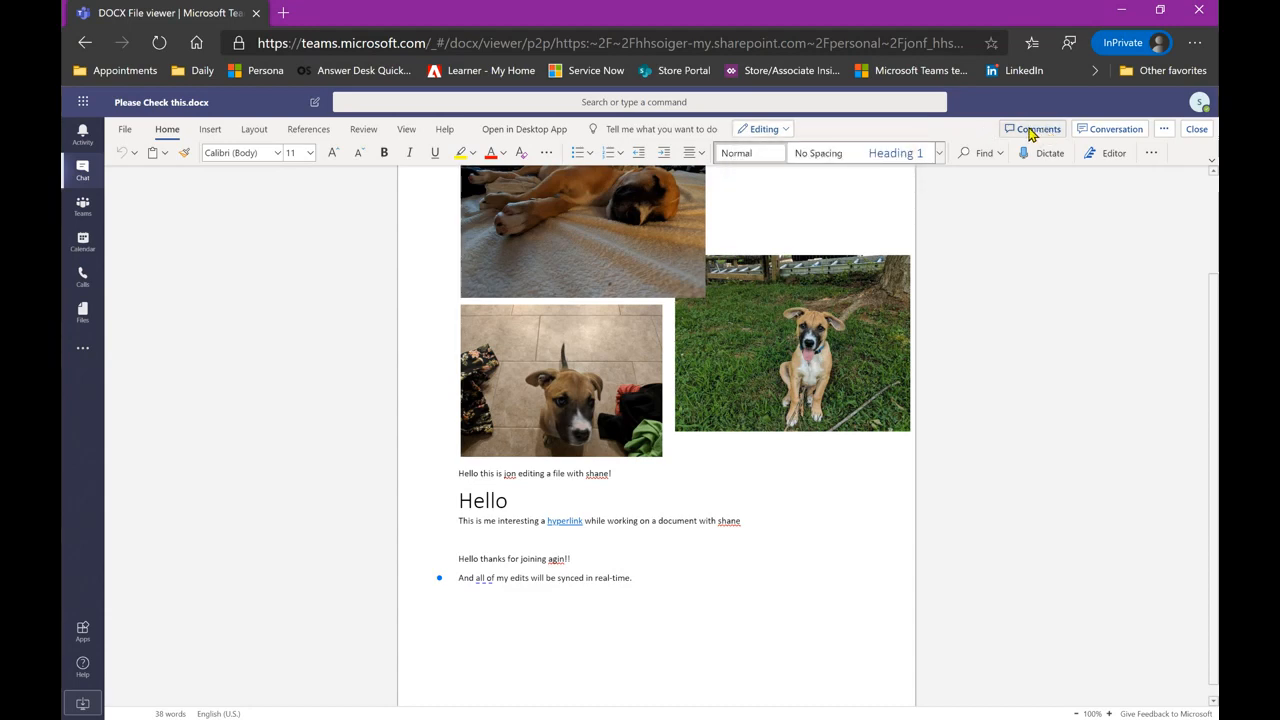
pyautogui.click(1114, 135)
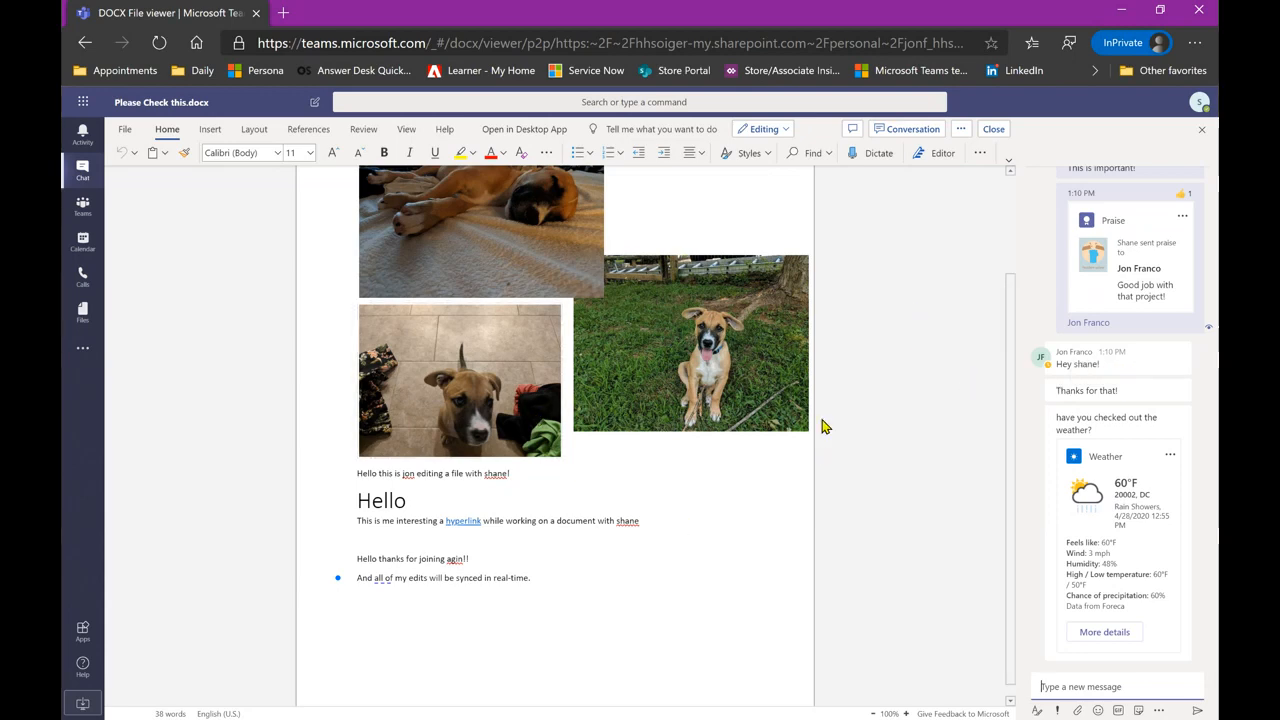
pyautogui.click(961, 130)
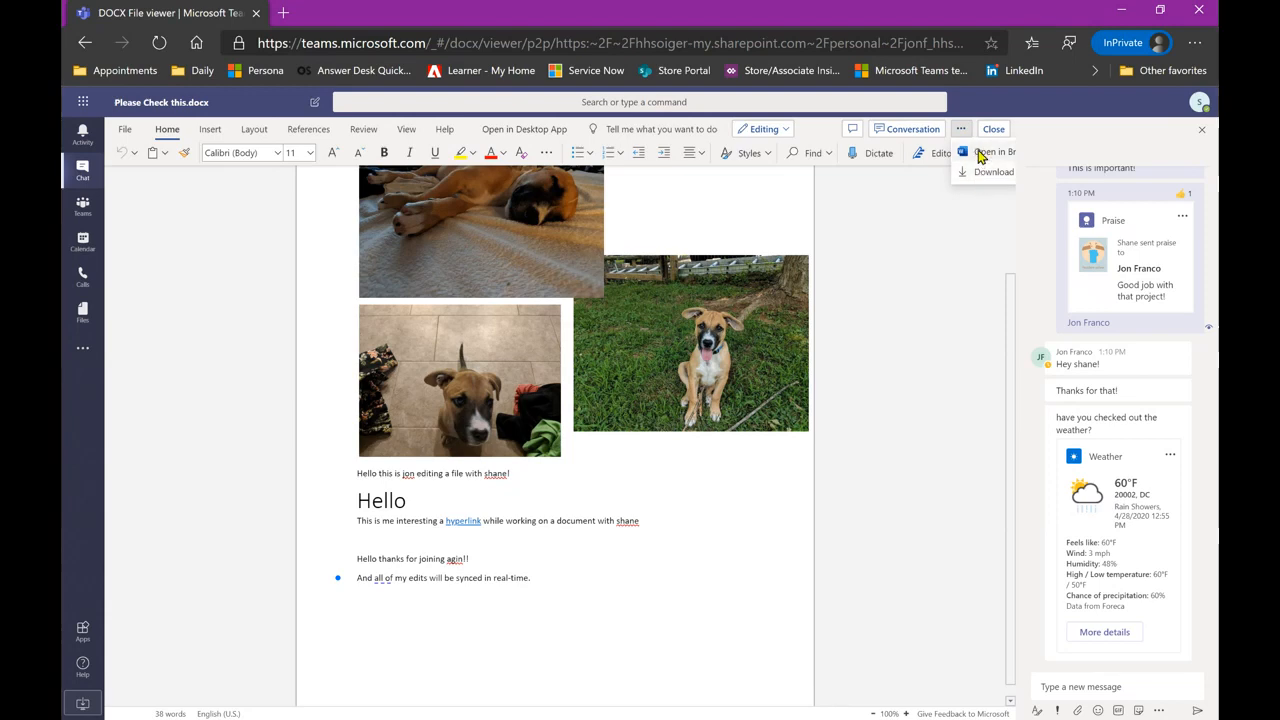
pyautogui.click(939, 261)
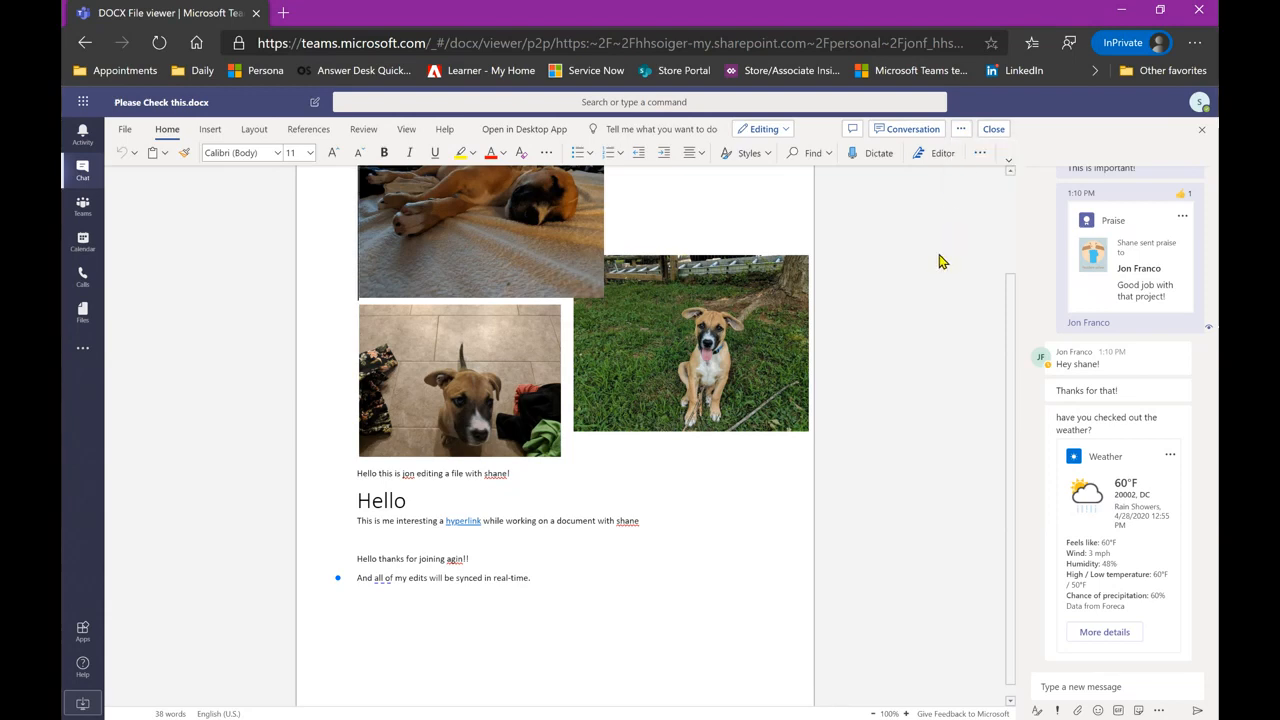
pyautogui.click(1205, 133)
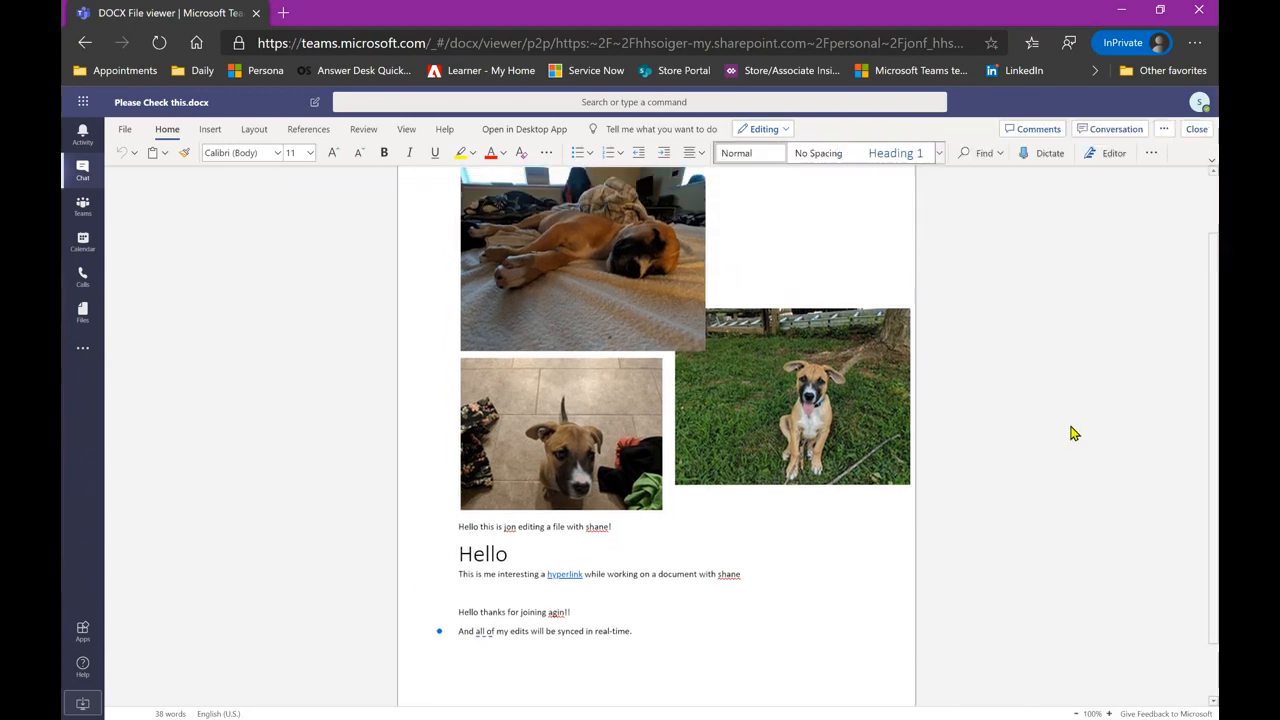
# - Scroll back up in Please Check this.docx toward the dog photos and Hello heading
pyautogui.moveTo(438, 635)
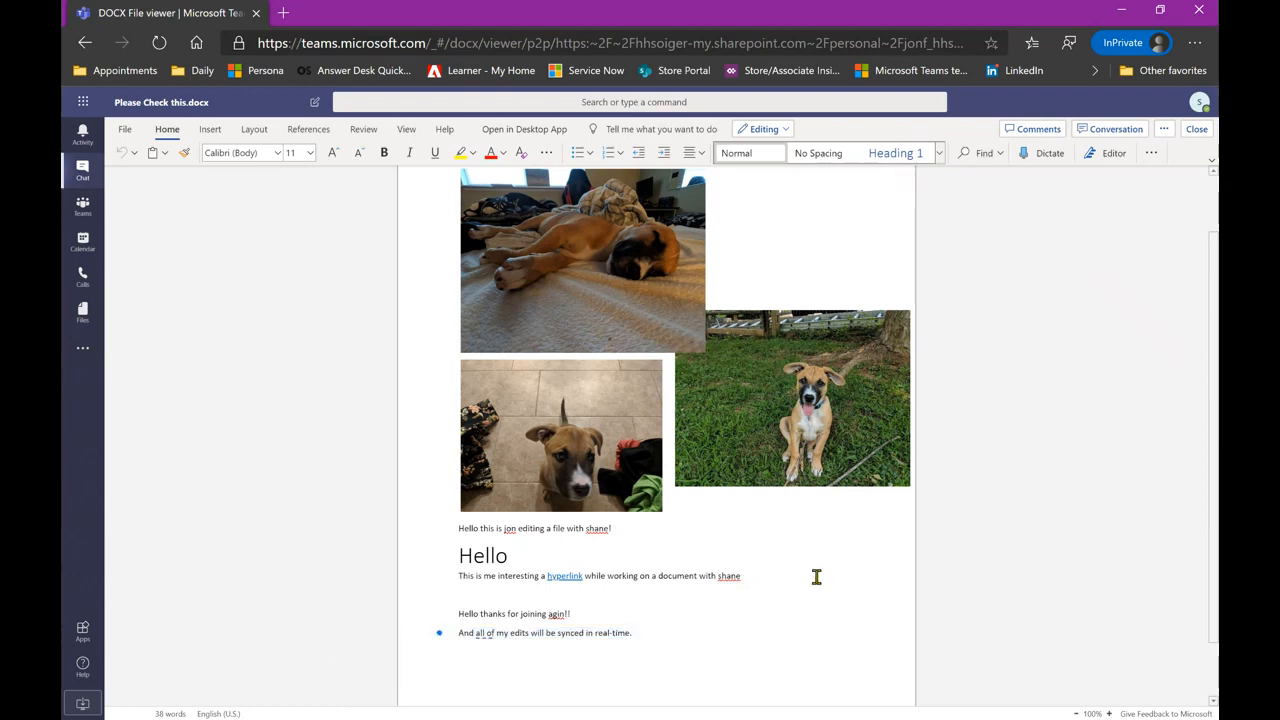
pyautogui.scroll(2, 816, 576)
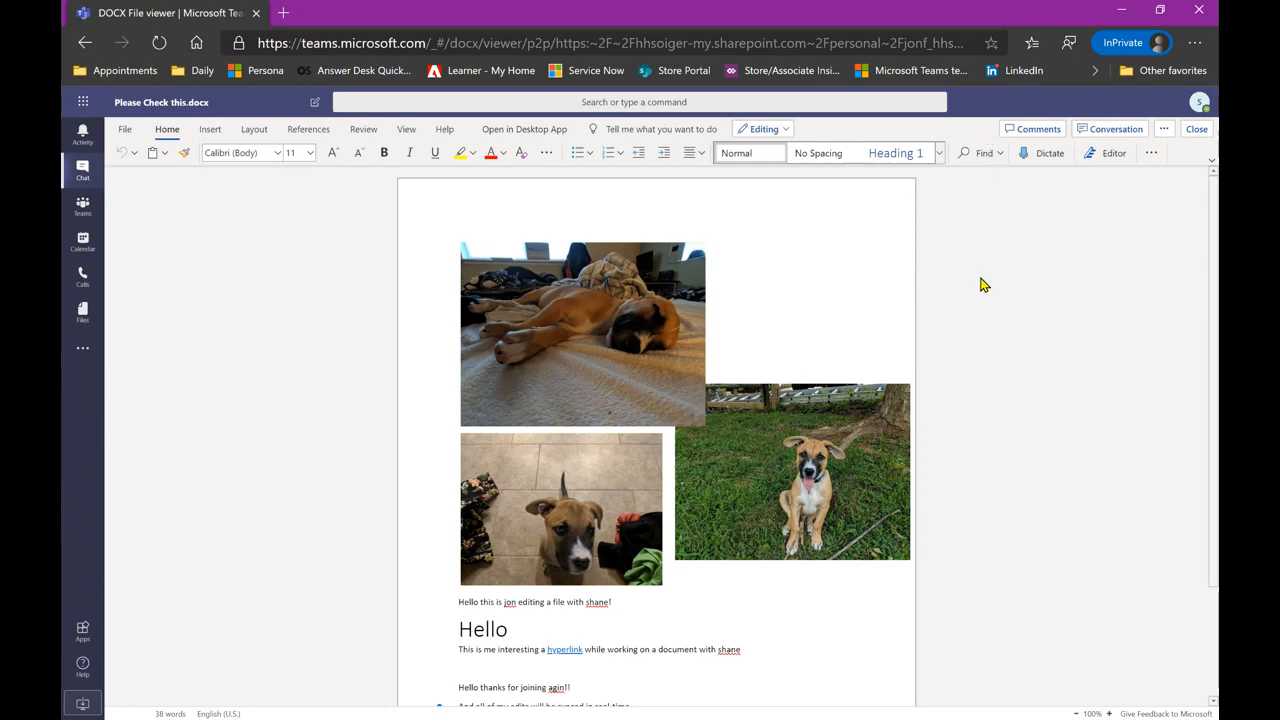
# - Close the document and add the colleague found by 'jon' to form a group chat
pyautogui.click(1197, 131)
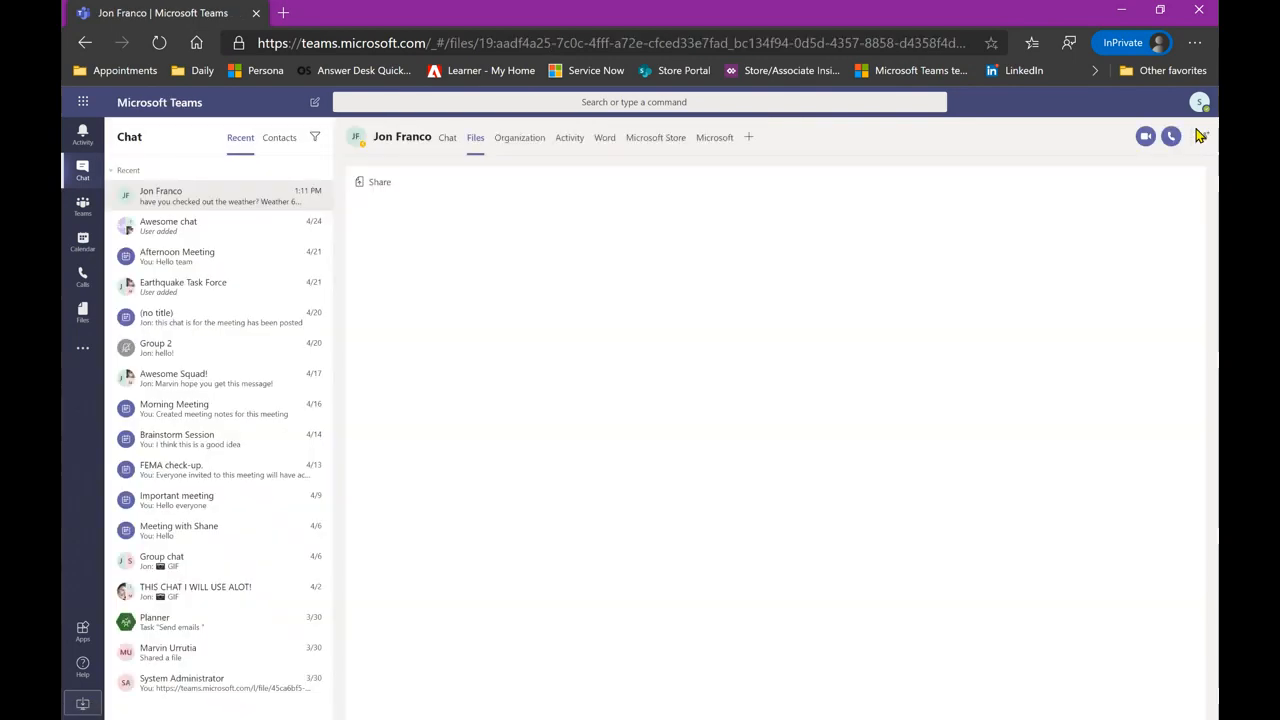
pyautogui.click(447, 150)
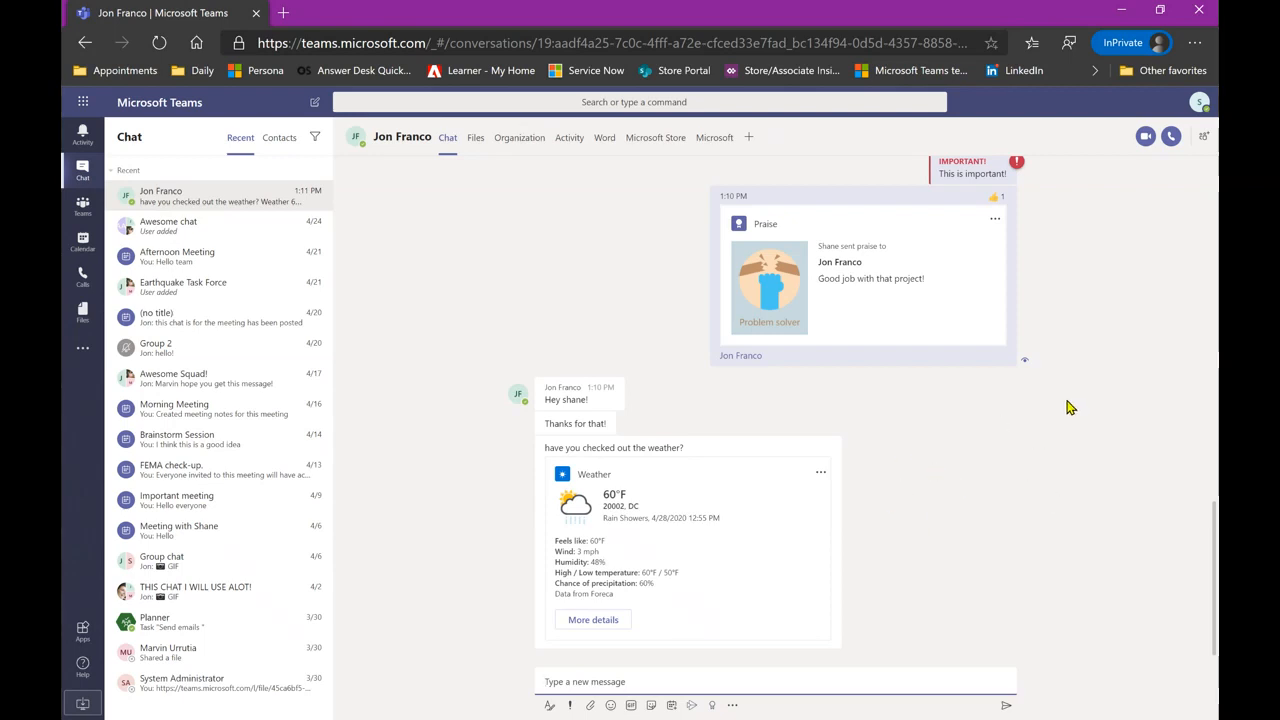
pyautogui.click(1205, 139)
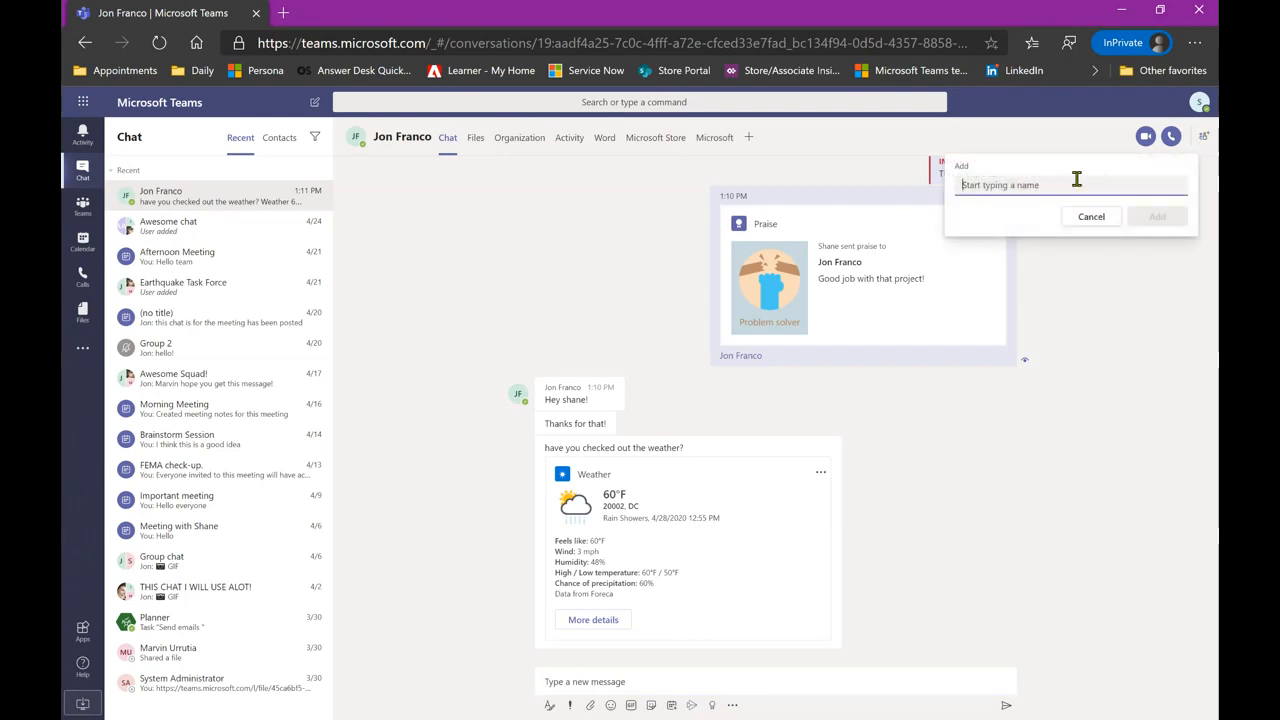
pyautogui.write('jon')
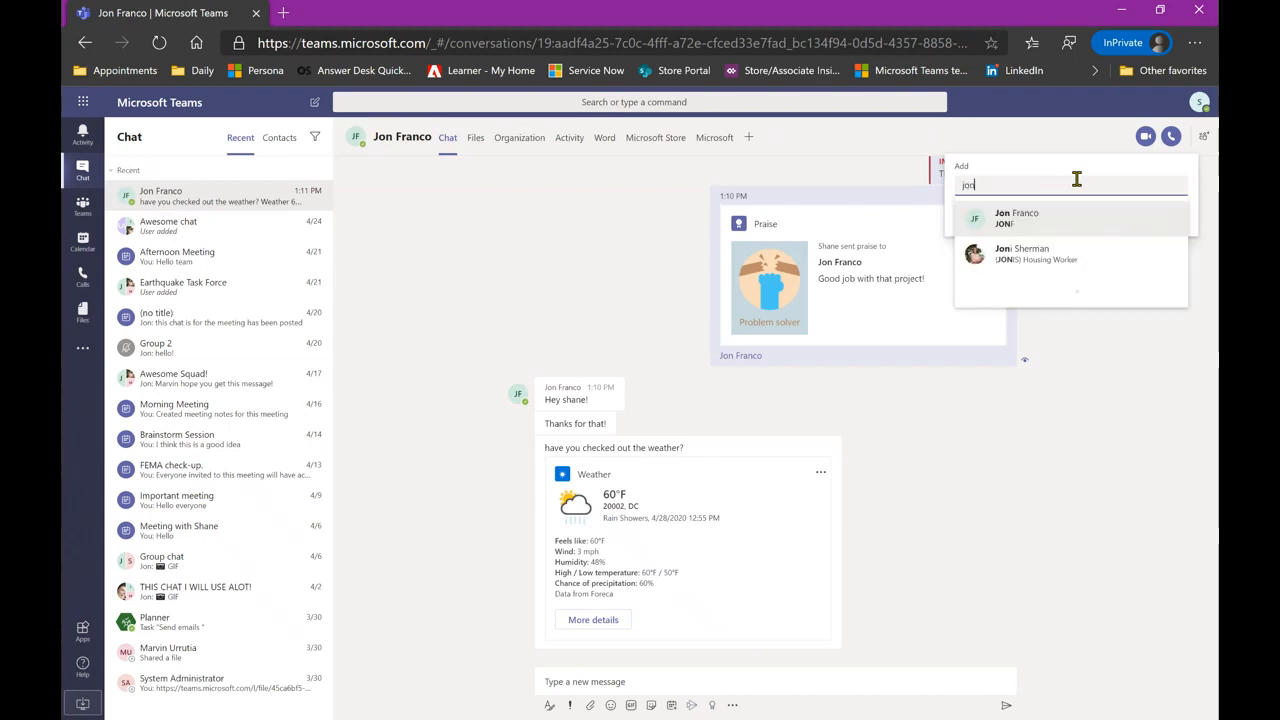
pyautogui.click(1033, 258)
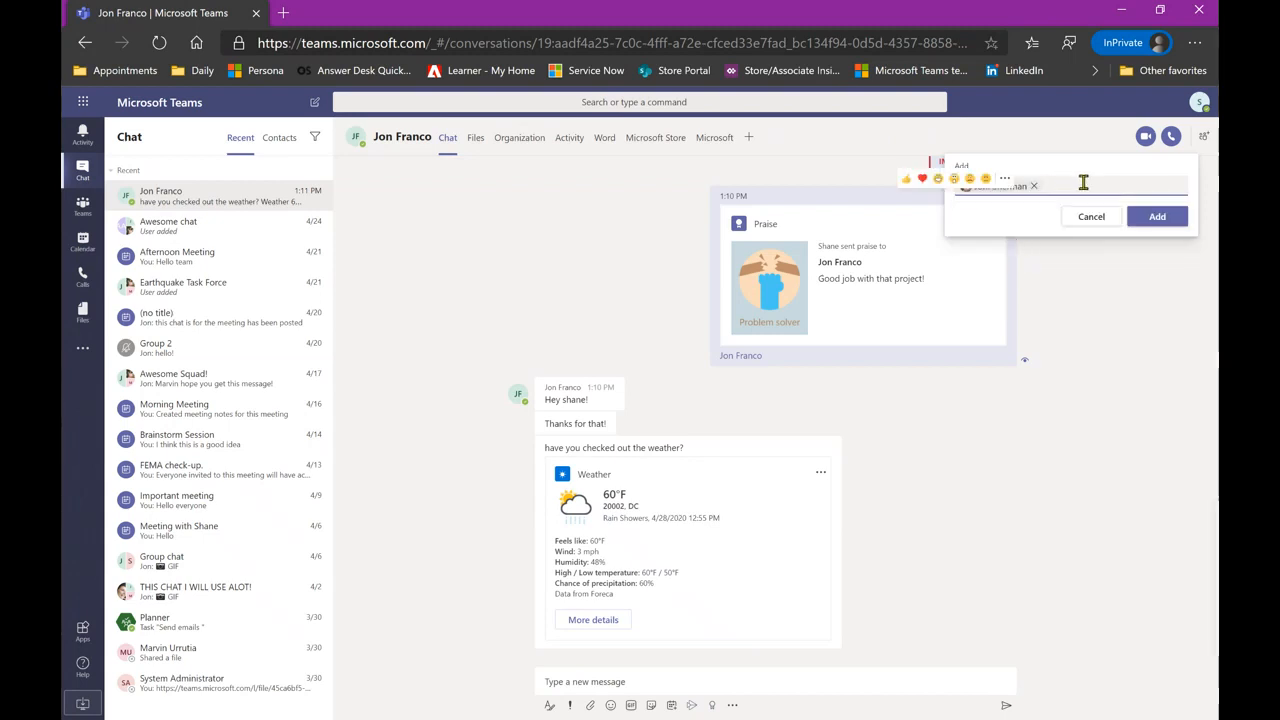
pyautogui.click(1158, 218)
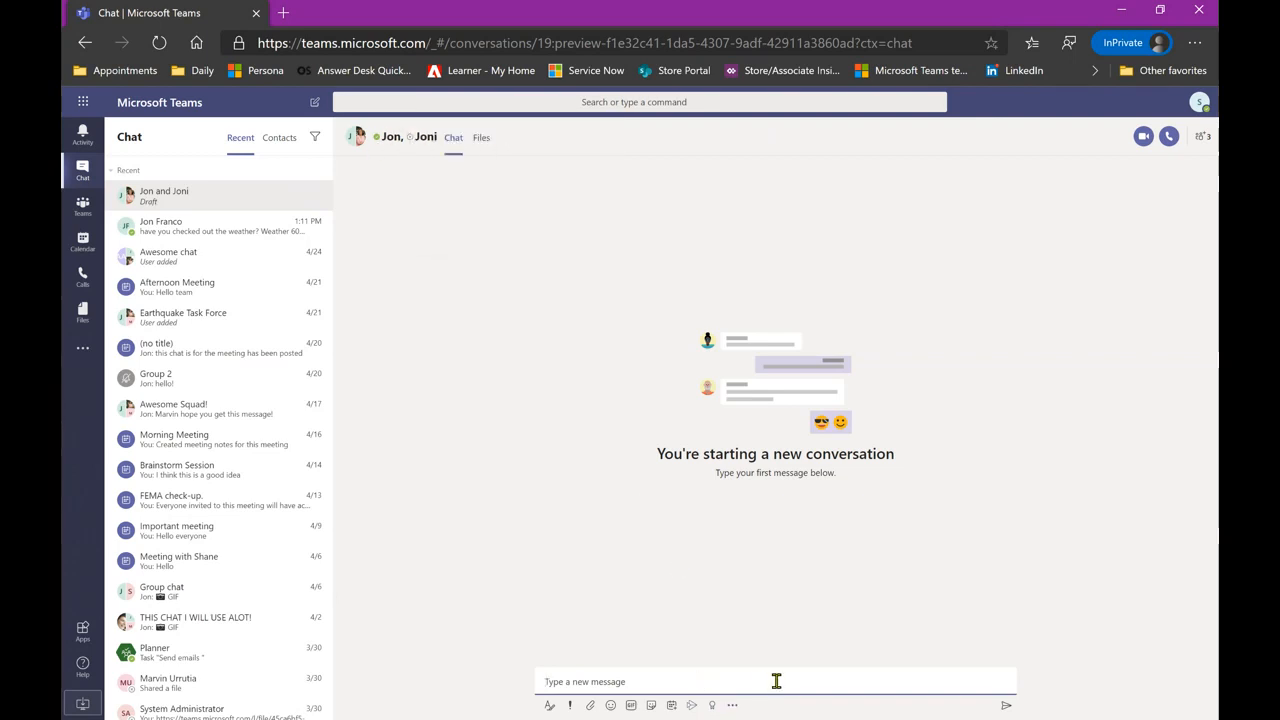
# - Send 'Hello everyone!' as the opening message in the new three-person group chat
pyautogui.write('Hello everyone!')
pyautogui.press('Return')
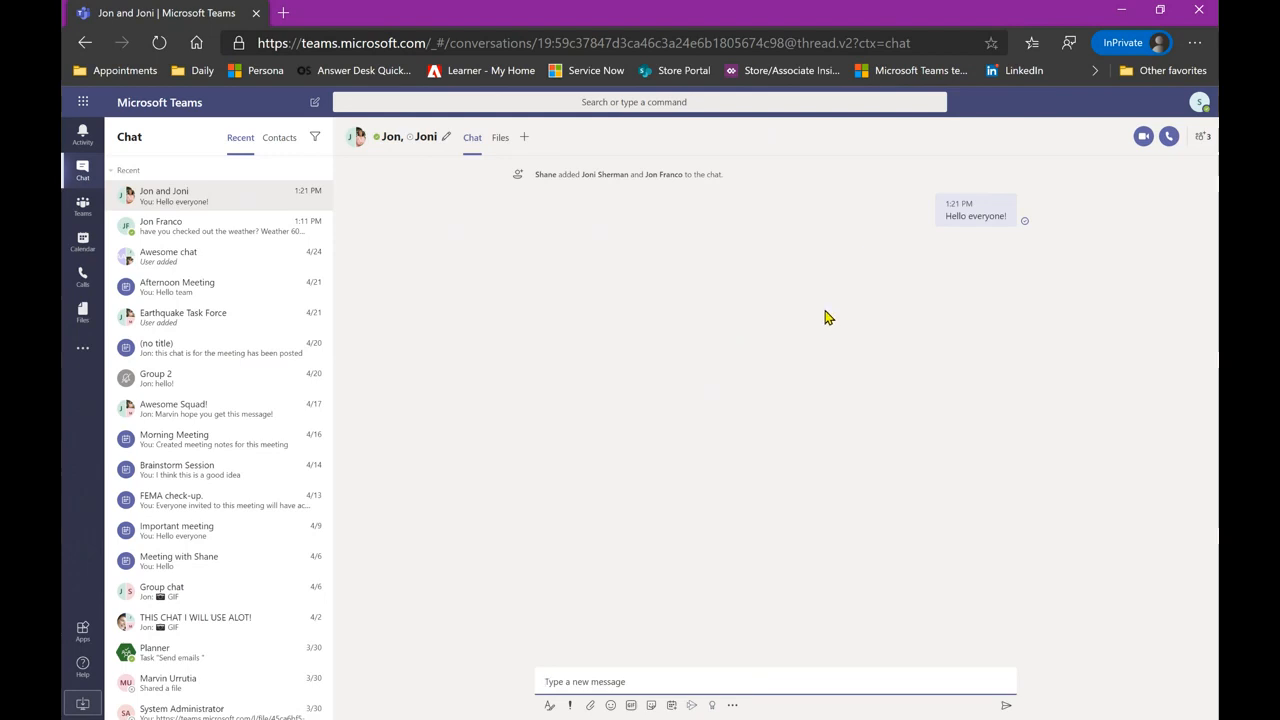
pyautogui.moveTo(967, 218)
# - Add another colleague to the group chat with all chat history included
pyautogui.click(1203, 146)
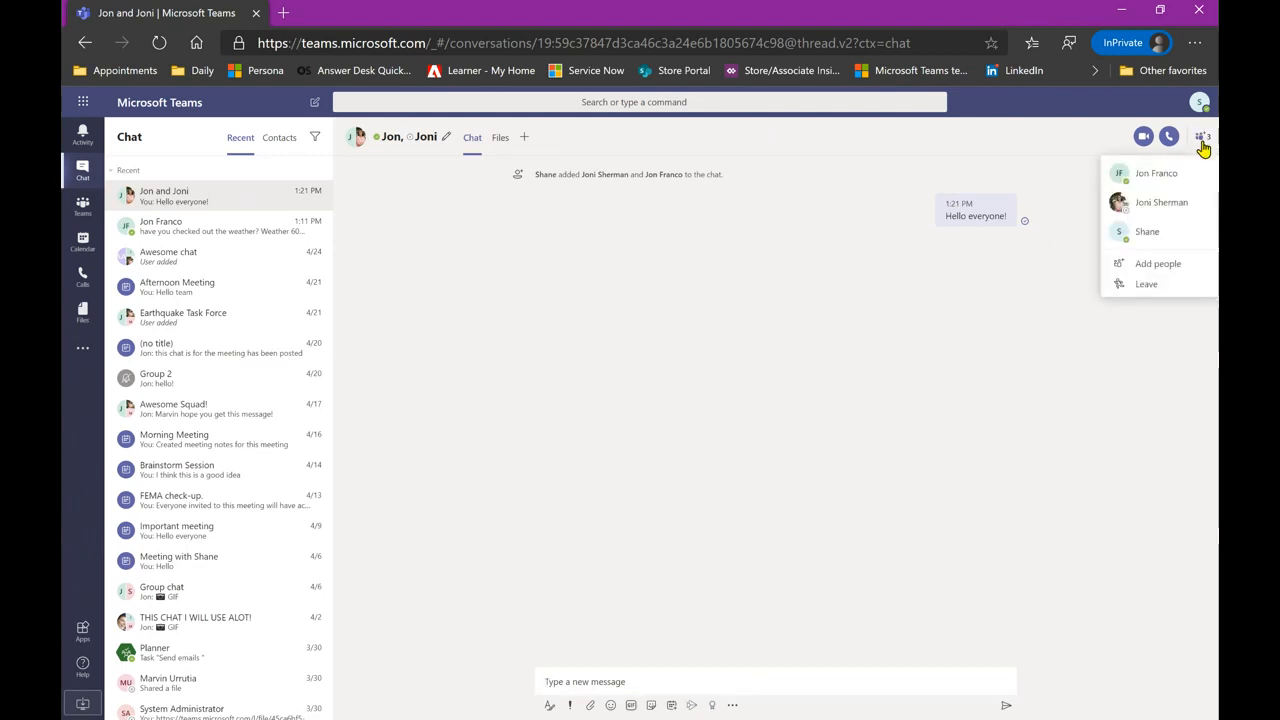
pyautogui.click(1160, 266)
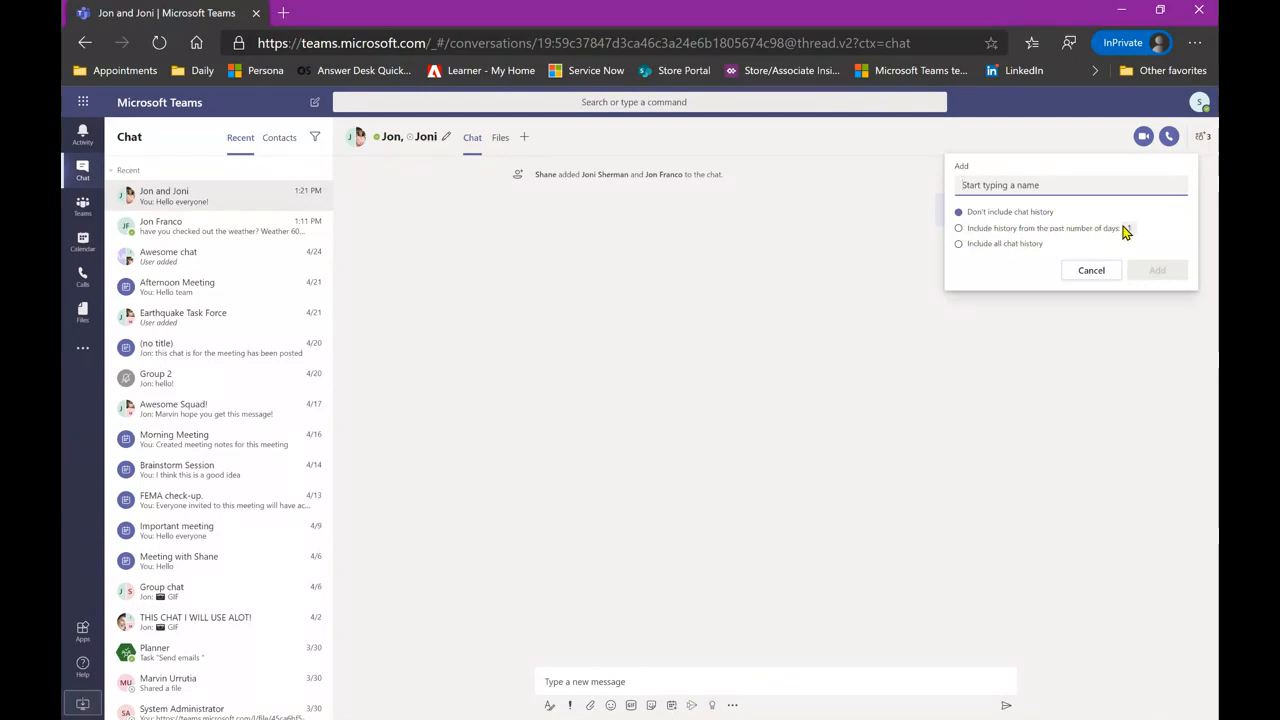
pyautogui.click(985, 244)
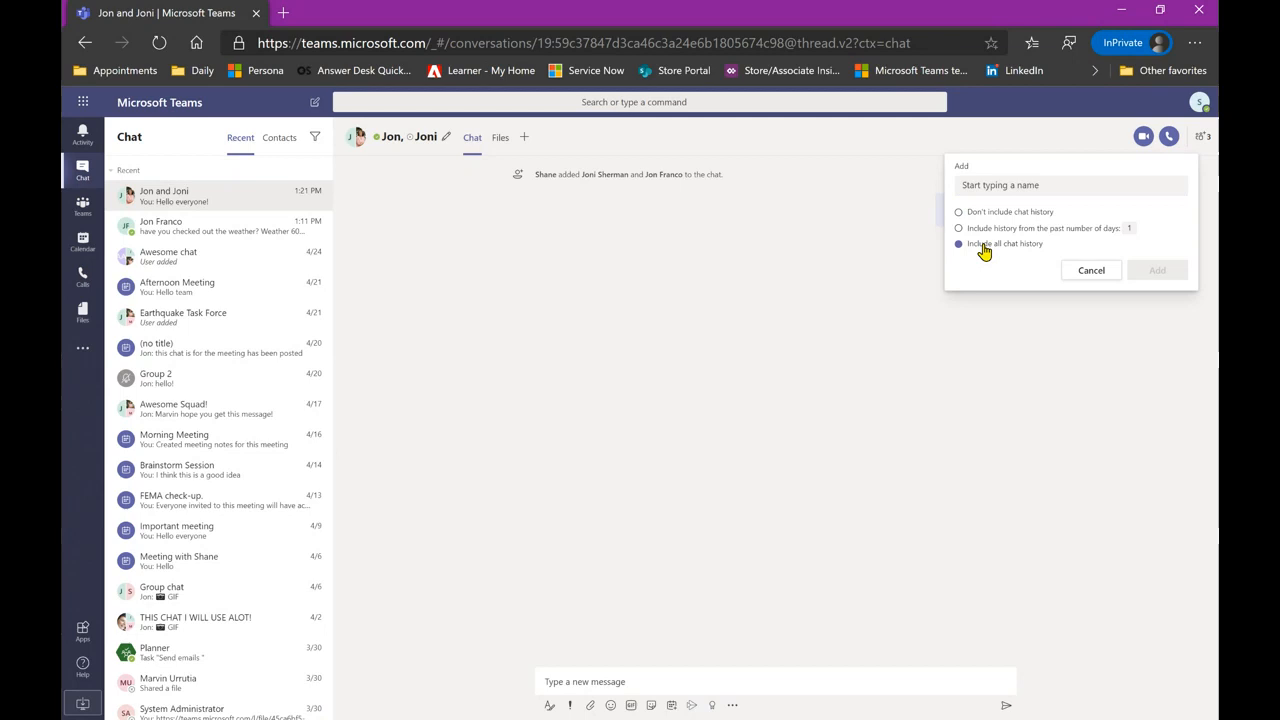
pyautogui.click(1050, 182)
pyautogui.write('aur')
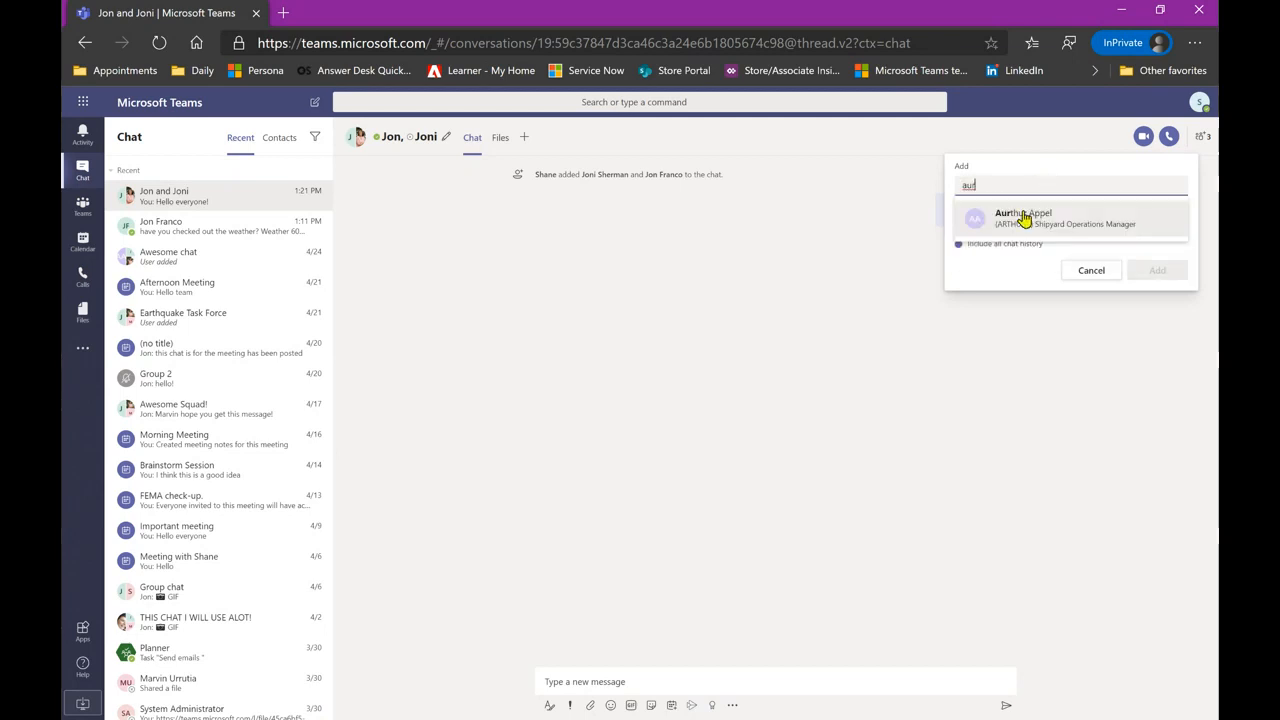
pyautogui.click(1023, 219)
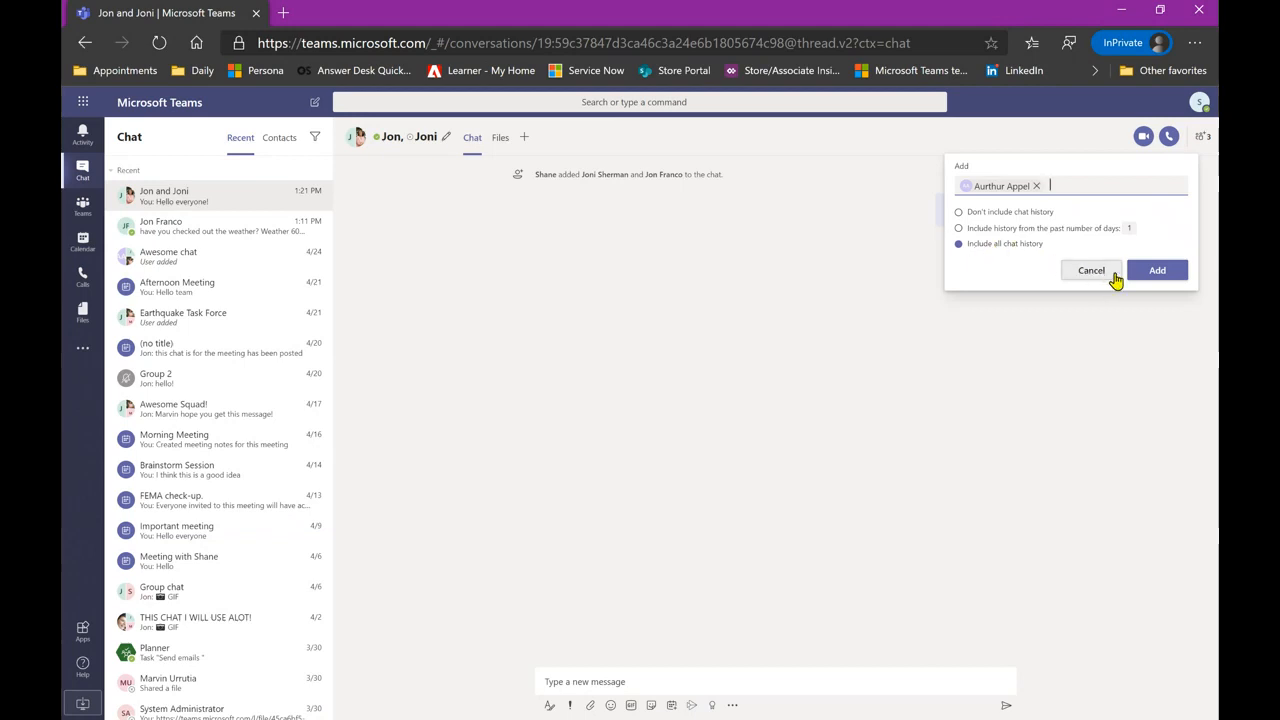
pyautogui.click(1166, 277)
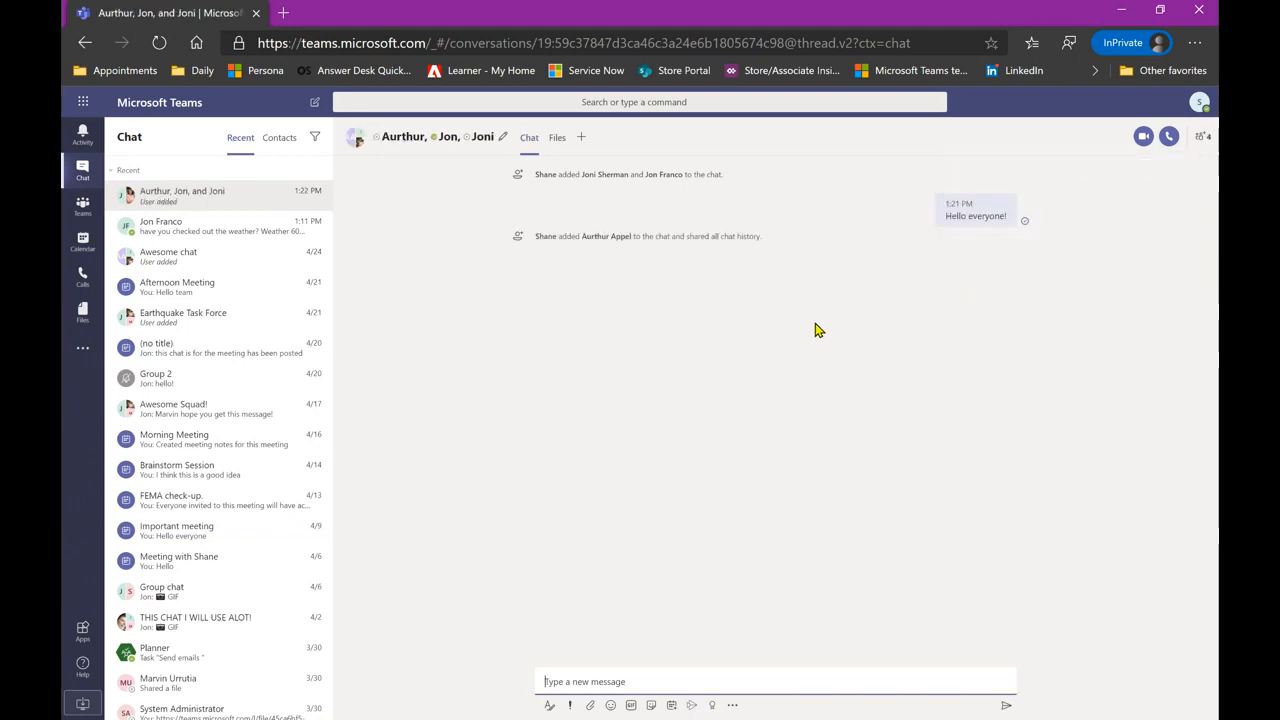
pyautogui.click(620, 243)
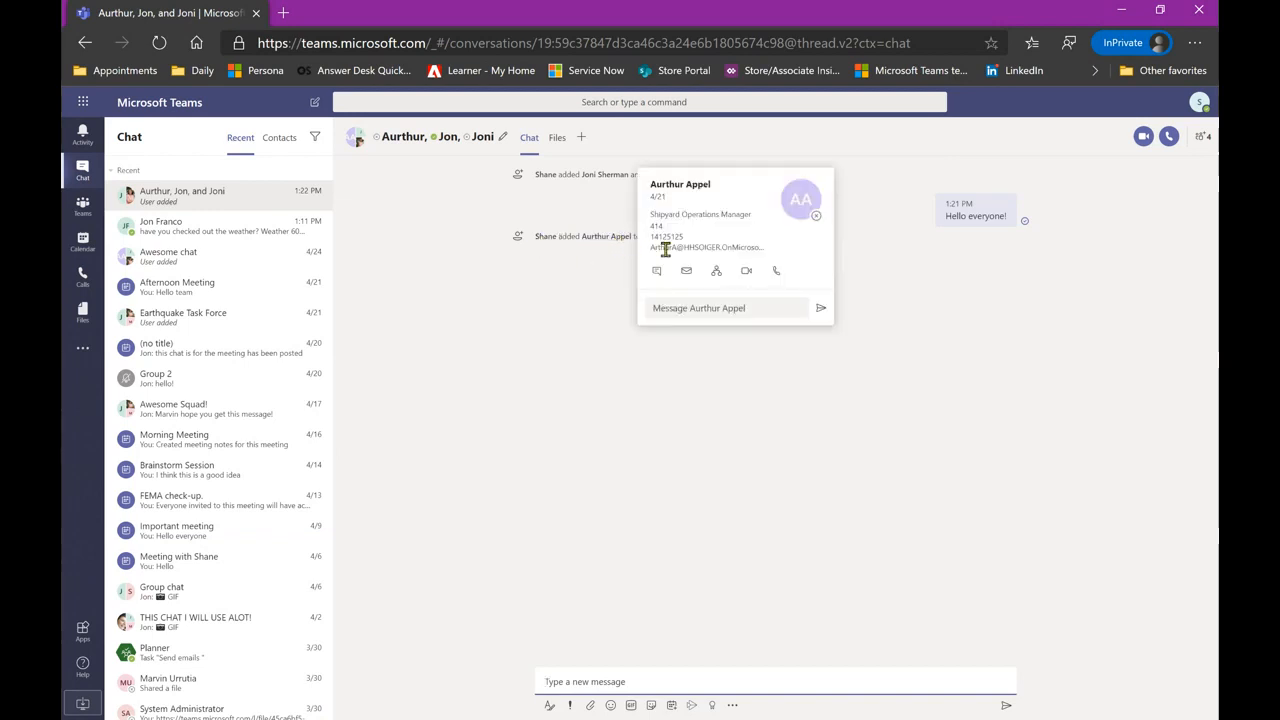
pyautogui.click(654, 371)
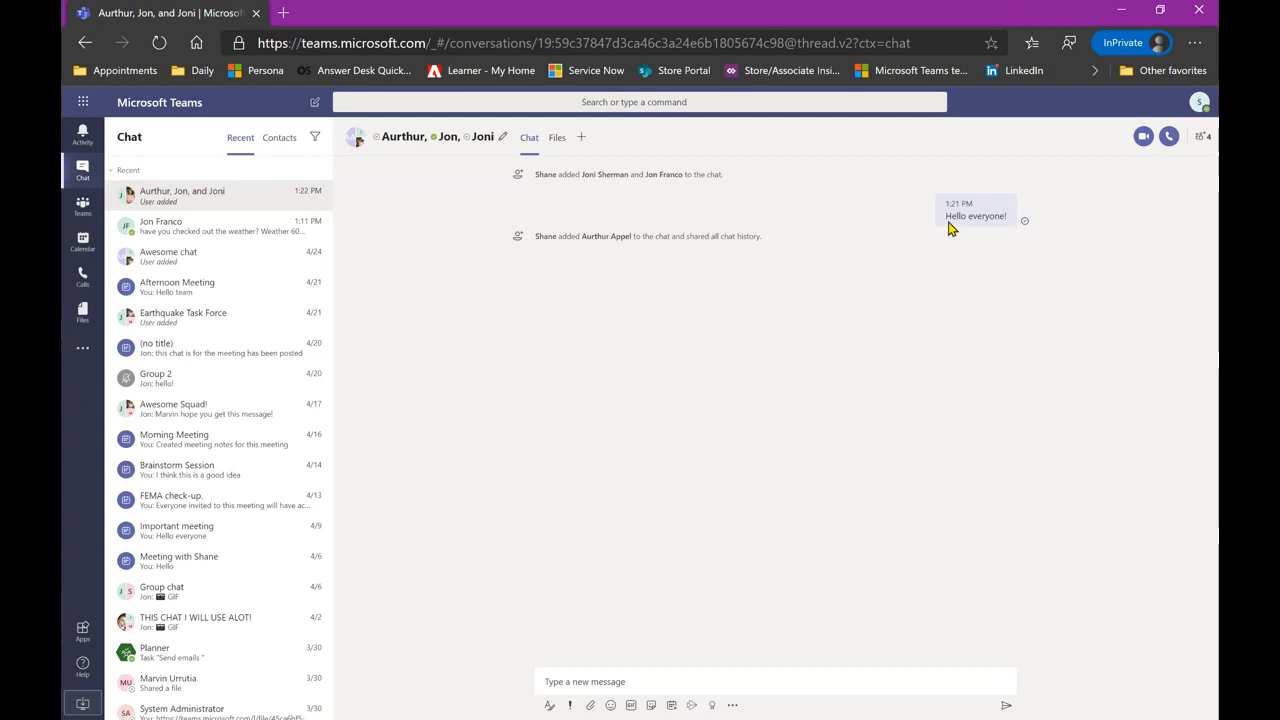
# - Remove the last-added colleague from the participants list, leaving three members
pyautogui.click(1201, 143)
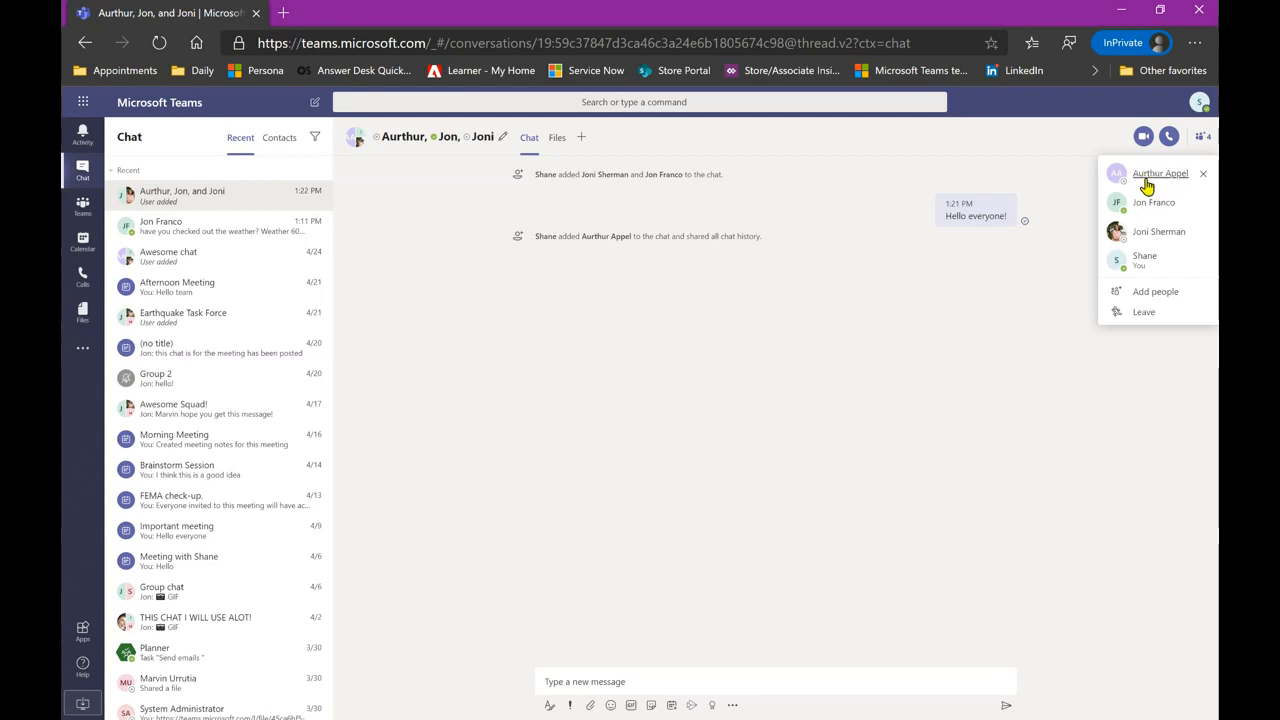
pyautogui.click(1206, 178)
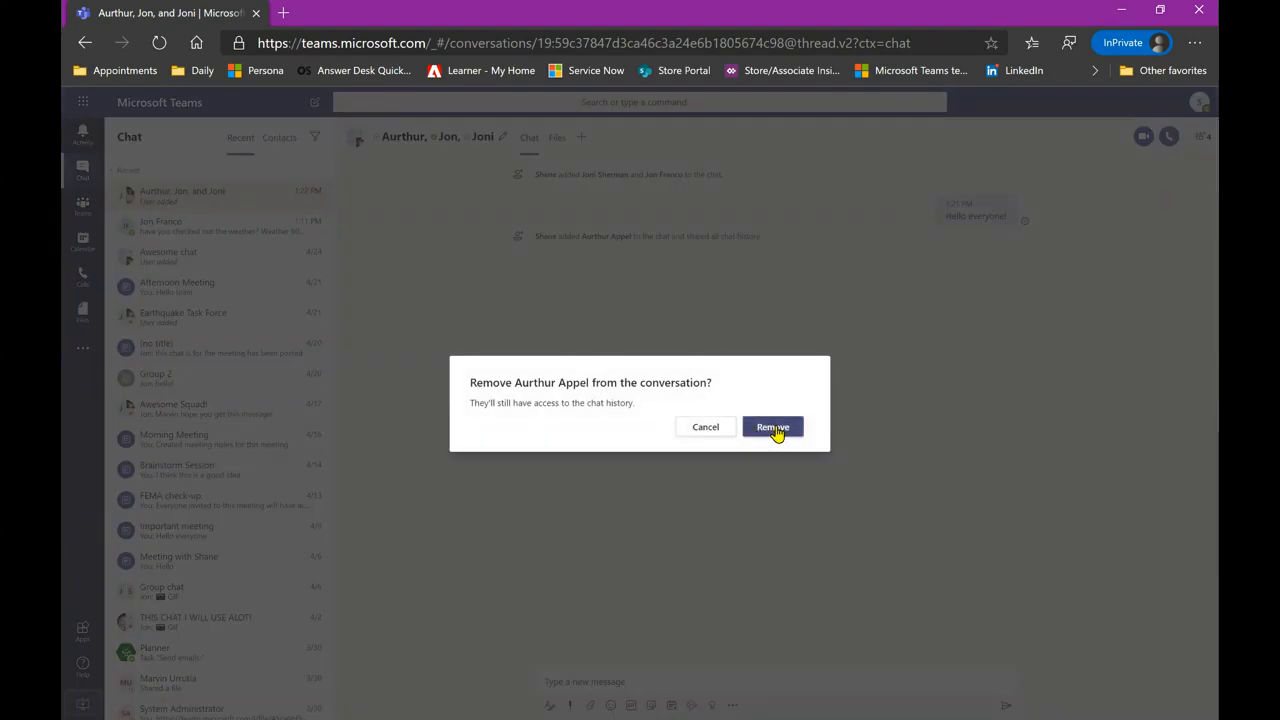
pyautogui.click(775, 428)
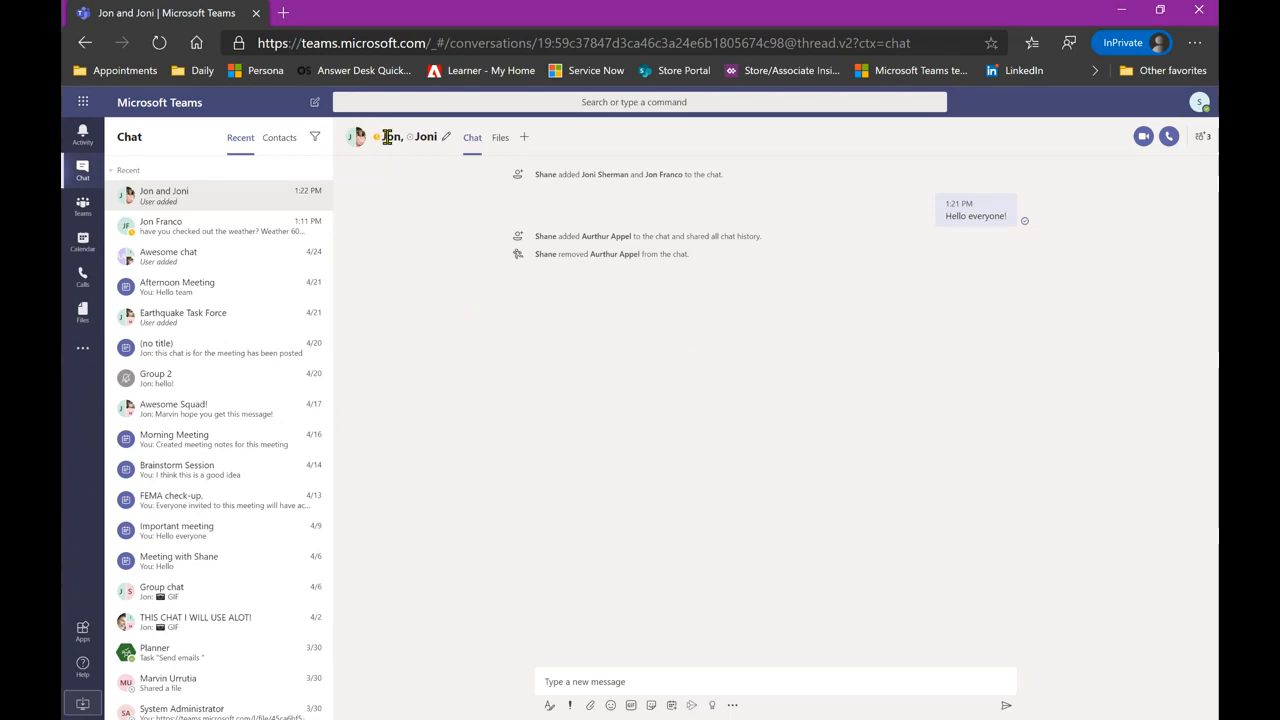
# - Change the group name to 'Special Task Force' and save it
pyautogui.moveTo(388, 137)
pyautogui.click(446, 138)
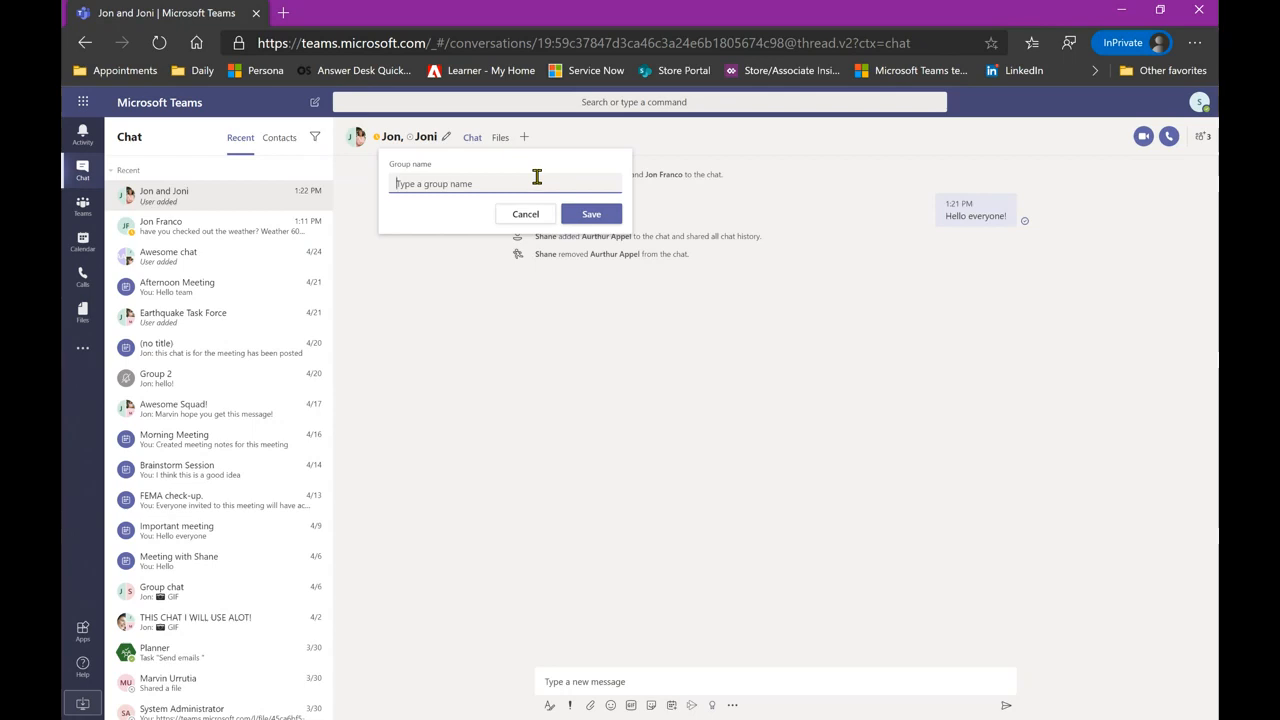
pyautogui.write('Special Task Force')
pyautogui.click(586, 212)
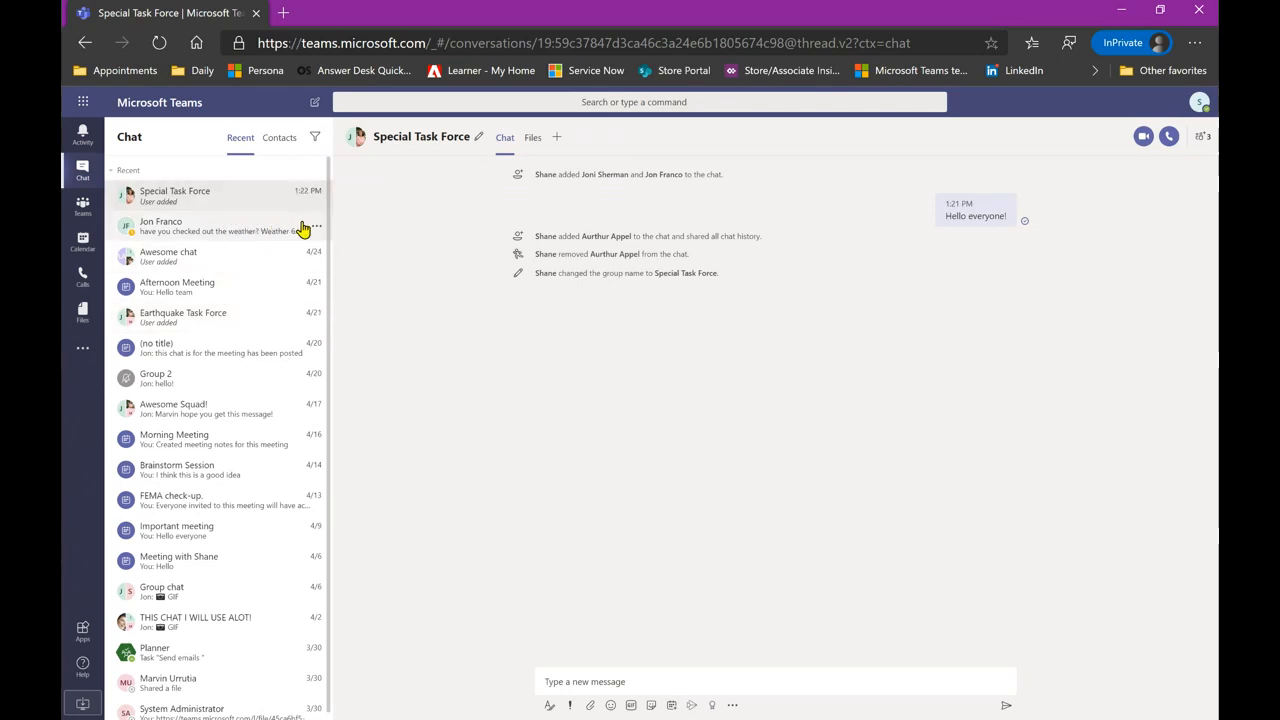
# - Pin the weather-question chat and then the Earthquake Task Force chat to the top
pyautogui.click(316, 230)
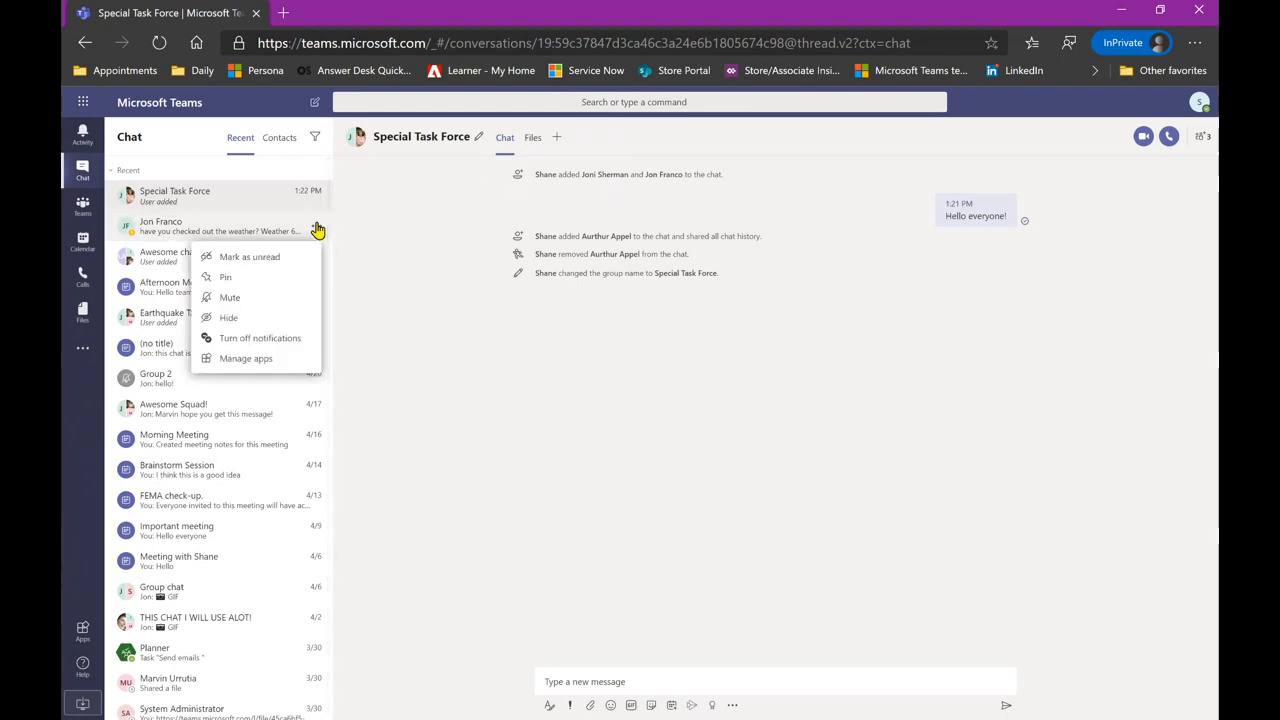
pyautogui.click(245, 279)
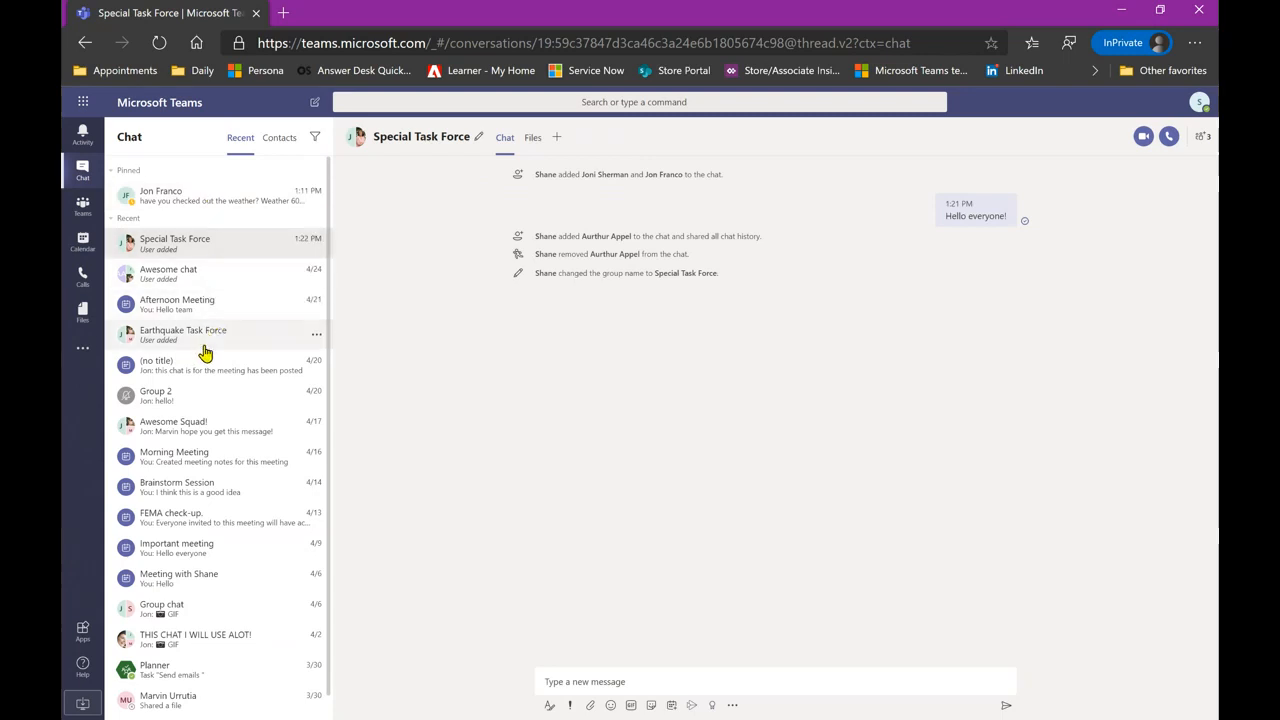
pyautogui.click(316, 337)
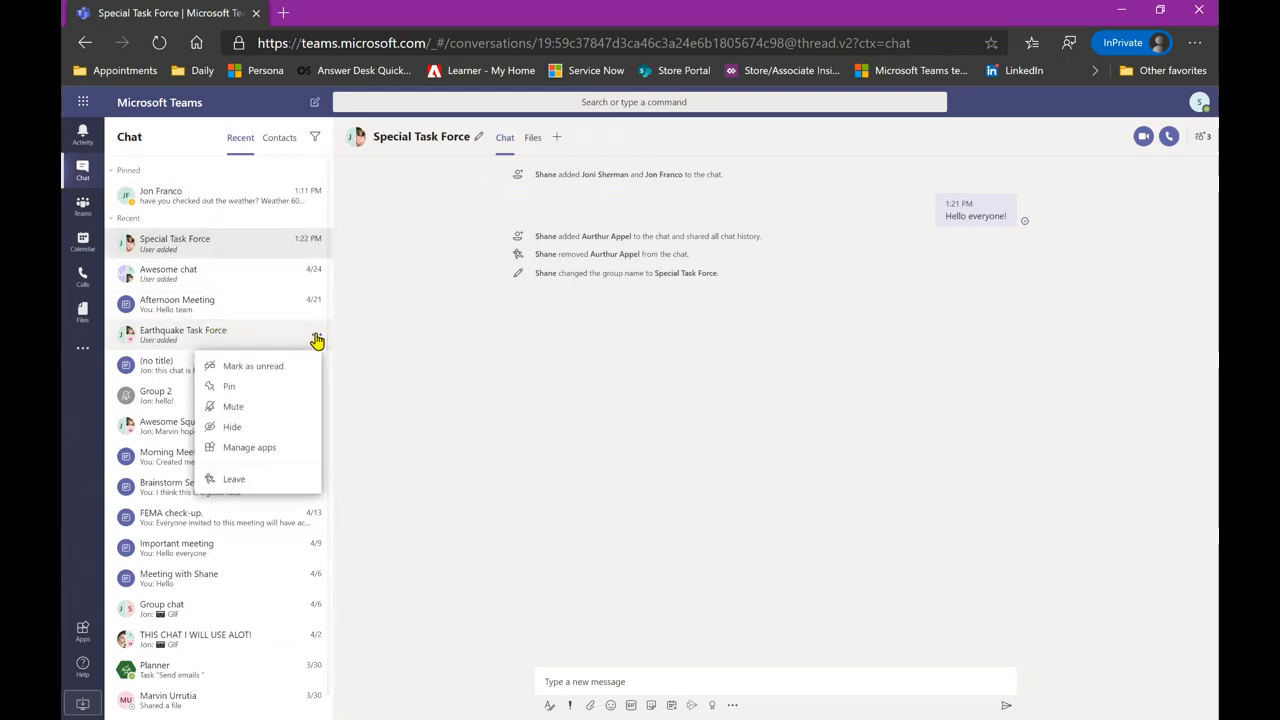
pyautogui.click(258, 387)
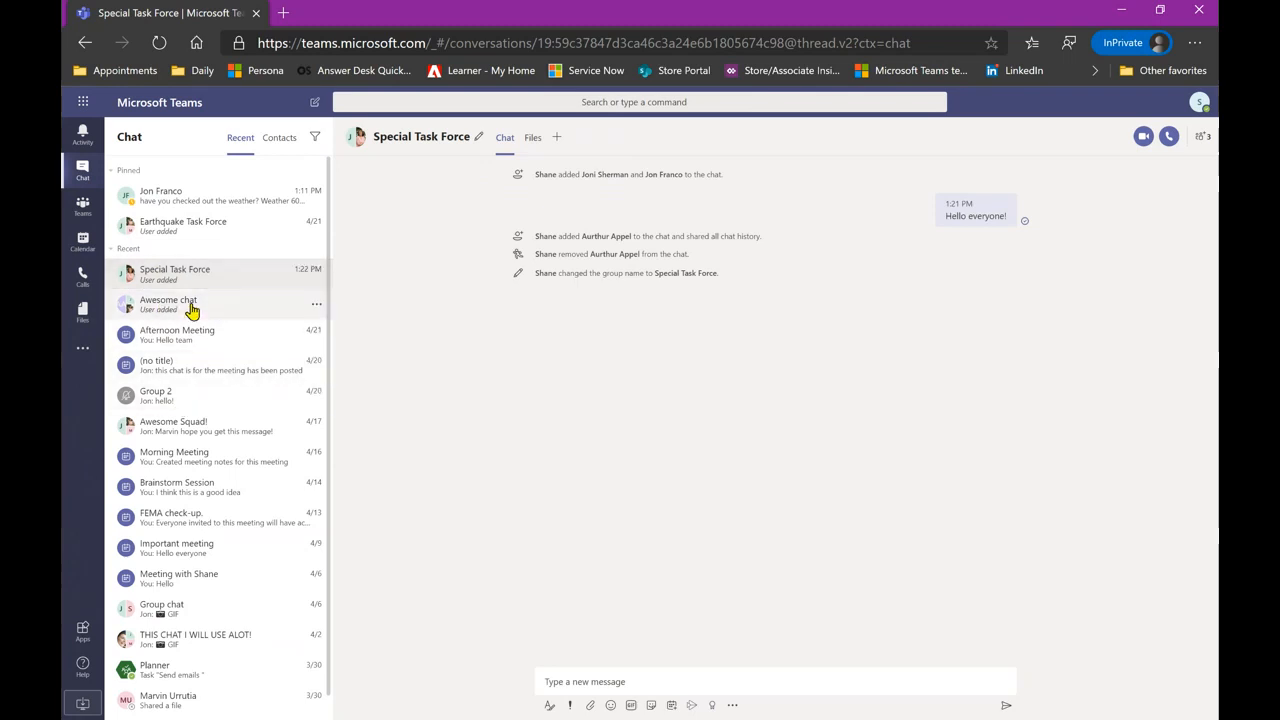
pyautogui.click(131, 252)
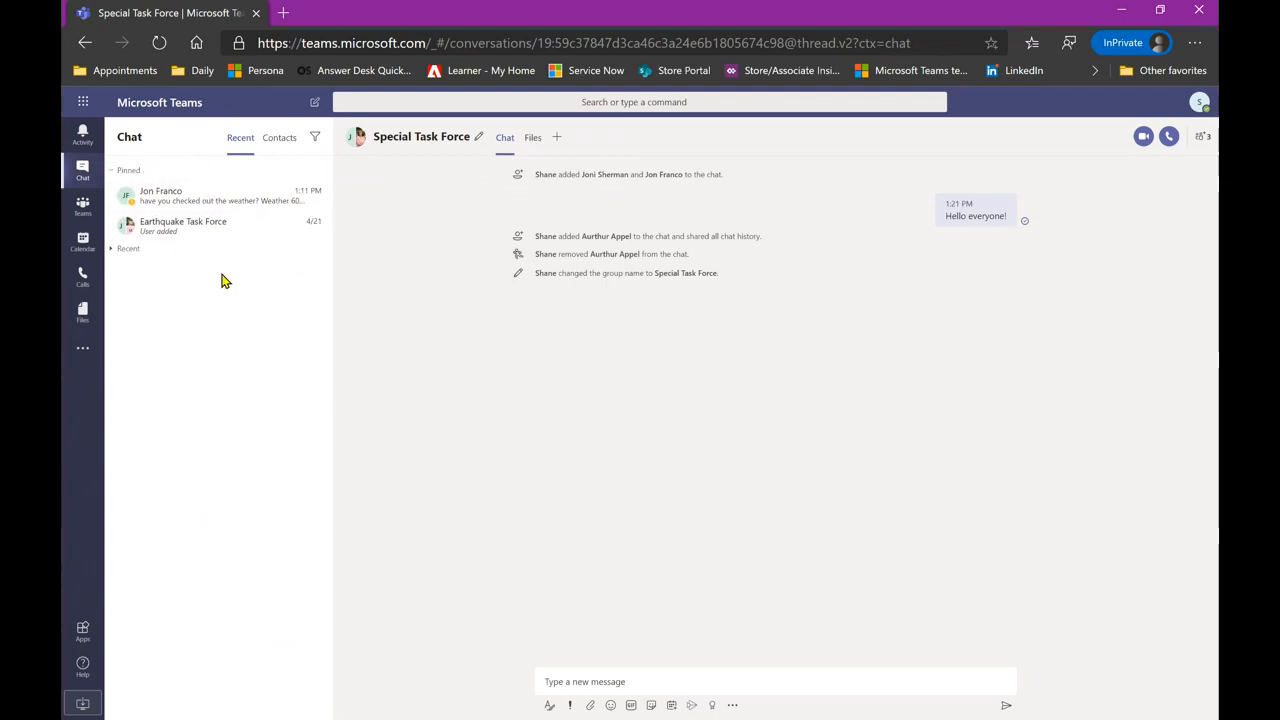
pyautogui.click(125, 252)
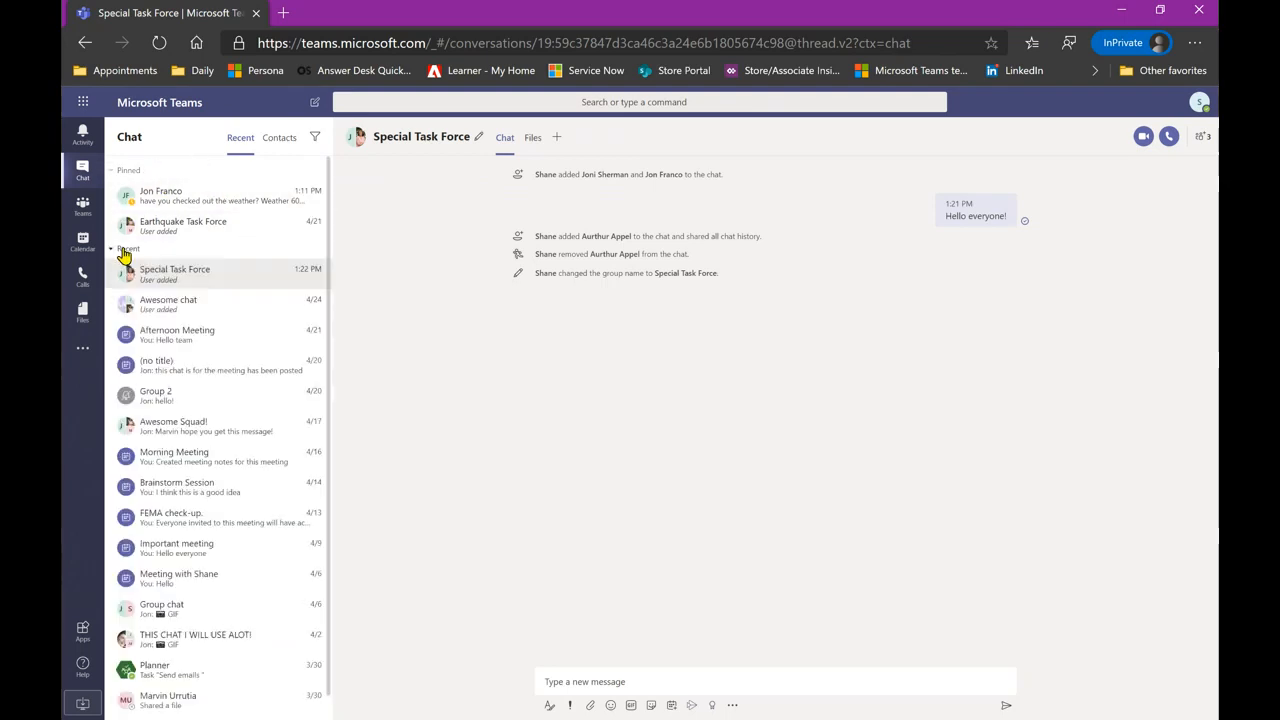
pyautogui.rightClick(245, 229)
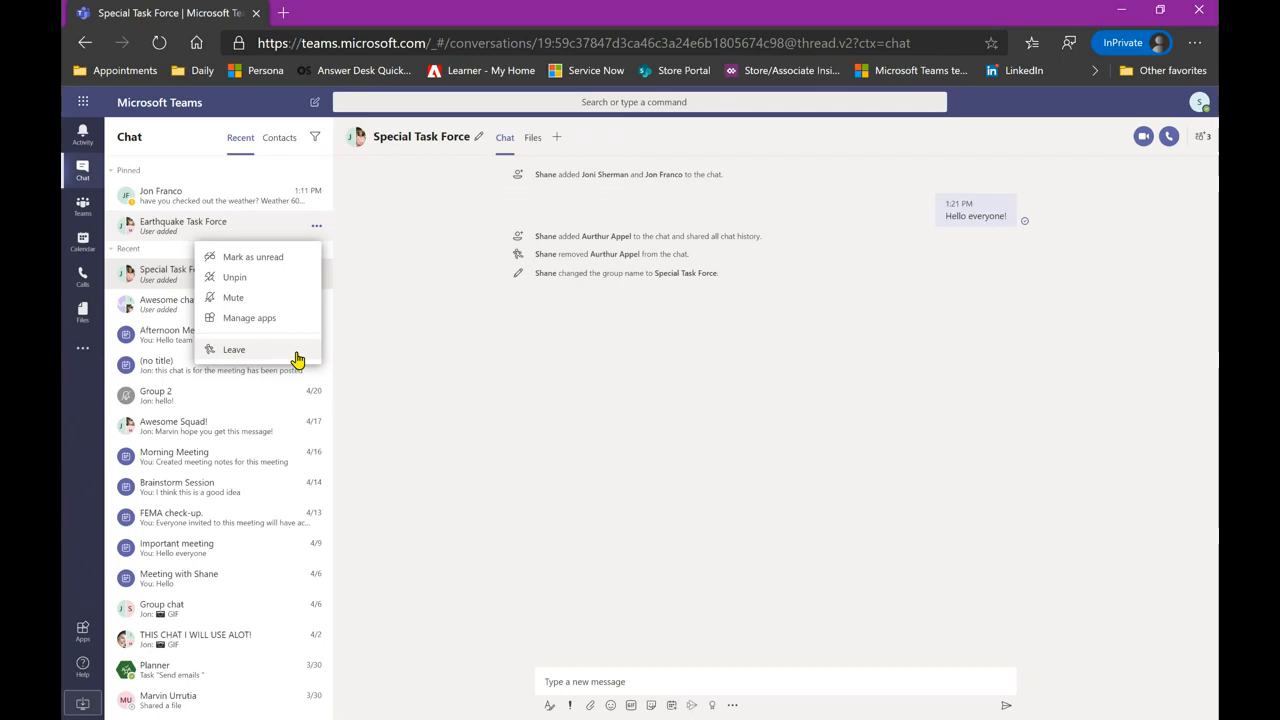
pyautogui.click(367, 329)
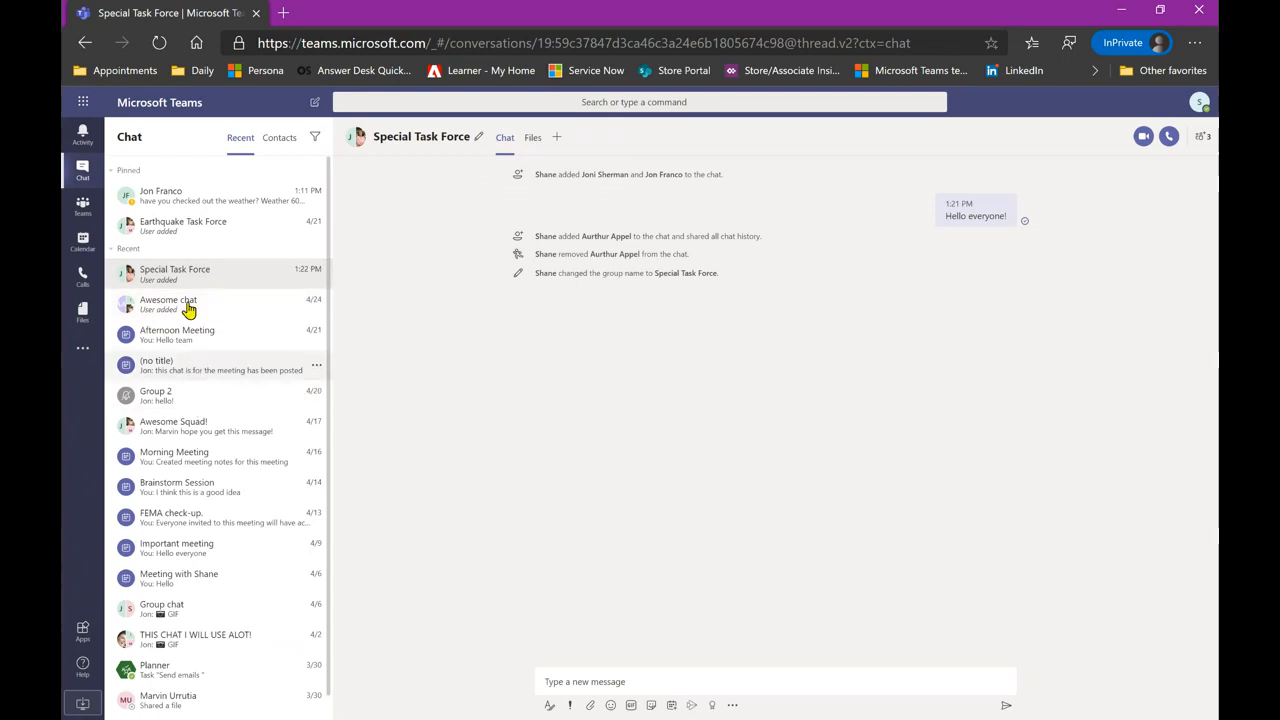
# - Mute notifications for Special Task Force and verify it shows as muted
pyautogui.rightClick(238, 277)
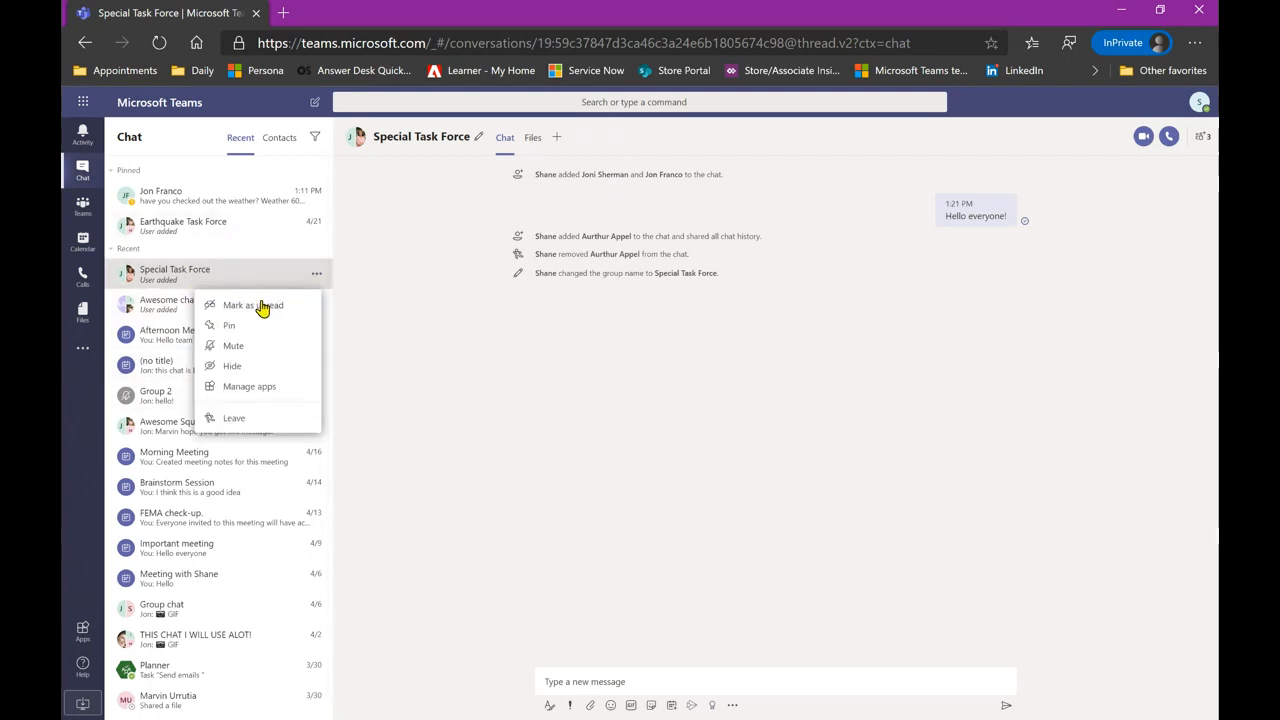
pyautogui.click(255, 347)
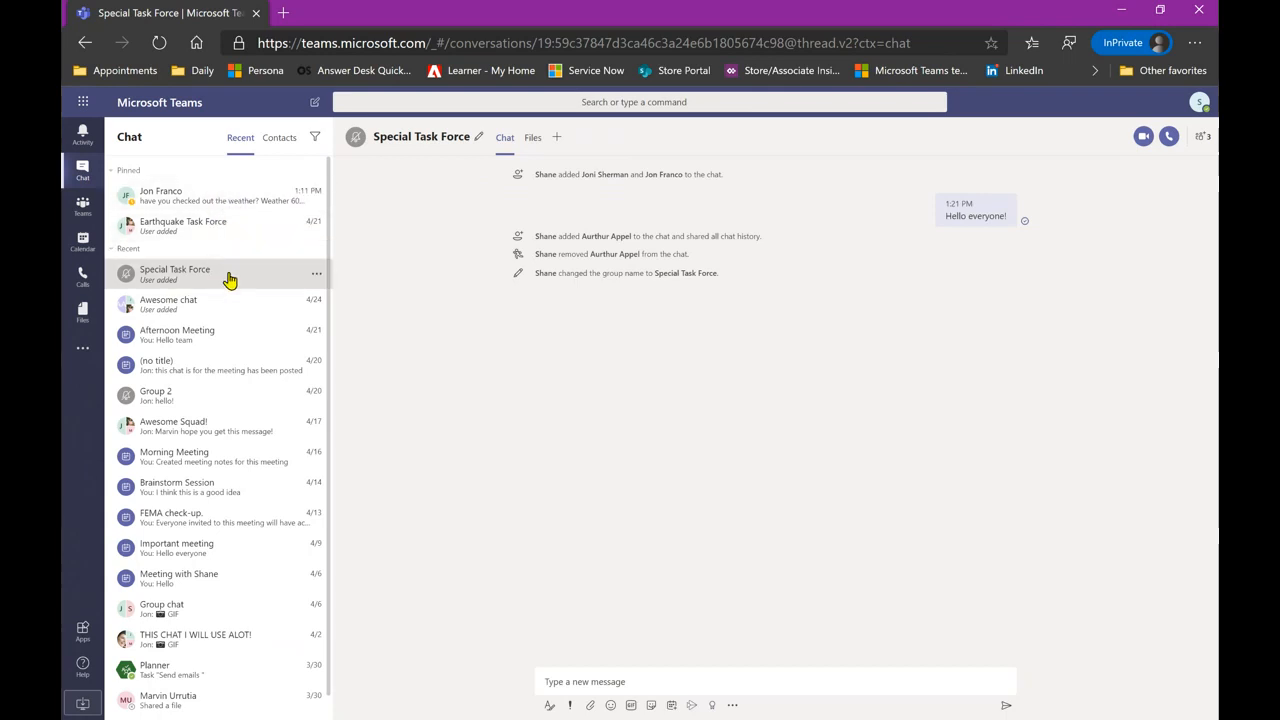
pyautogui.click(316, 277)
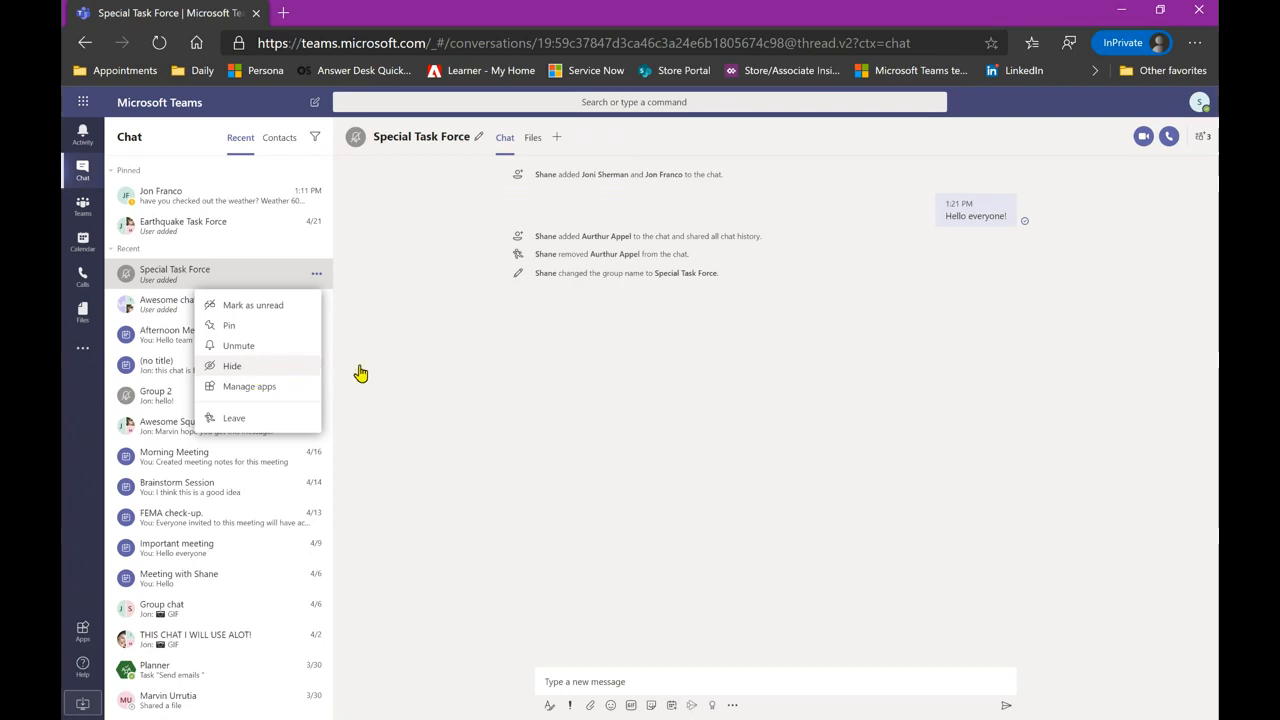
pyautogui.click(394, 371)
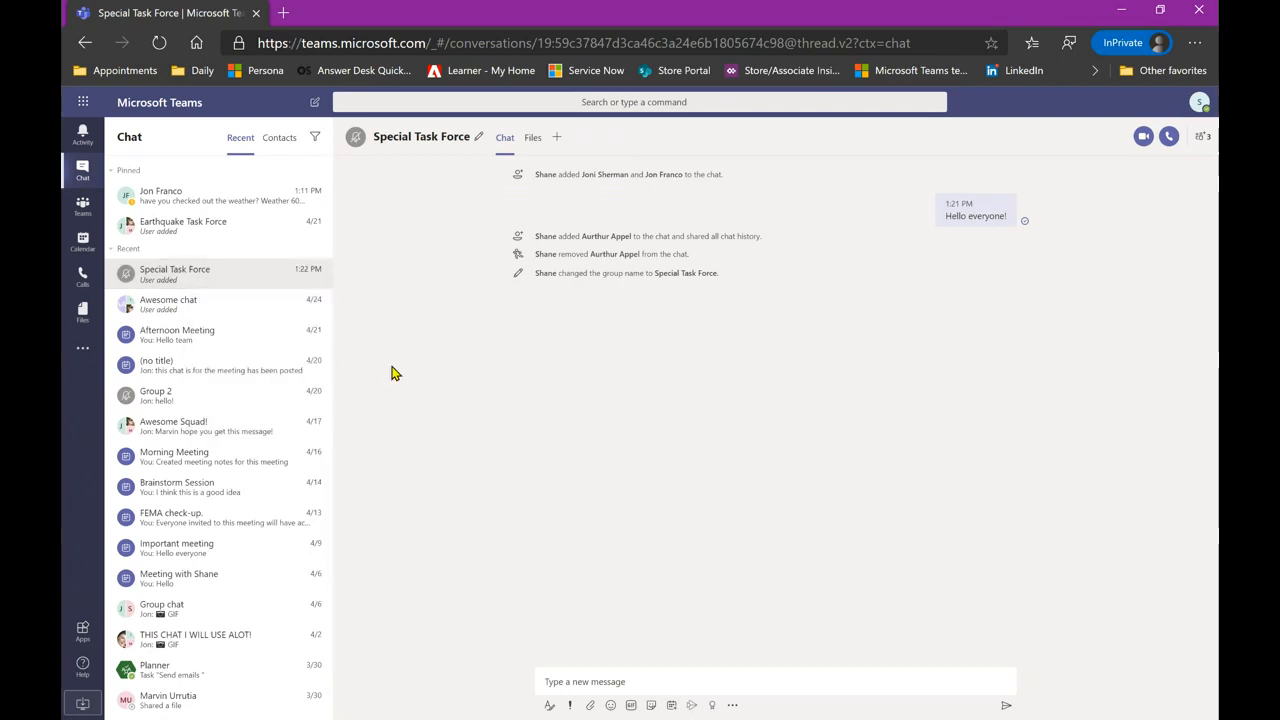
pyautogui.click(281, 146)
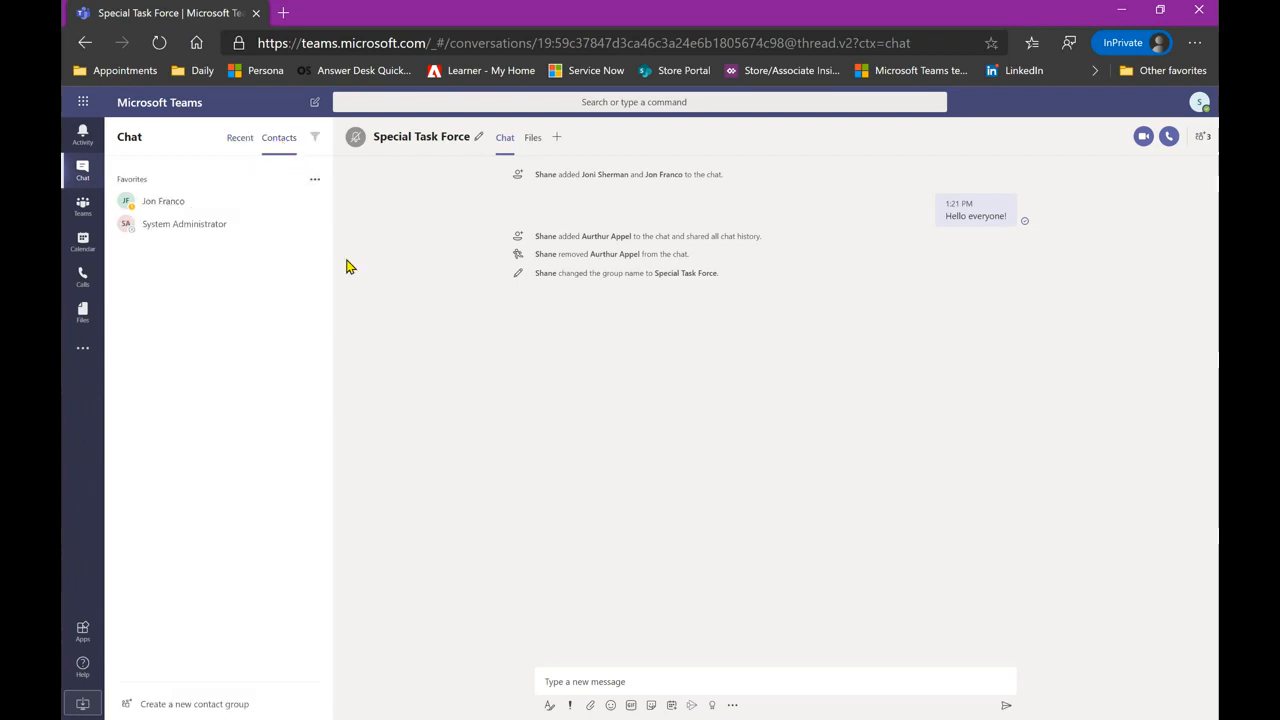
pyautogui.click(241, 147)
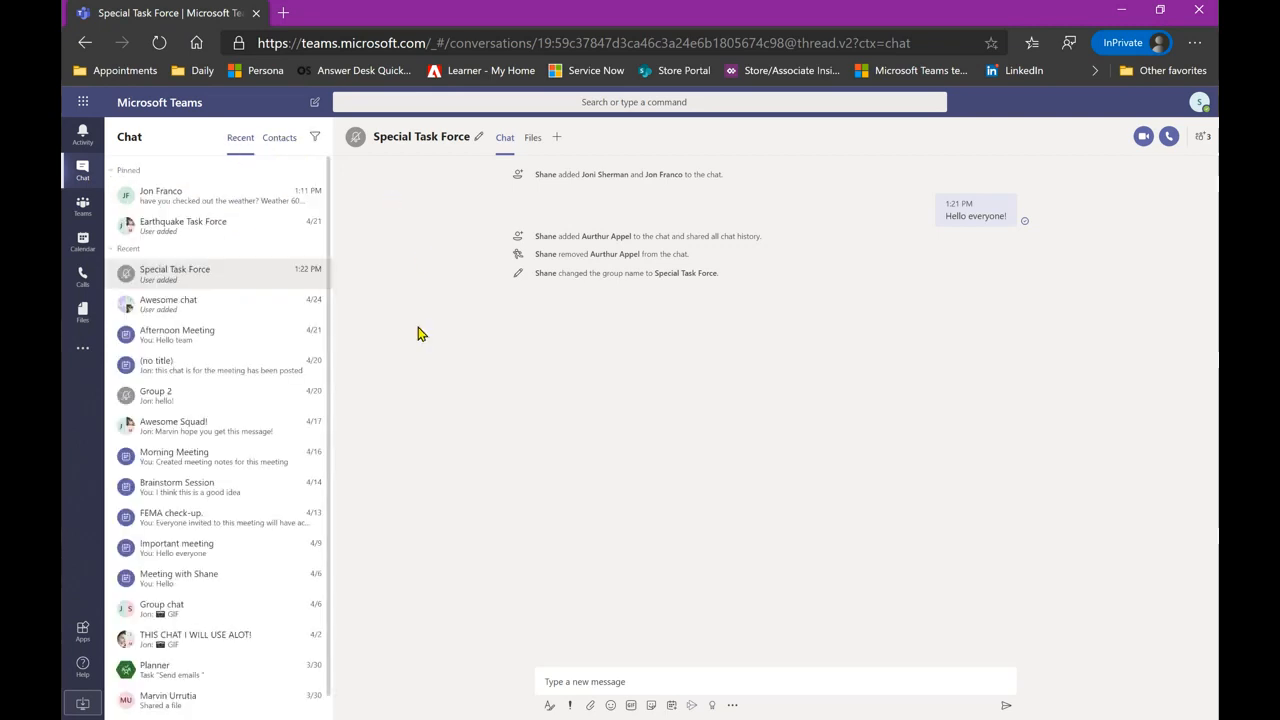
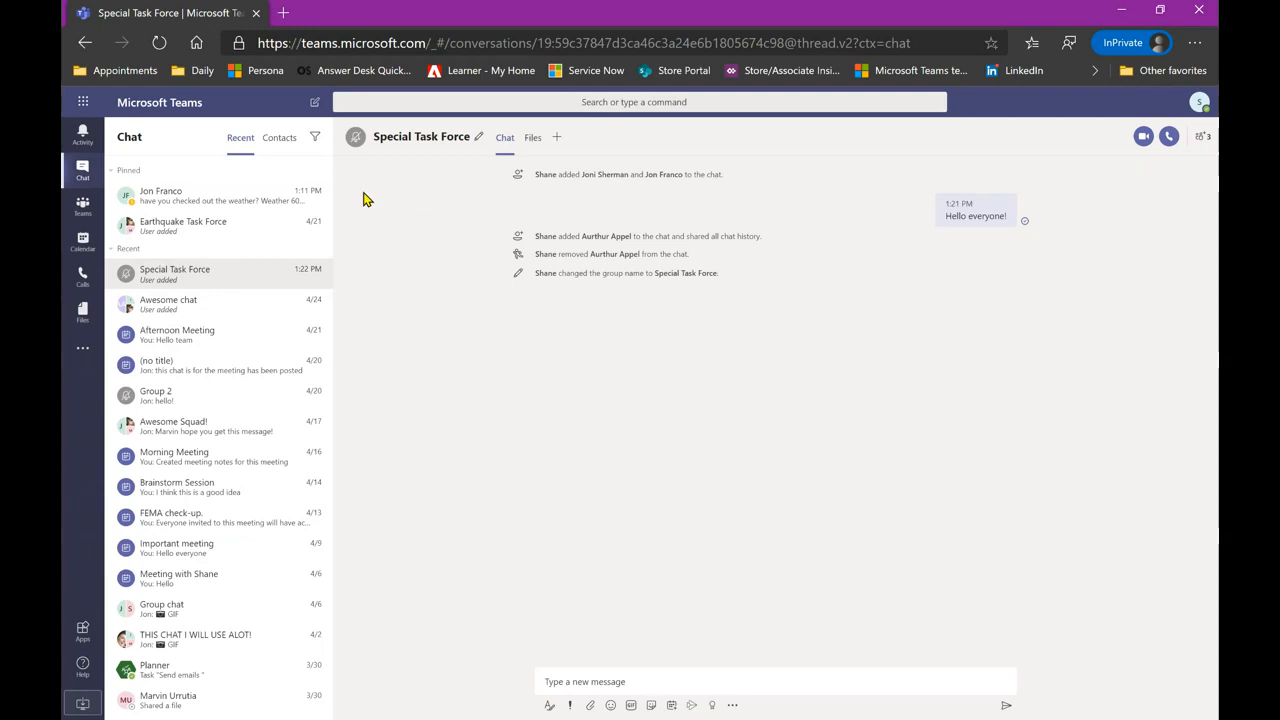
# - Switch from Chat to the Teams view, landing on City Construction and Inspections' General channel
pyautogui.click(80, 214)
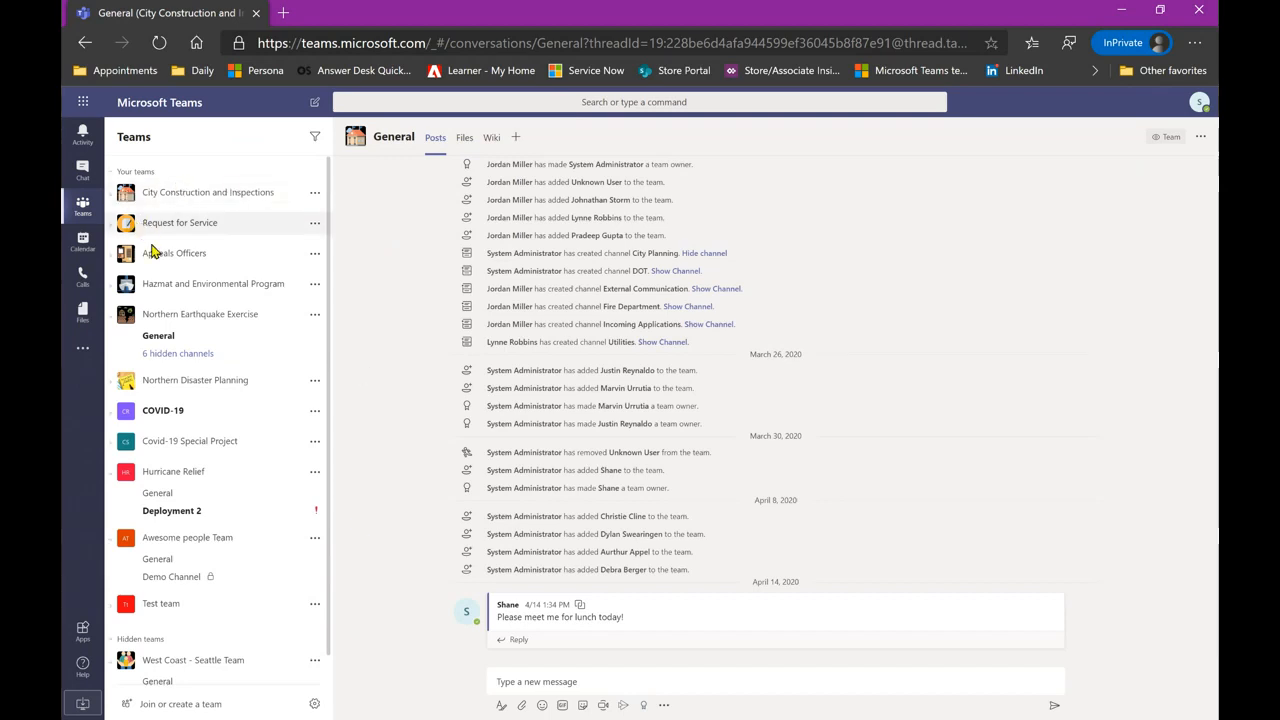
# - Expand Hazmat and Environmental Program and view its General channel, then open Northern Earthquake Exercise's General
pyautogui.click(162, 283)
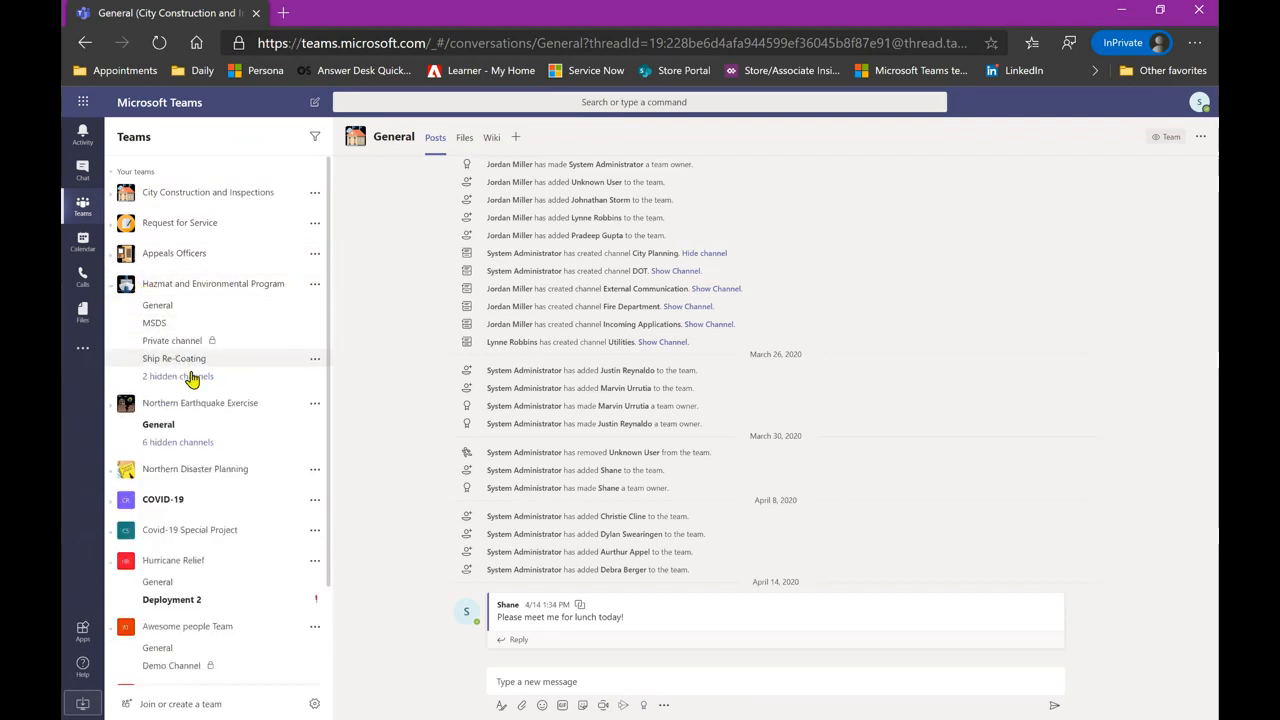
pyautogui.click(207, 308)
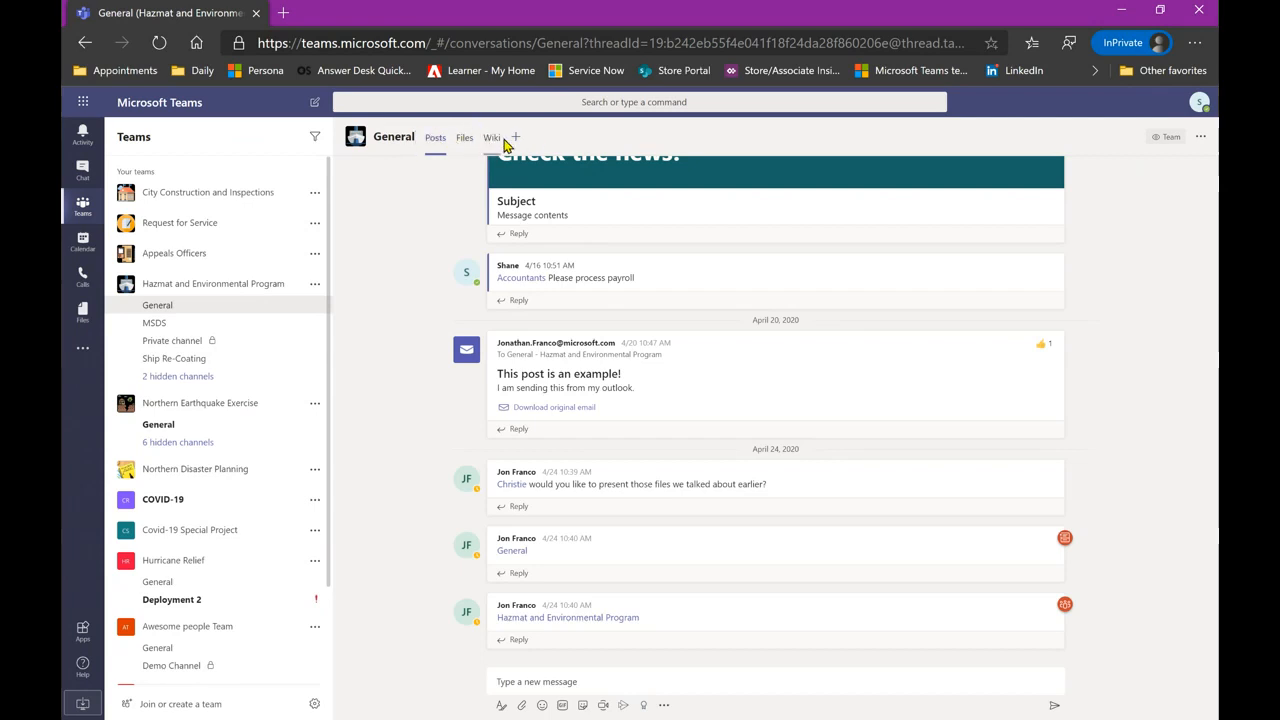
pyautogui.click(202, 428)
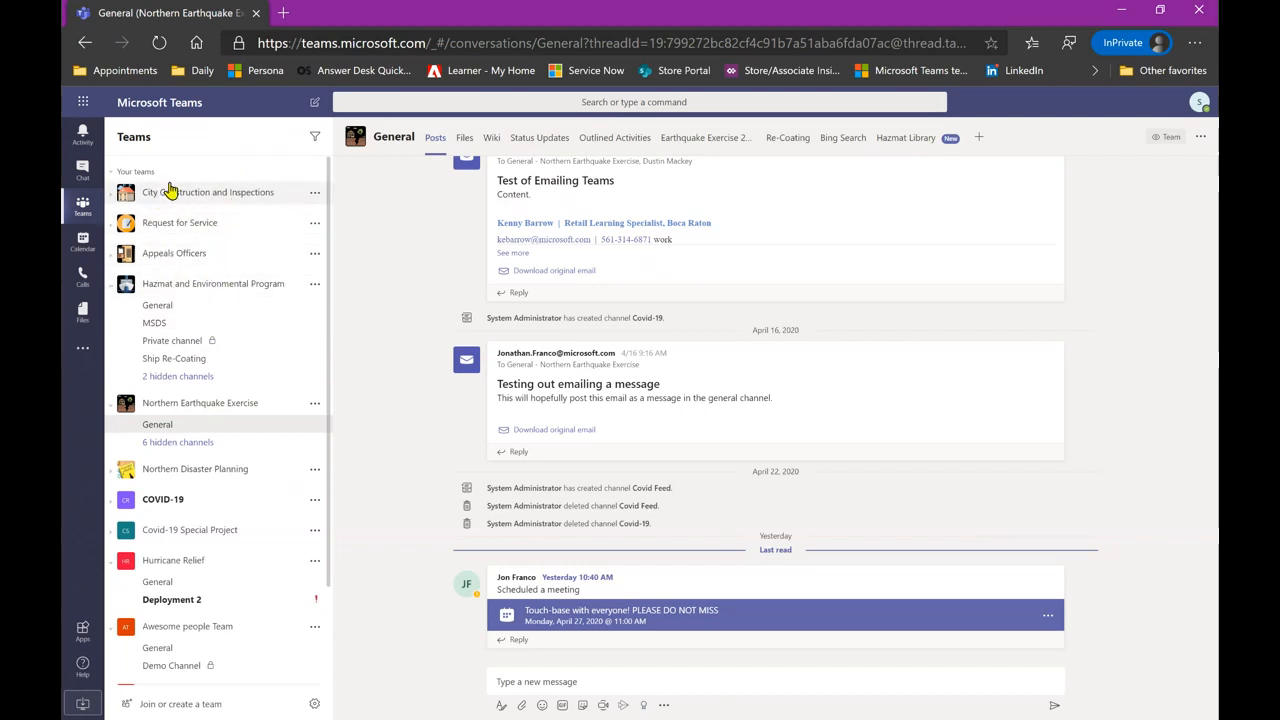
pyautogui.click(316, 195)
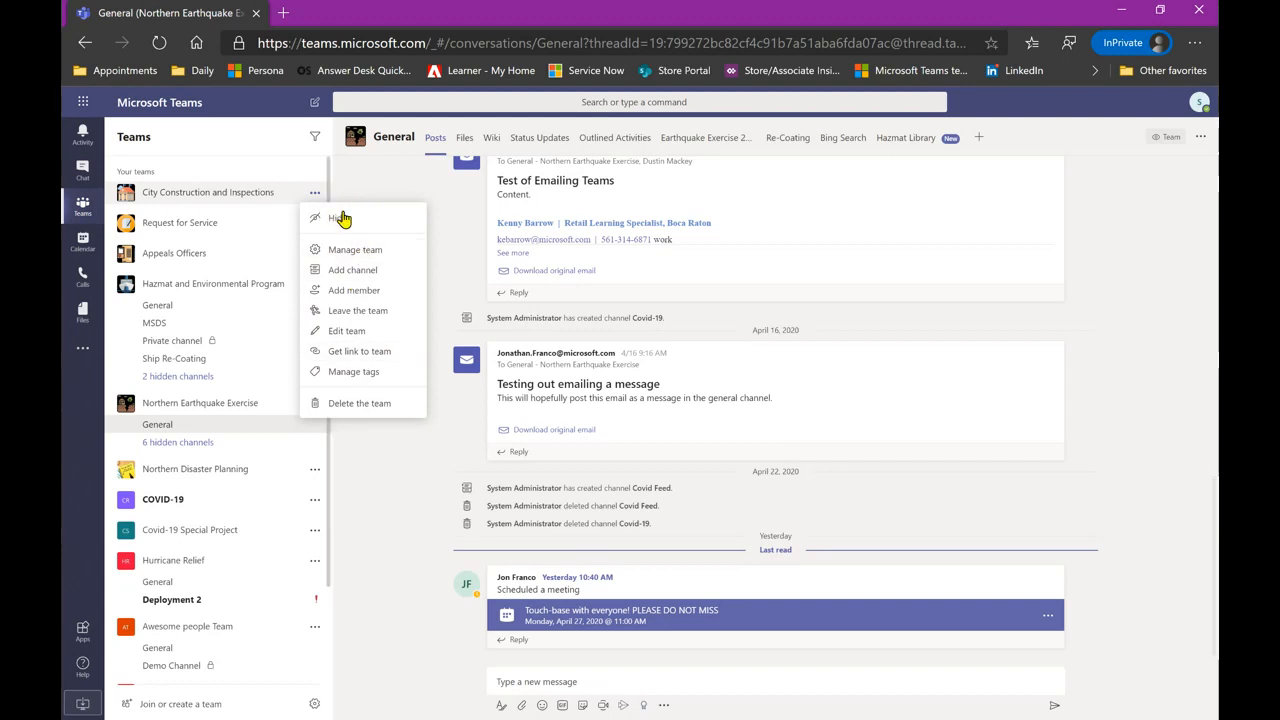
pyautogui.click(370, 198)
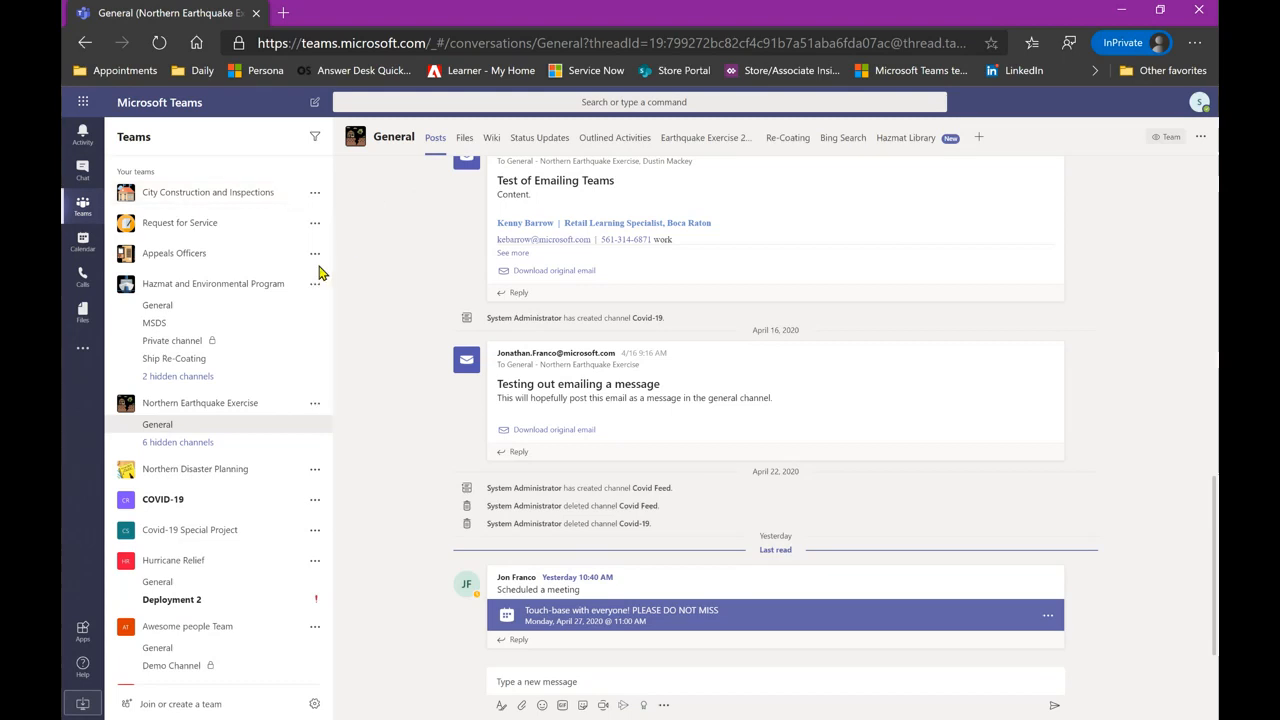
pyautogui.scroll(-2, 227, 401)
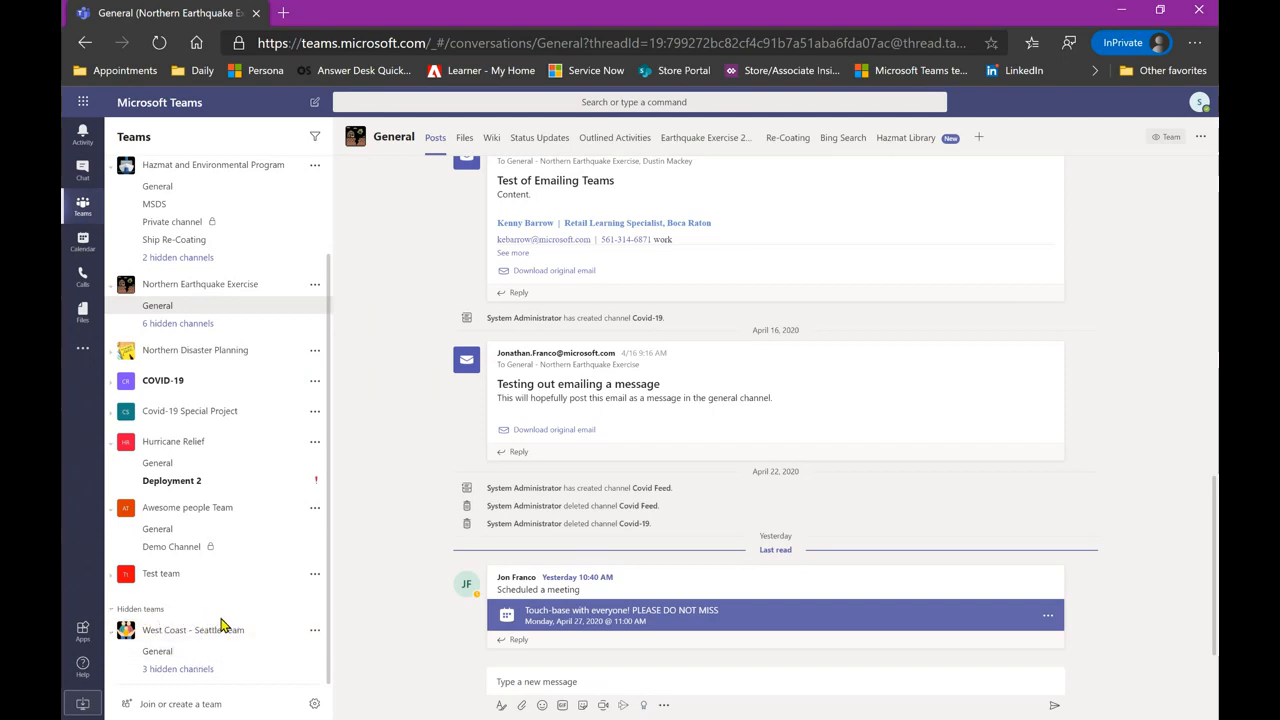
pyautogui.scroll(3, 222, 625)
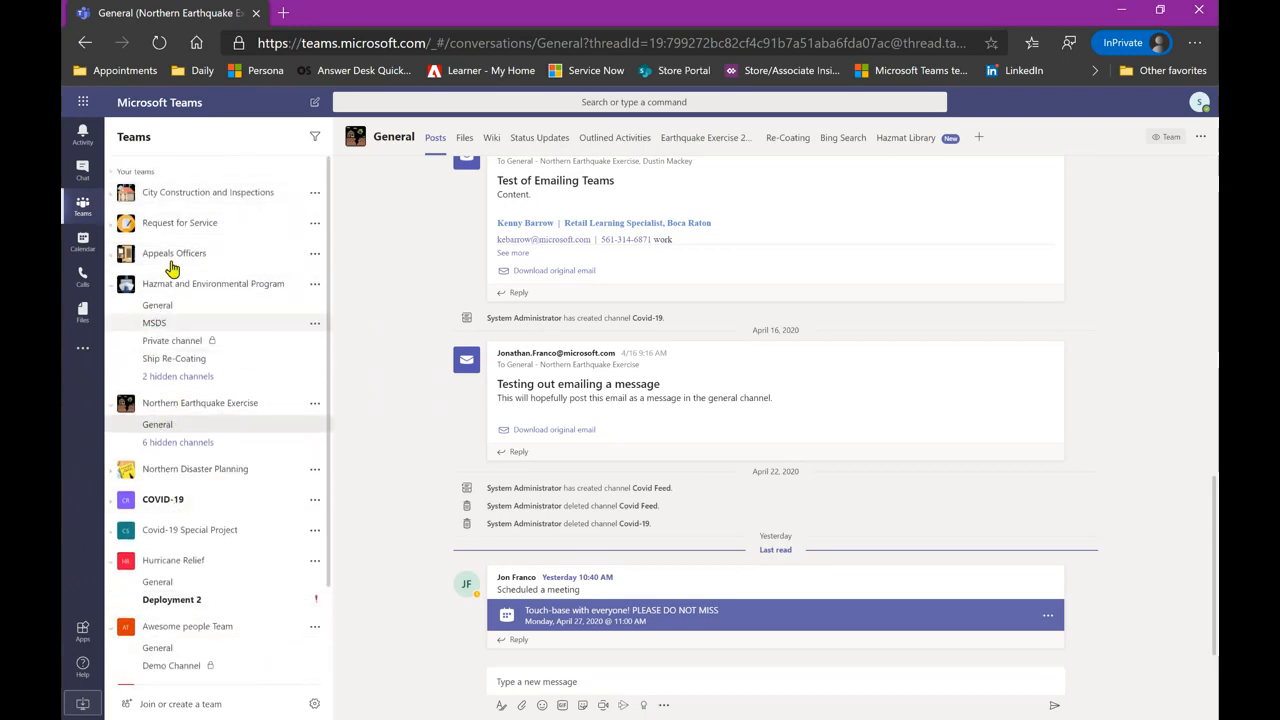
# - Start creating a new team from scratch, reaching the Private, Public or Org-wide choice
pyautogui.click(187, 706)
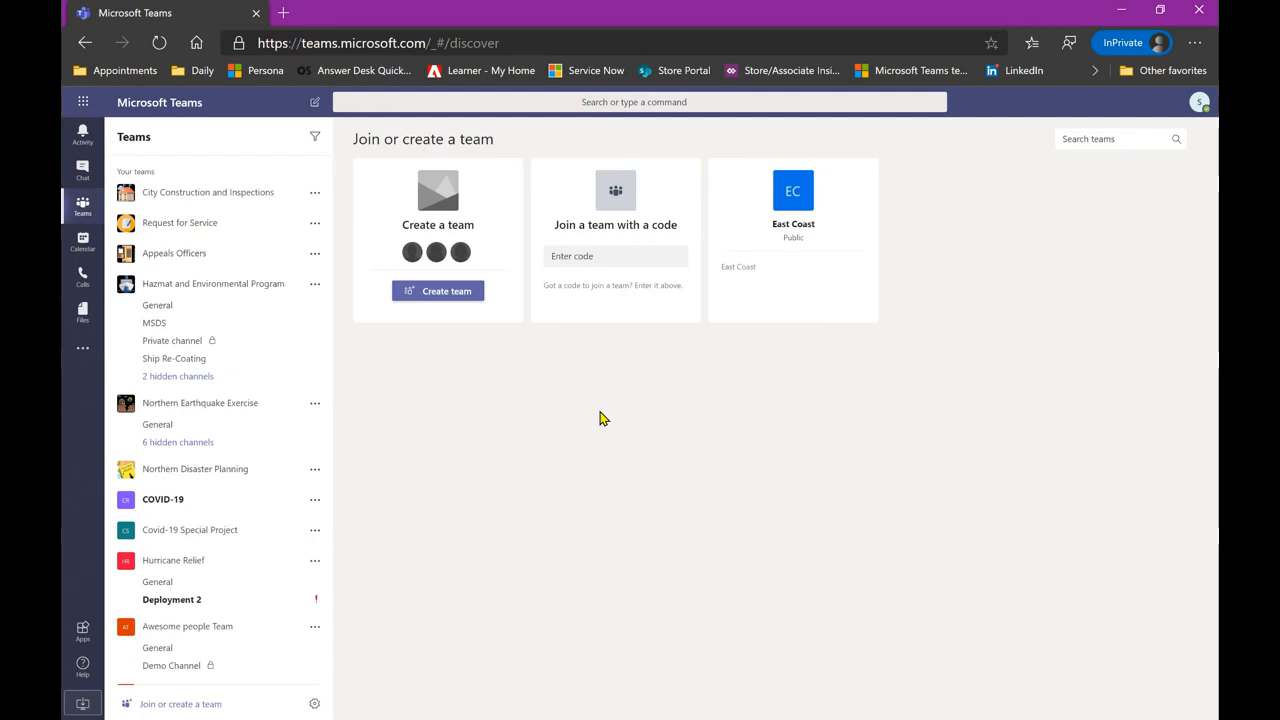
pyautogui.click(447, 292)
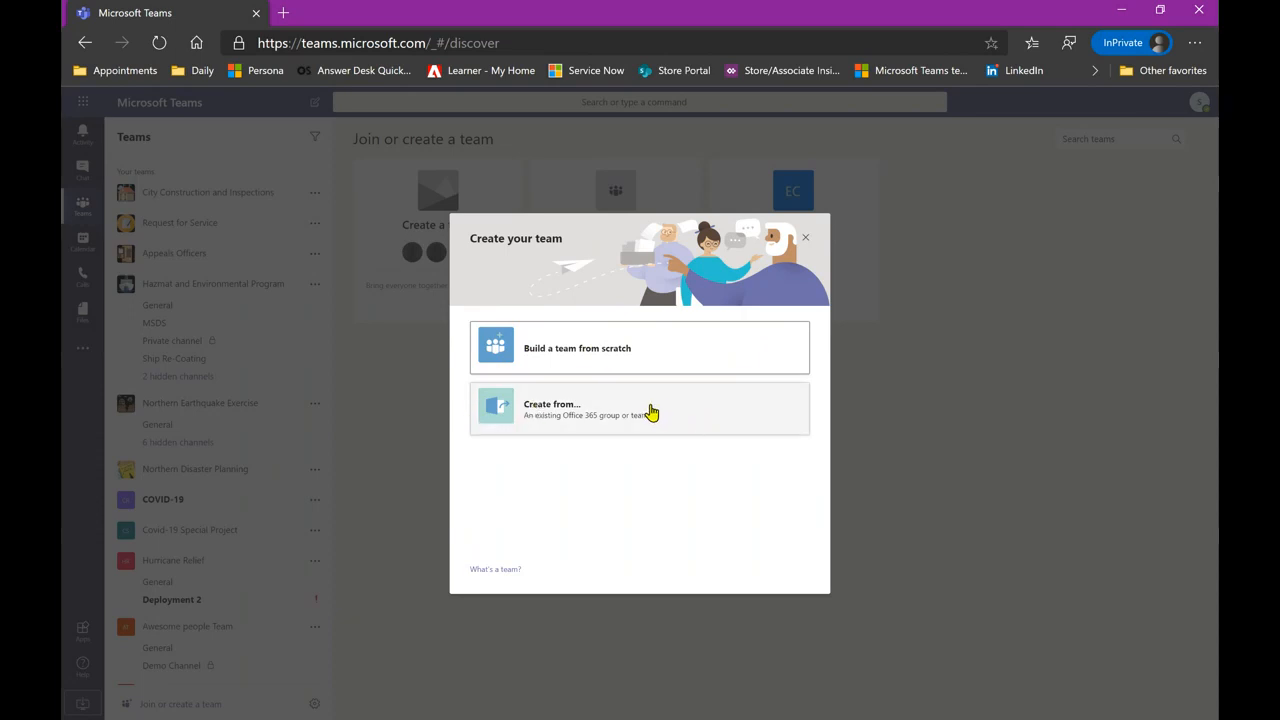
pyautogui.click(636, 348)
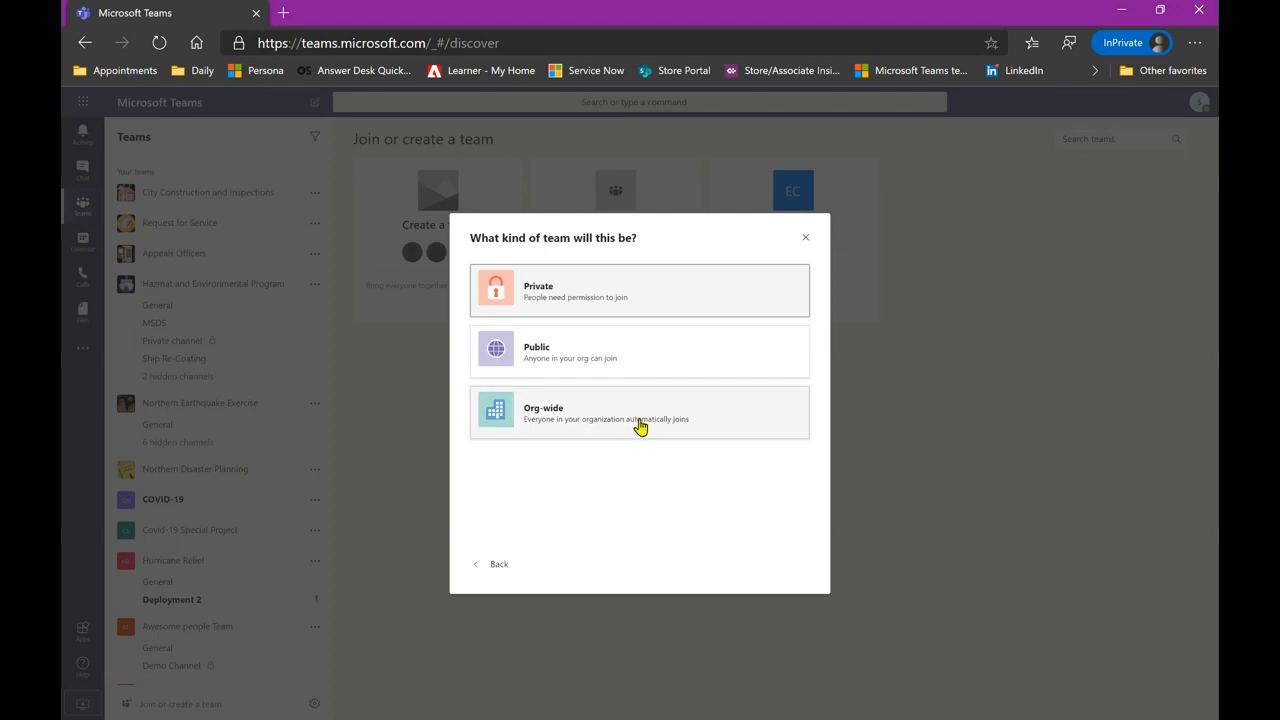
# - Cancel the new team setup, join the public East Coast team and open its General channel
pyautogui.click(807, 240)
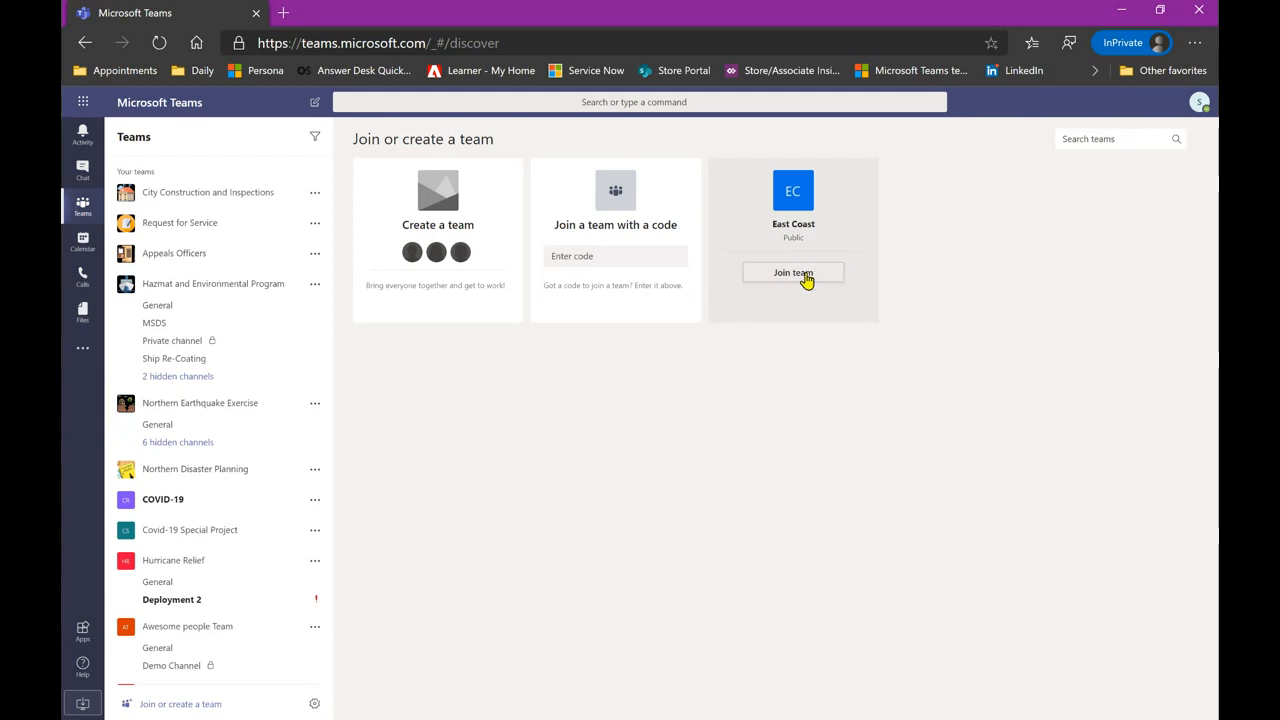
pyautogui.click(806, 277)
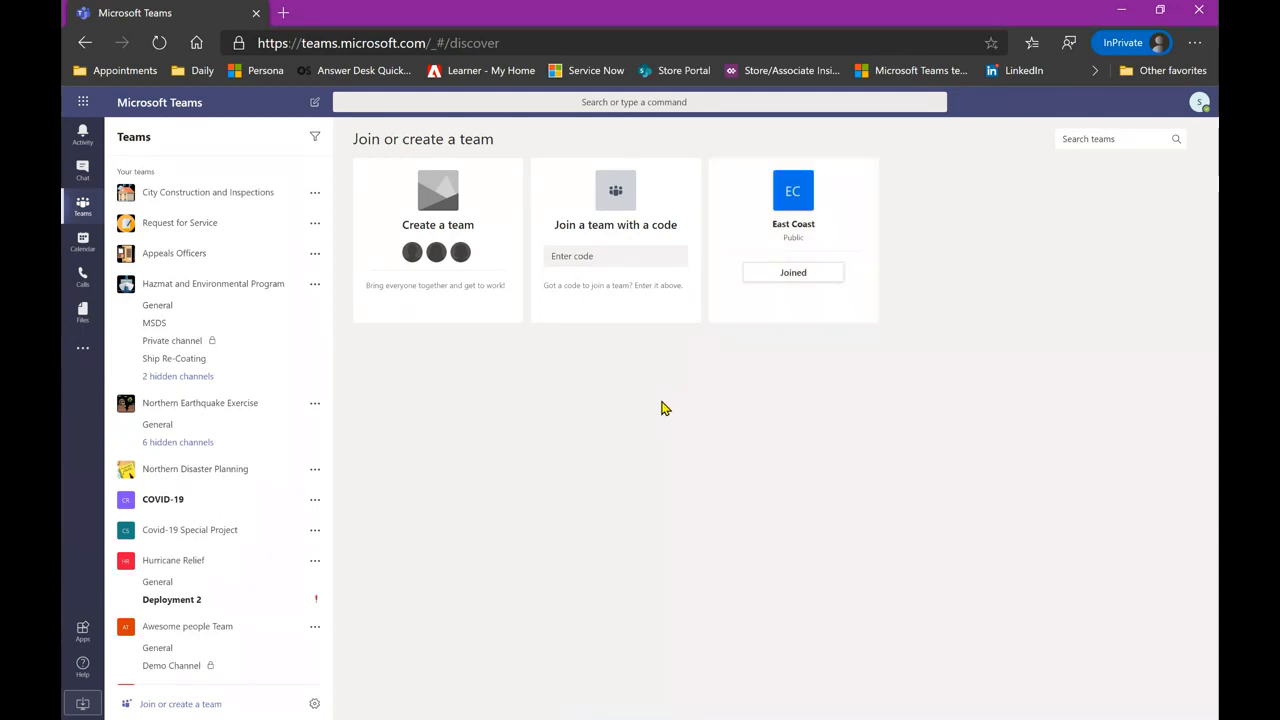
pyautogui.scroll(-3, 215, 408)
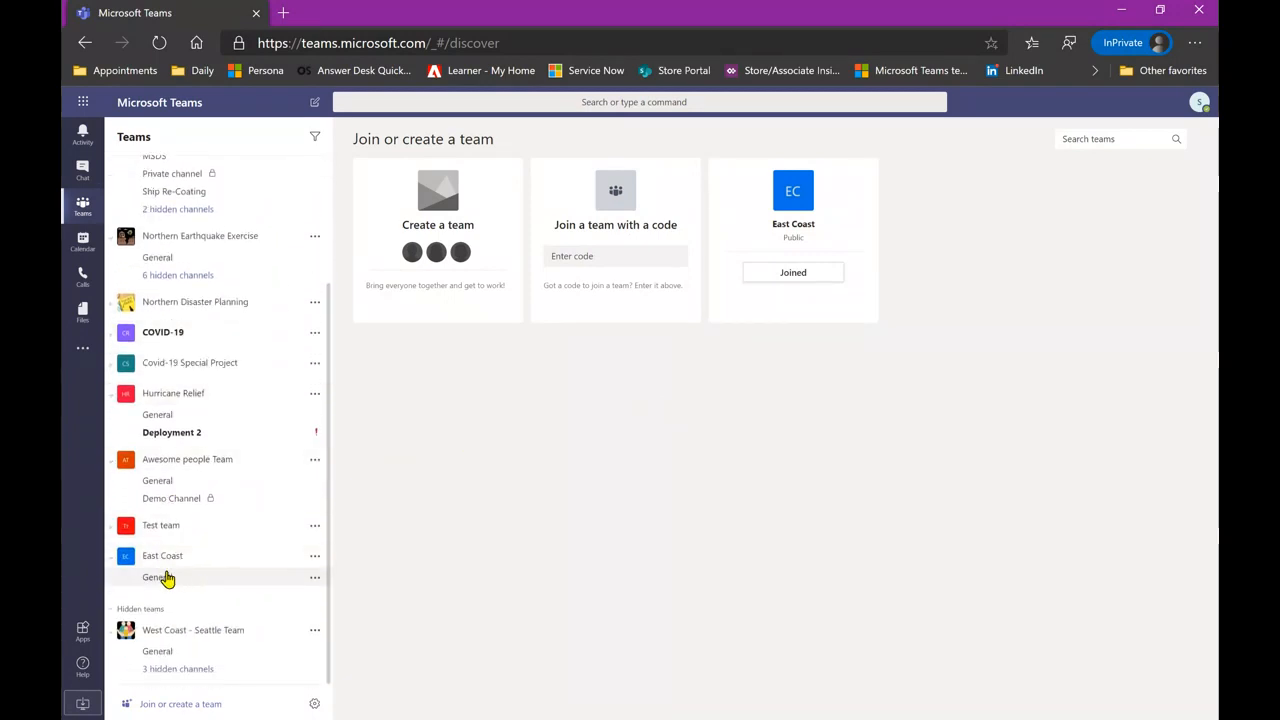
pyautogui.click(157, 577)
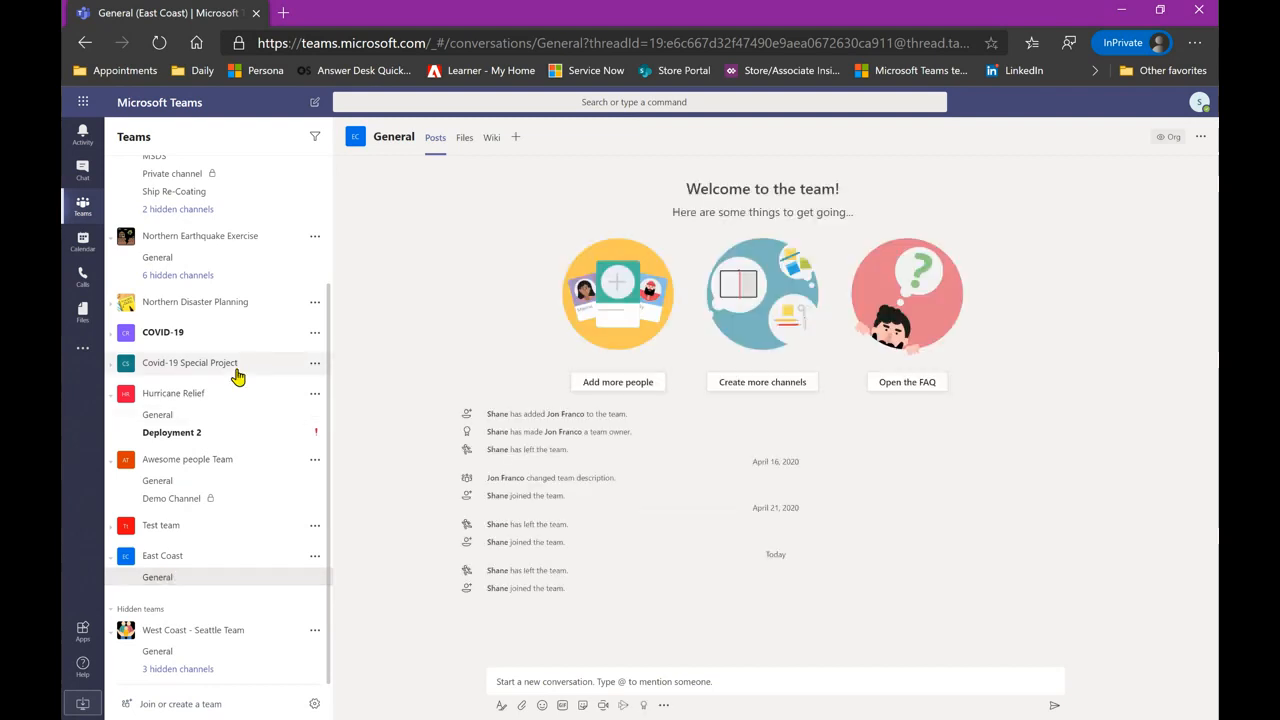
pyautogui.scroll(3, 237, 376)
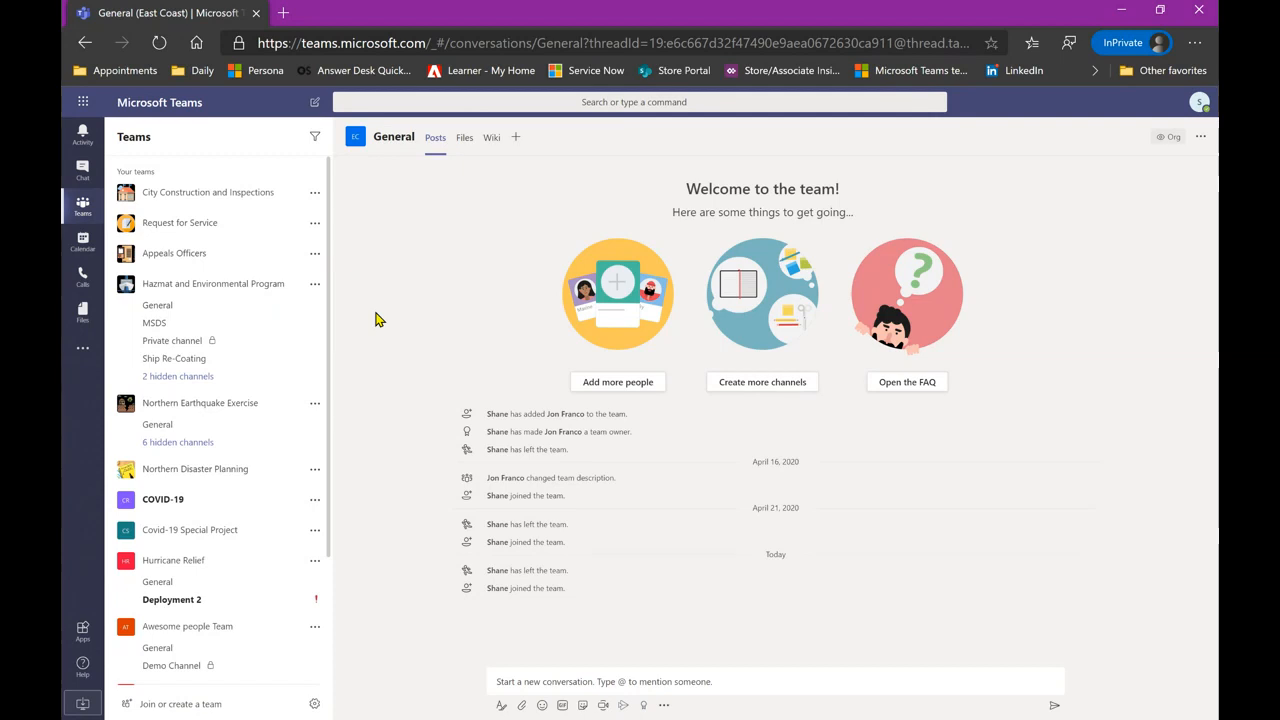
# - Open Hazmat and Environmental Program's General channel and scroll back through its older posts
pyautogui.click(210, 310)
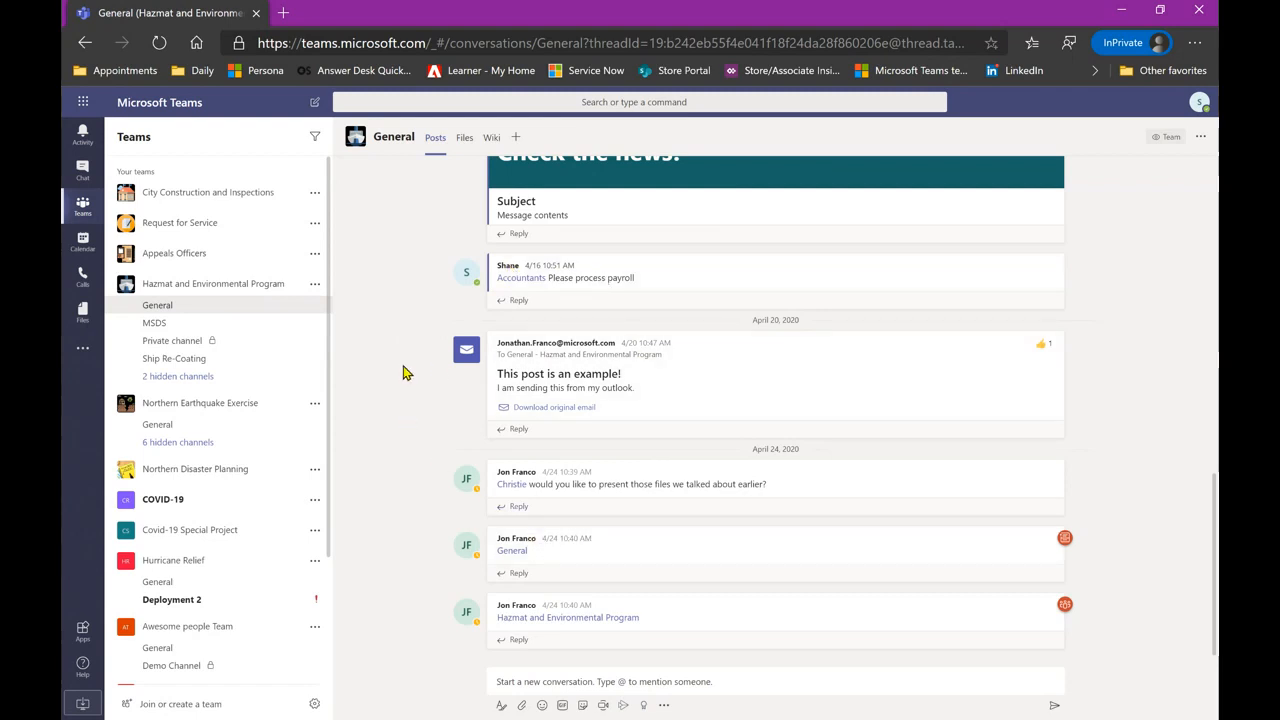
pyautogui.scroll(3, 405, 372)
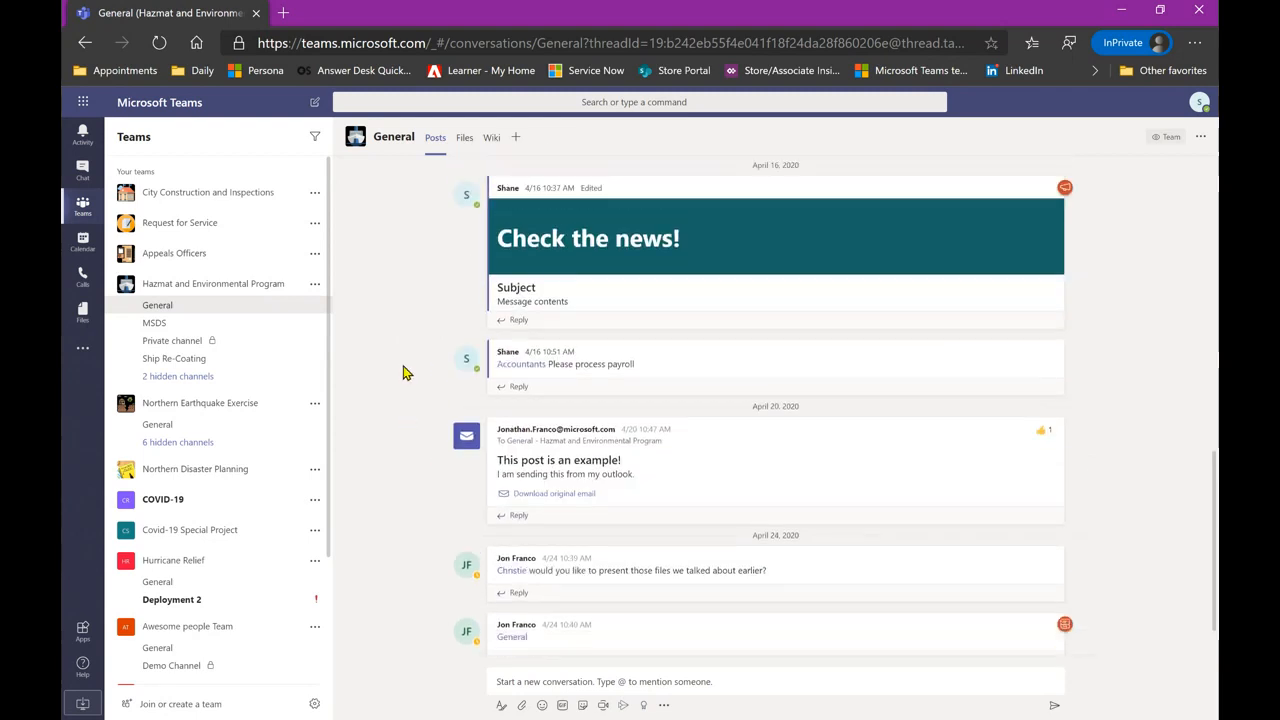
pyautogui.scroll(9, 405, 372)
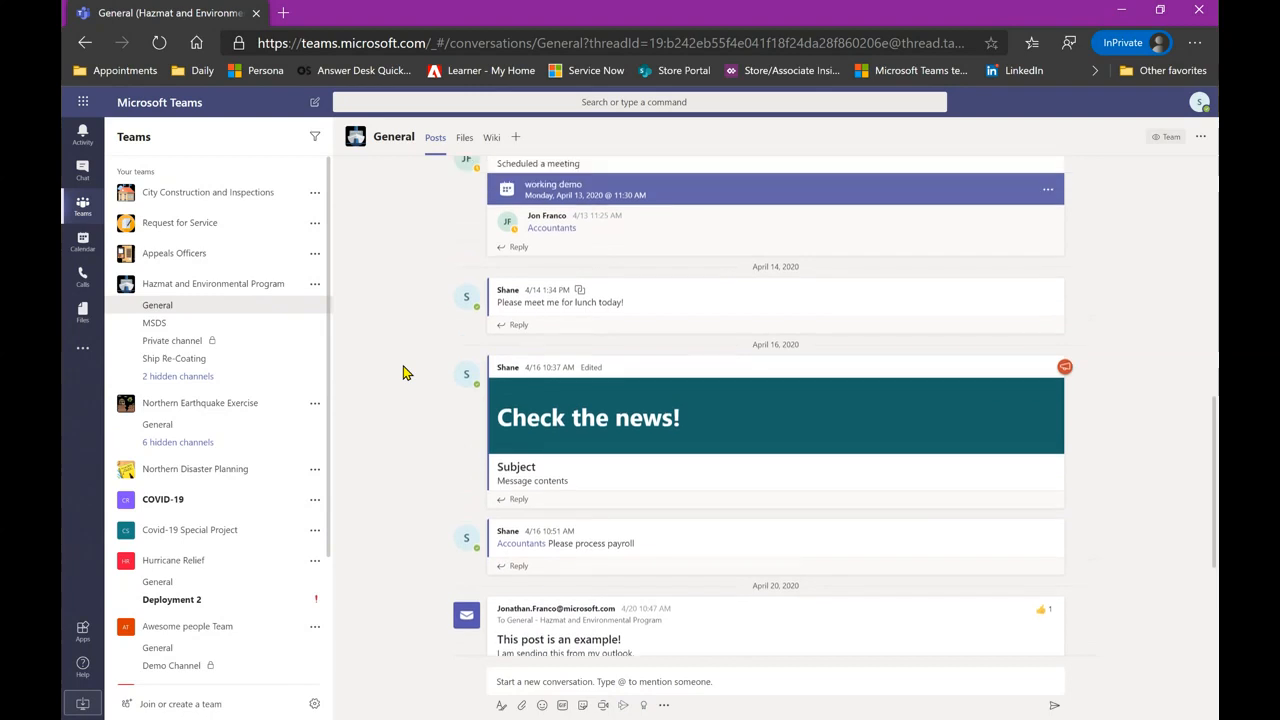
pyautogui.scroll(8, 405, 372)
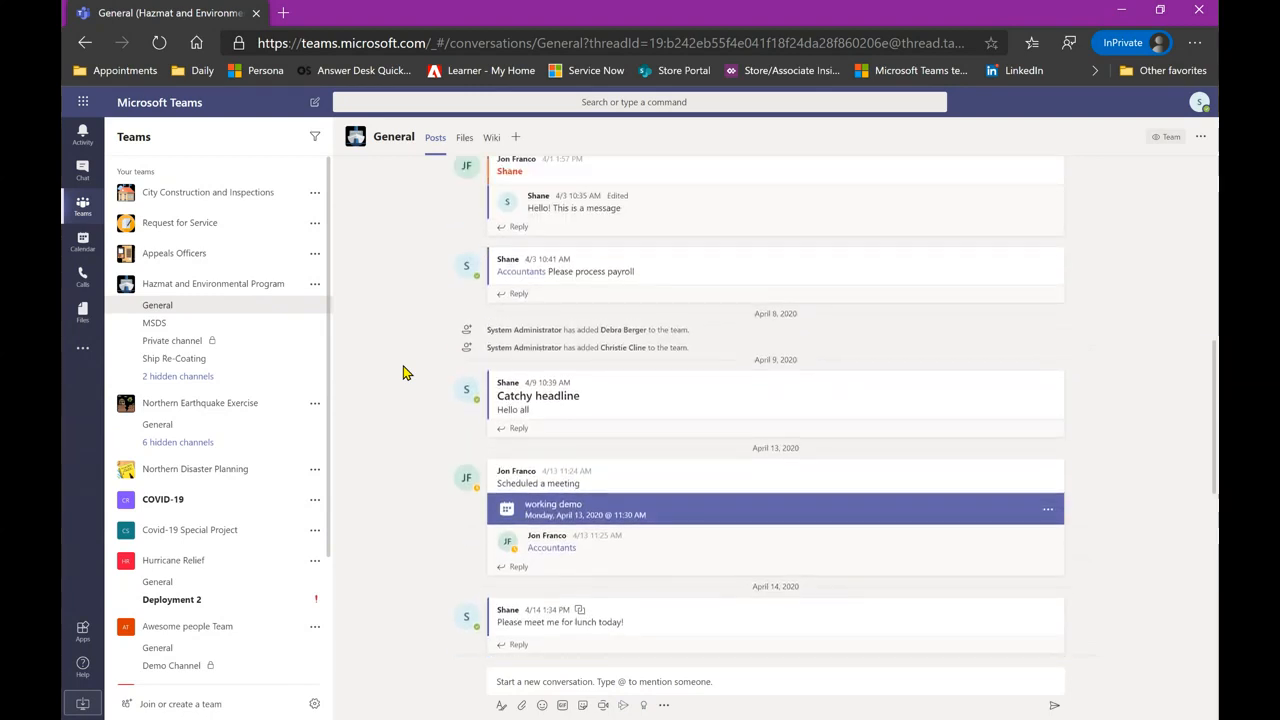
pyautogui.scroll(6, 405, 372)
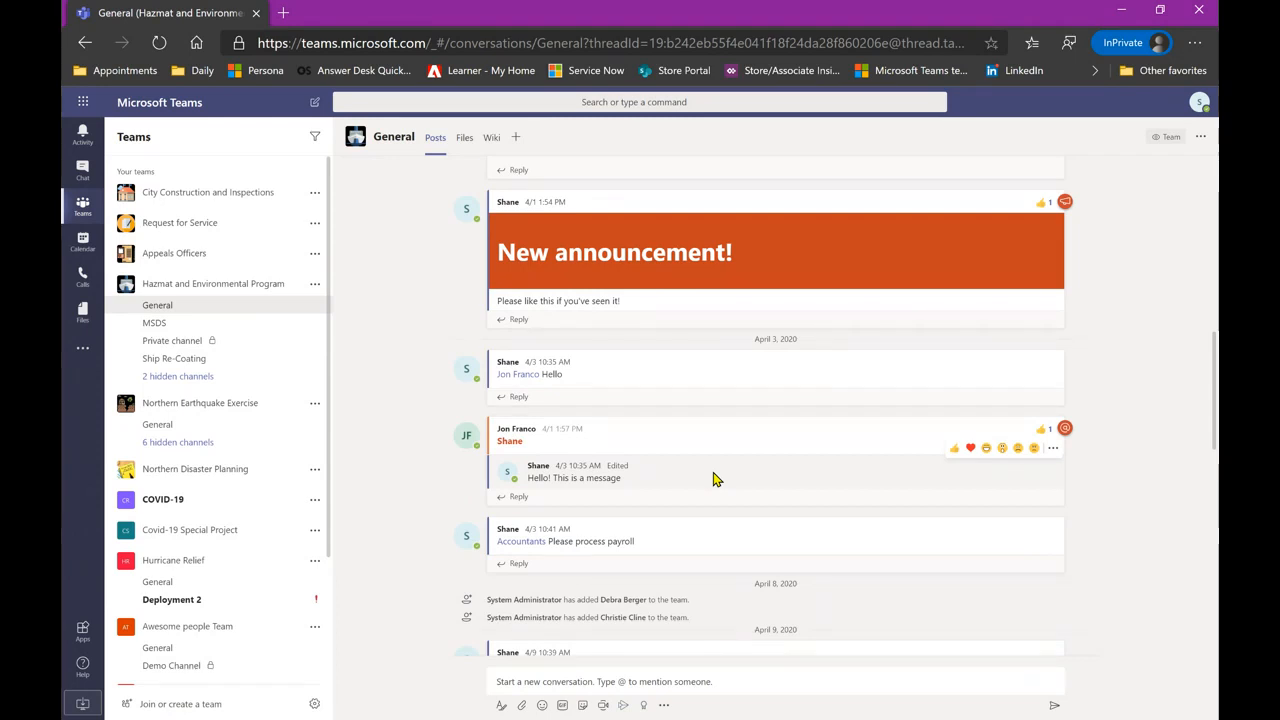
pyautogui.scroll(-10, 713, 479)
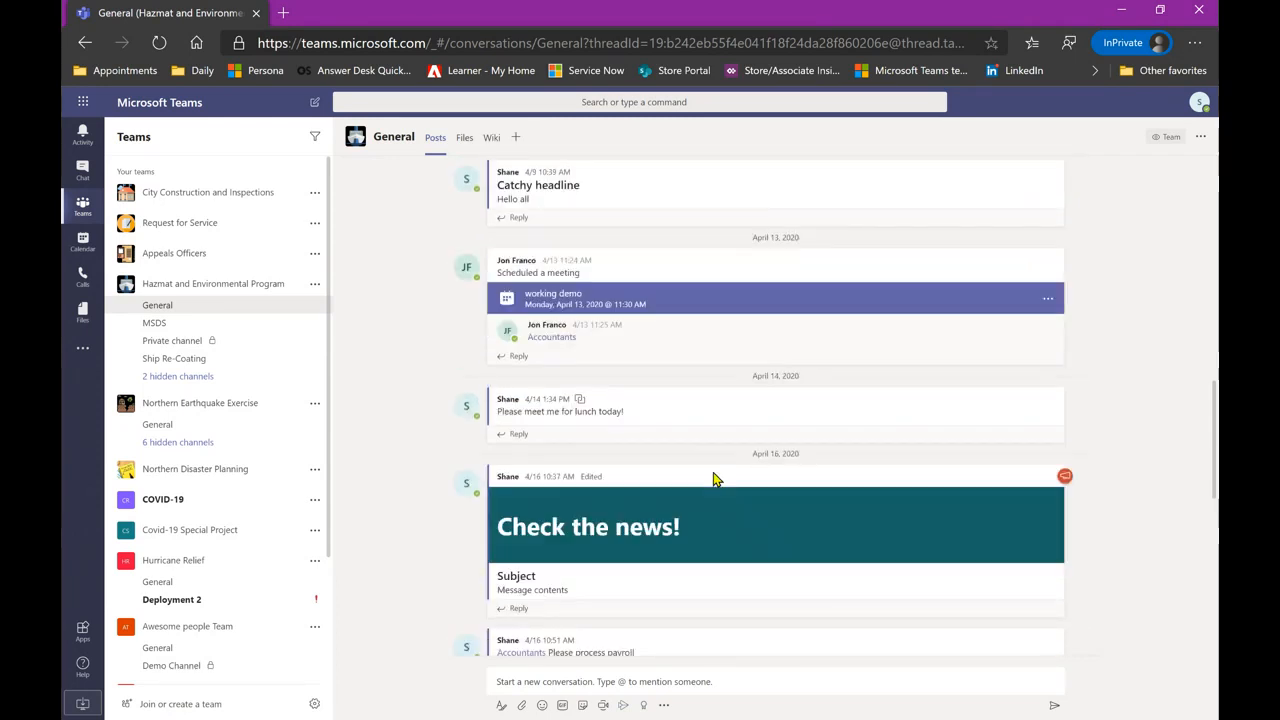
pyautogui.scroll(-3, 713, 479)
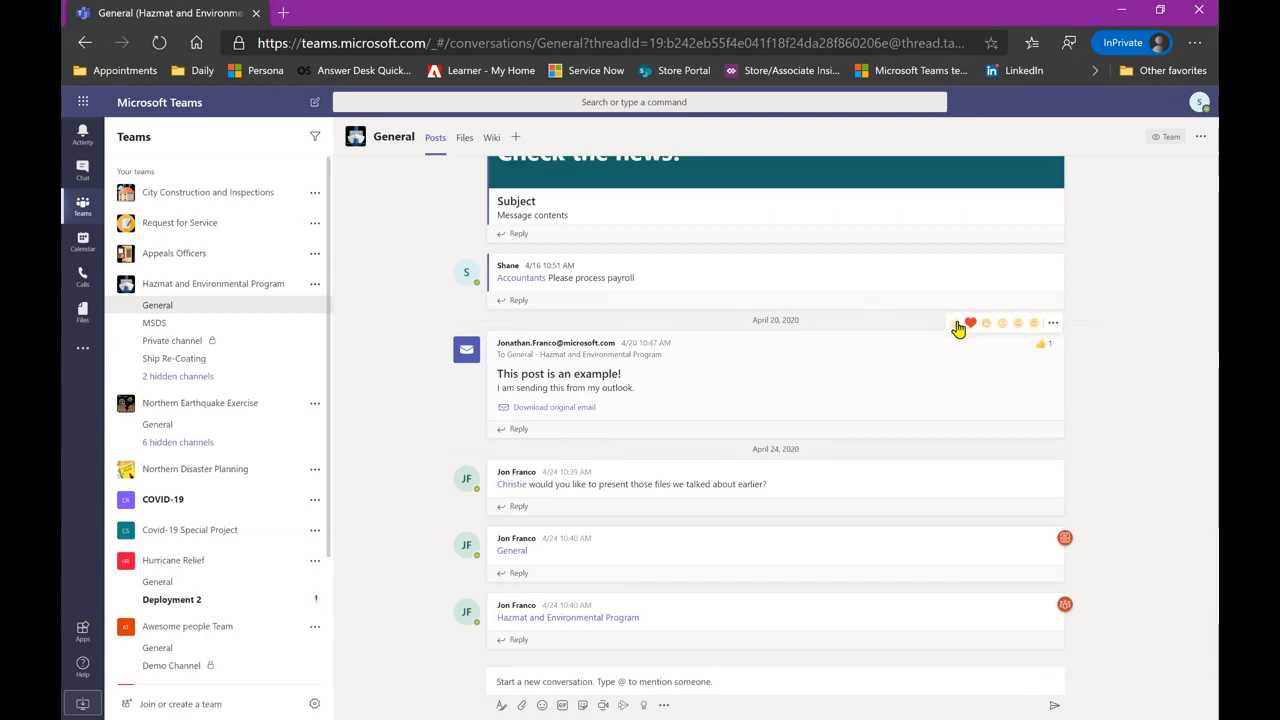
pyautogui.click(1056, 326)
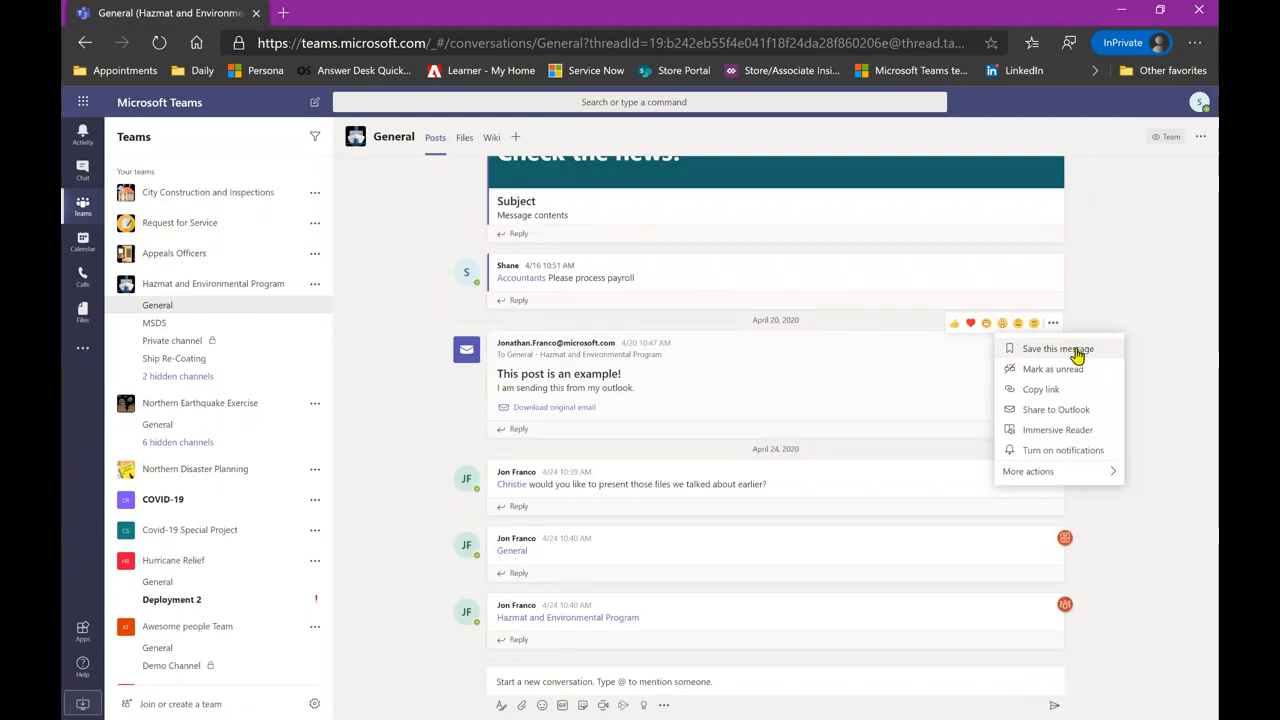
pyautogui.click(1146, 365)
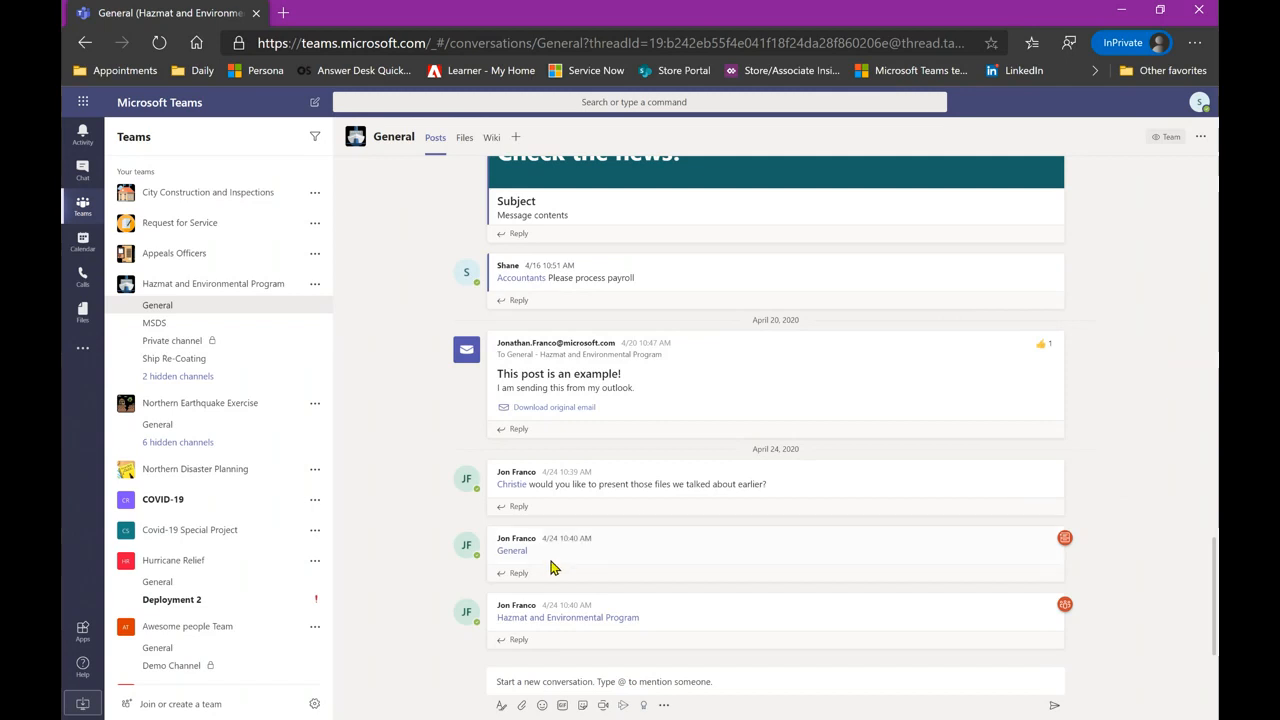
pyautogui.moveTo(506, 489)
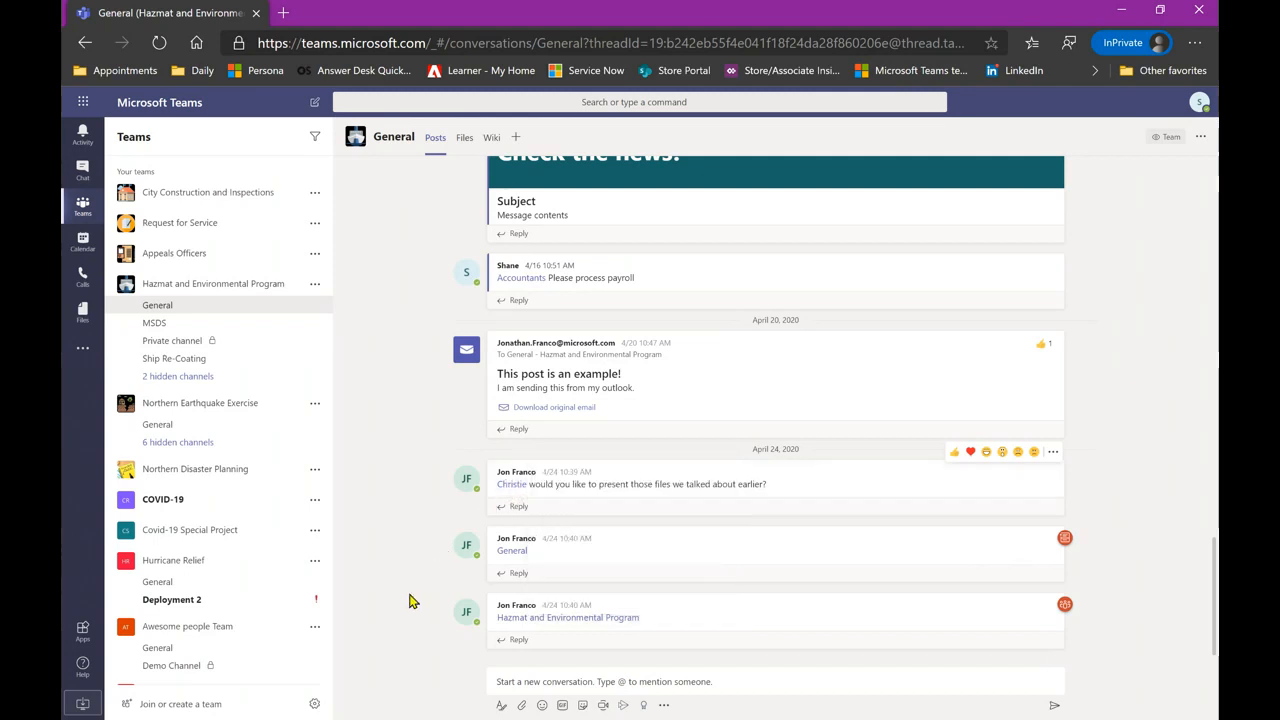
pyautogui.moveTo(517, 562)
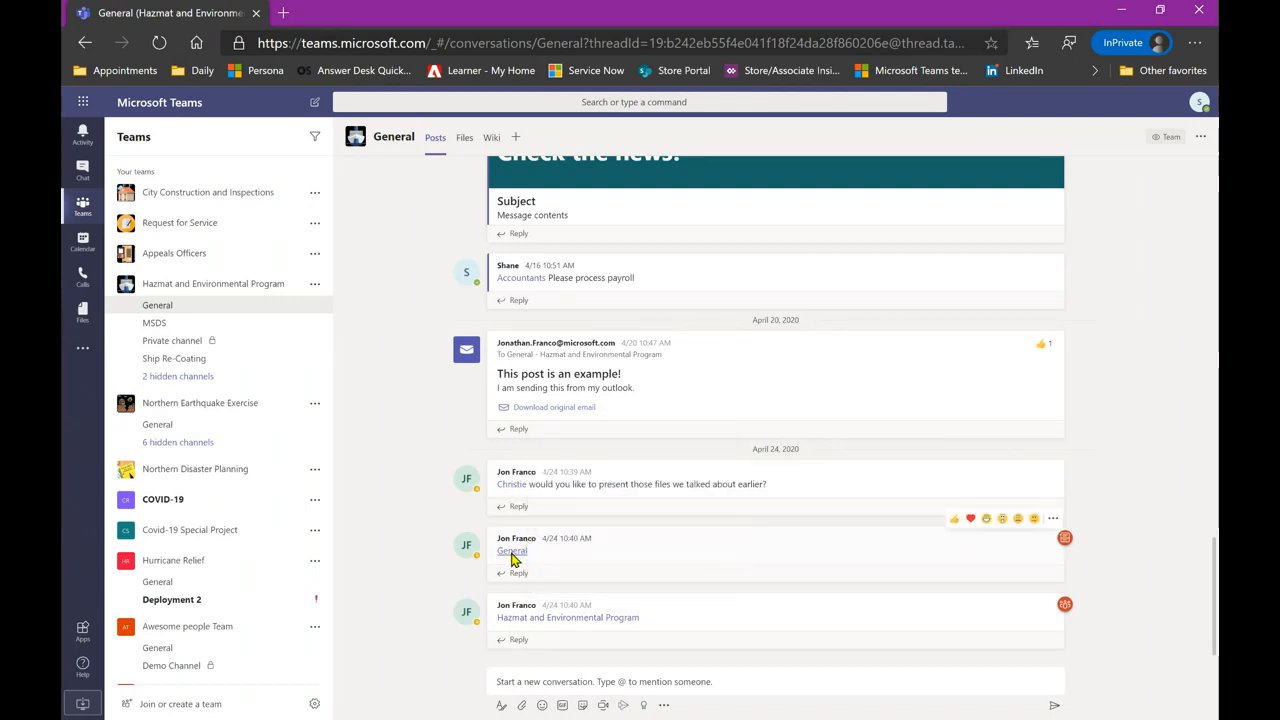
pyautogui.moveTo(512, 558)
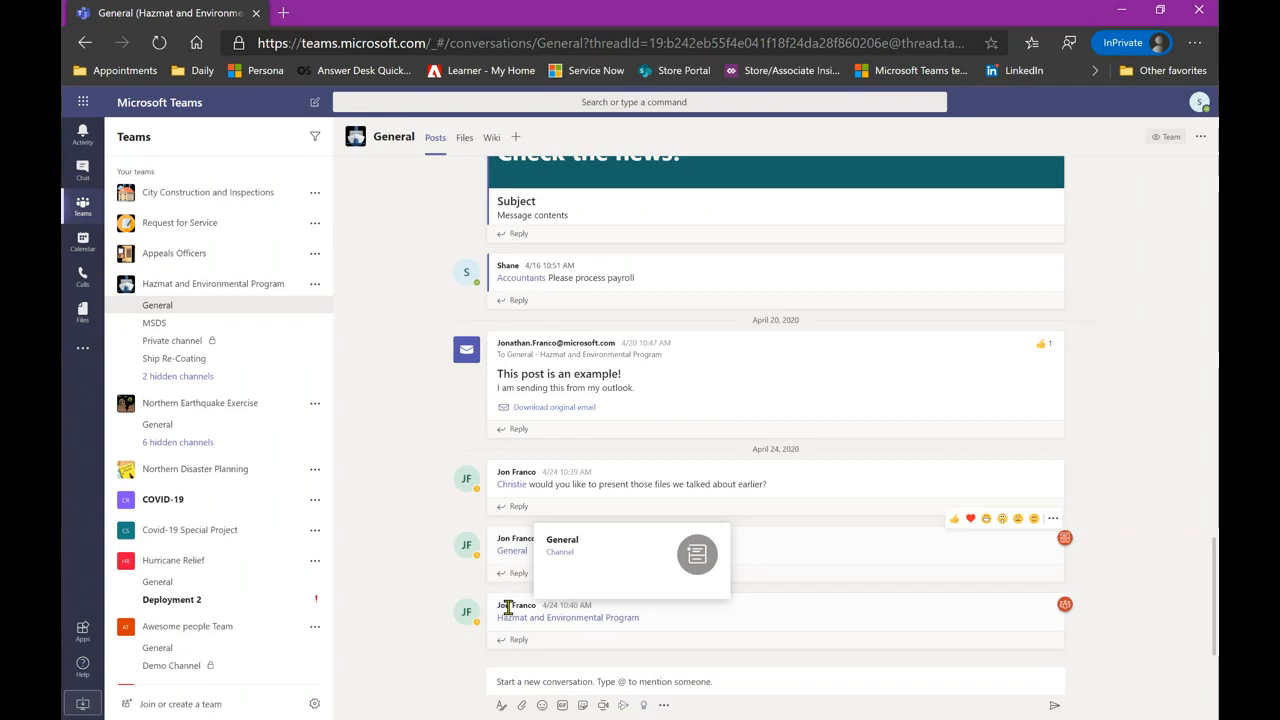
pyautogui.moveTo(533, 622)
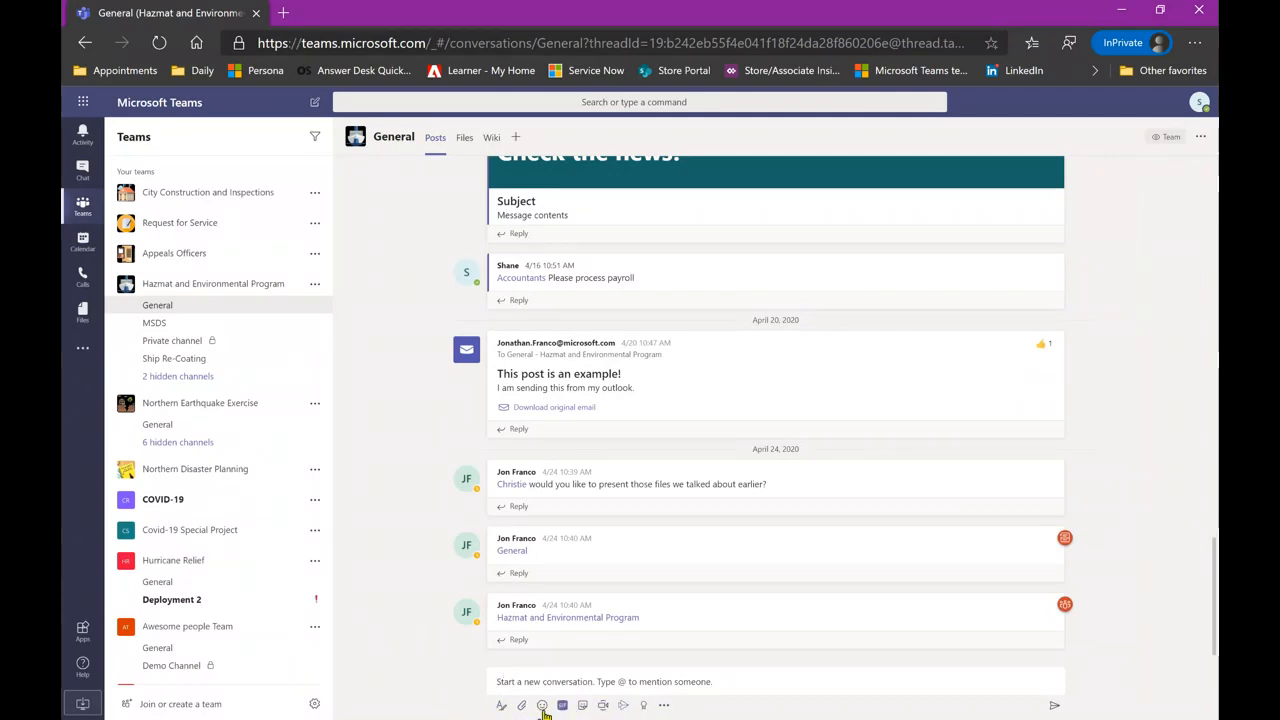
pyautogui.click(662, 706)
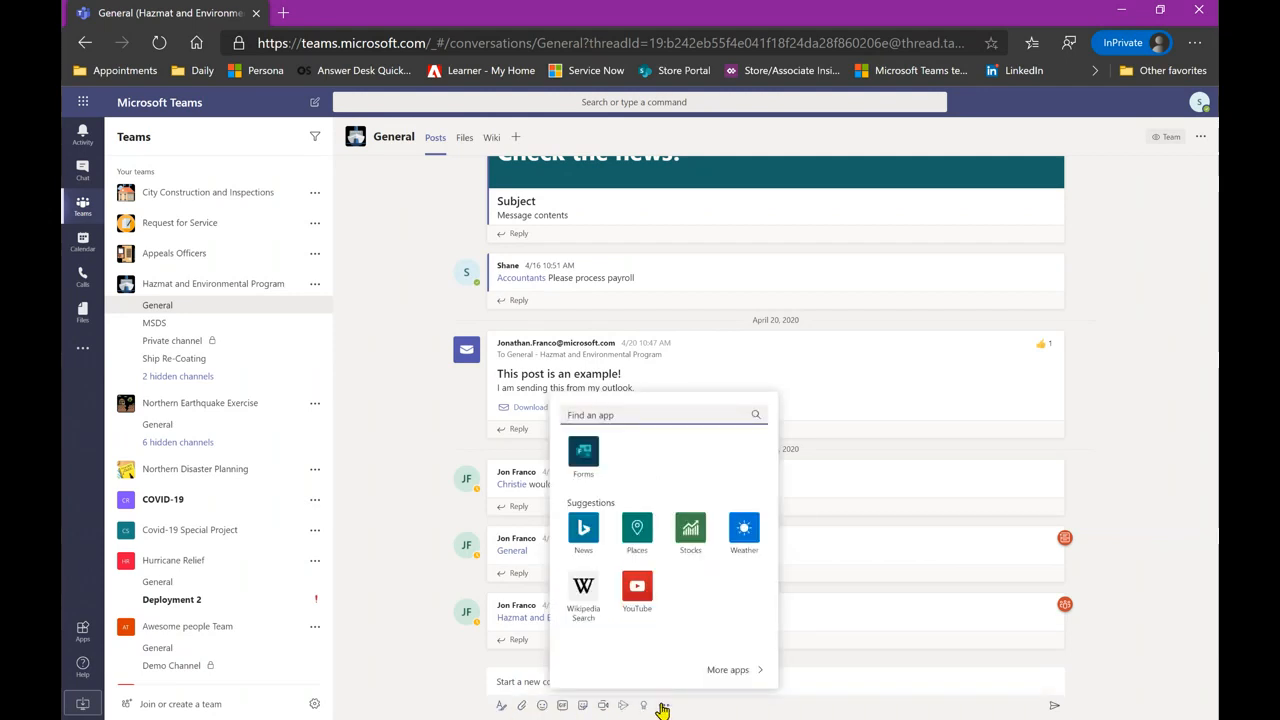
pyautogui.click(662, 706)
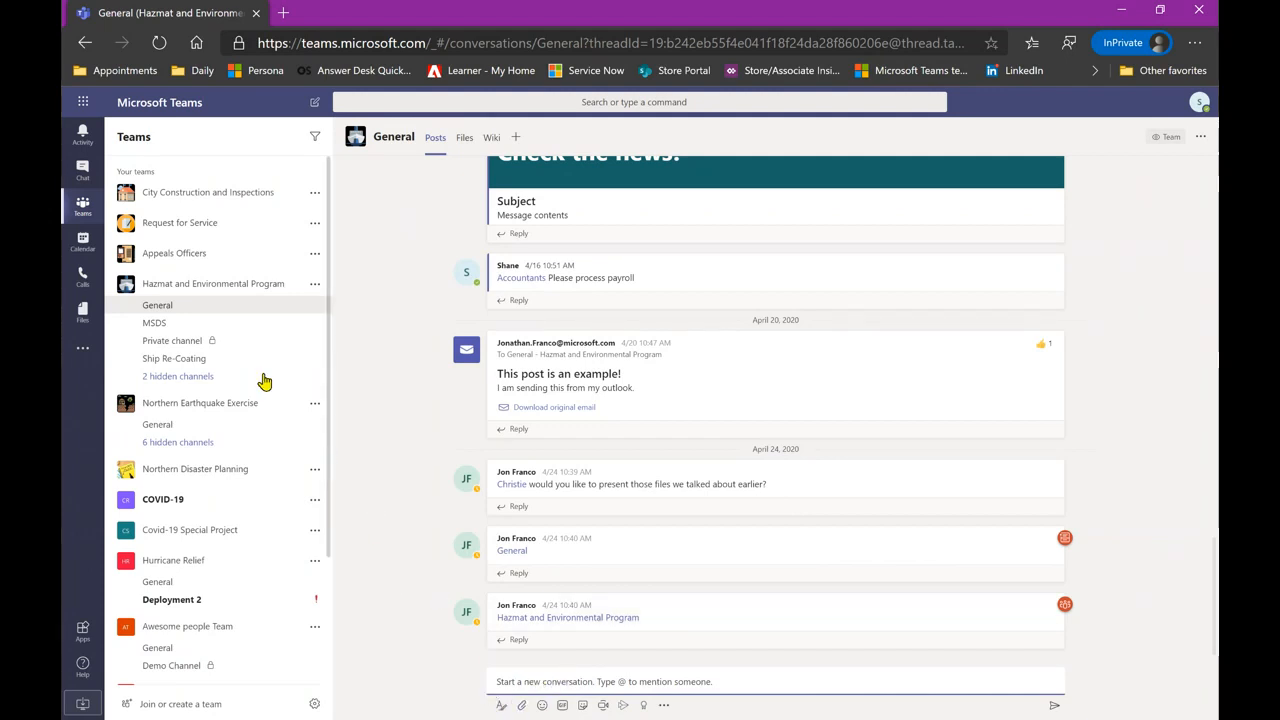
# - Go back to Hazmat General from Northern Earthquake Exercise and start a new post in the formatting editor
pyautogui.click(205, 429)
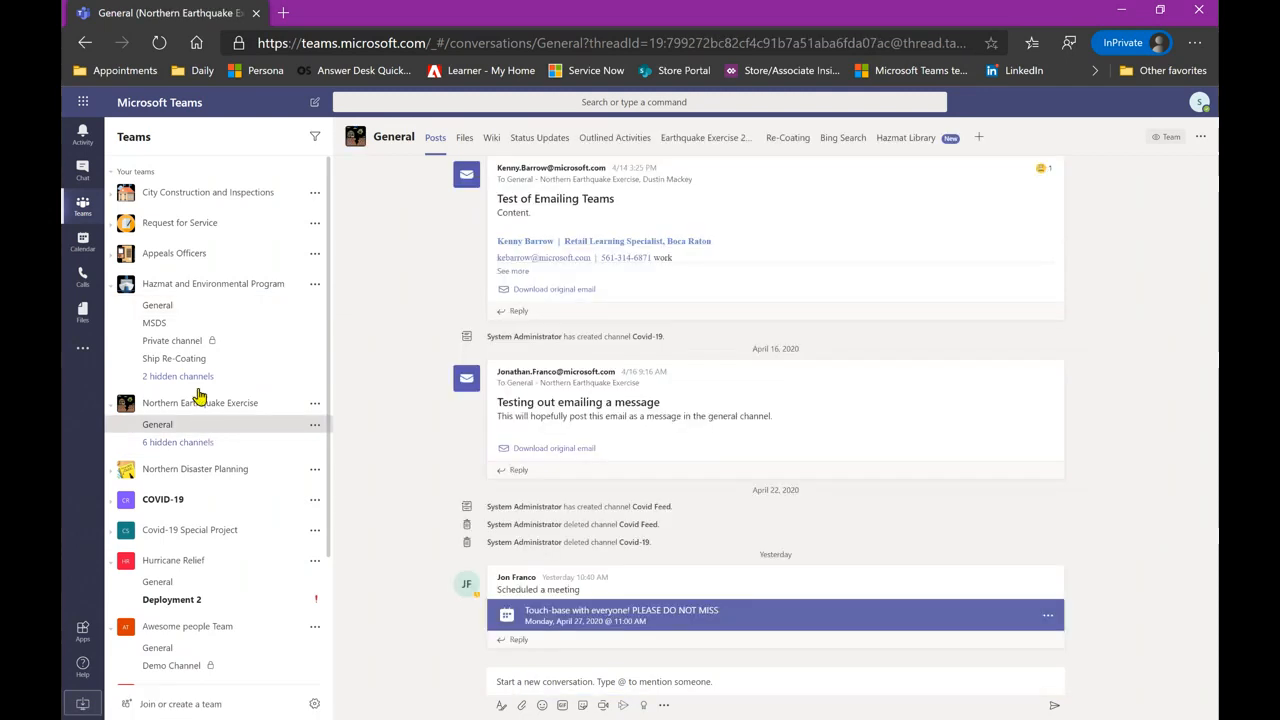
pyautogui.click(205, 309)
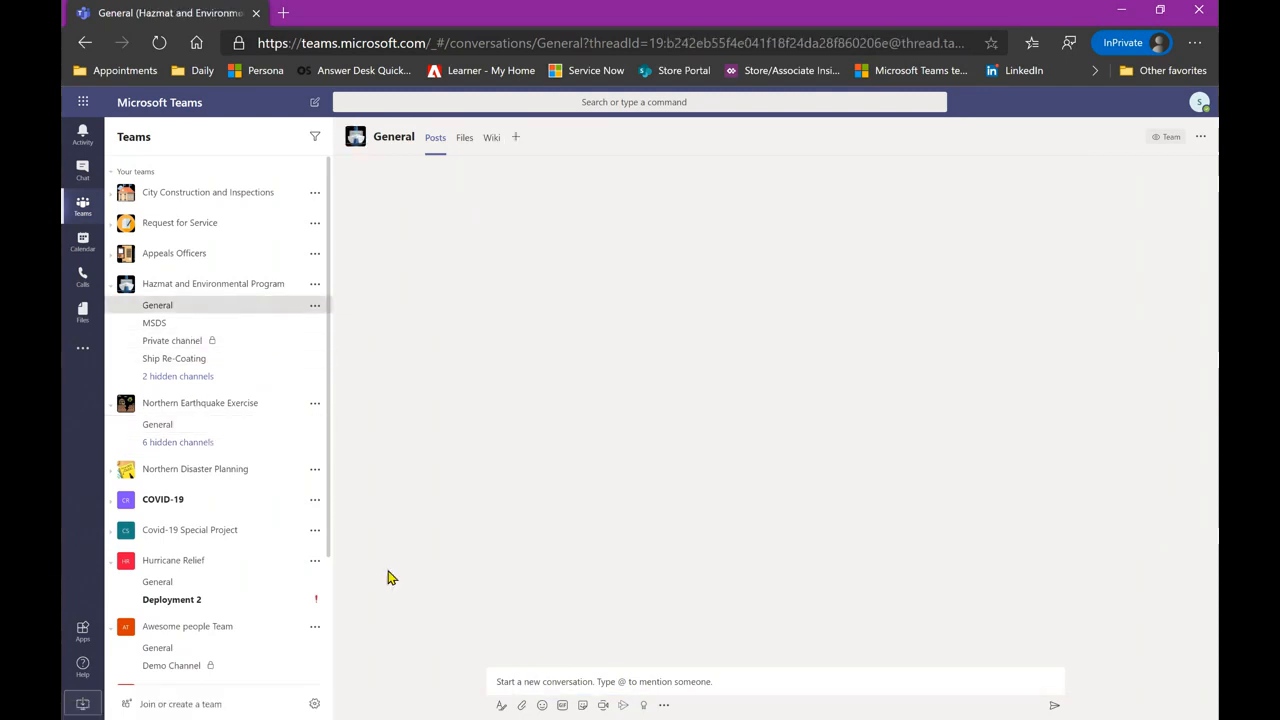
pyautogui.click(582, 678)
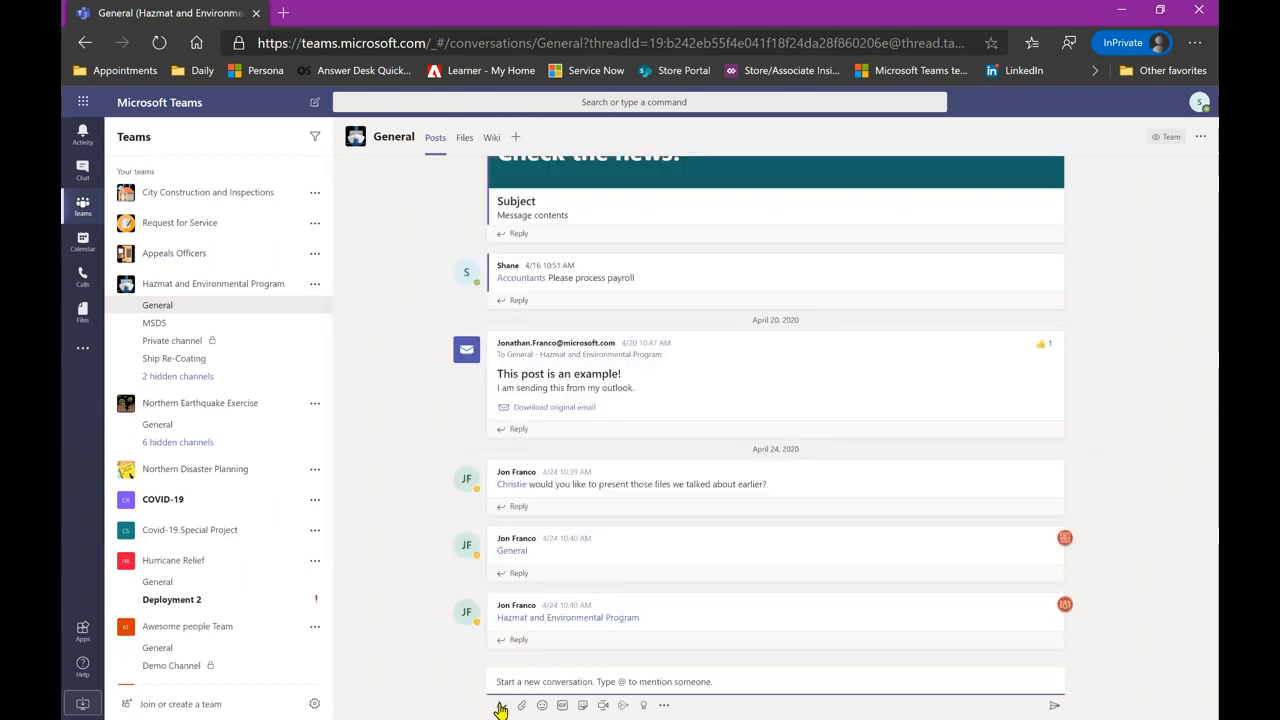
pyautogui.click(501, 708)
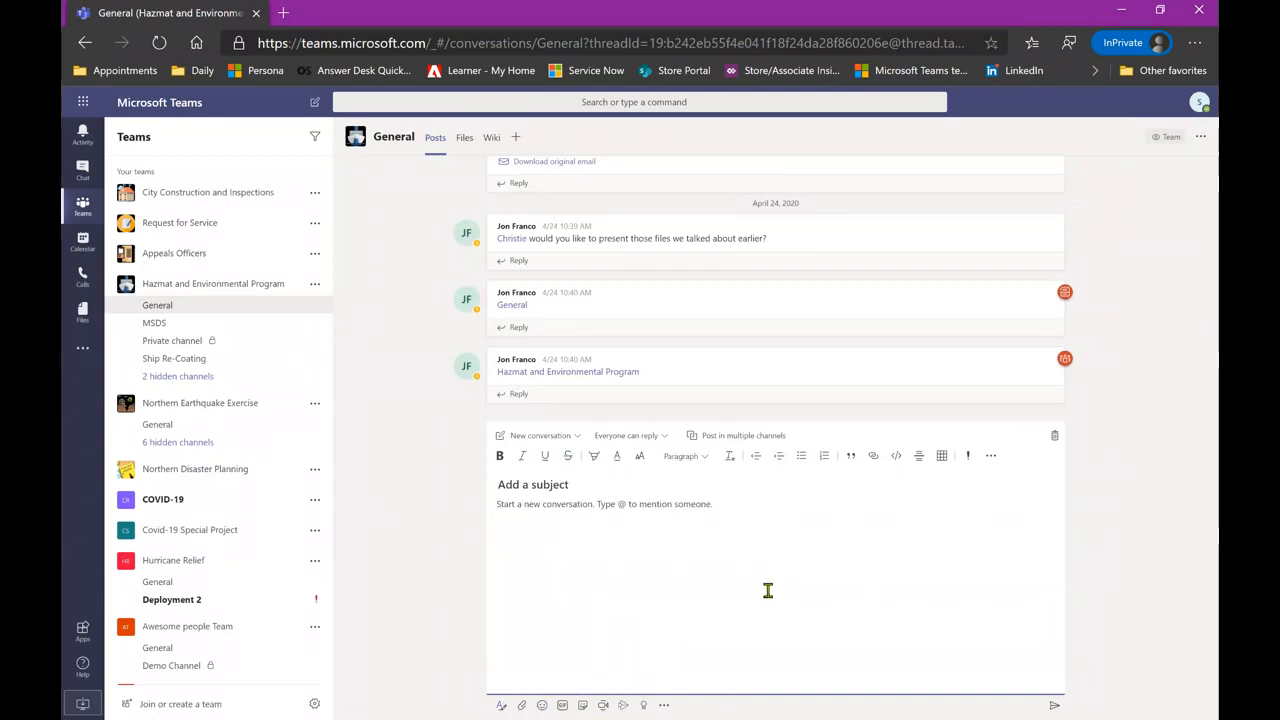
pyautogui.click(968, 458)
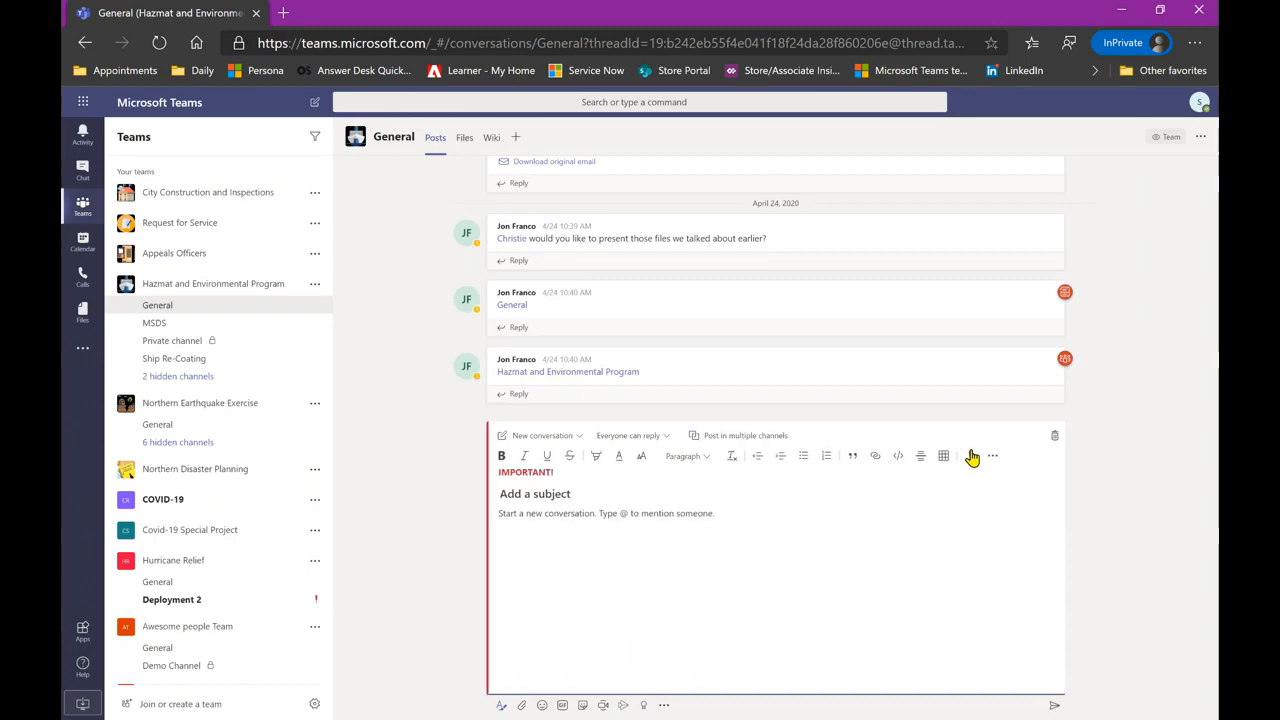
pyautogui.click(969, 457)
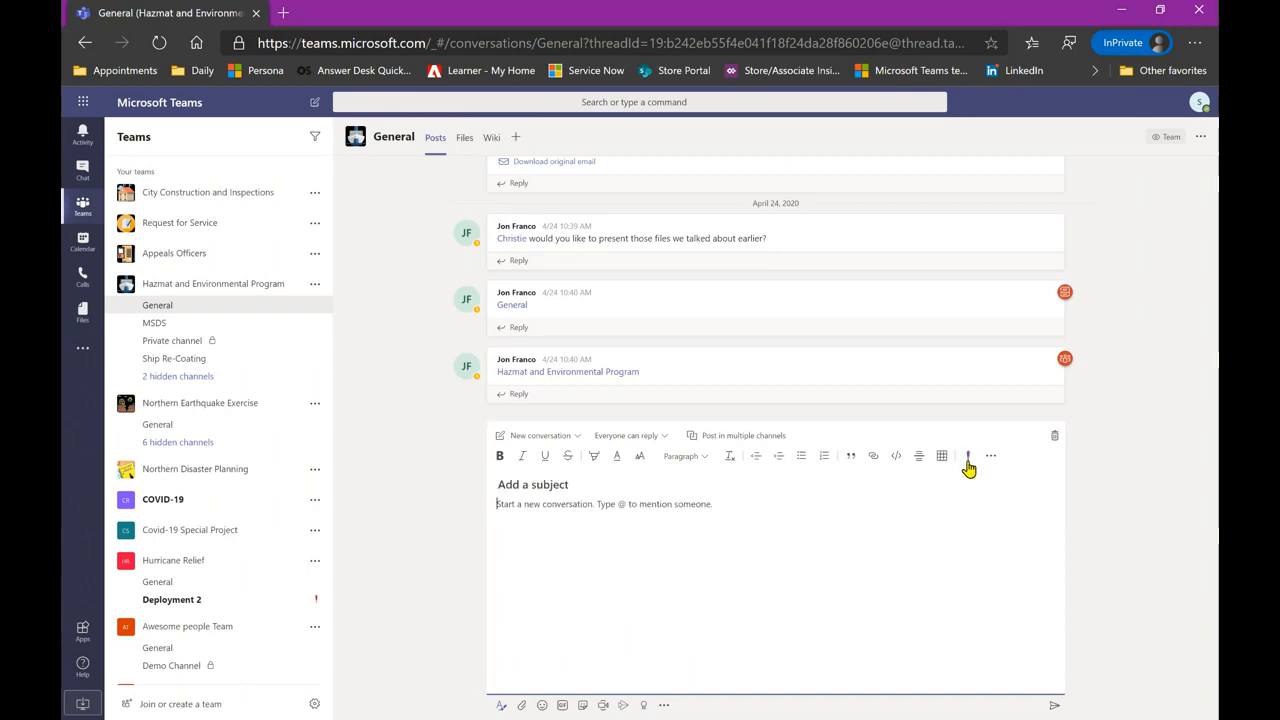
pyautogui.click(991, 456)
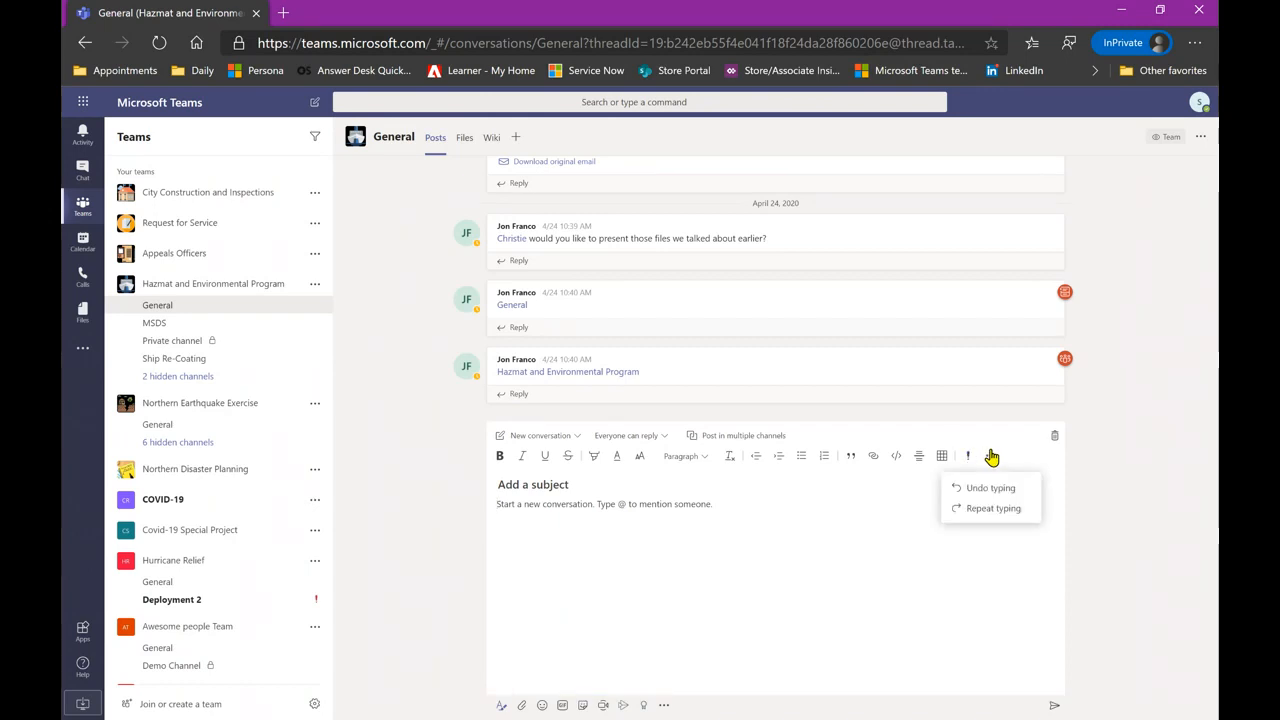
pyautogui.click(862, 523)
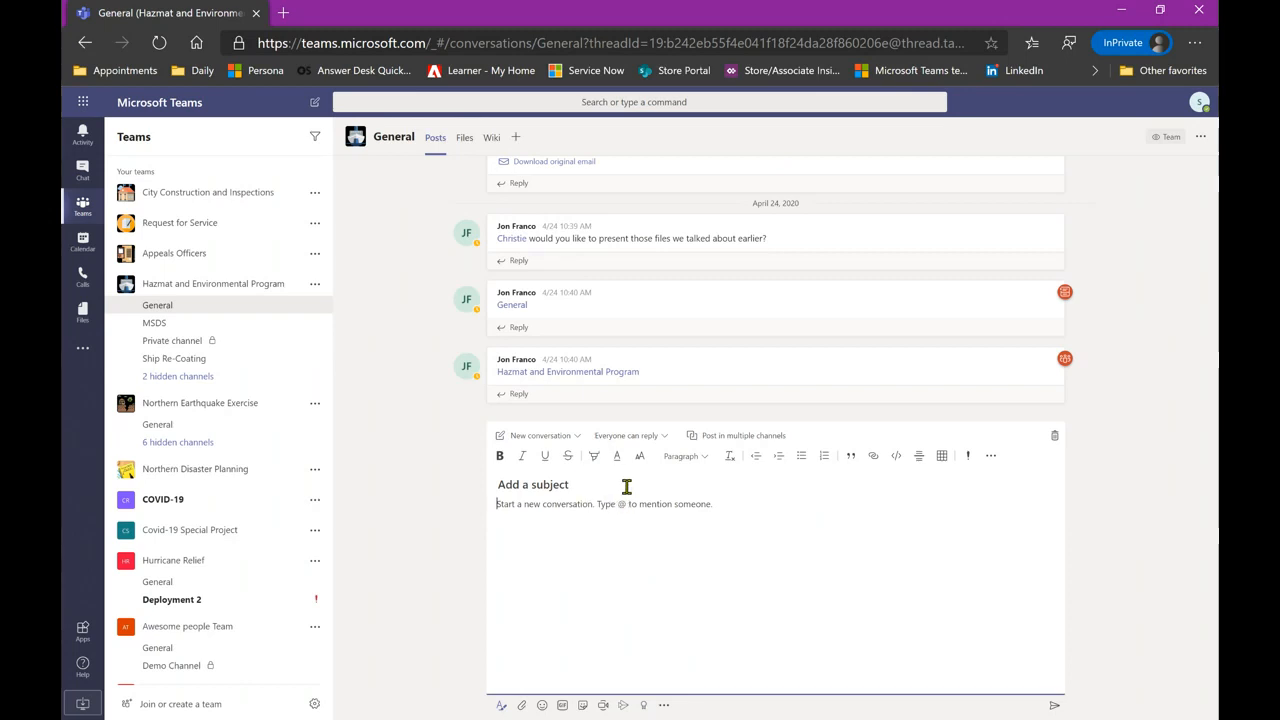
# - Switch the new post's type to Announcement and color its headline banner light pink
pyautogui.click(566, 440)
pyautogui.click(563, 485)
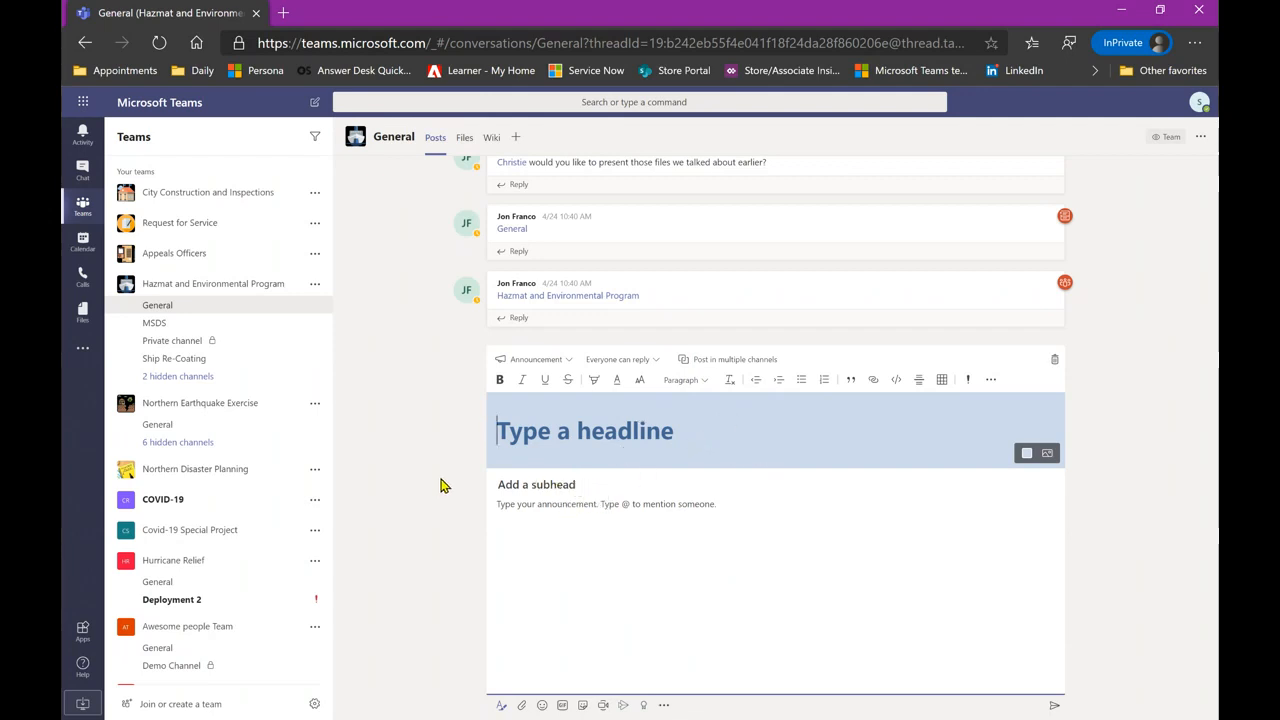
pyautogui.click(1026, 456)
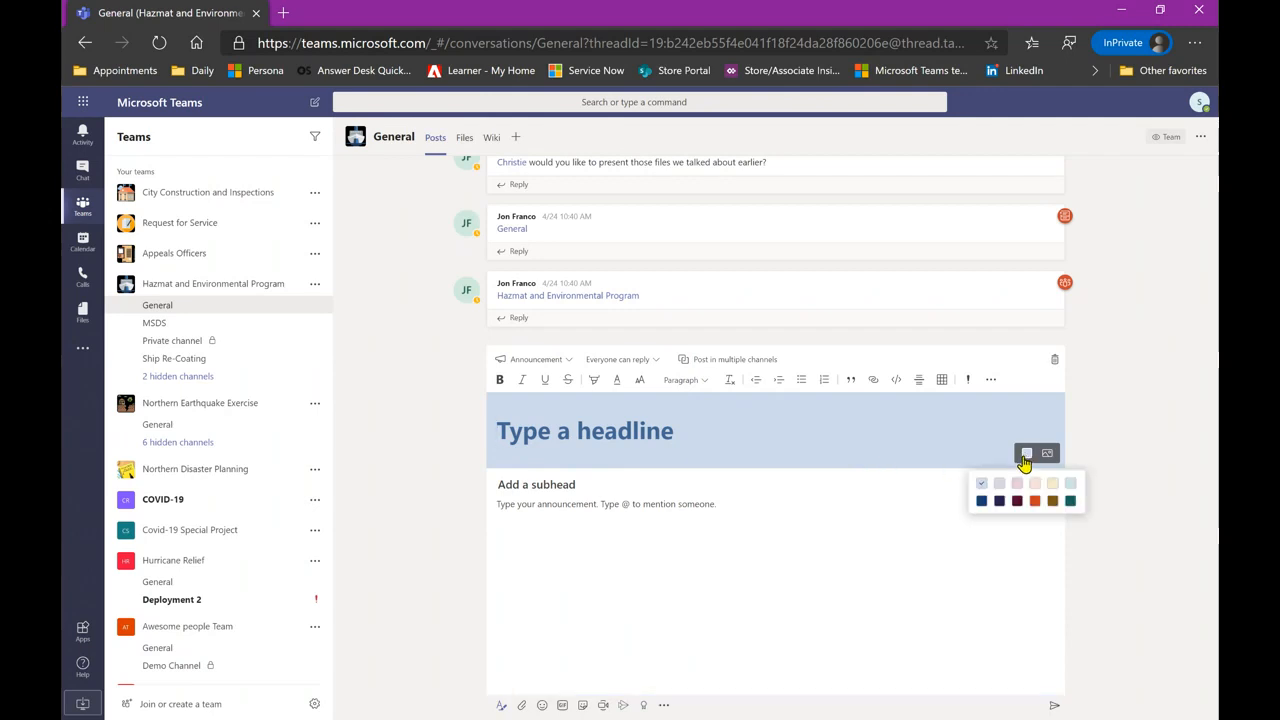
pyautogui.click(1017, 484)
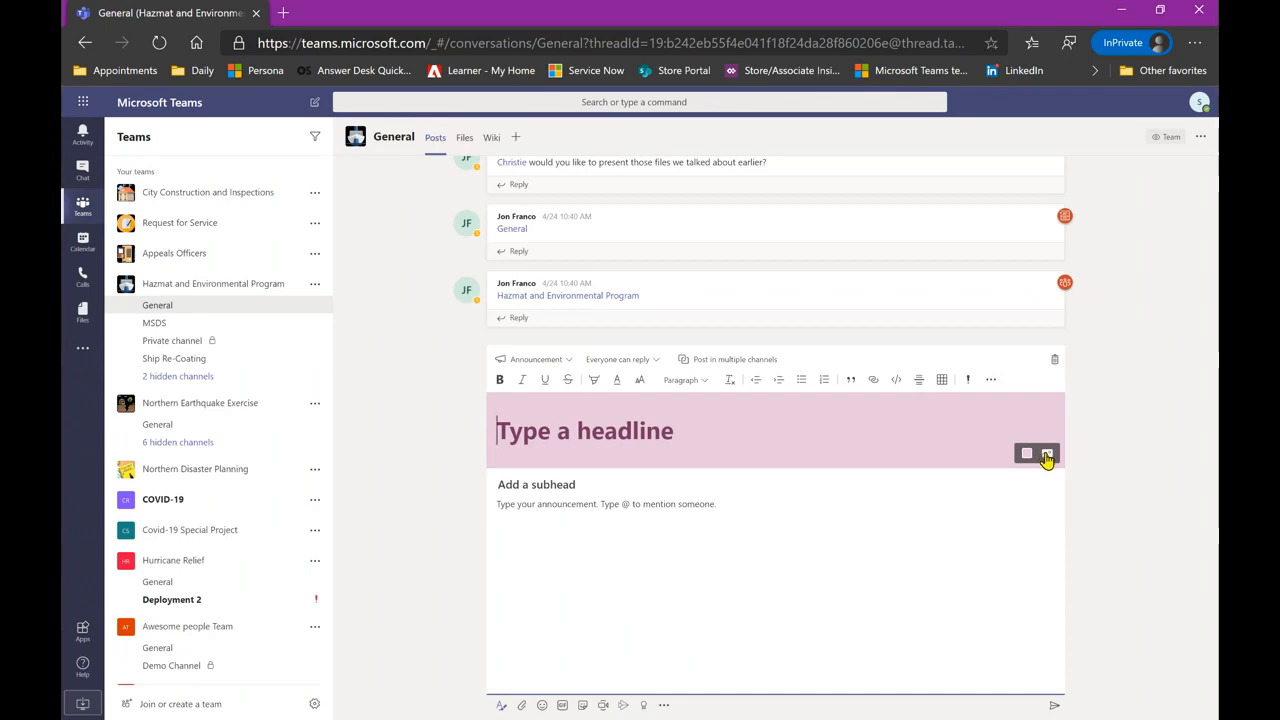
# - Discard the announcement draft and scroll back up through the Hazmat General posts
pyautogui.click(1054, 360)
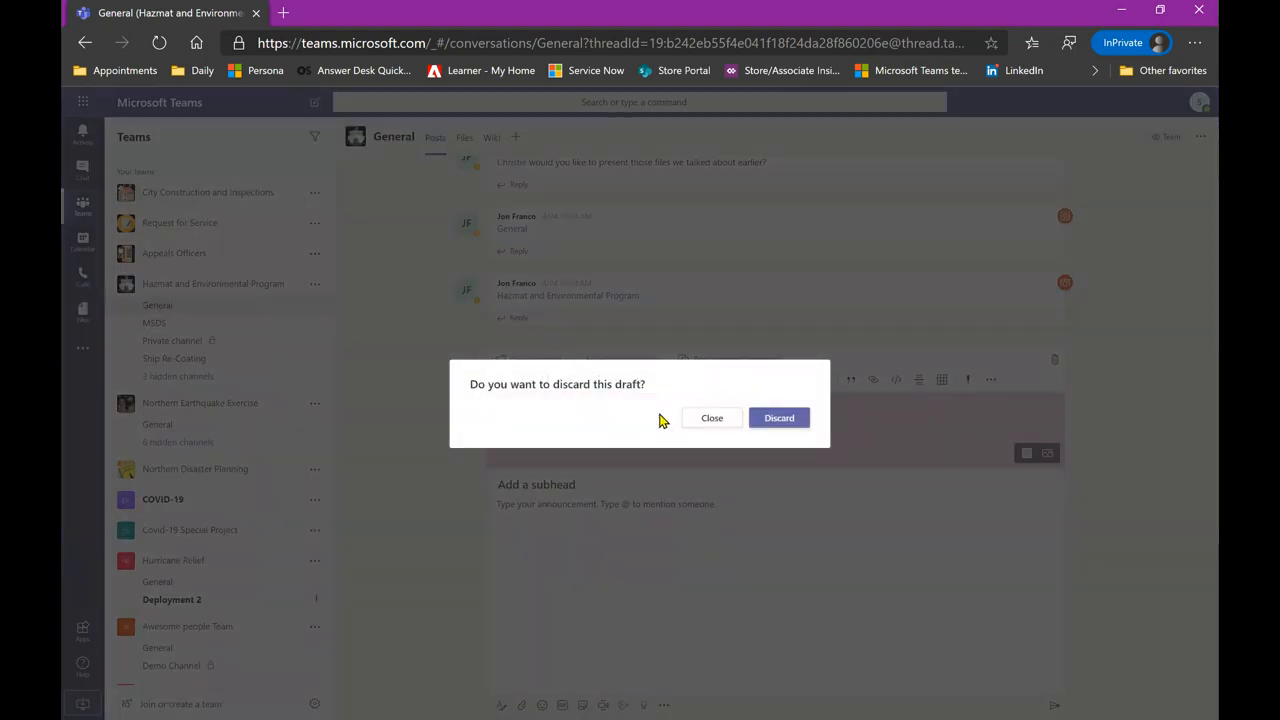
pyautogui.click(778, 428)
pyautogui.scroll(3, 1094, 434)
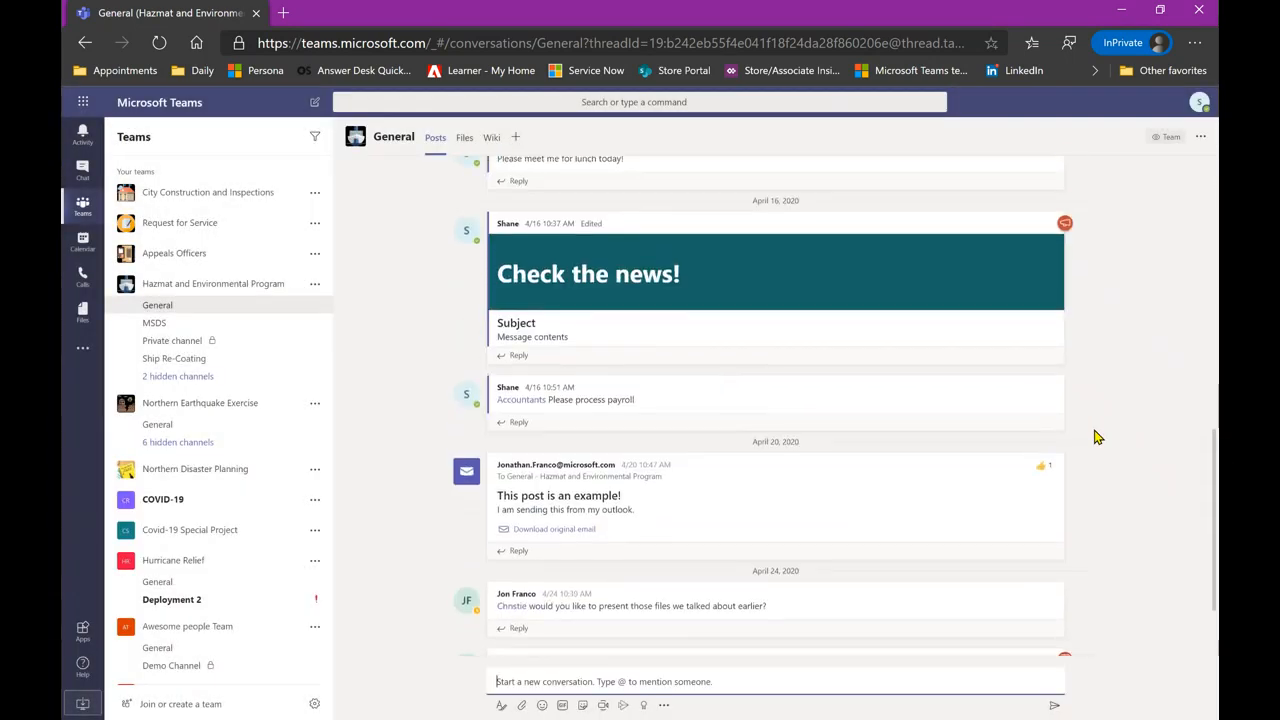
pyautogui.scroll(1, 1098, 437)
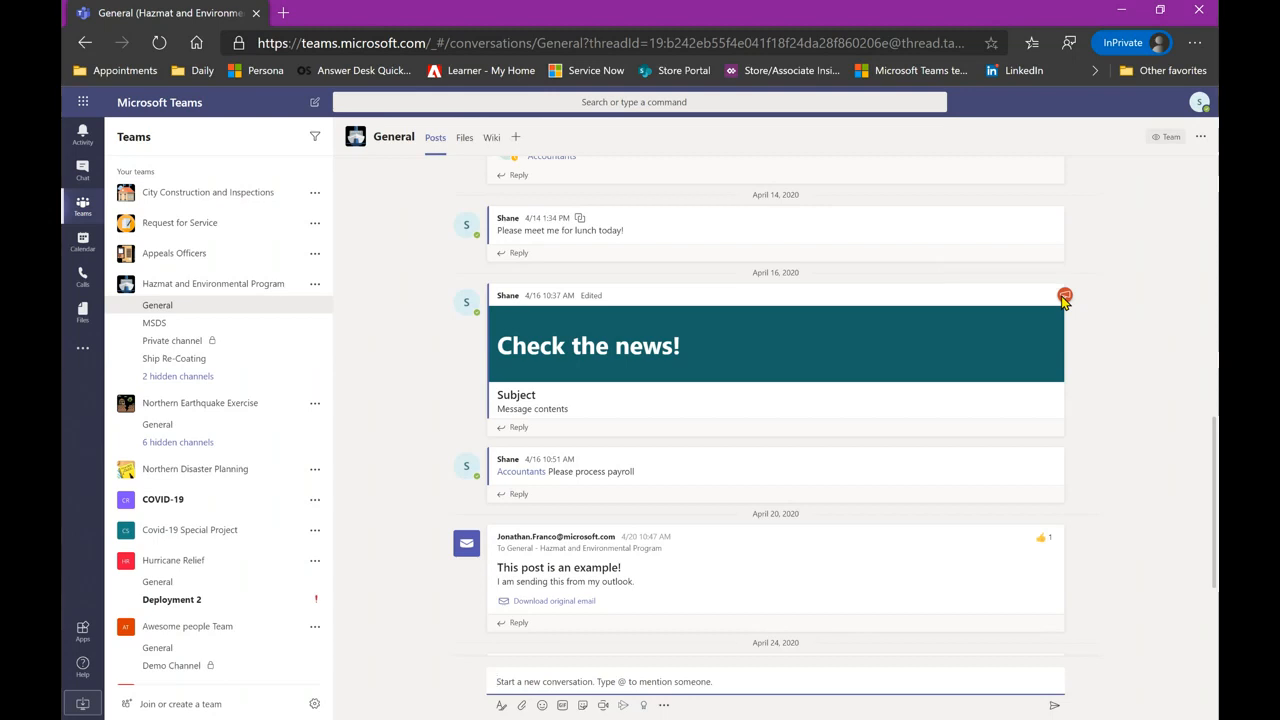
# - Open Northern Earthquake Exercise's General channel and scroll through posts like 'Testing out emailing a message'
pyautogui.click(220, 425)
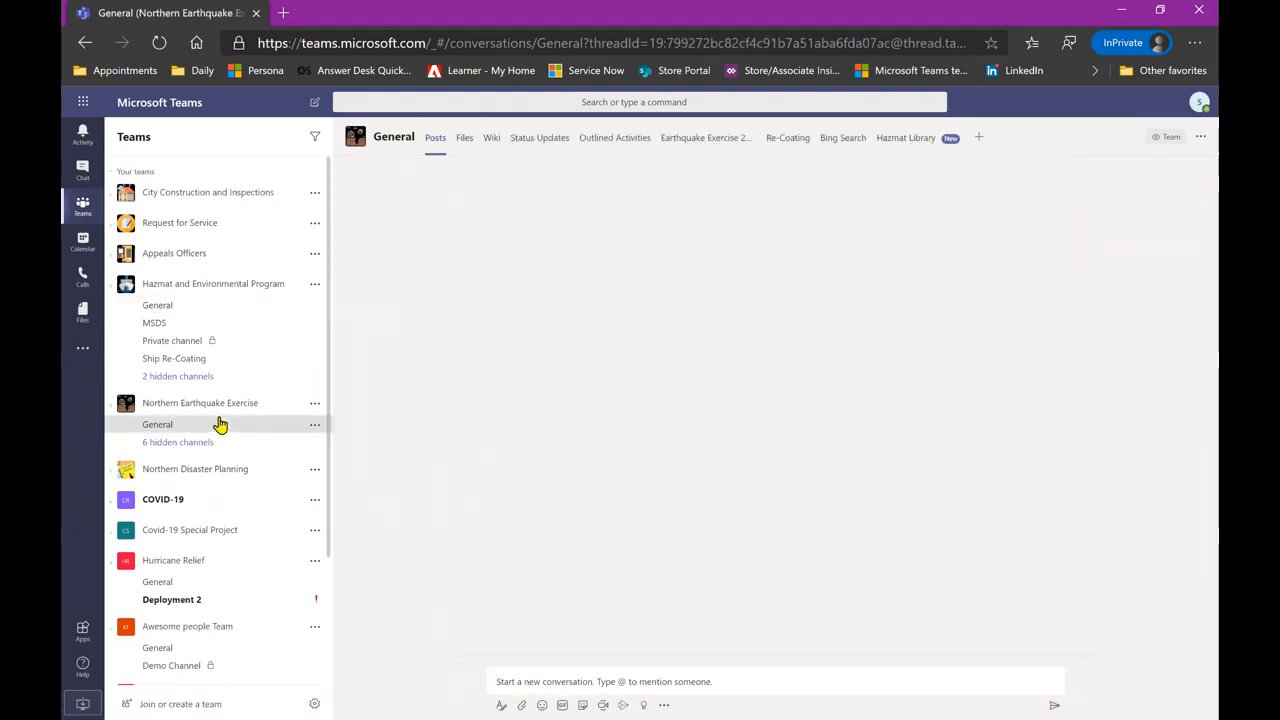
pyautogui.scroll(6, 376, 453)
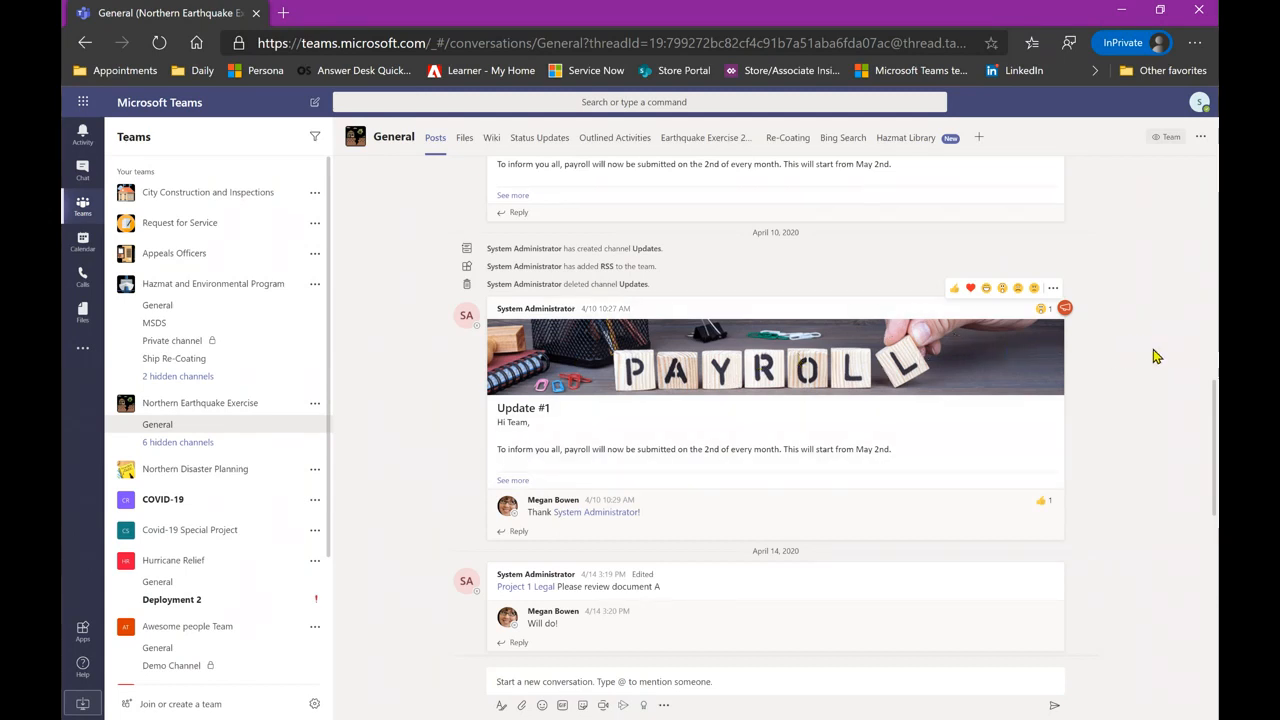
pyautogui.scroll(2, 1153, 351)
pyautogui.scroll(-2, 1153, 349)
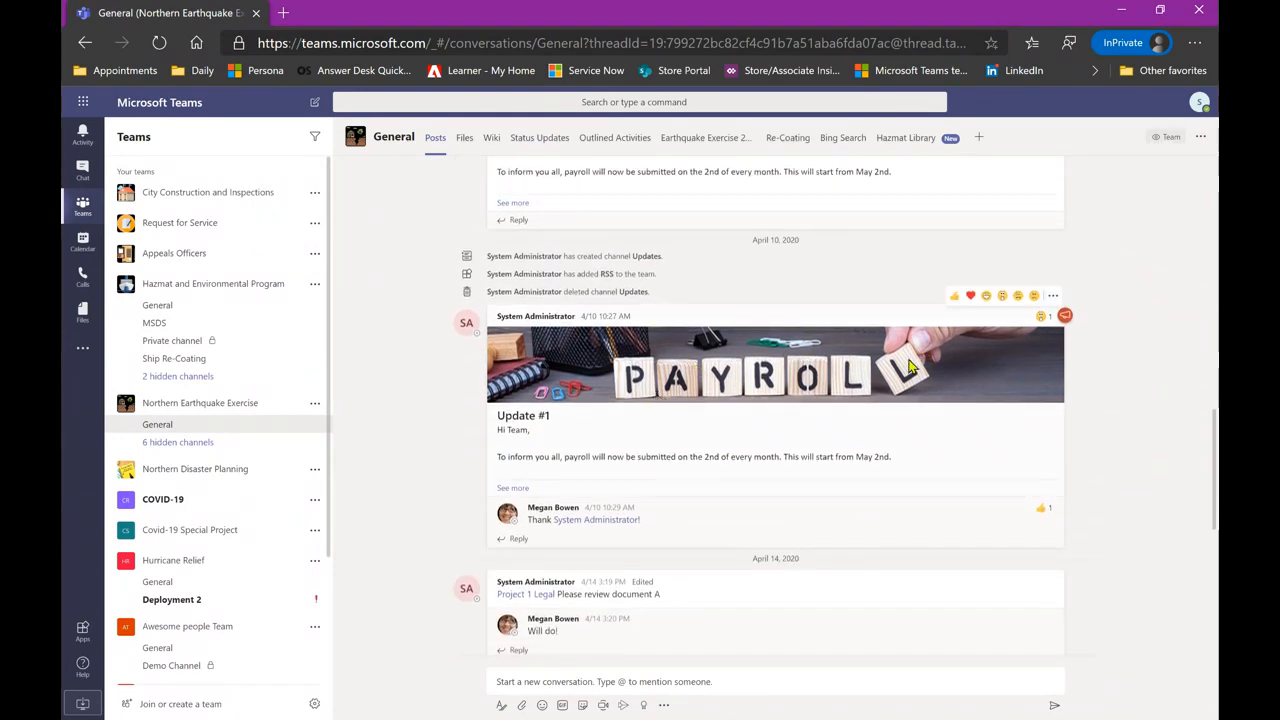
pyautogui.scroll(-3, 1146, 401)
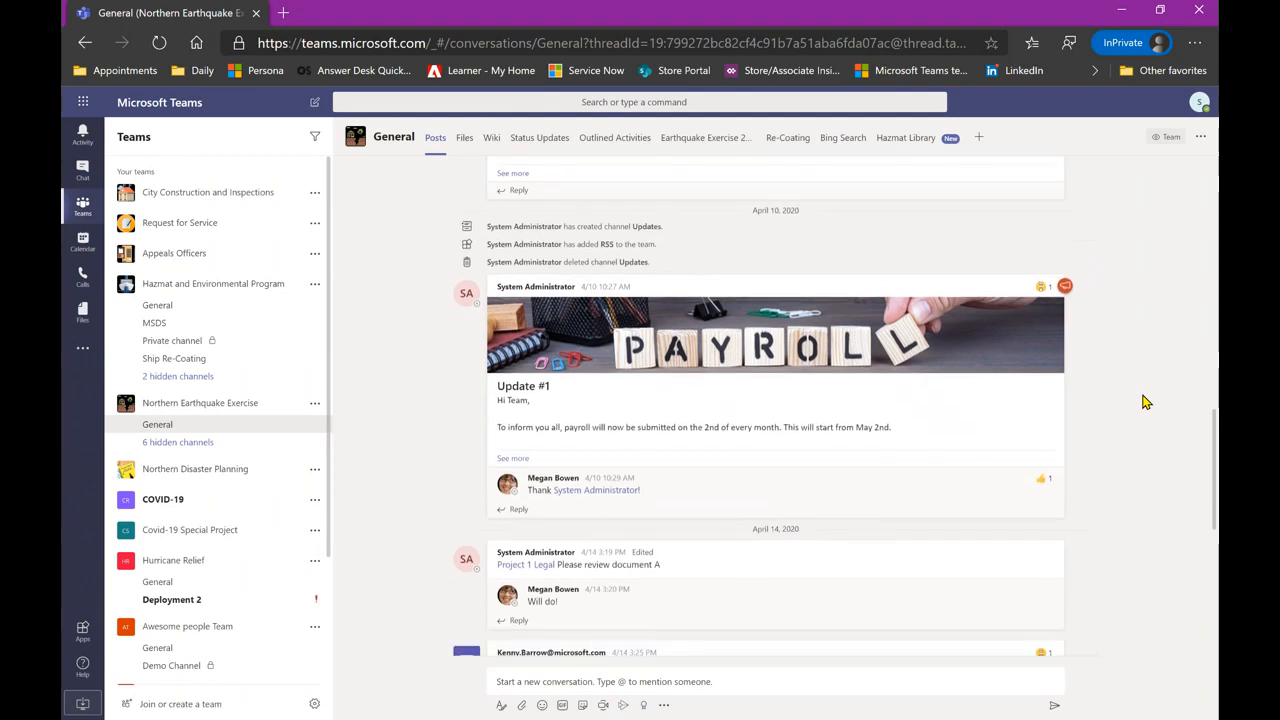
pyautogui.scroll(-5, 1146, 401)
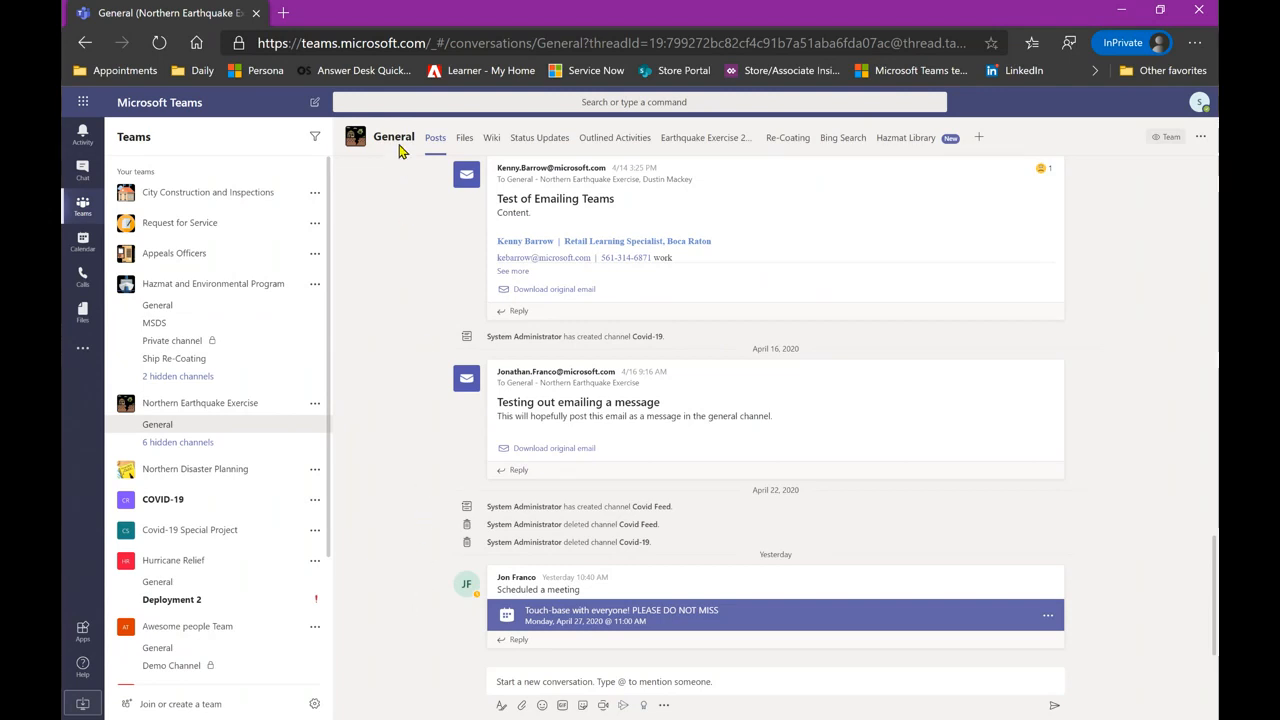
pyautogui.click(466, 138)
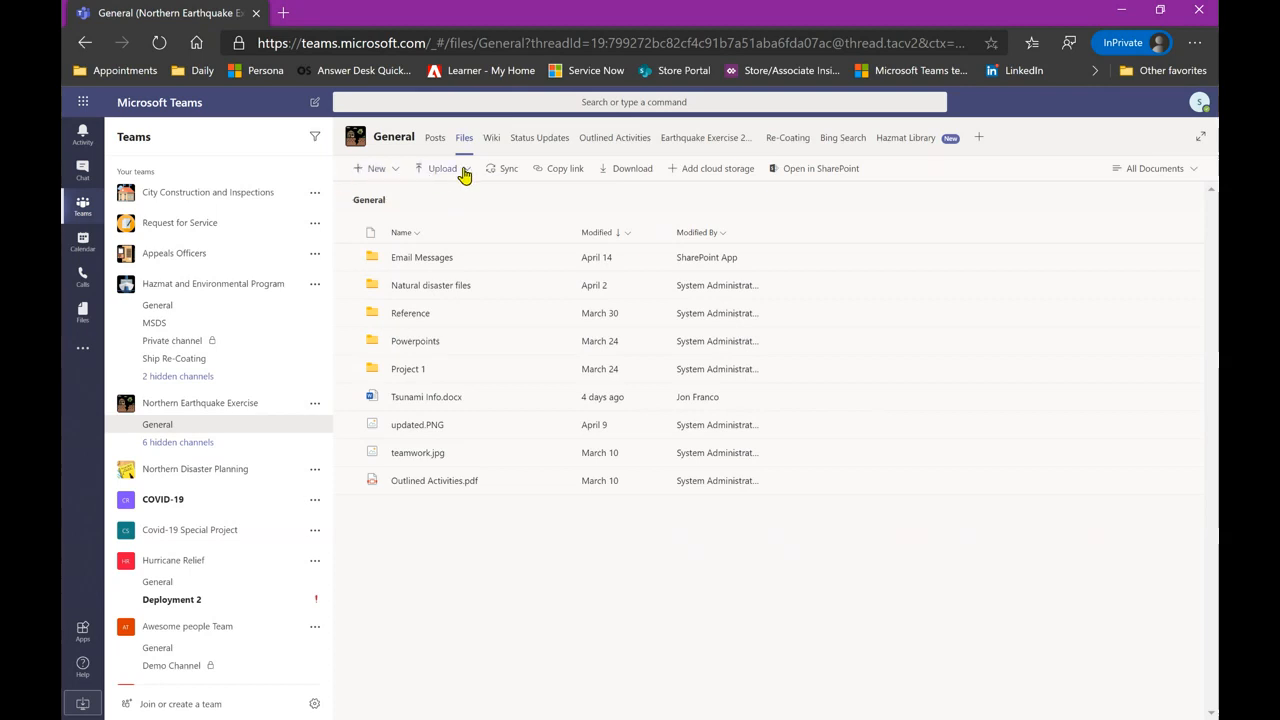
pyautogui.click(395, 173)
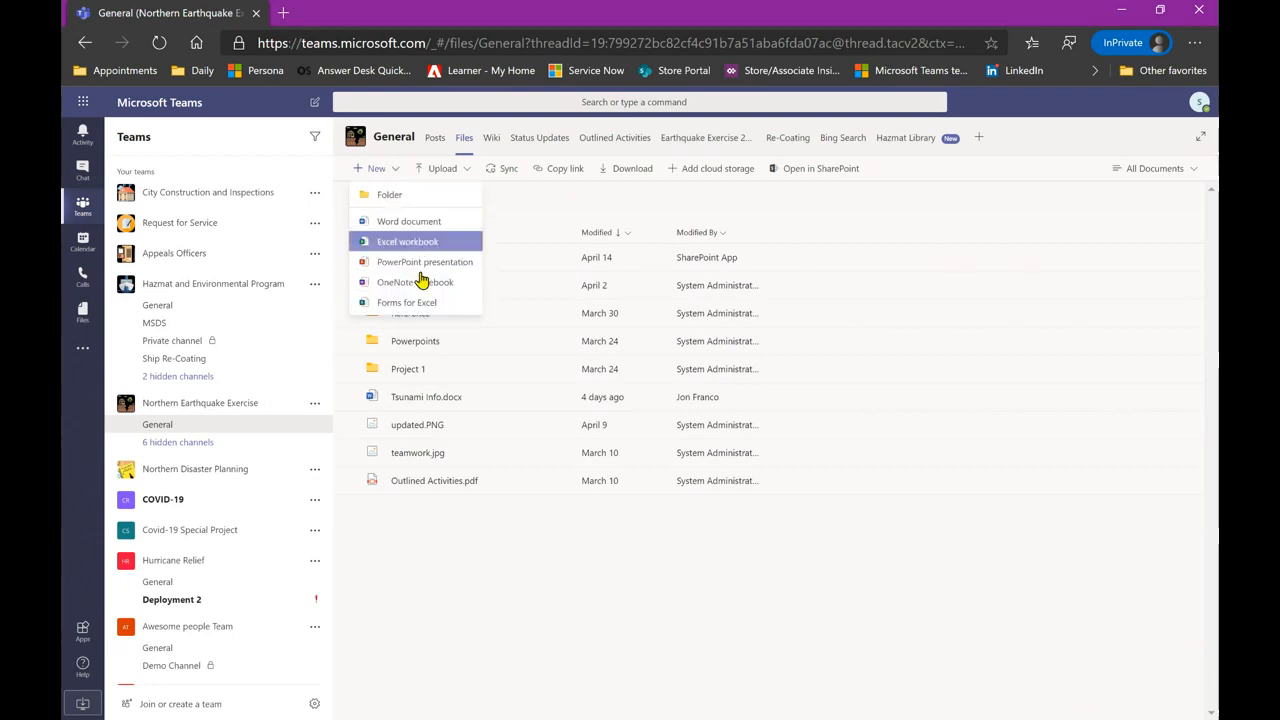
pyautogui.click(505, 200)
pyautogui.click(446, 172)
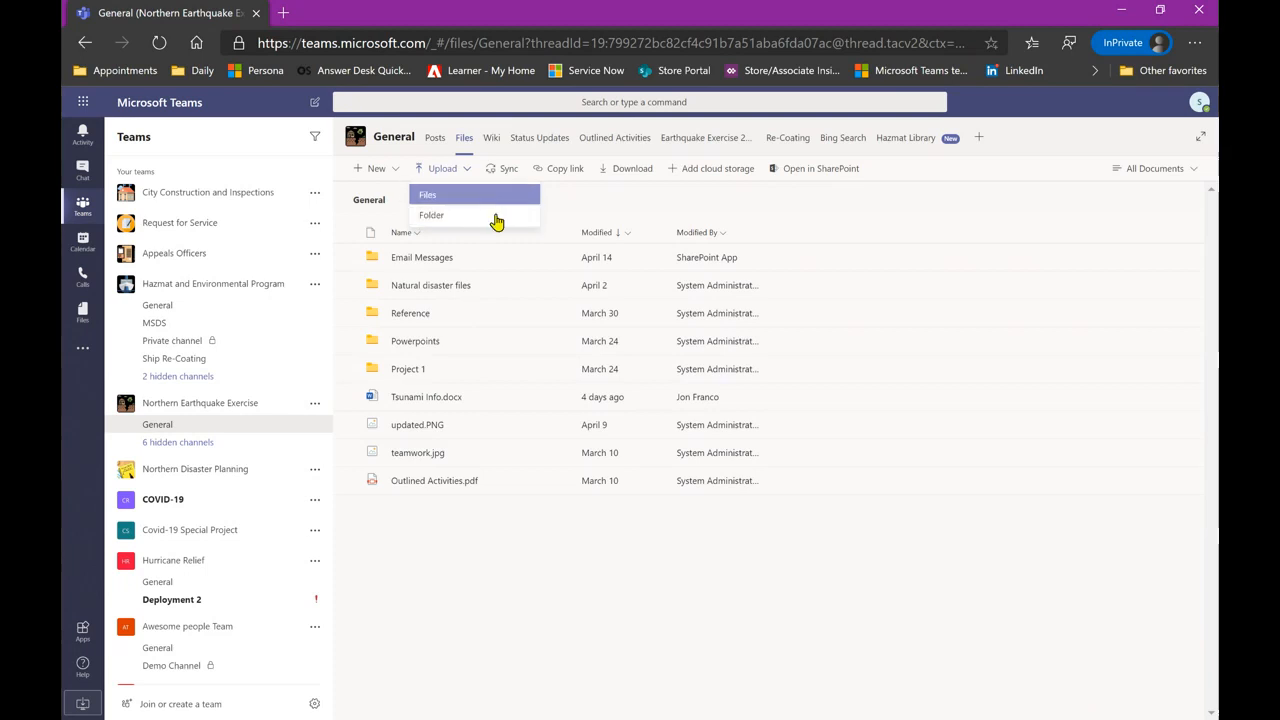
pyautogui.click(586, 203)
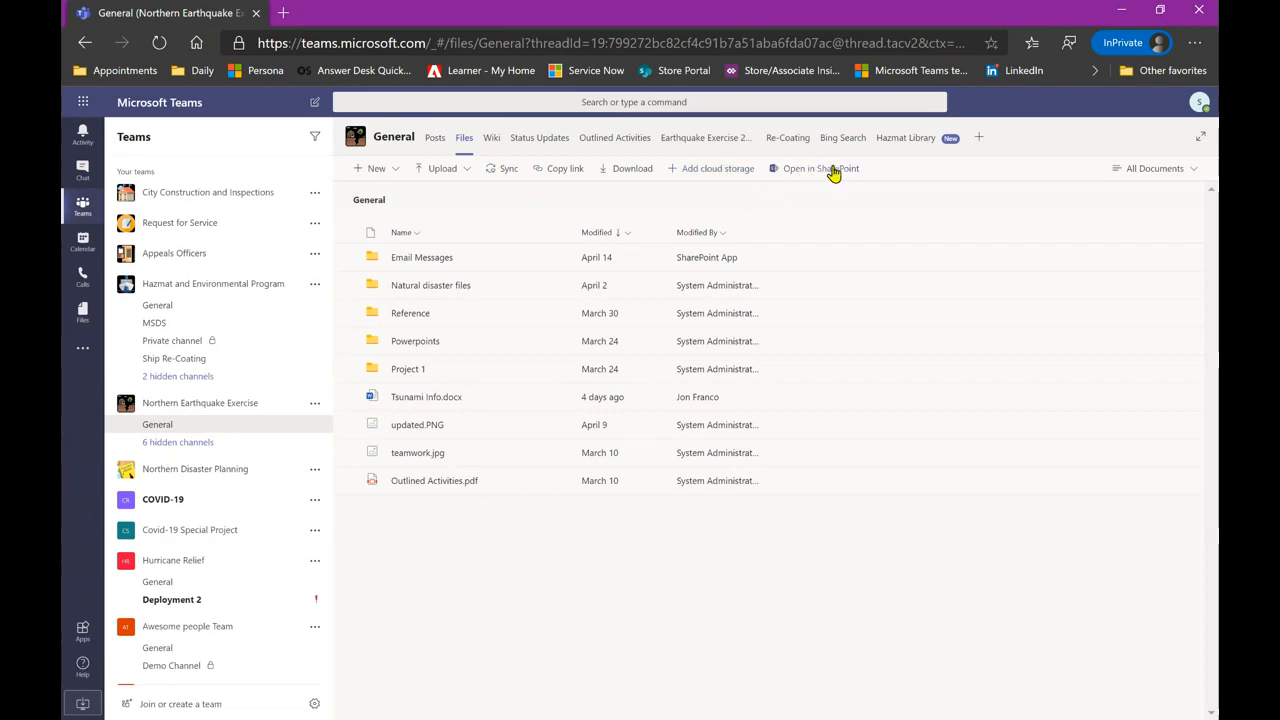
# - Open the Wiki page 'This is a test for the one in general', then close Add a tab unused
pyautogui.click(491, 145)
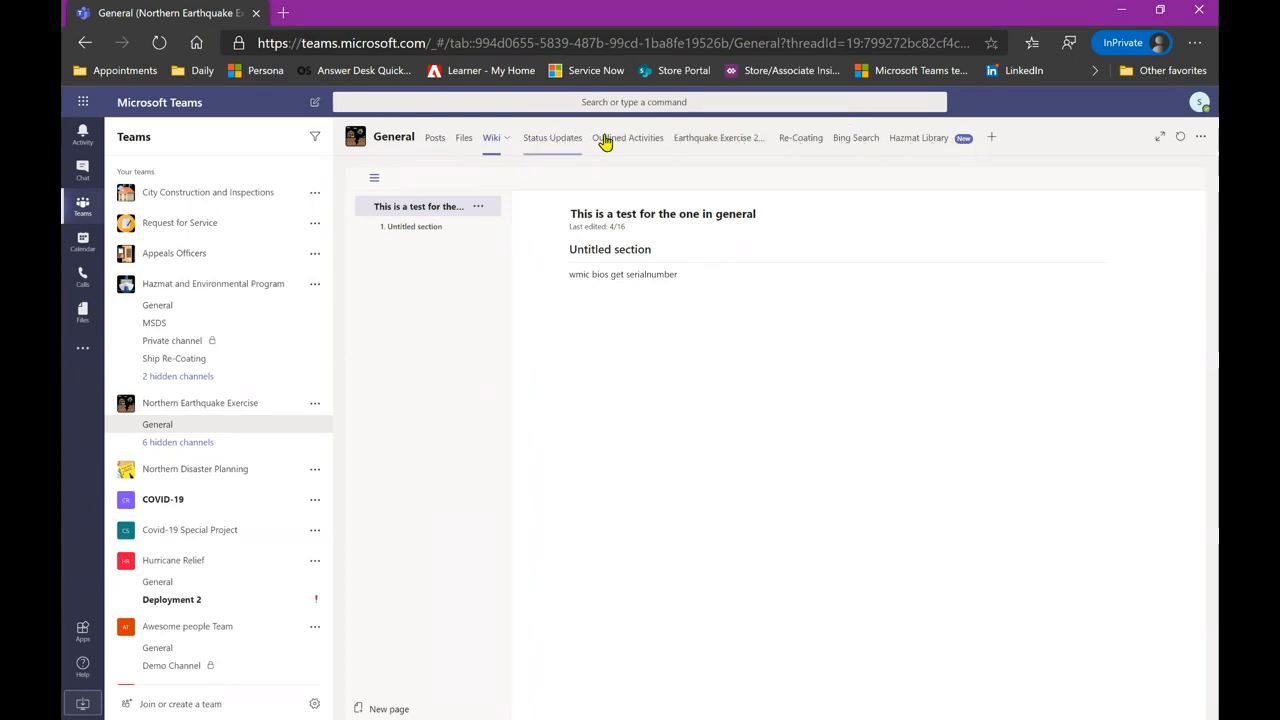
pyautogui.click(991, 140)
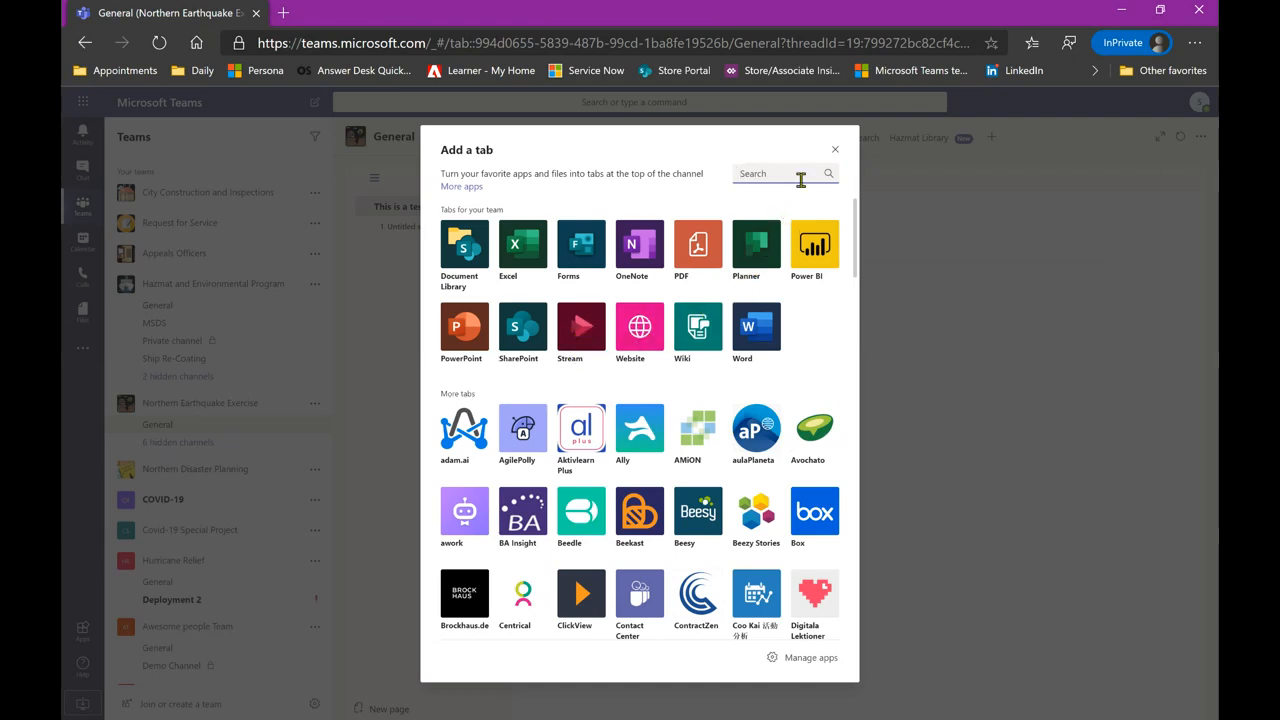
pyautogui.click(835, 152)
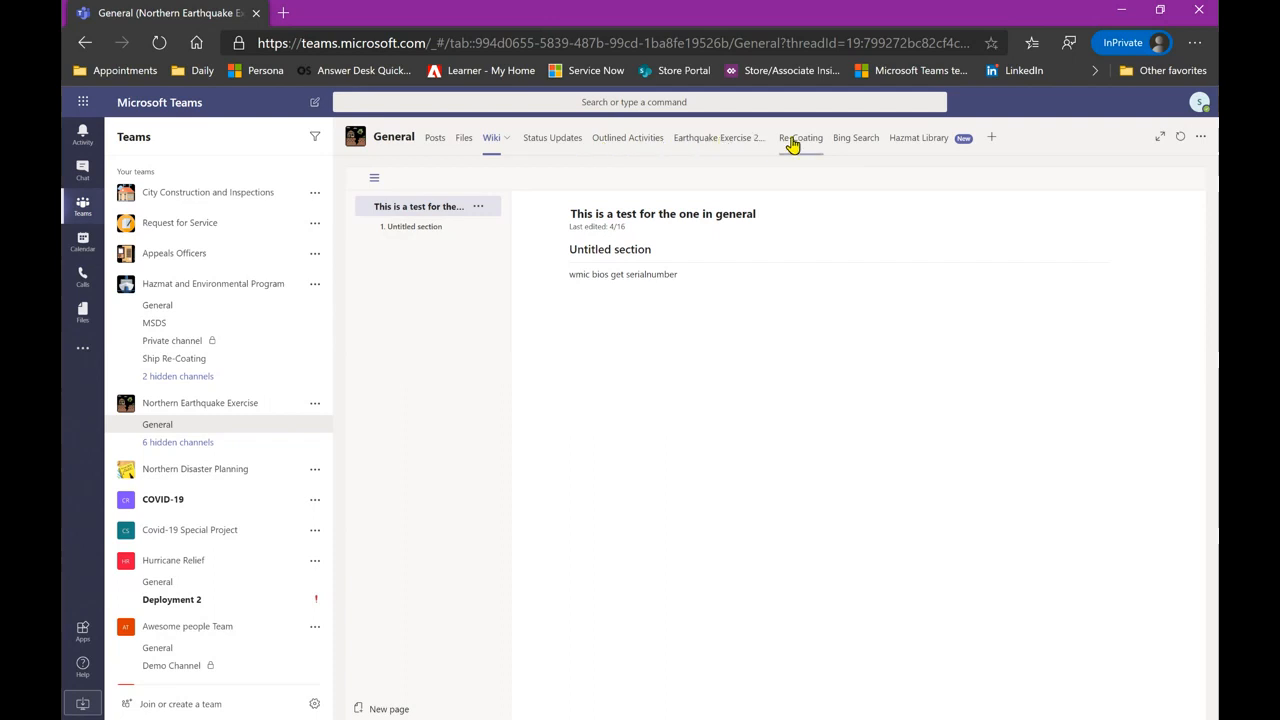
# - Show the General channel's Status Updates board with To do, In Progress and Completed buckets
pyautogui.click(553, 142)
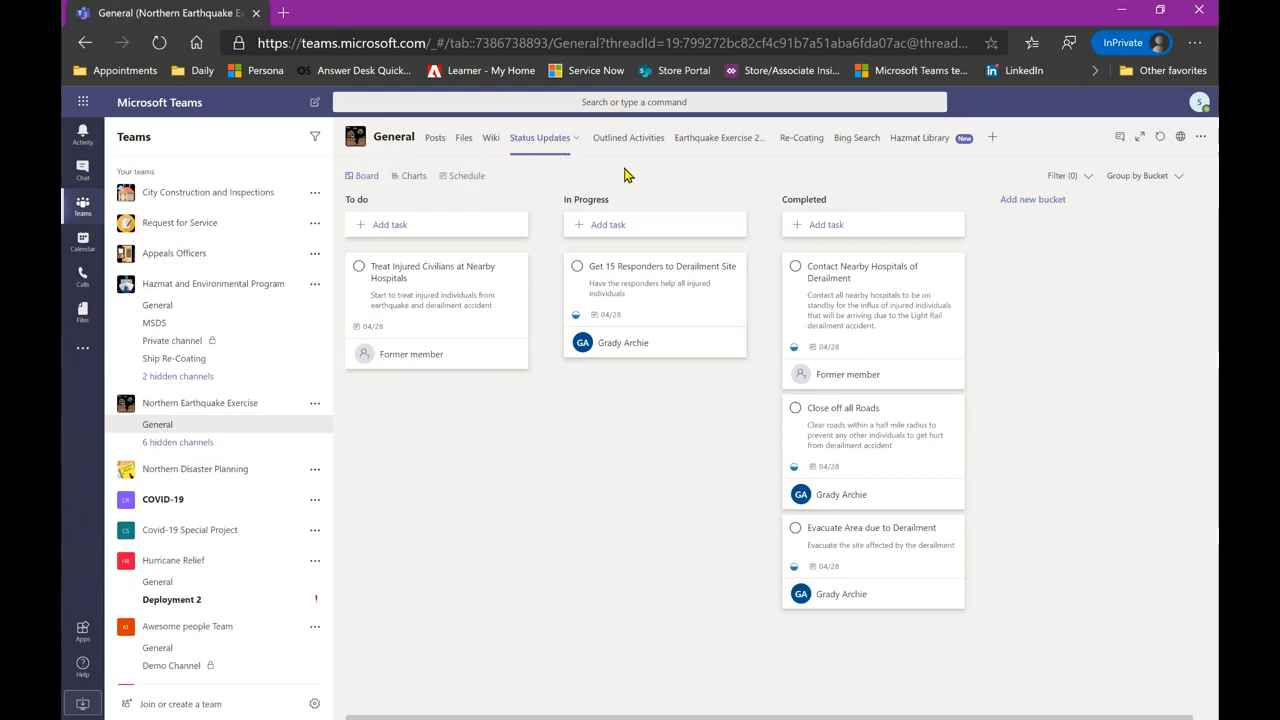
# - Page through the Earthquake Exercise 2018 Playbook PDF, then view the Re-Coating shared documents
pyautogui.click(731, 141)
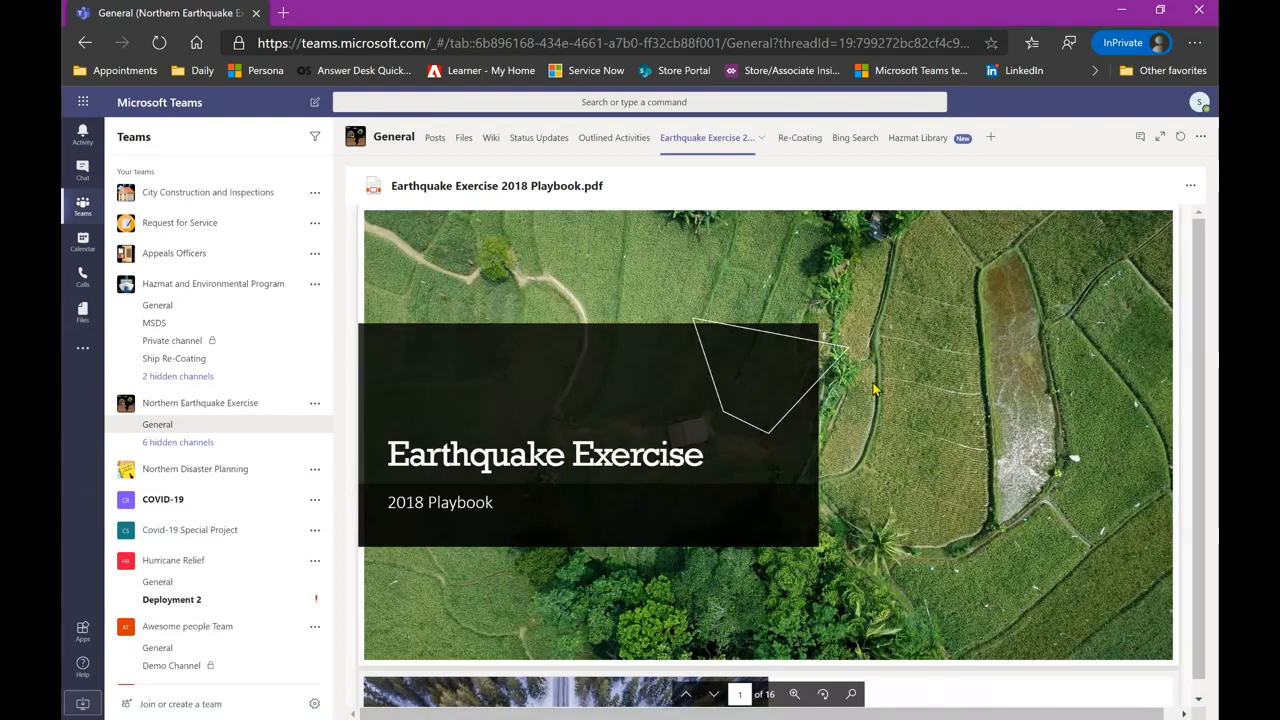
pyautogui.scroll(-5, 872, 390)
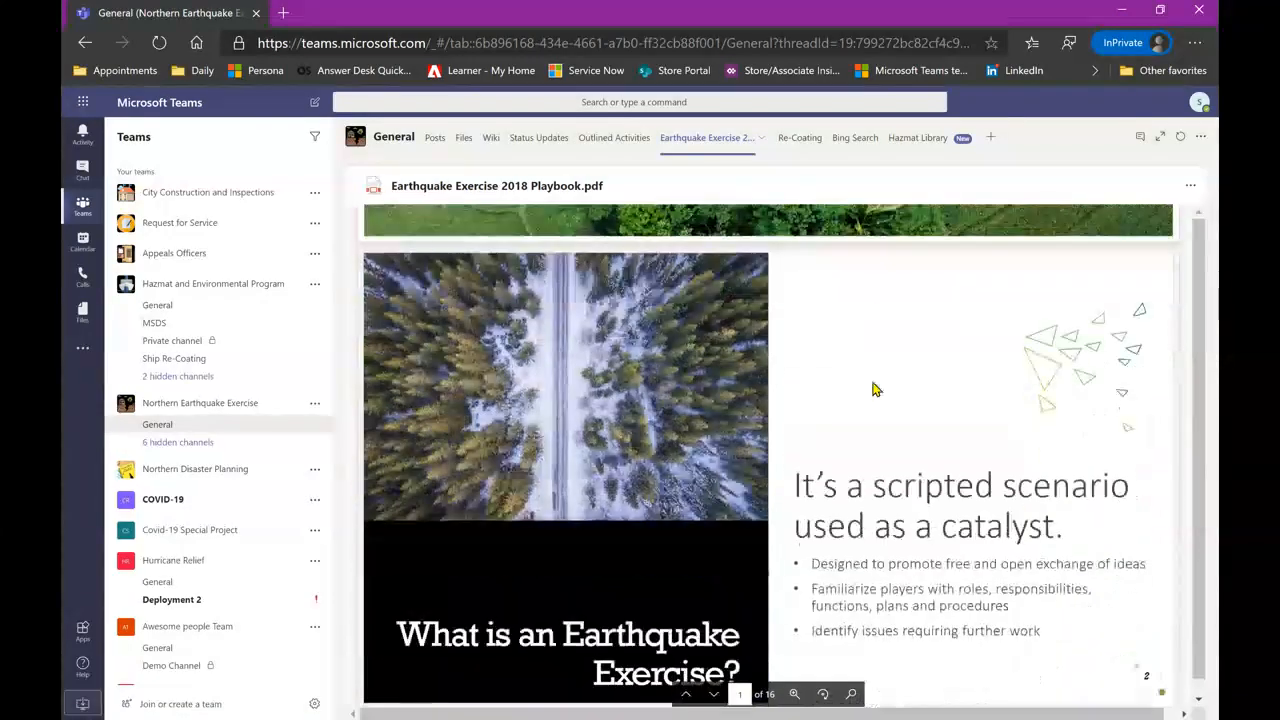
pyautogui.scroll(-5, 872, 390)
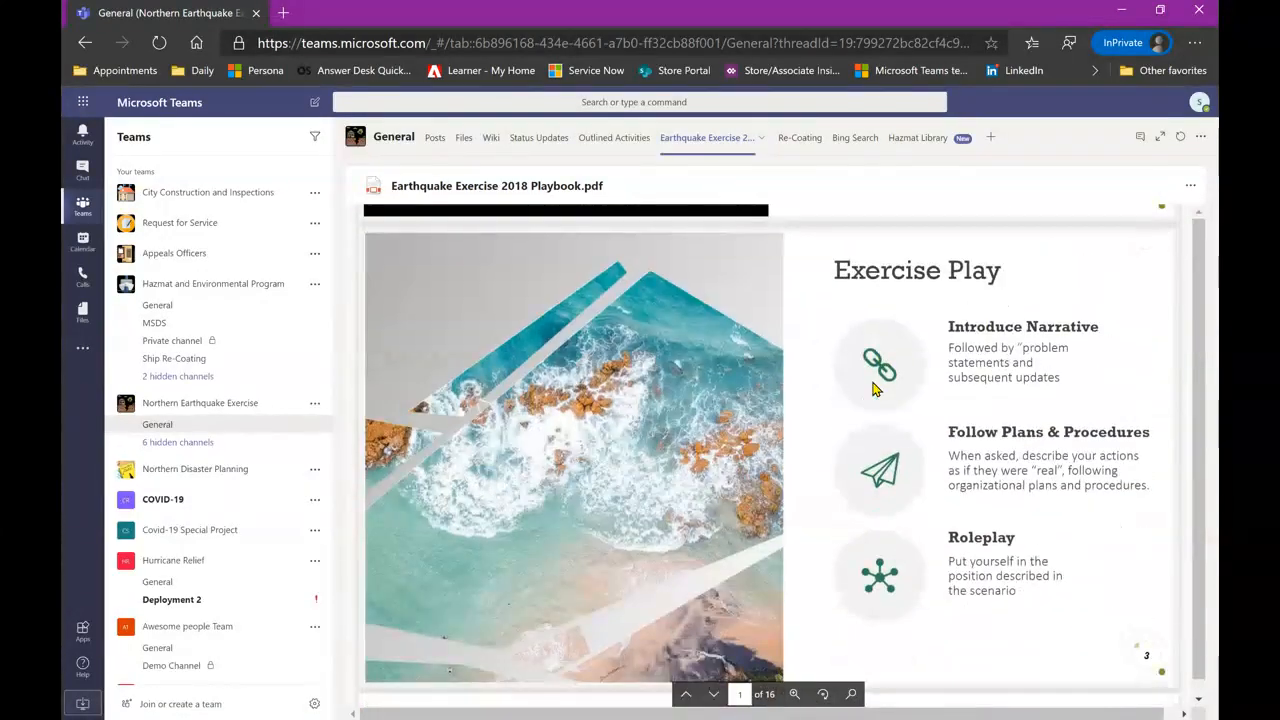
pyautogui.scroll(-2, 872, 390)
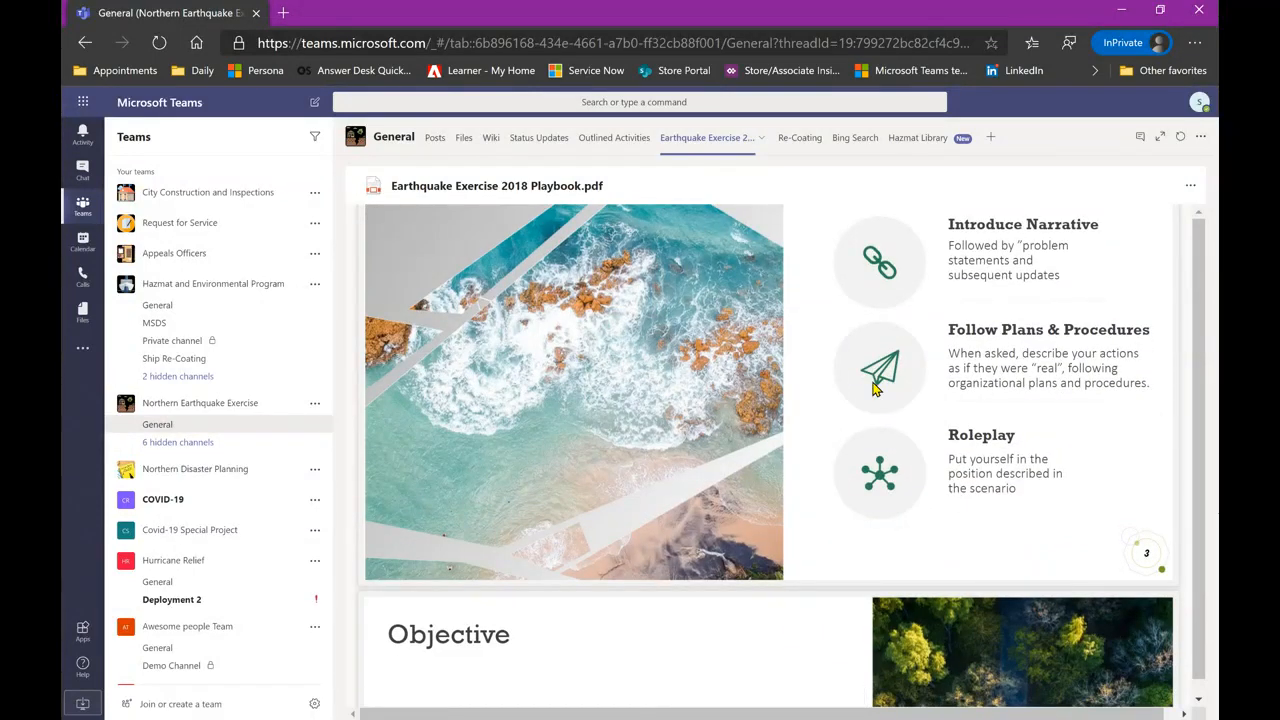
pyautogui.click(792, 144)
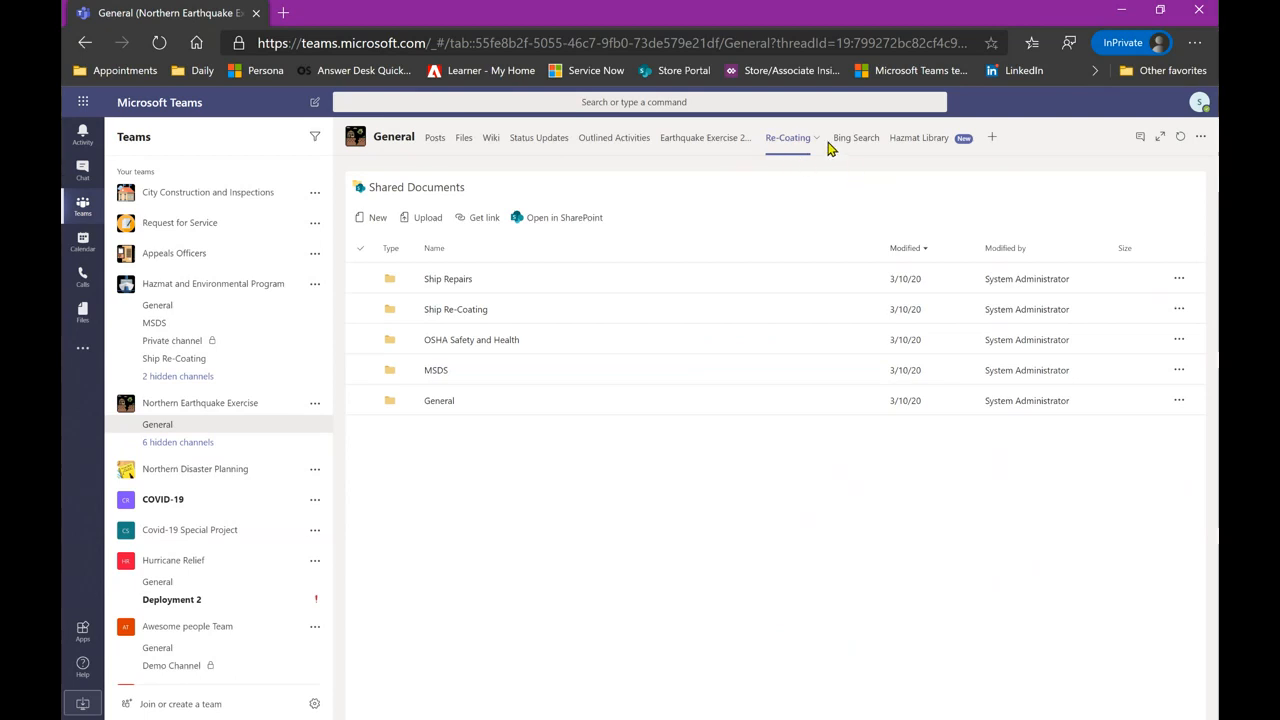
# - Show Bing's search page with news headlines in the channel's Bing Search tab
pyautogui.click(858, 142)
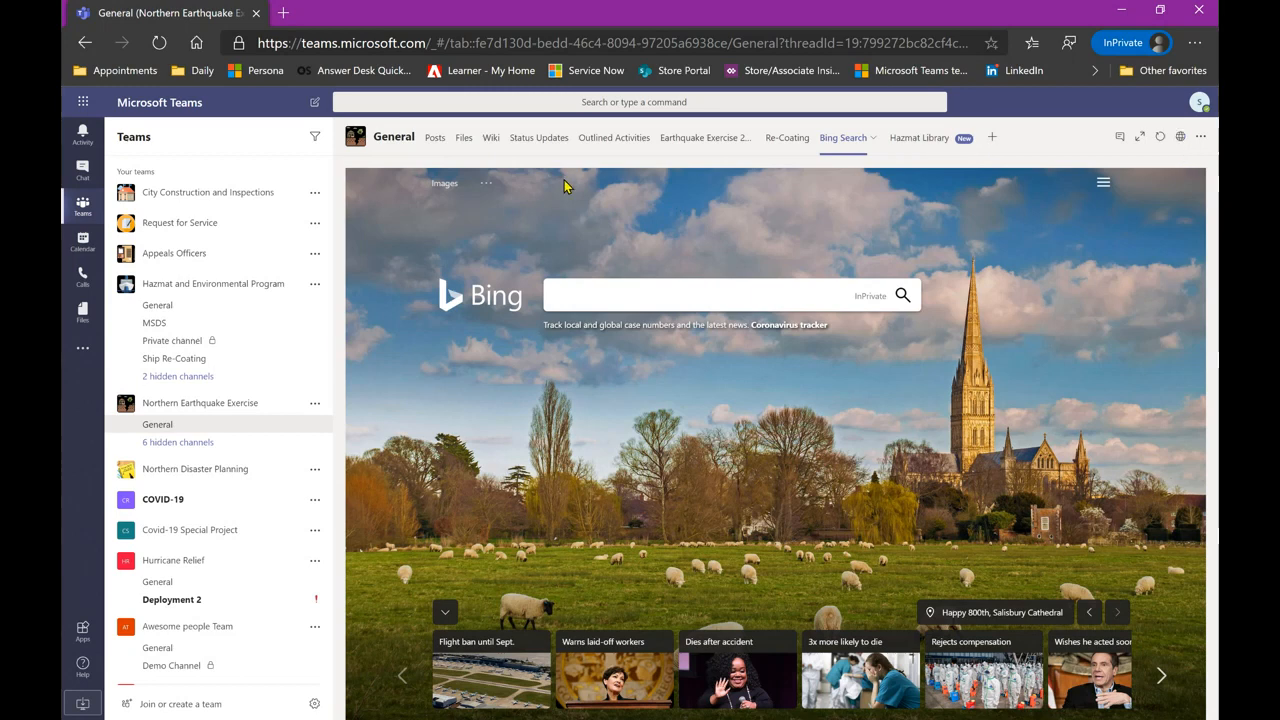
# - Go back to the Posts tab of Northern Earthquake Exercise's General channel
pyautogui.click(434, 140)
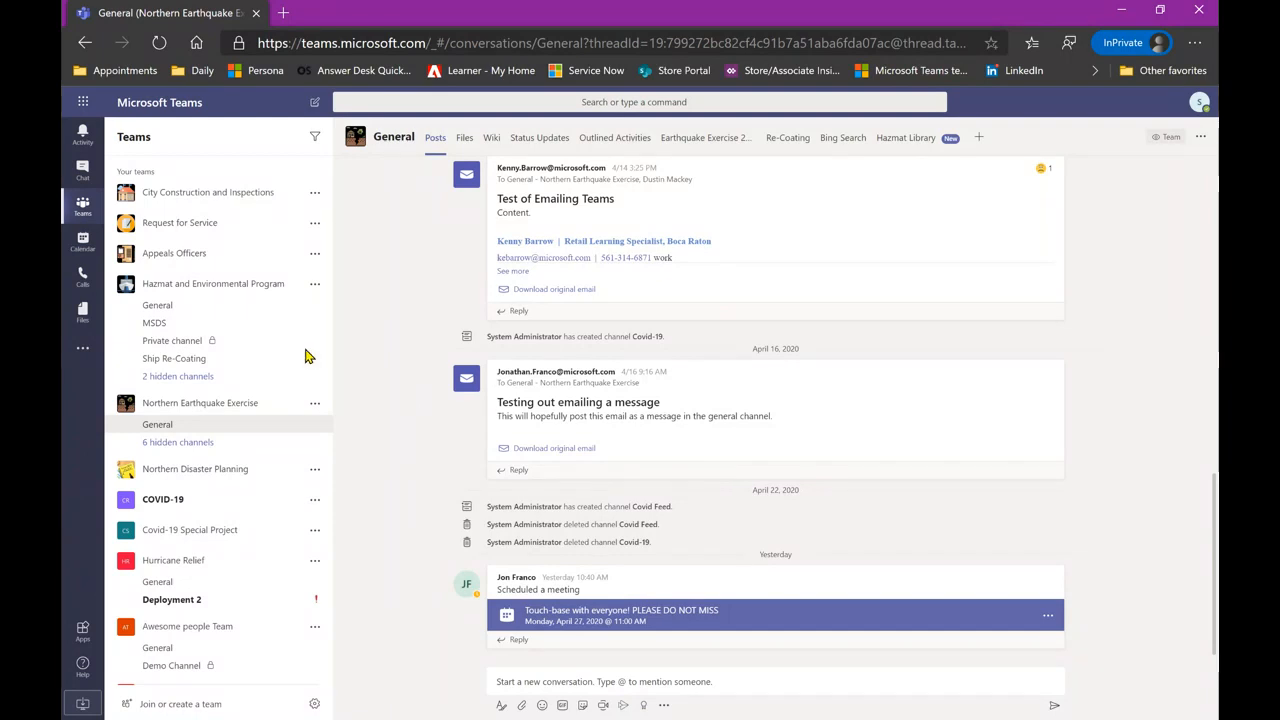
# - Scroll back through the pinned one-on-one chat's message history, then return to Teams
pyautogui.click(80, 174)
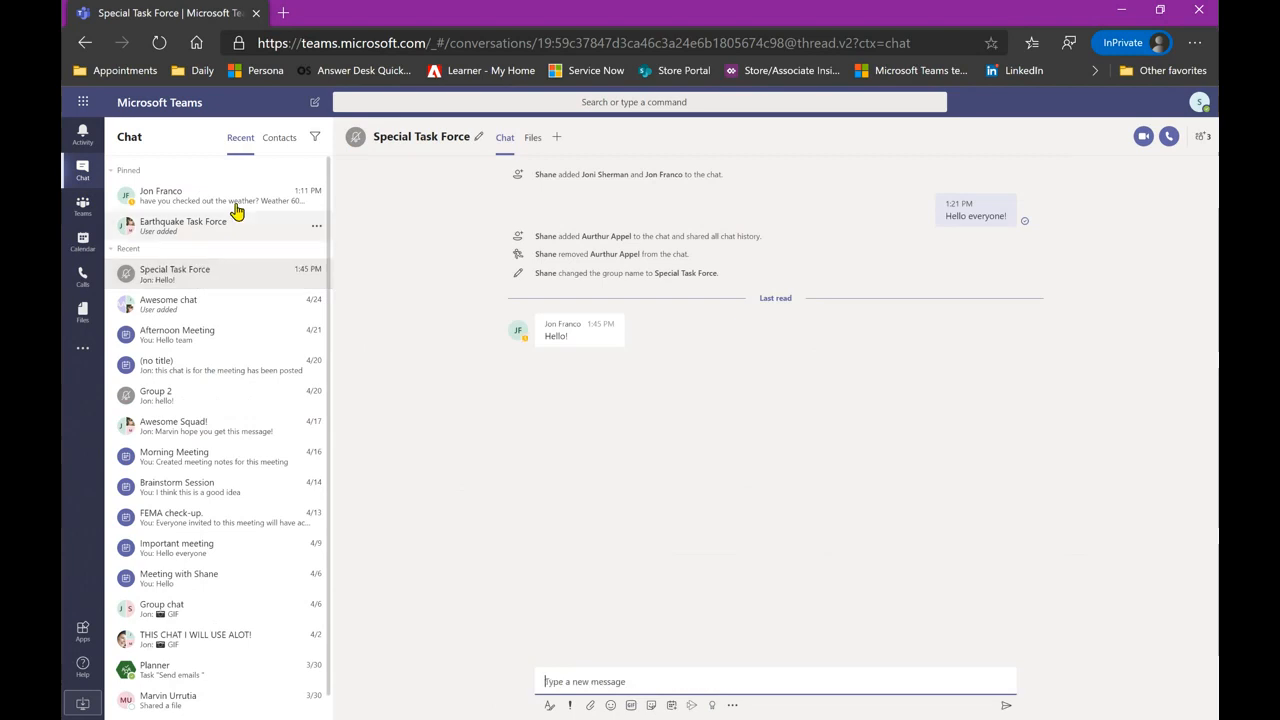
pyautogui.click(215, 204)
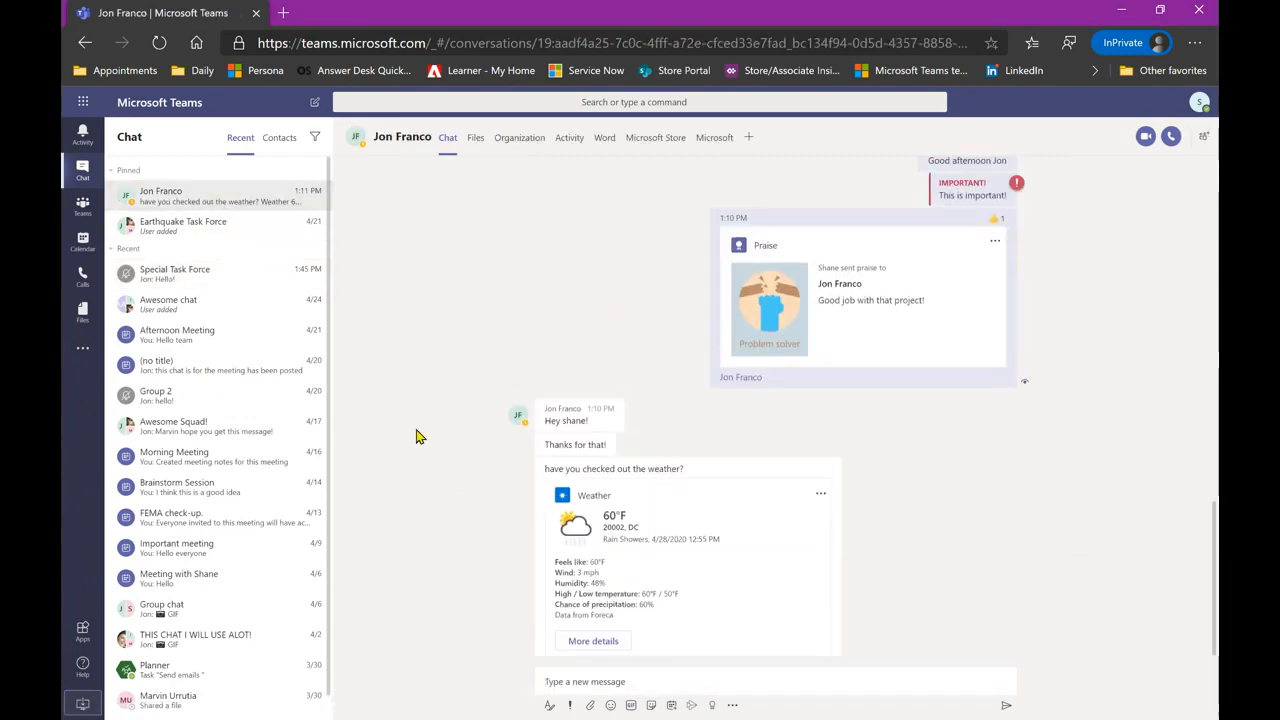
pyautogui.scroll(3, 417, 436)
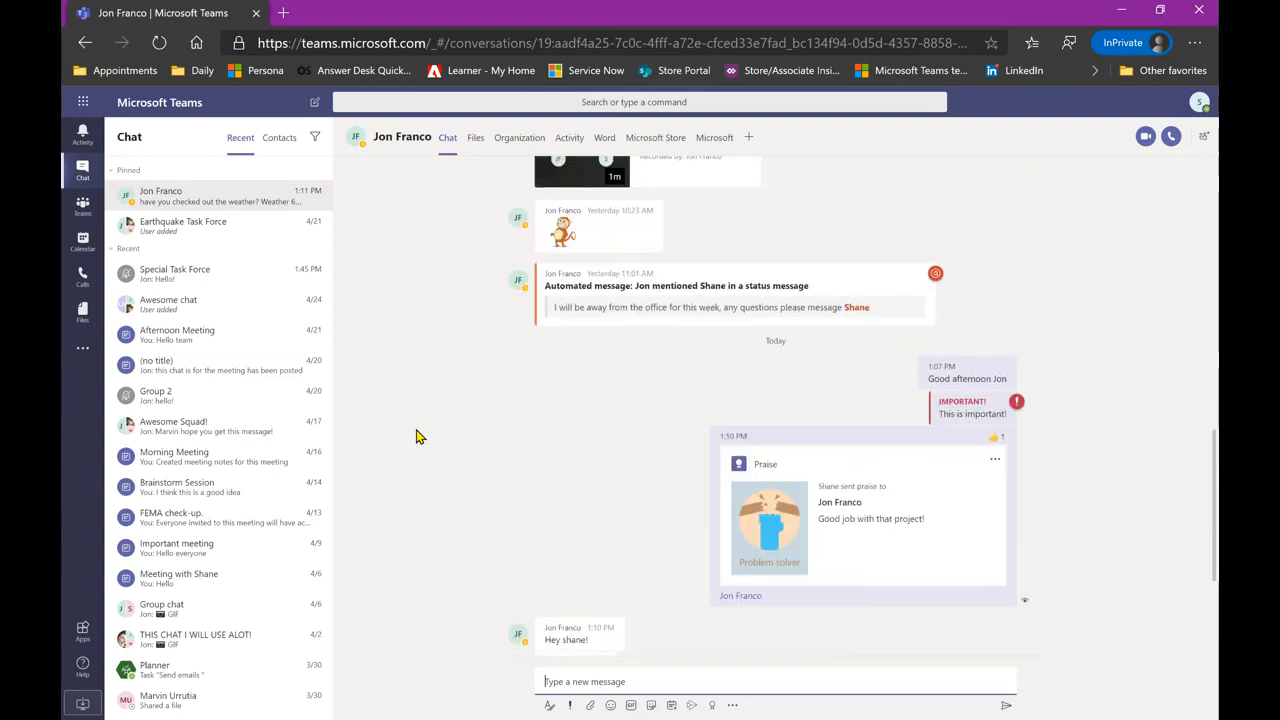
pyautogui.scroll(5, 455, 528)
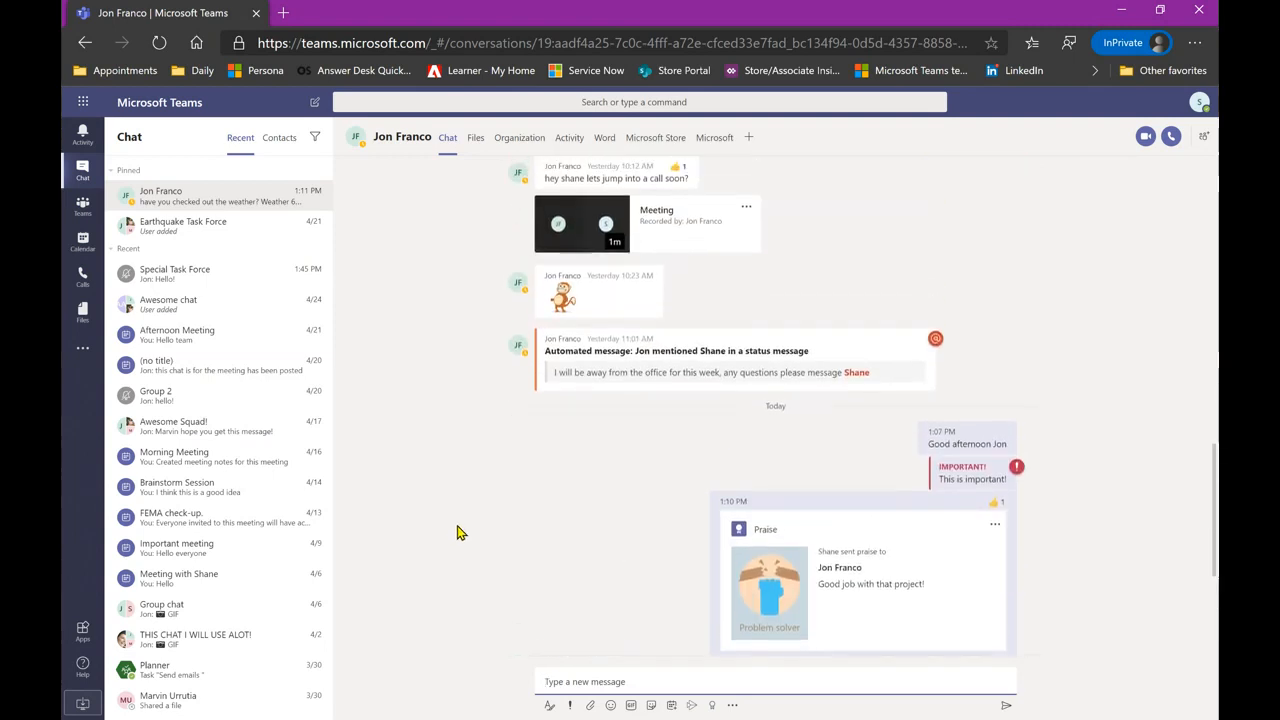
pyautogui.scroll(5, 473, 566)
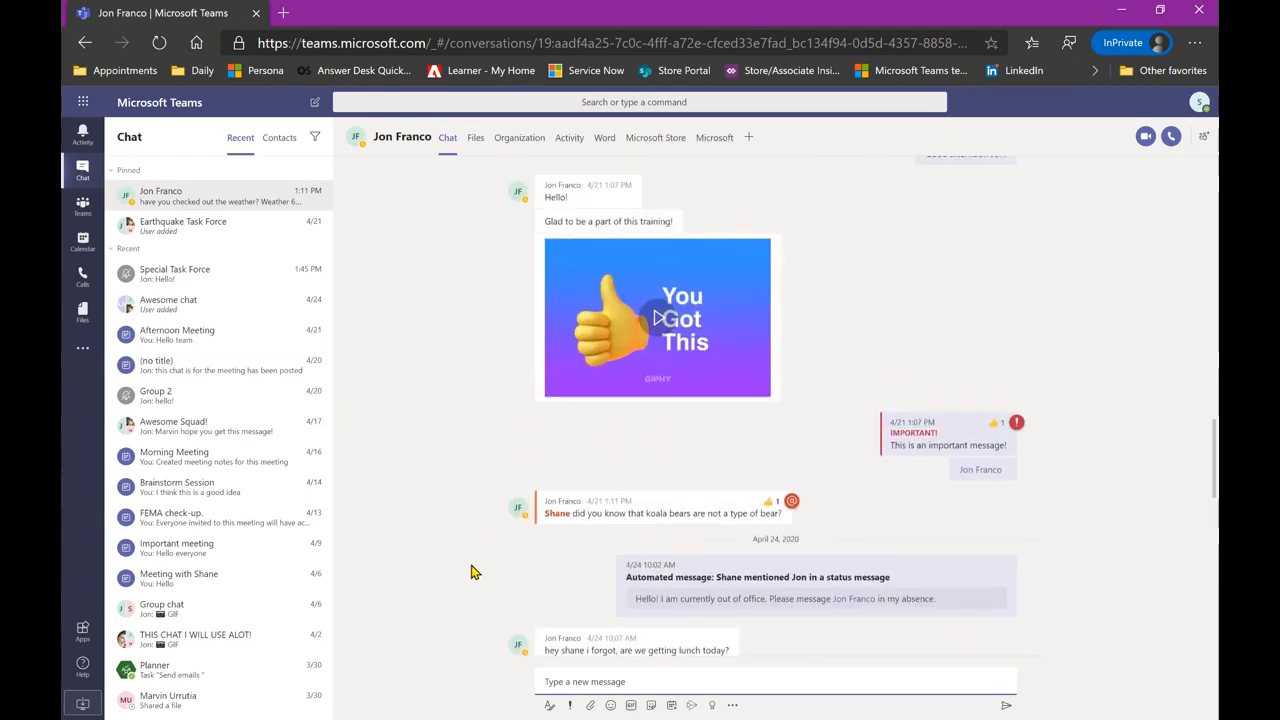
pyautogui.scroll(1, 474, 572)
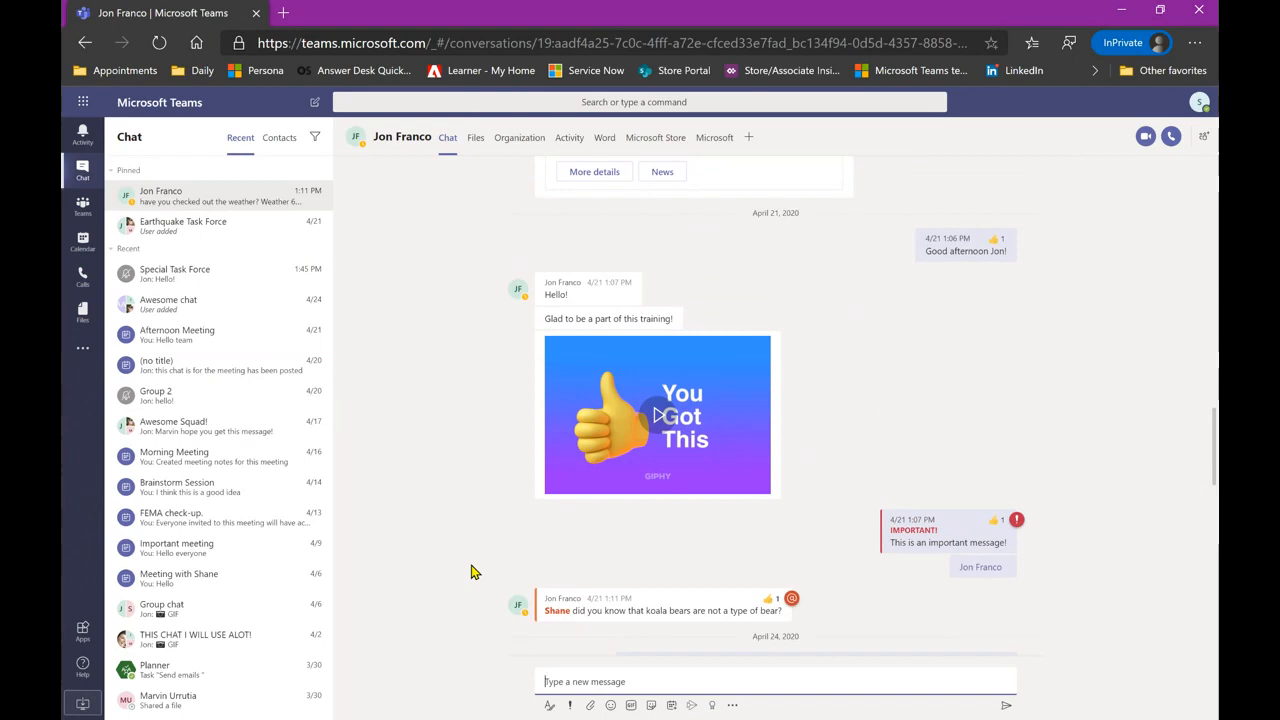
pyautogui.scroll(-8, 474, 572)
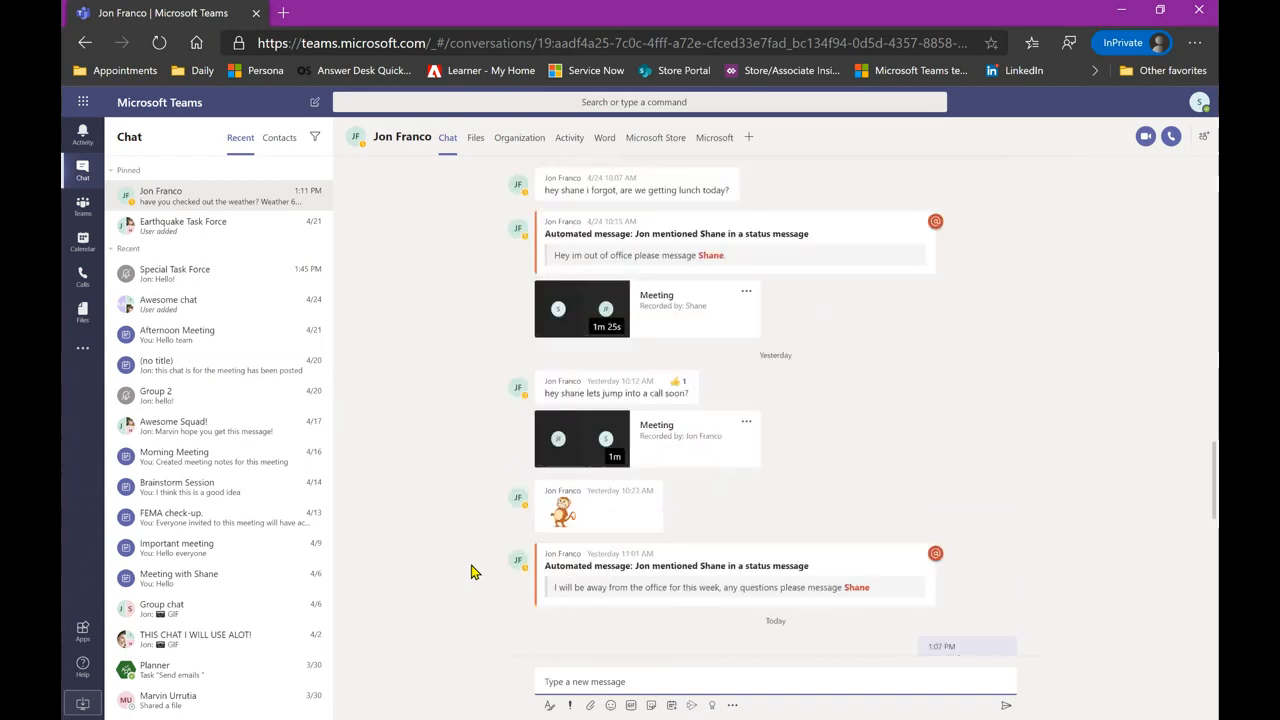
pyautogui.scroll(-3, 474, 572)
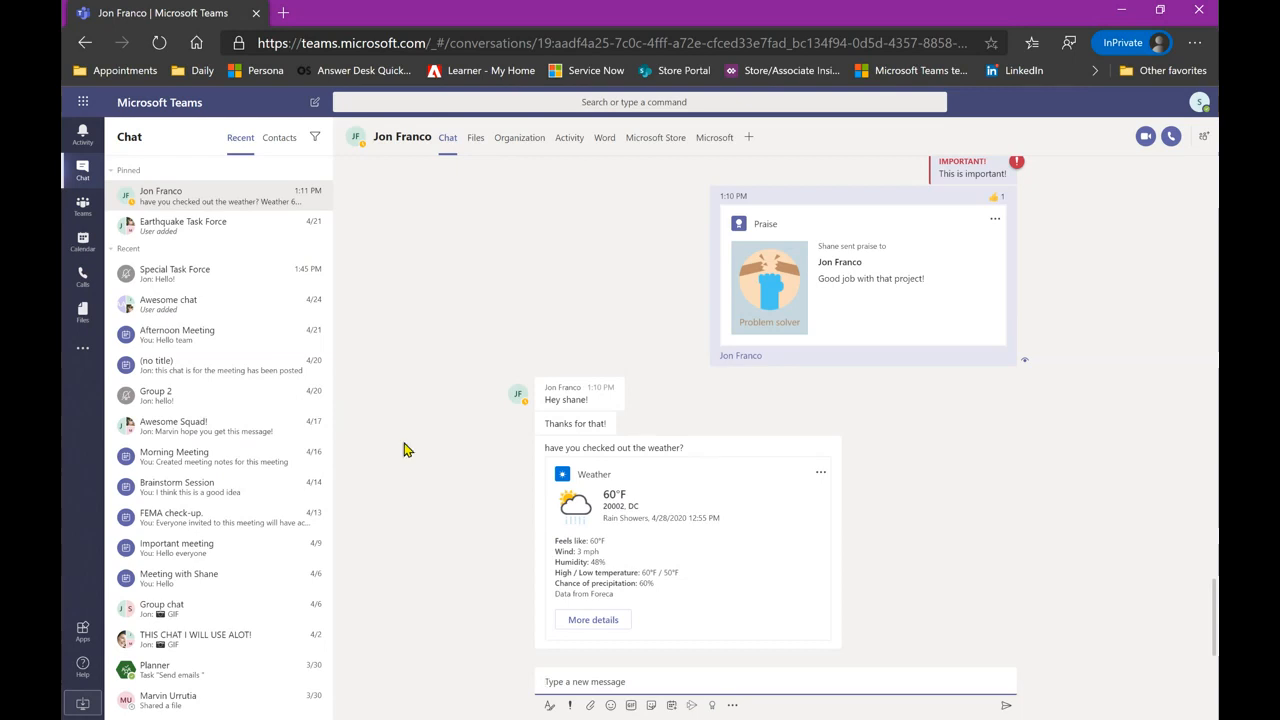
pyautogui.click(84, 209)
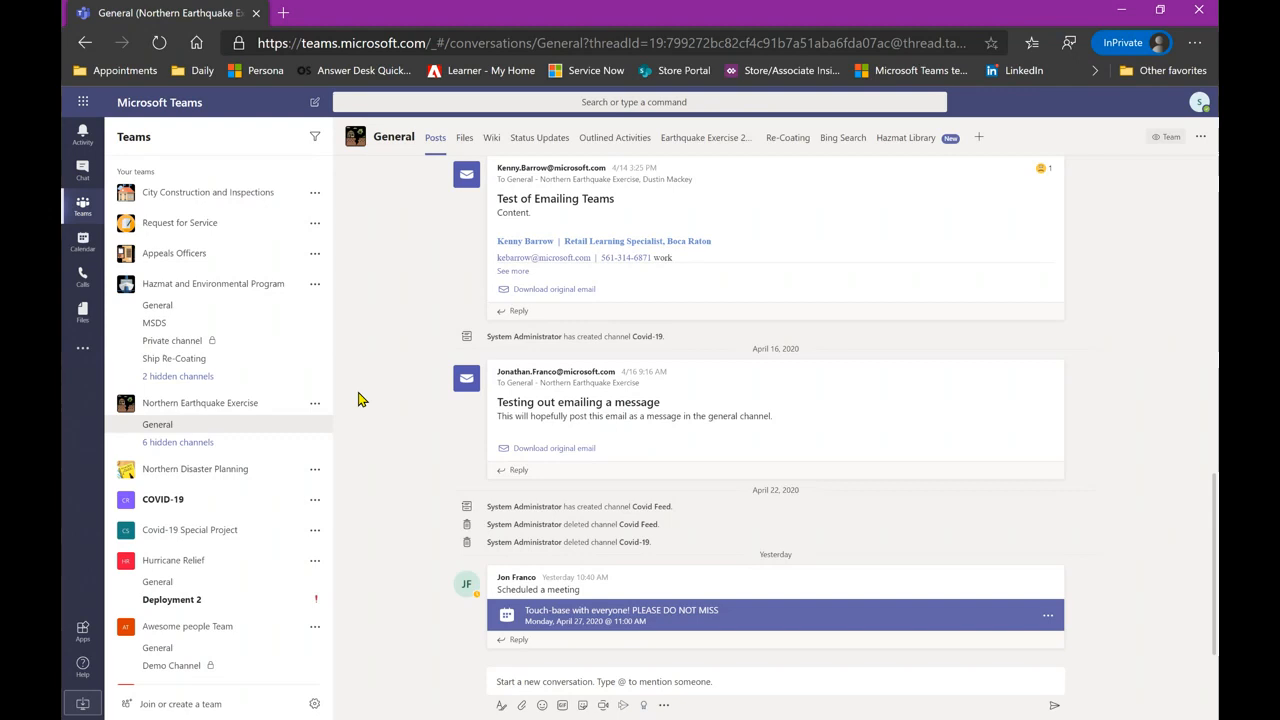
# - Open Manage tags for the Hazmat and Environmental Program team, showing its Accountants tag
pyautogui.click(314, 285)
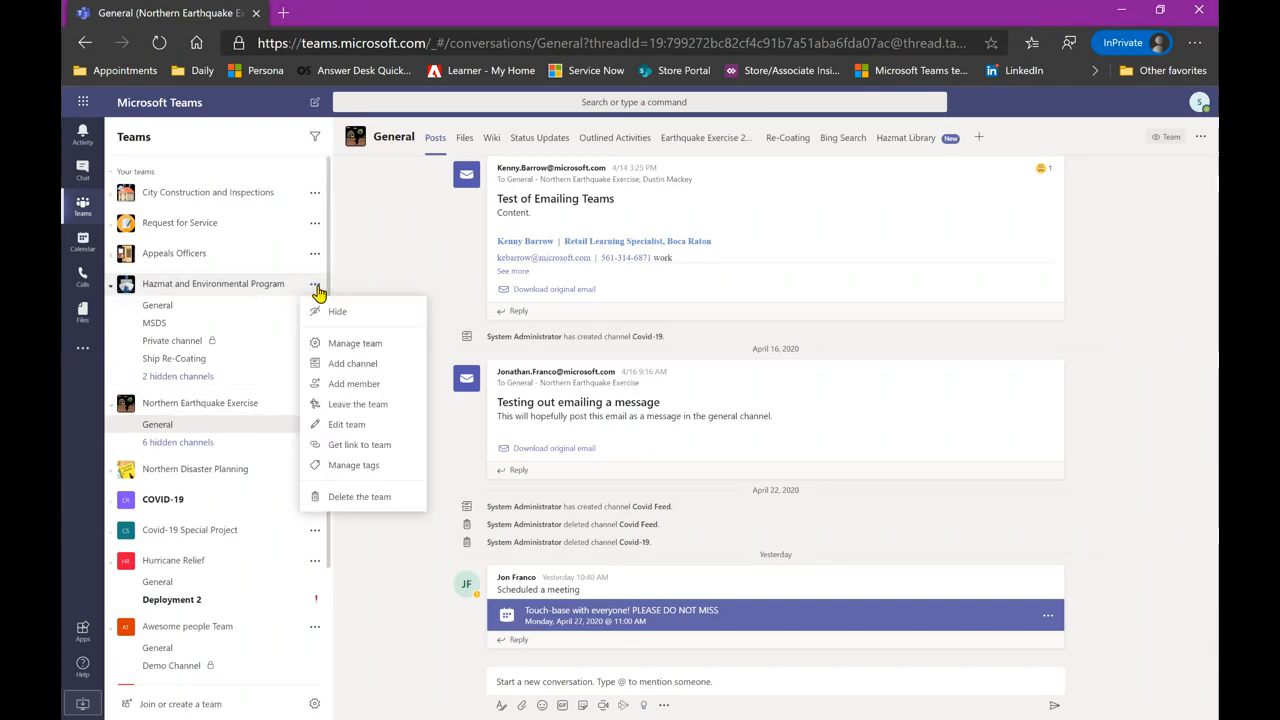
pyautogui.click(372, 466)
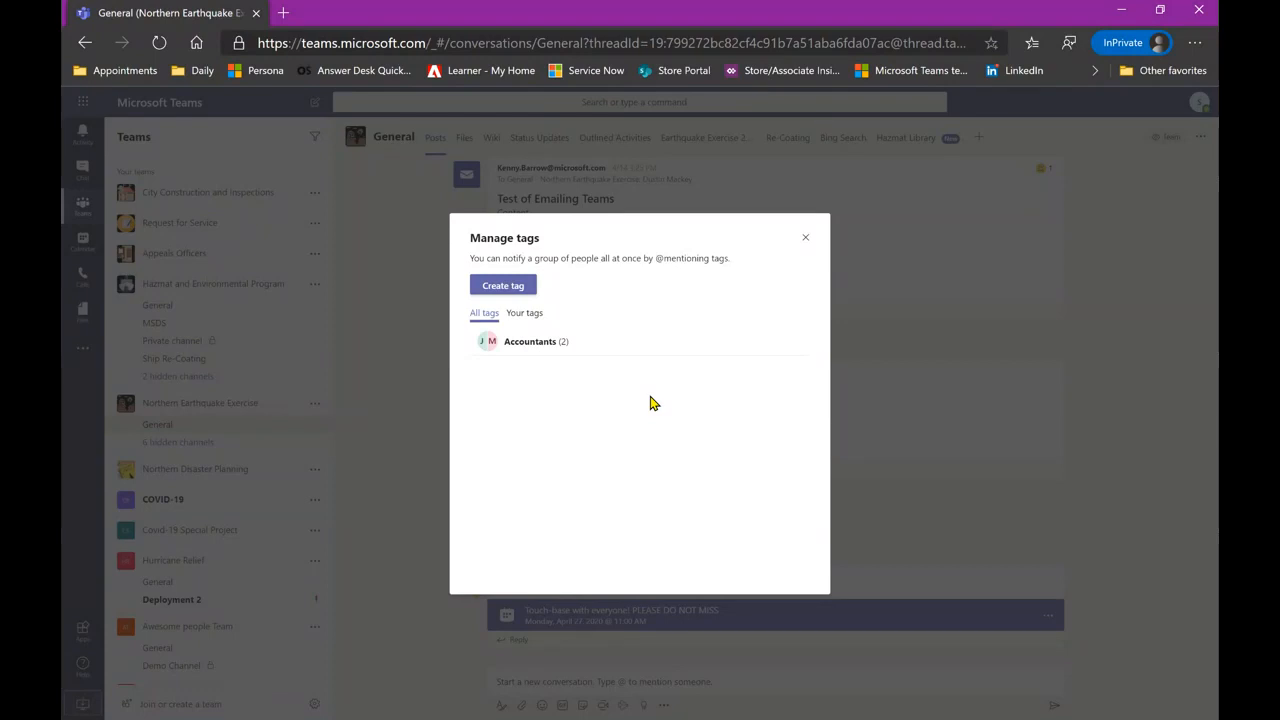
# - Close the Manage tags window, returning to Northern Earthquake Exercise's General channel posts
pyautogui.click(805, 240)
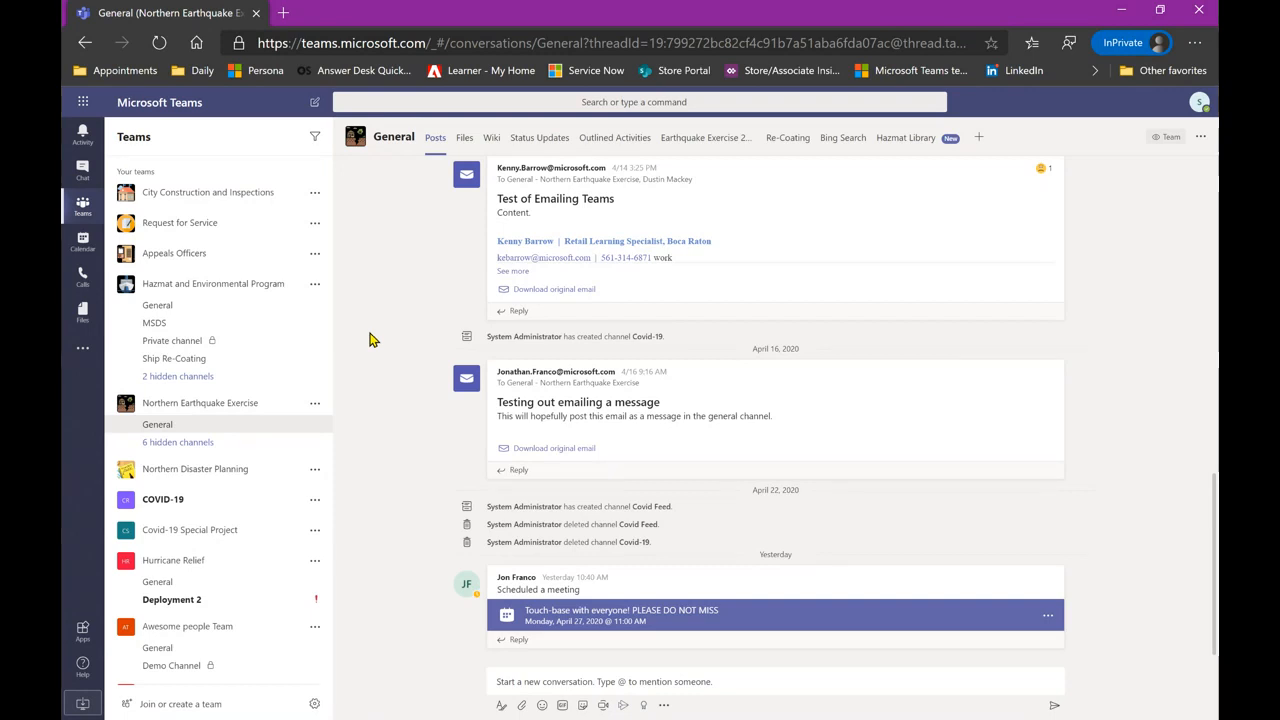
# - Build a private team from scratch named 'The Meeting Team'
pyautogui.click(192, 704)
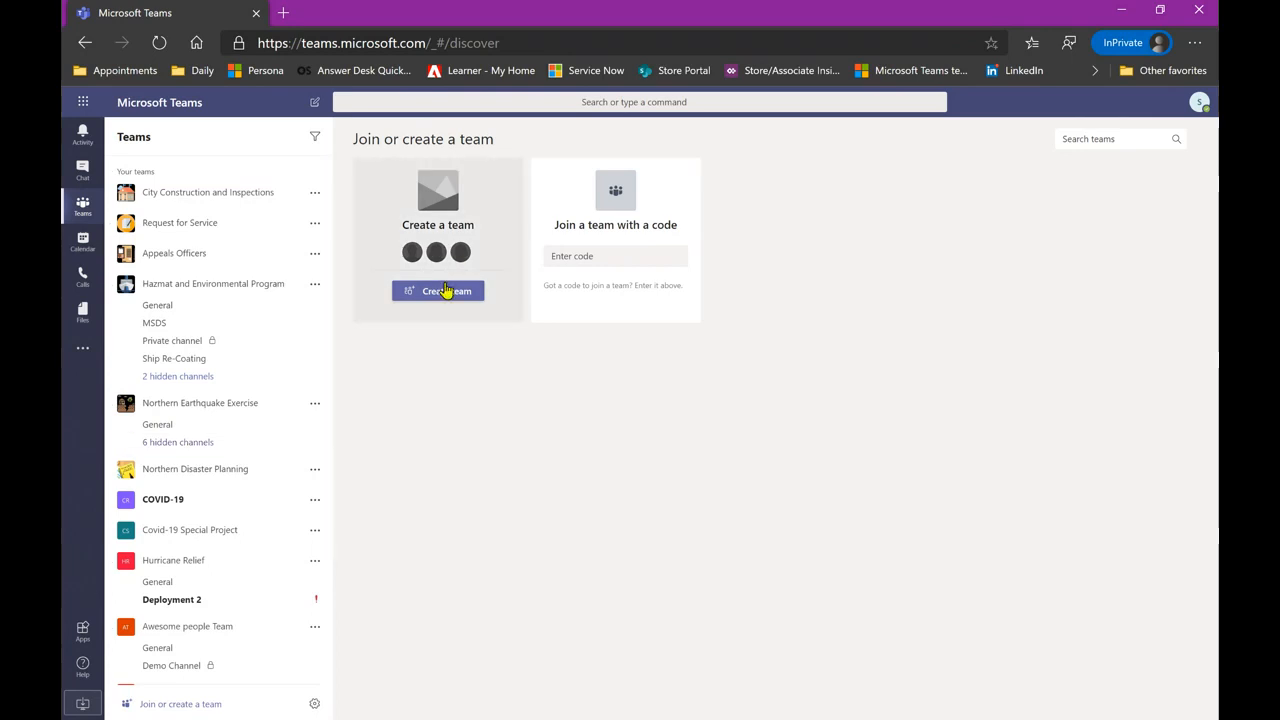
pyautogui.click(445, 290)
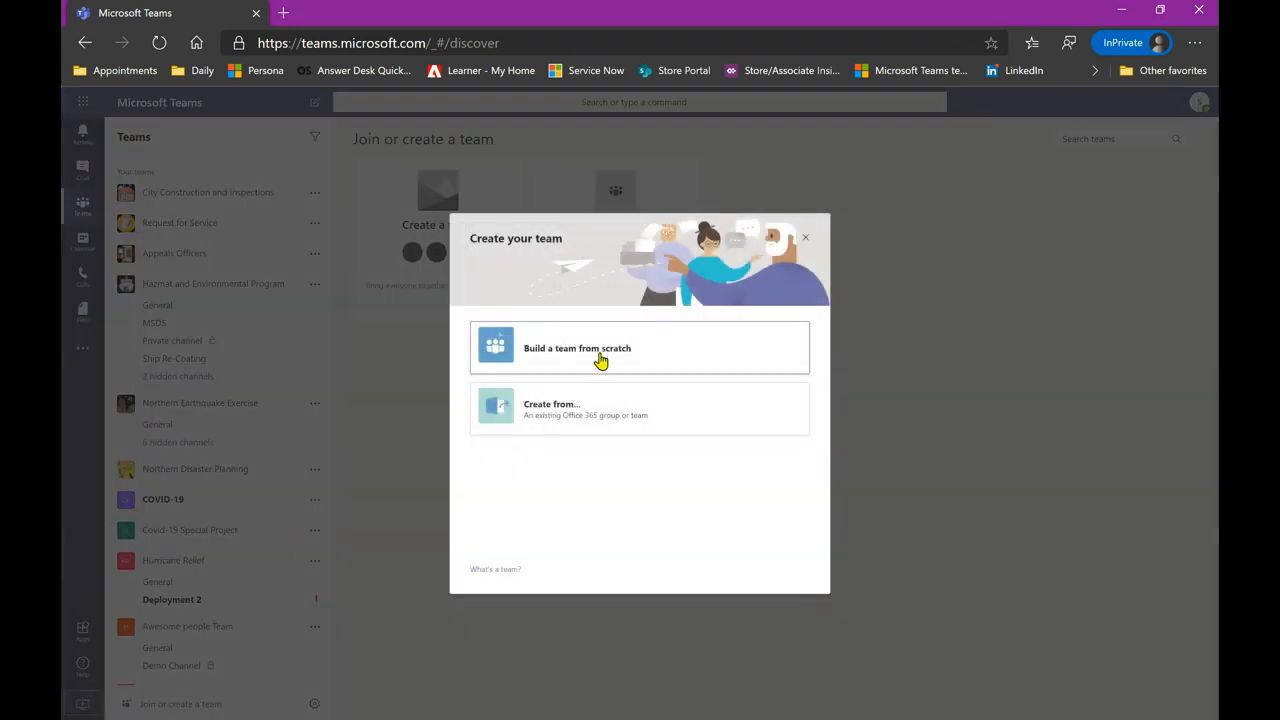
pyautogui.click(687, 348)
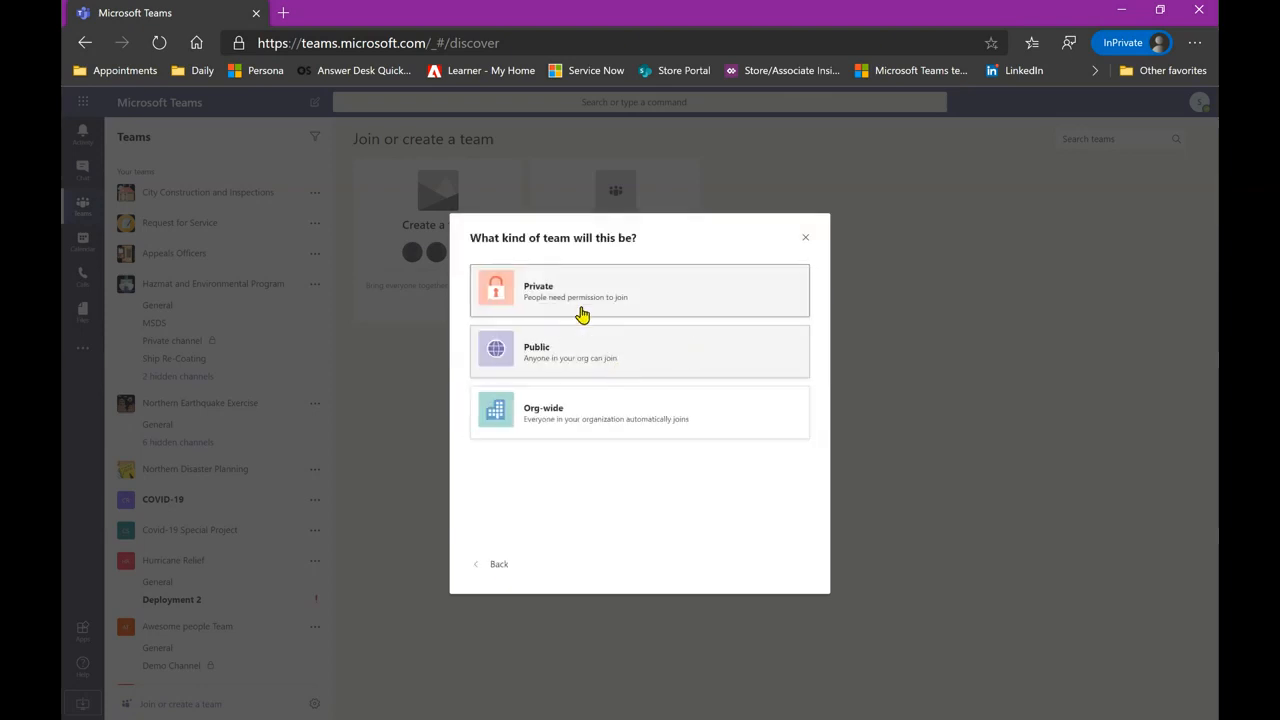
pyautogui.click(682, 302)
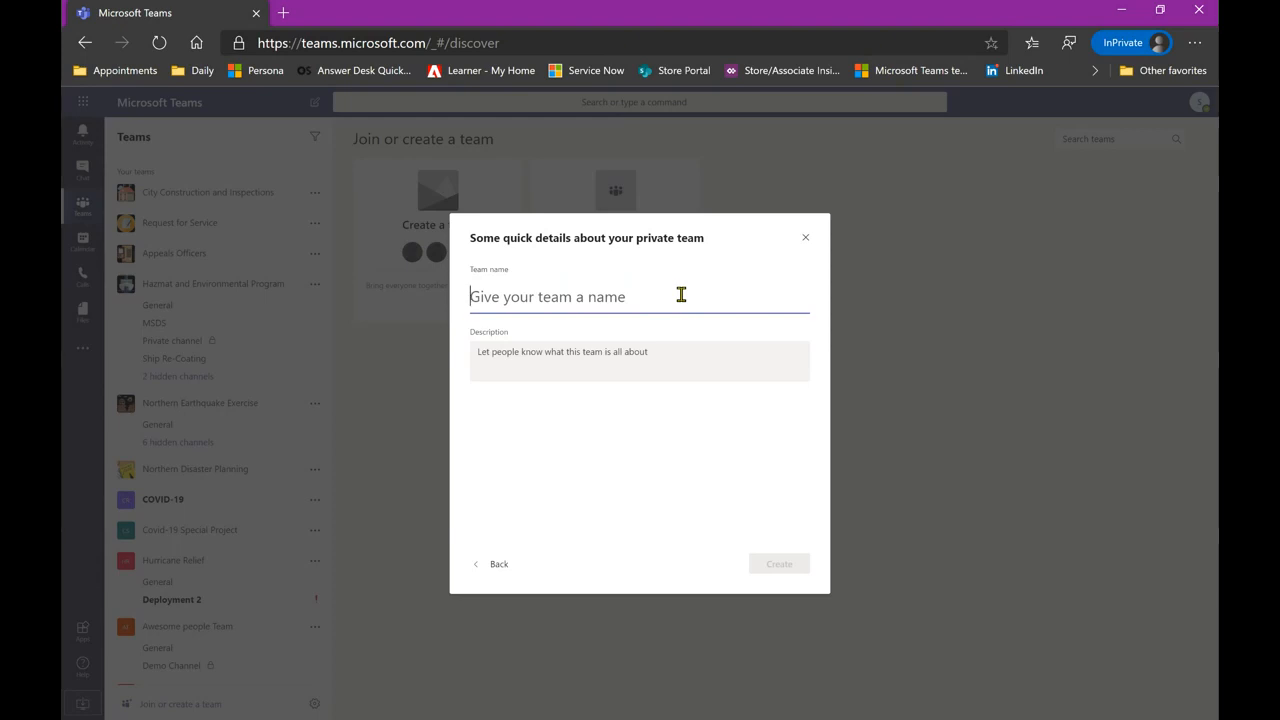
pyautogui.write('The M')
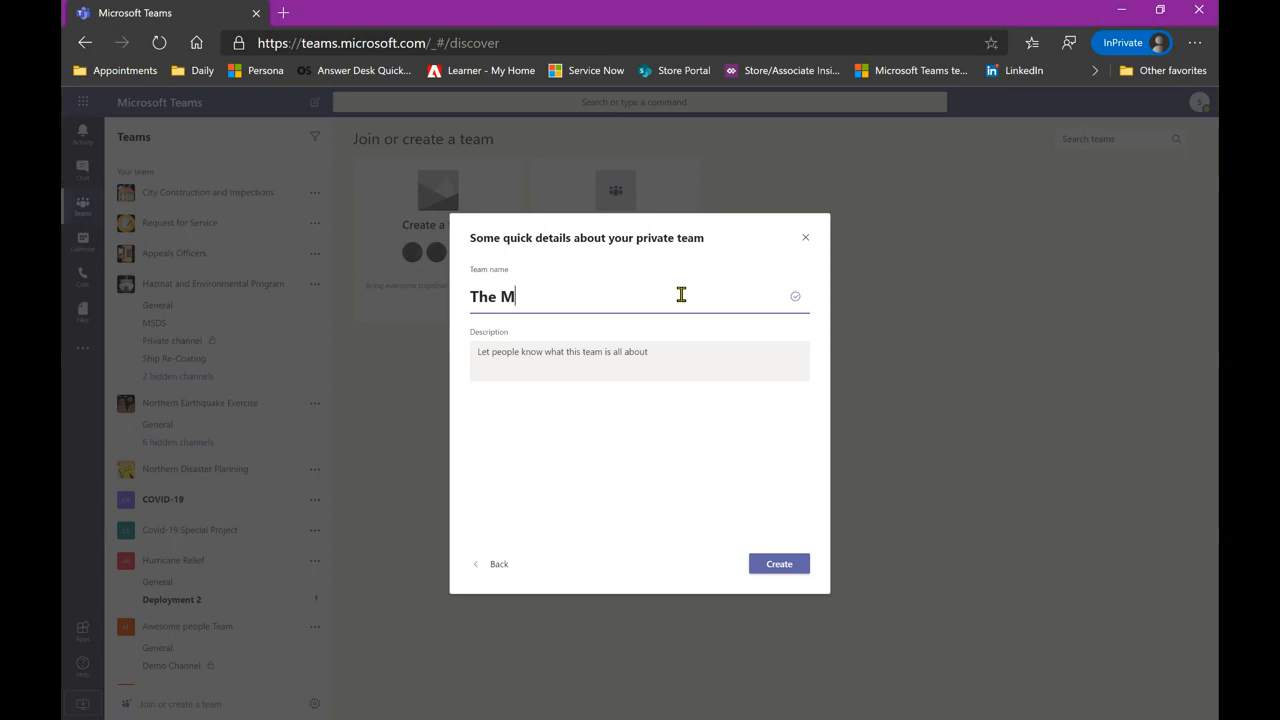
pyautogui.write('Eteeting Team')
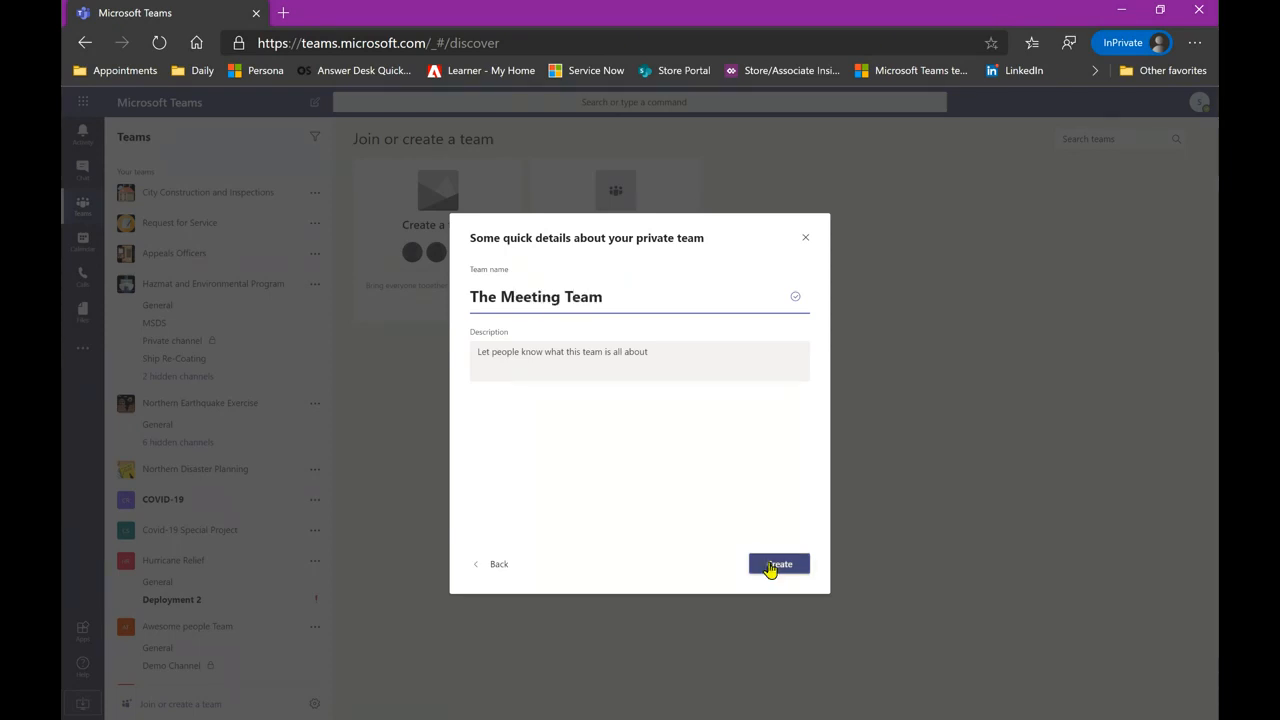
pyautogui.click(772, 564)
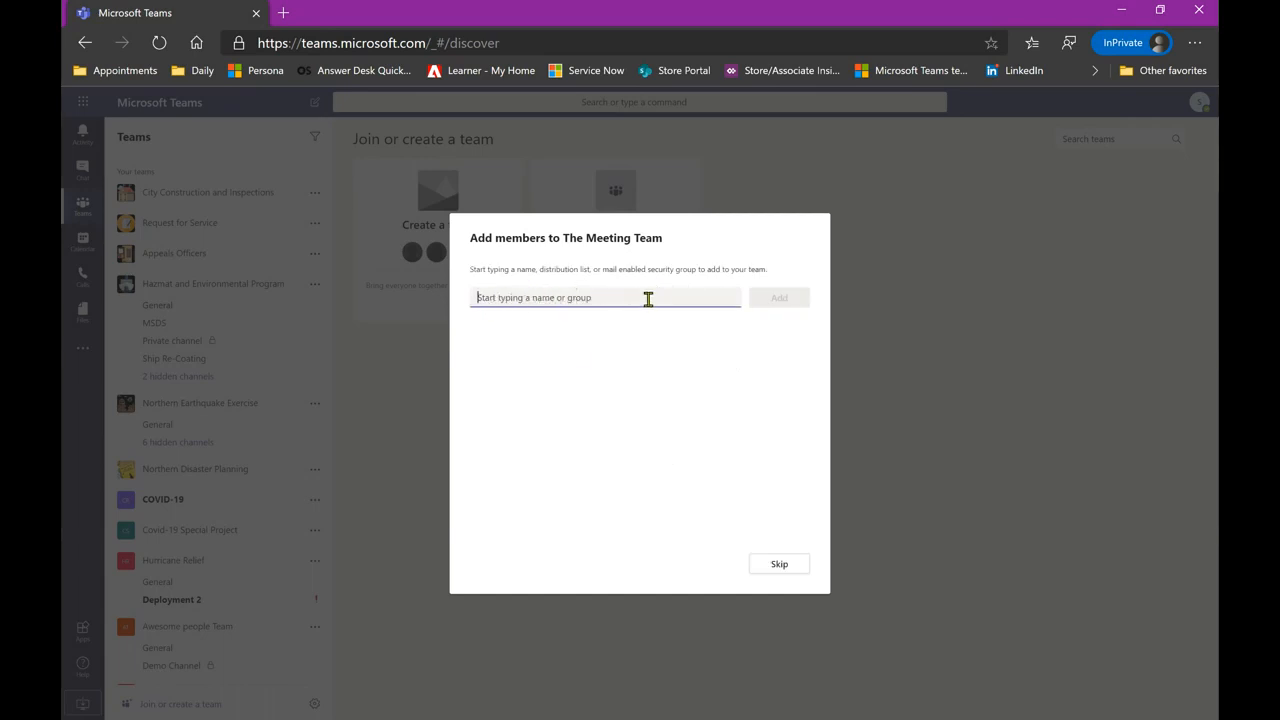
# - Search for four colleagues by name and add them as team members
pyautogui.write('jon')
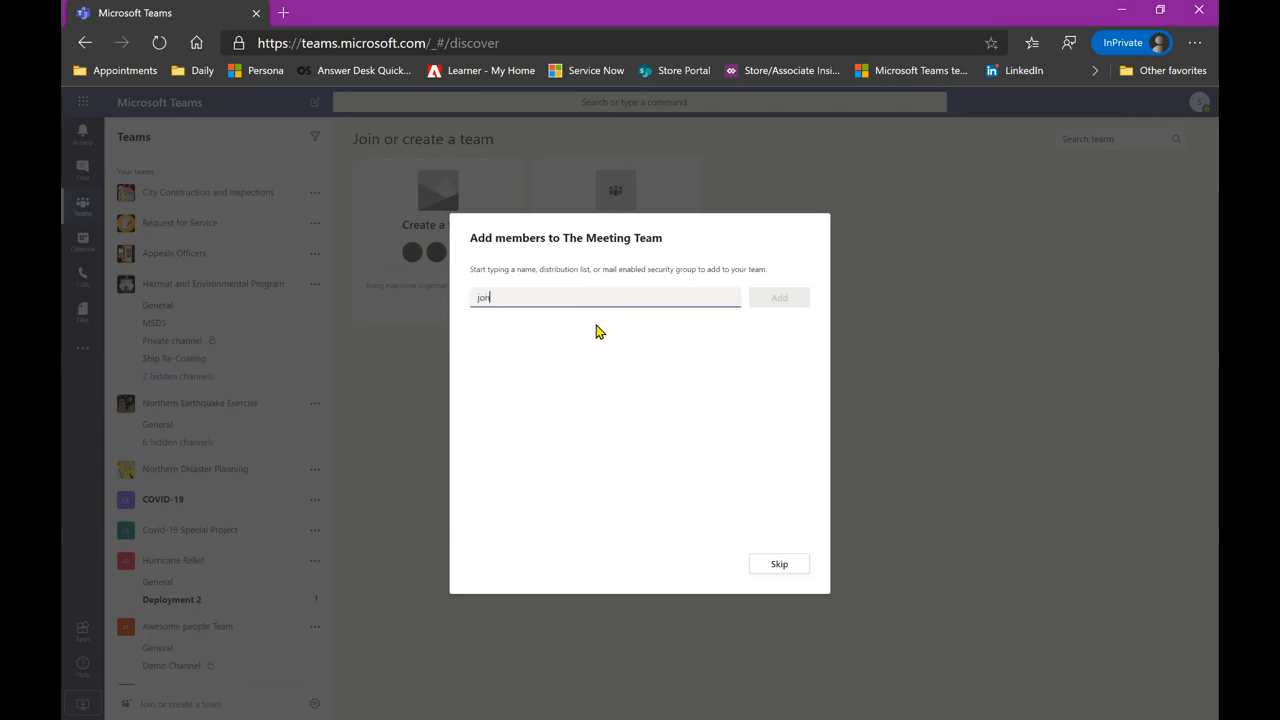
pyautogui.click(565, 326)
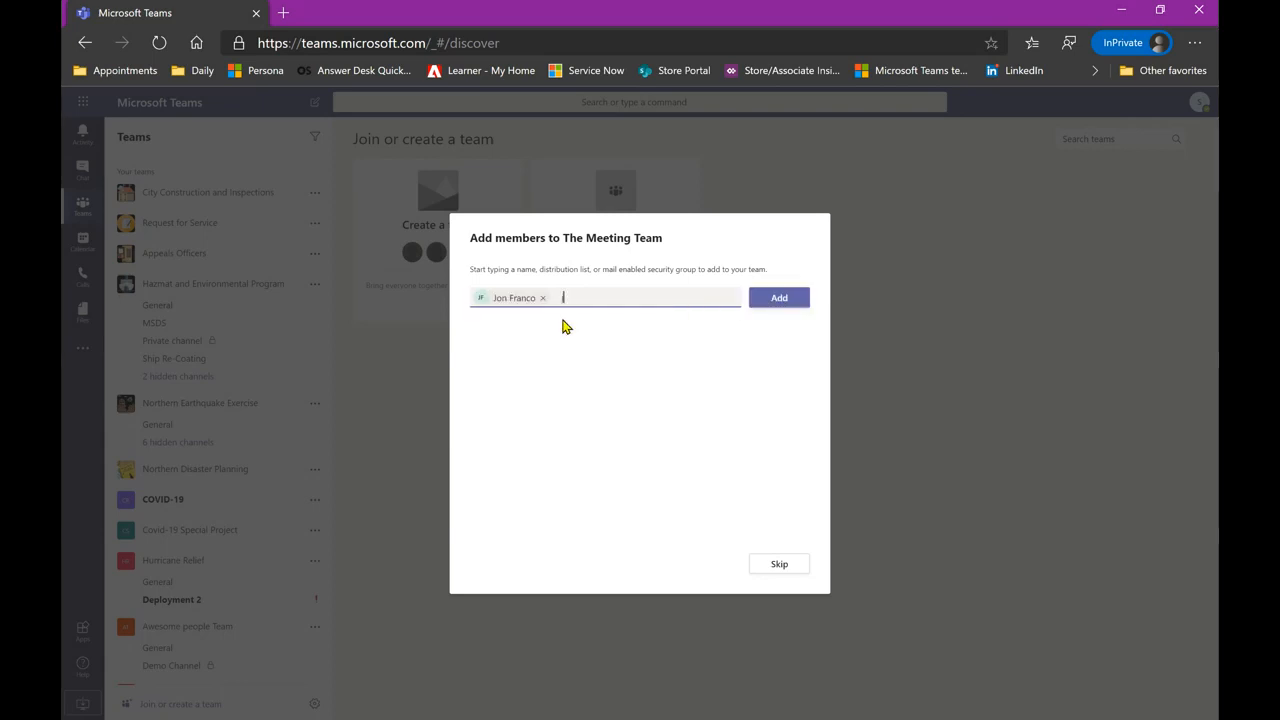
pyautogui.write('jon')
pyautogui.click(650, 366)
pyautogui.write('aur')
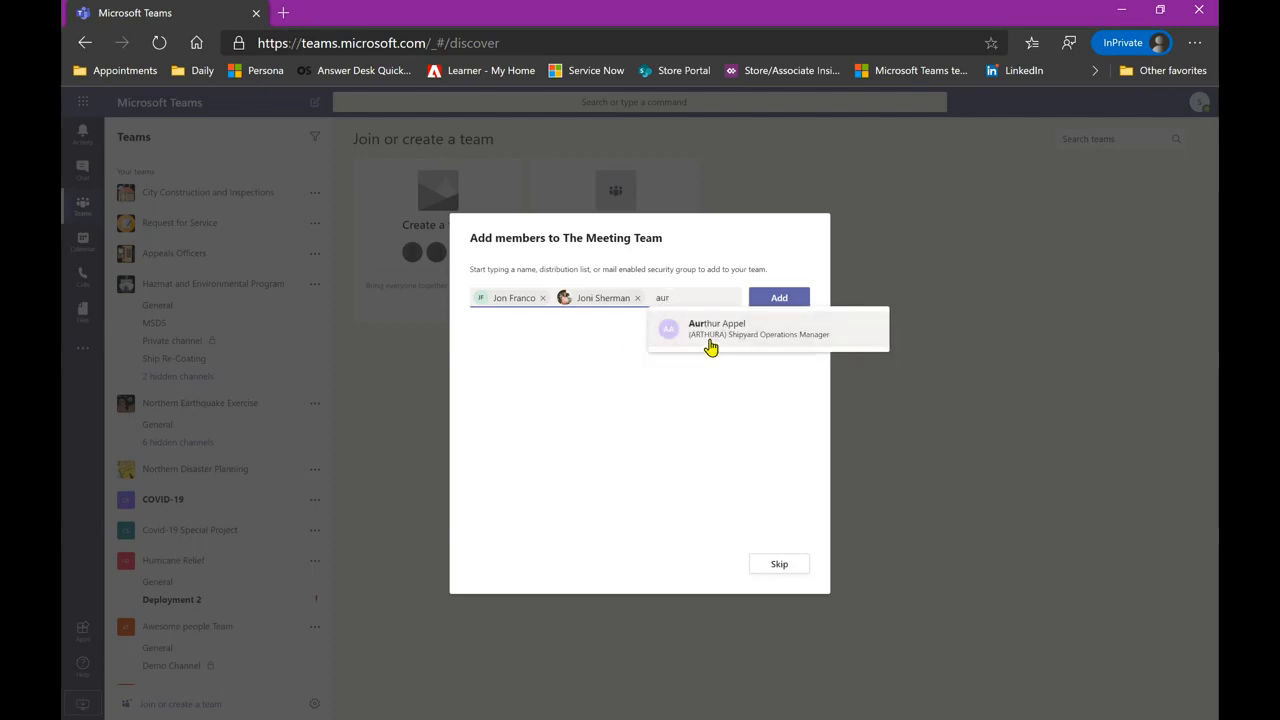
pyautogui.click(711, 346)
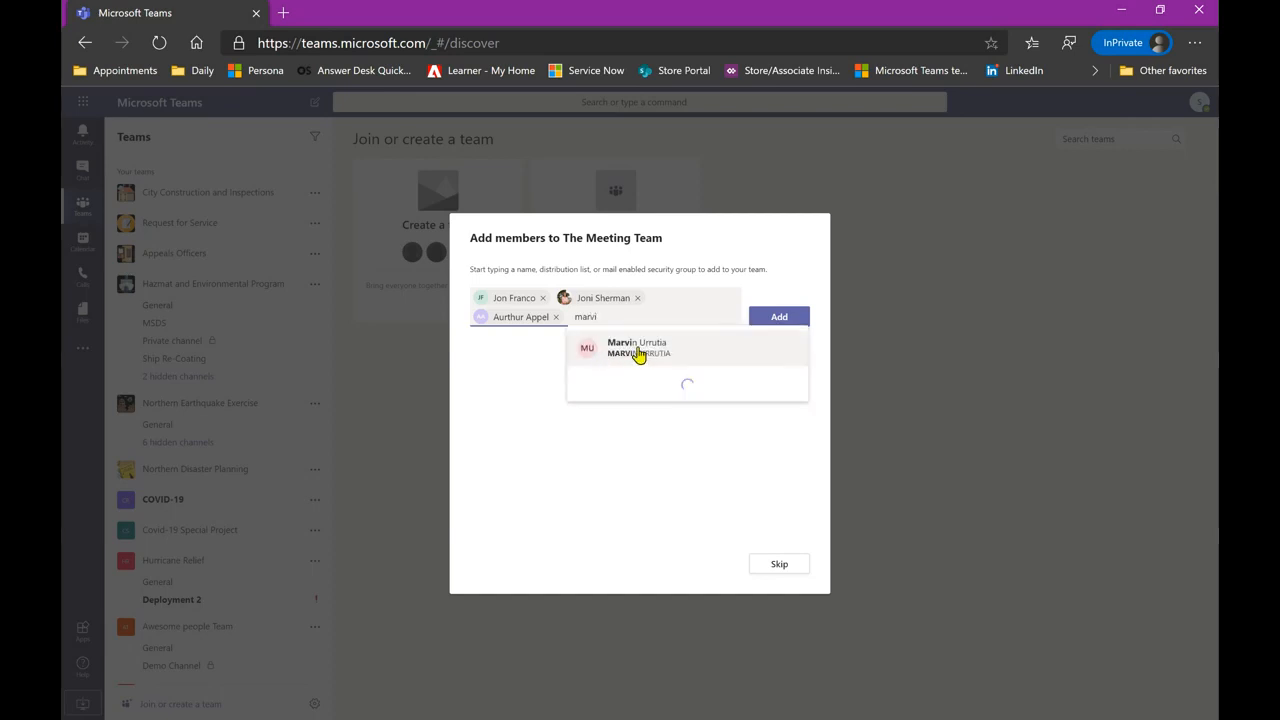
pyautogui.click(637, 352)
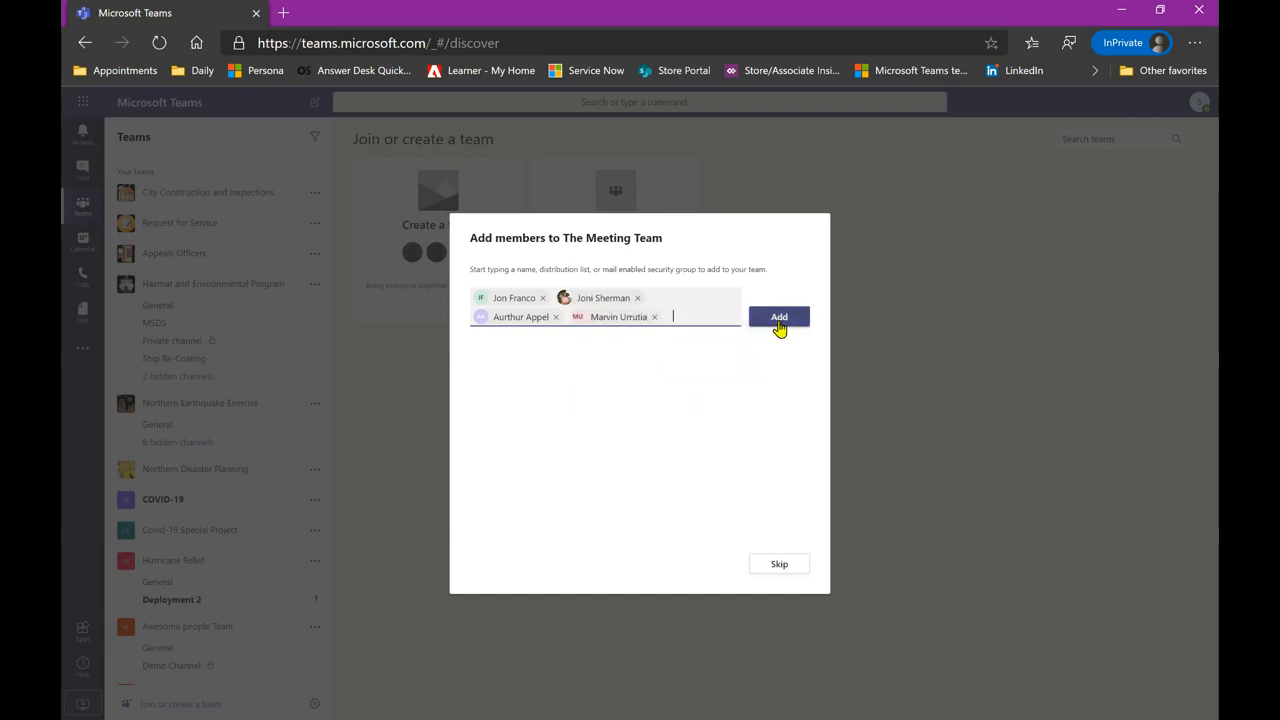
pyautogui.click(780, 318)
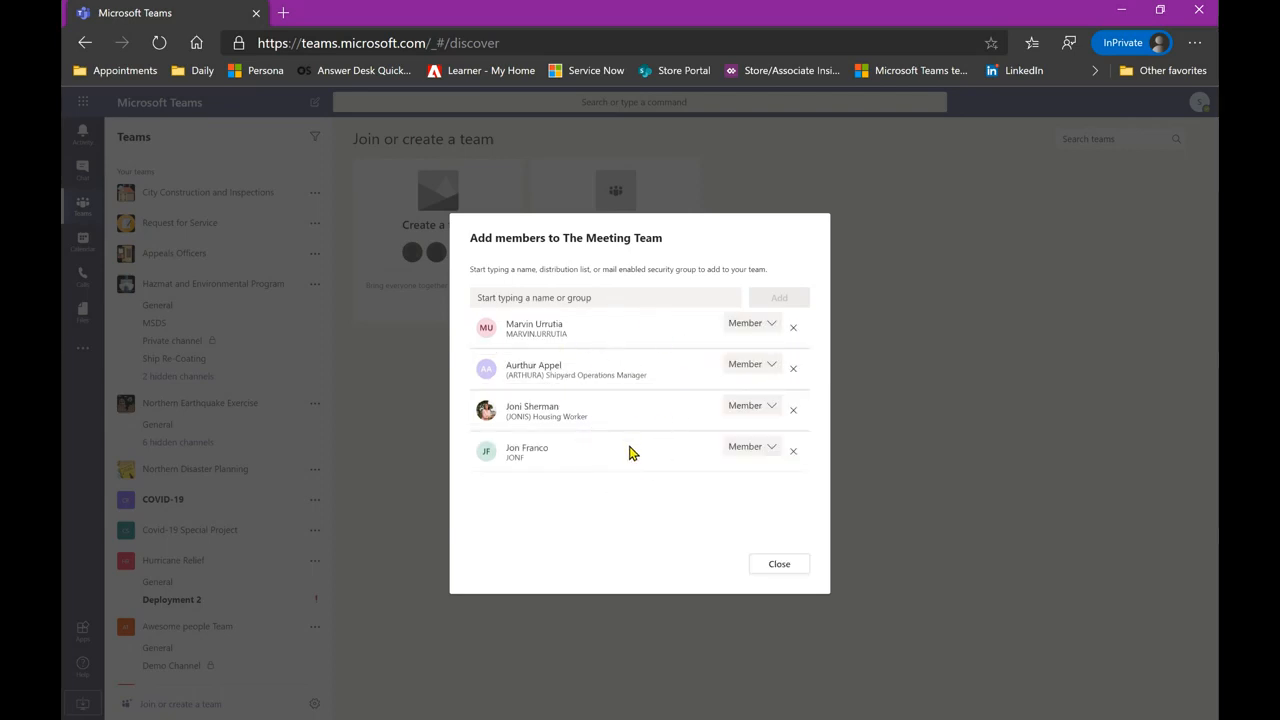
# - Make the first added colleague a team owner and finish, entering the General channel
pyautogui.click(749, 458)
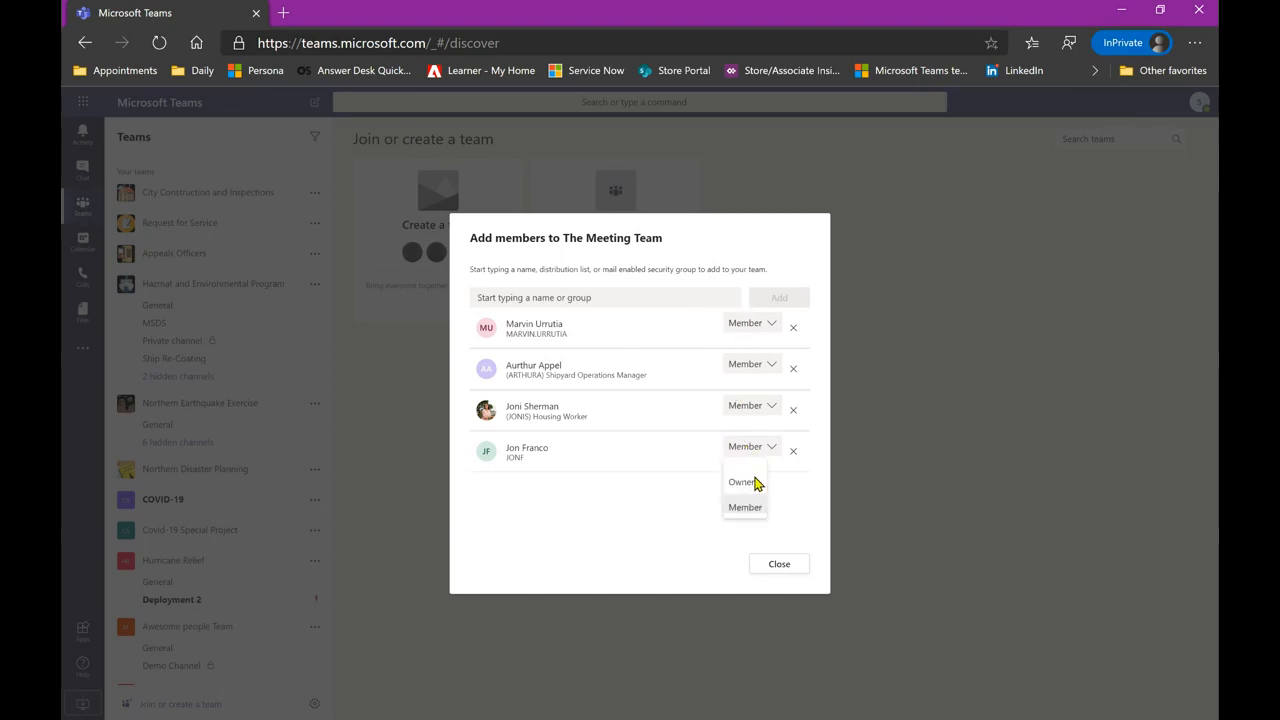
pyautogui.click(743, 482)
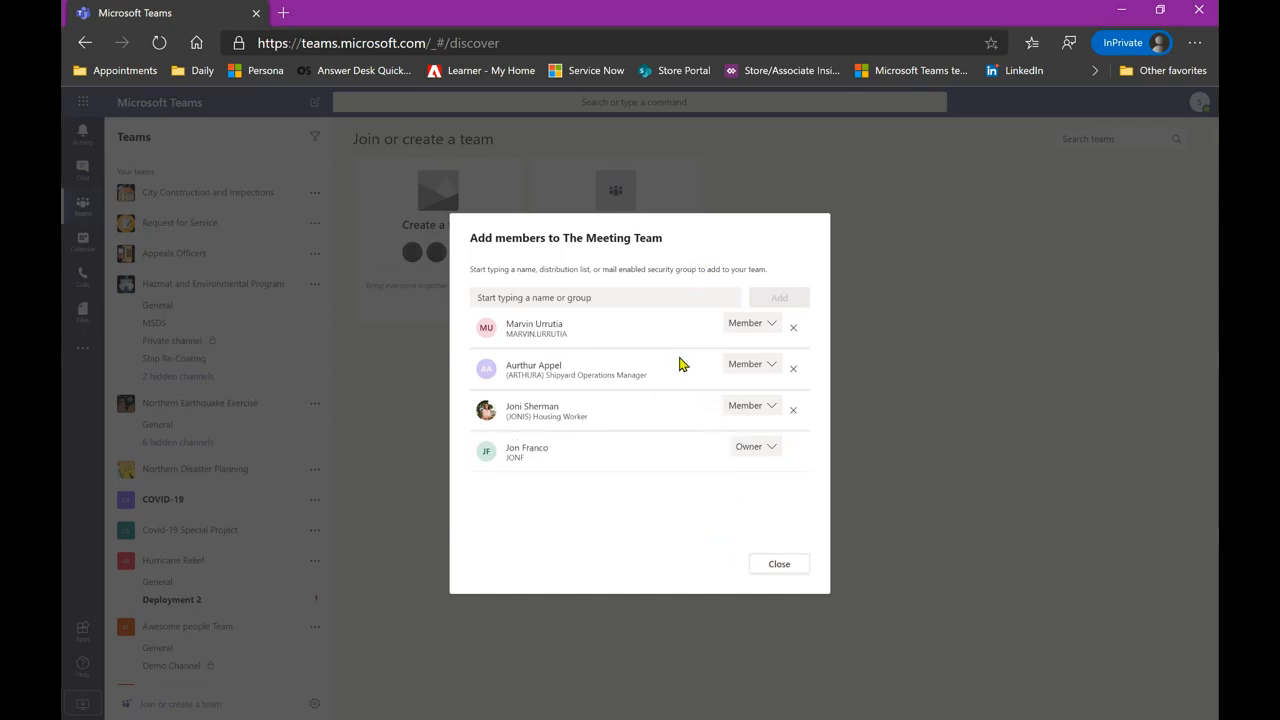
pyautogui.click(776, 564)
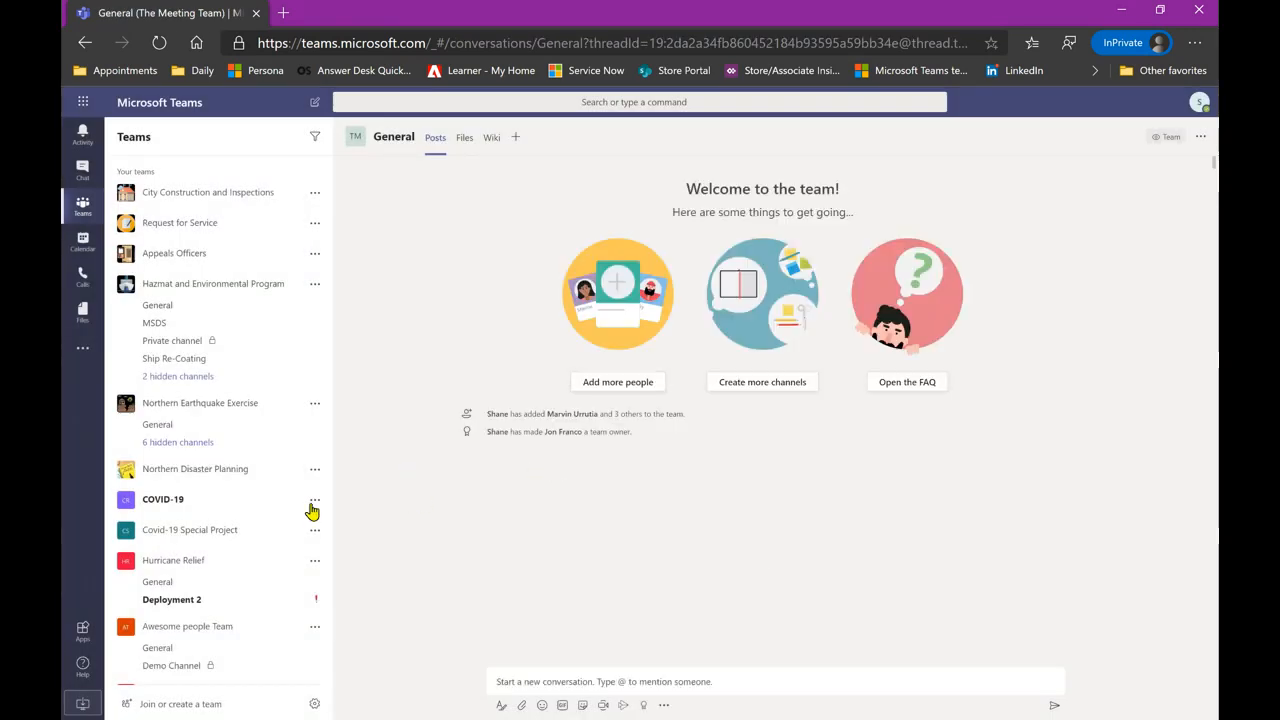
# - Scroll the teams list and bring up The Meeting Team's '...' options menu
pyautogui.scroll(-3, 258, 510)
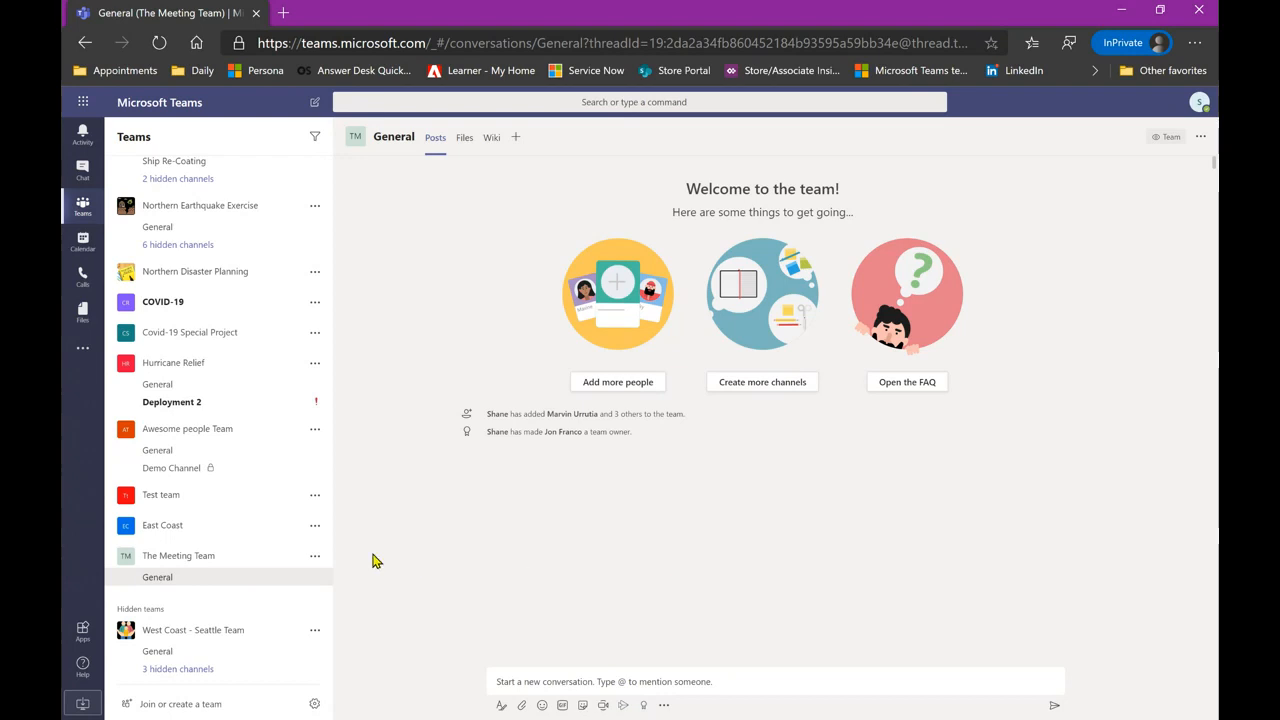
pyautogui.click(314, 560)
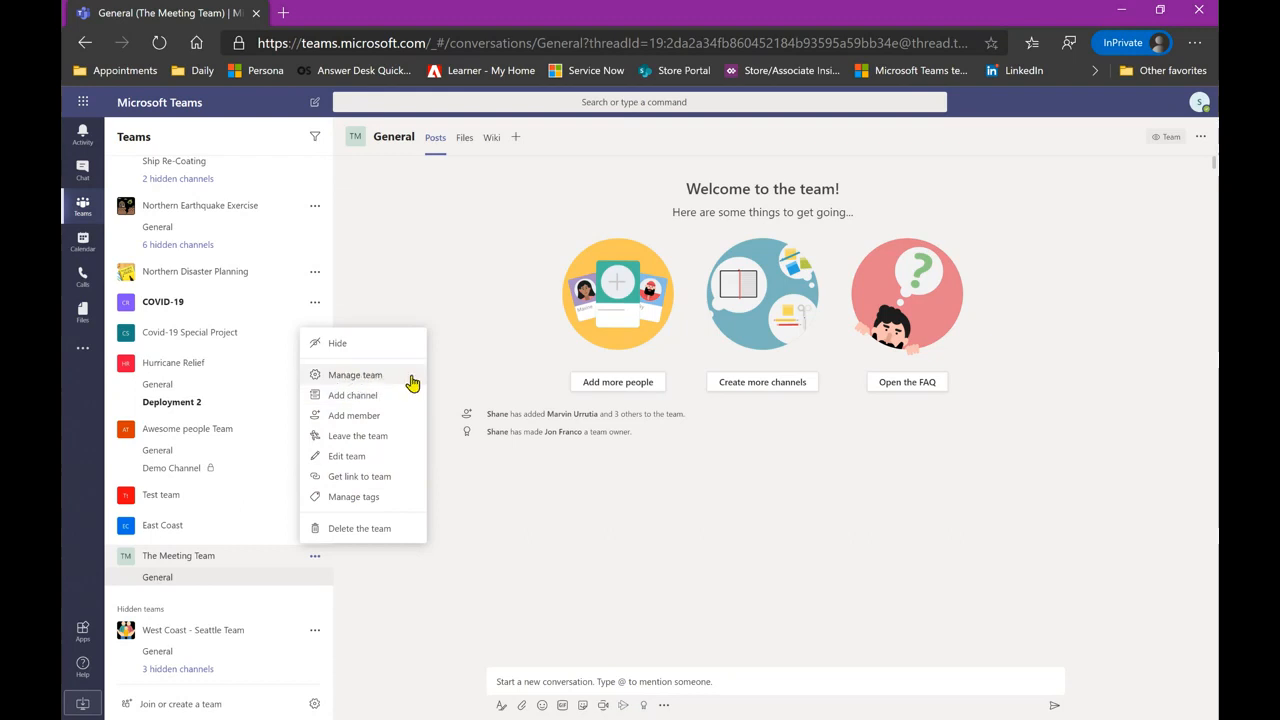
# - Open Manage team for The Meeting Team and expand Members and guests to list its members
pyautogui.click(376, 378)
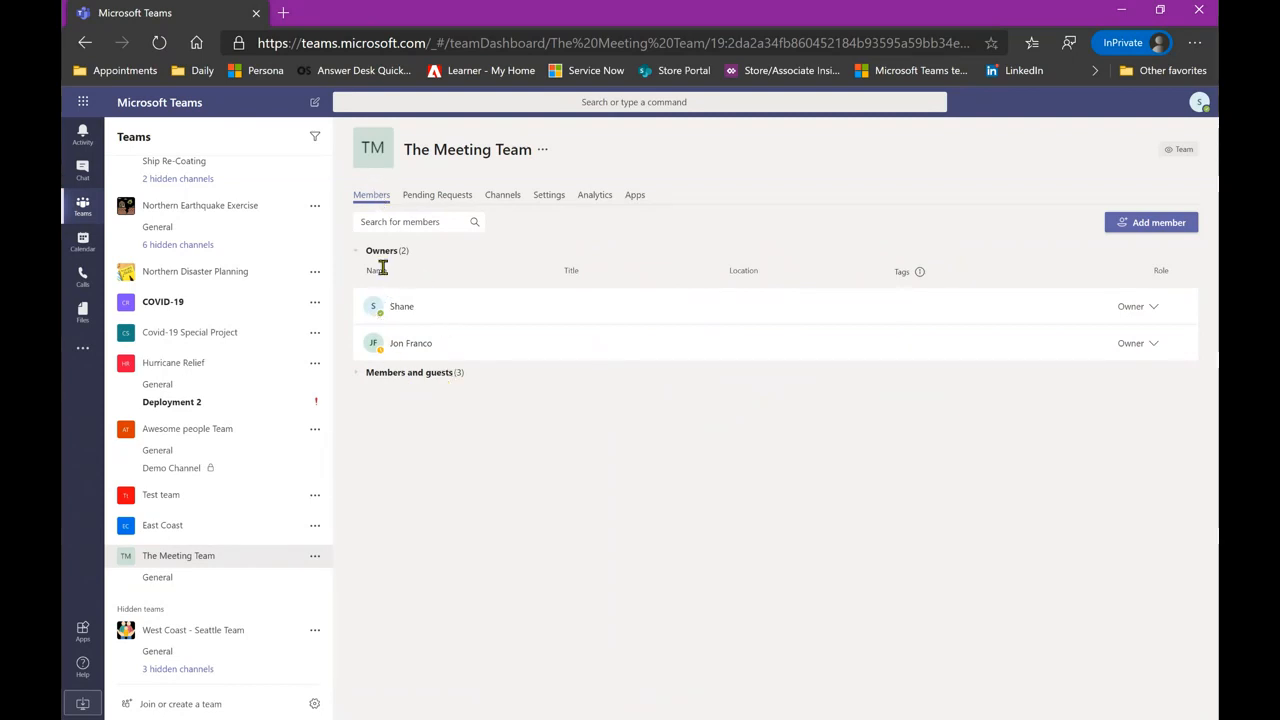
pyautogui.click(404, 380)
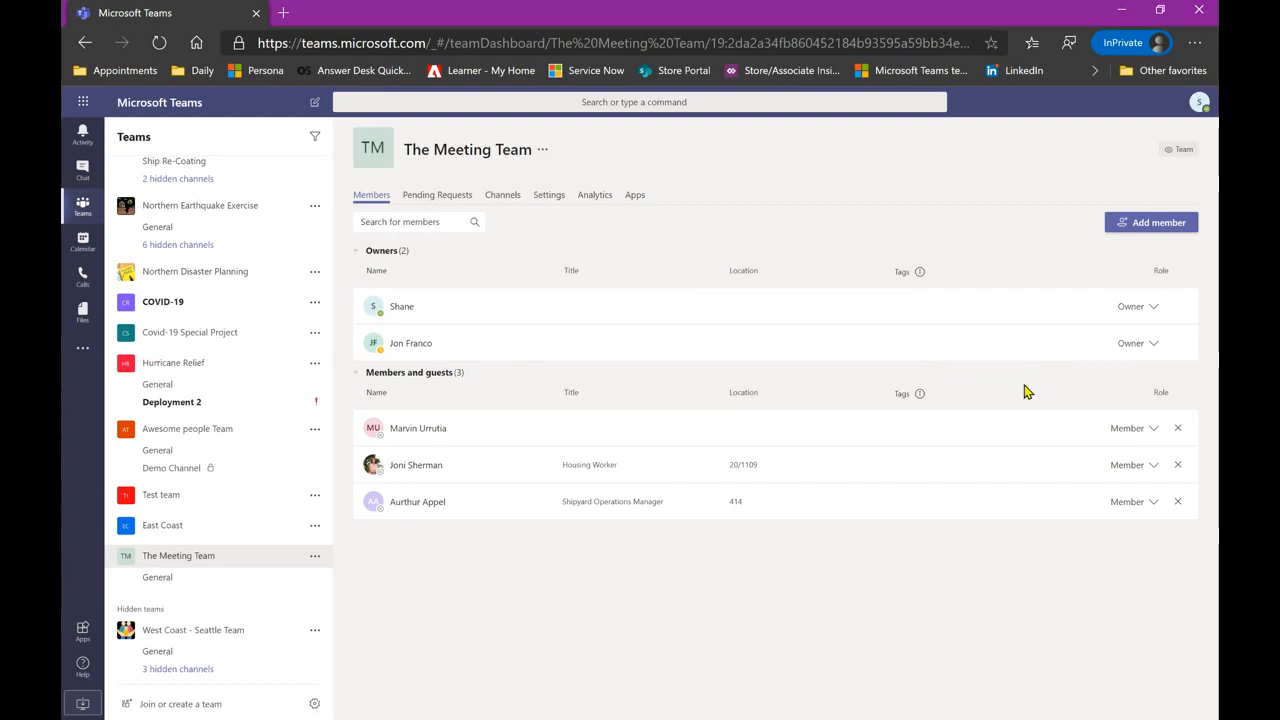
# - Add System Administrator to The Meeting Team and change its role to Owner
pyautogui.click(1145, 231)
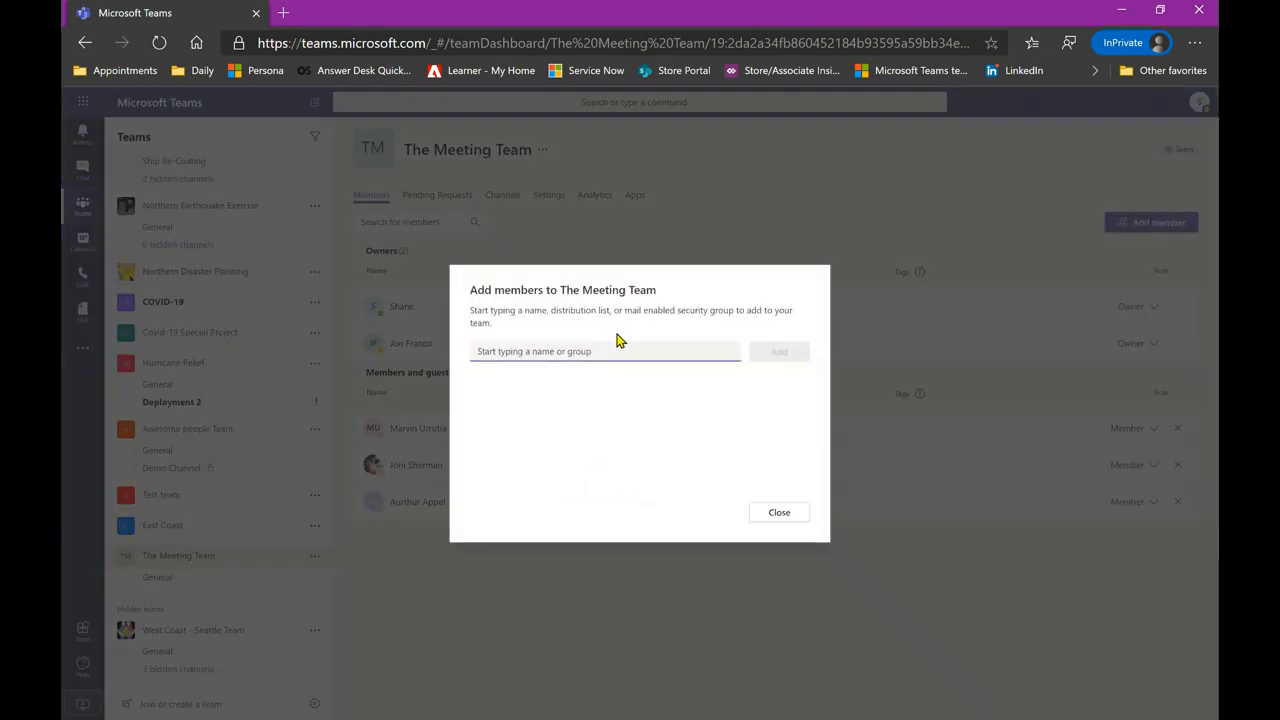
pyautogui.write('syste')
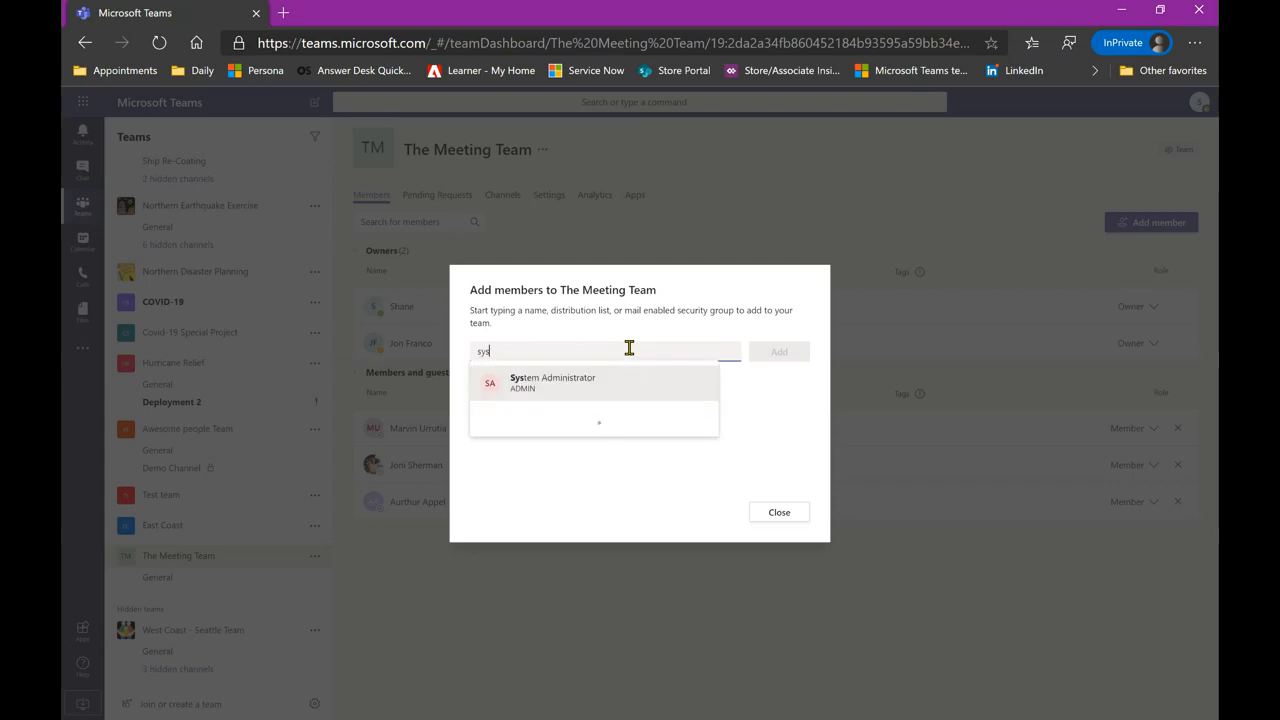
pyautogui.click(588, 378)
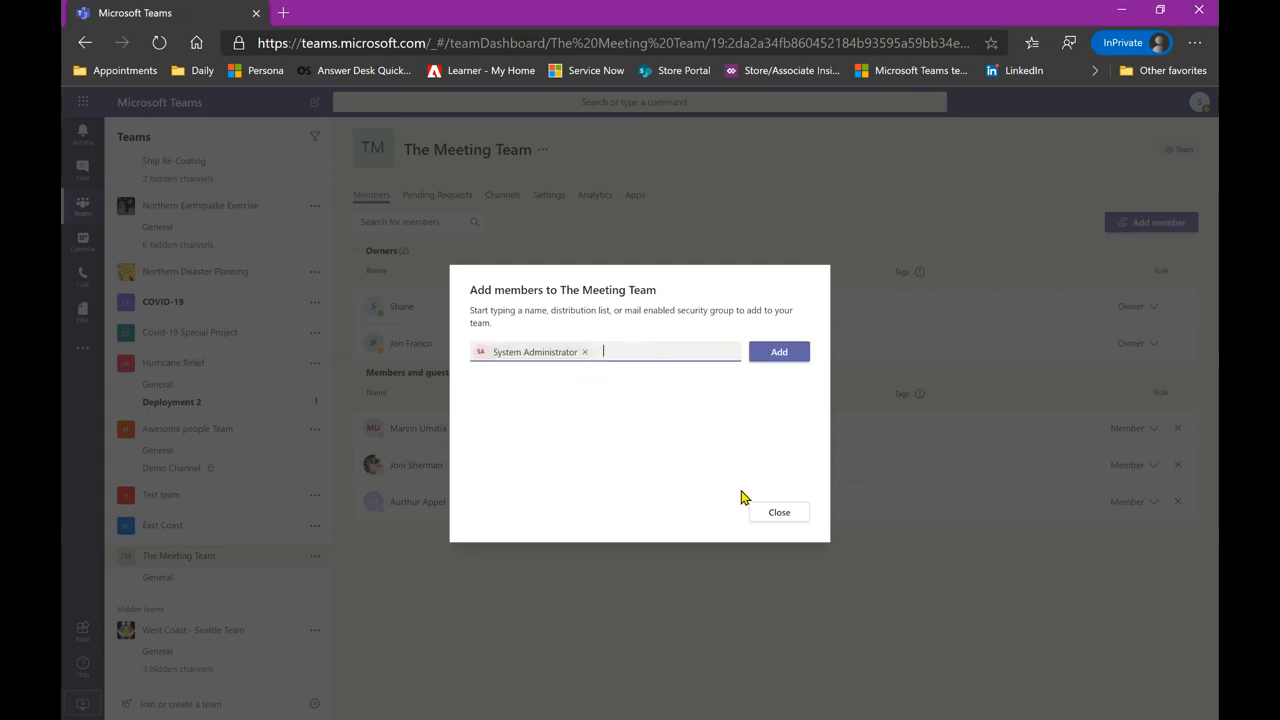
pyautogui.click(772, 352)
pyautogui.click(778, 352)
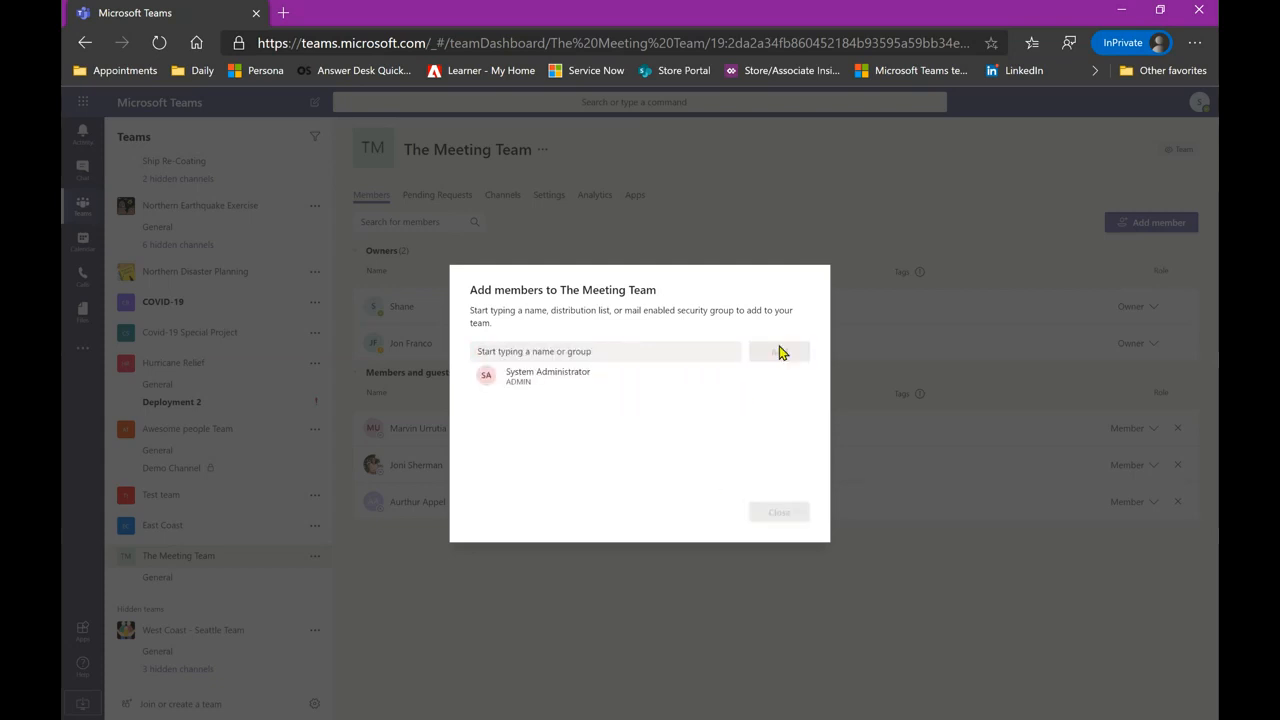
pyautogui.click(777, 513)
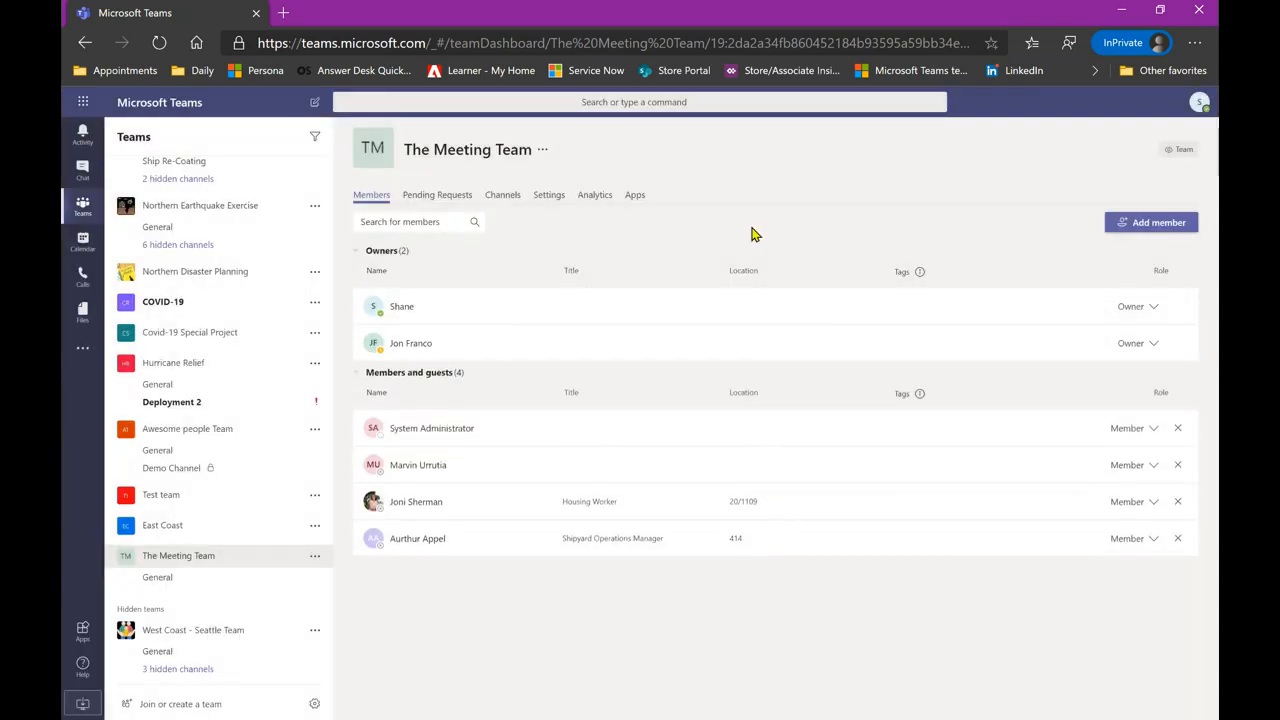
pyautogui.click(1130, 438)
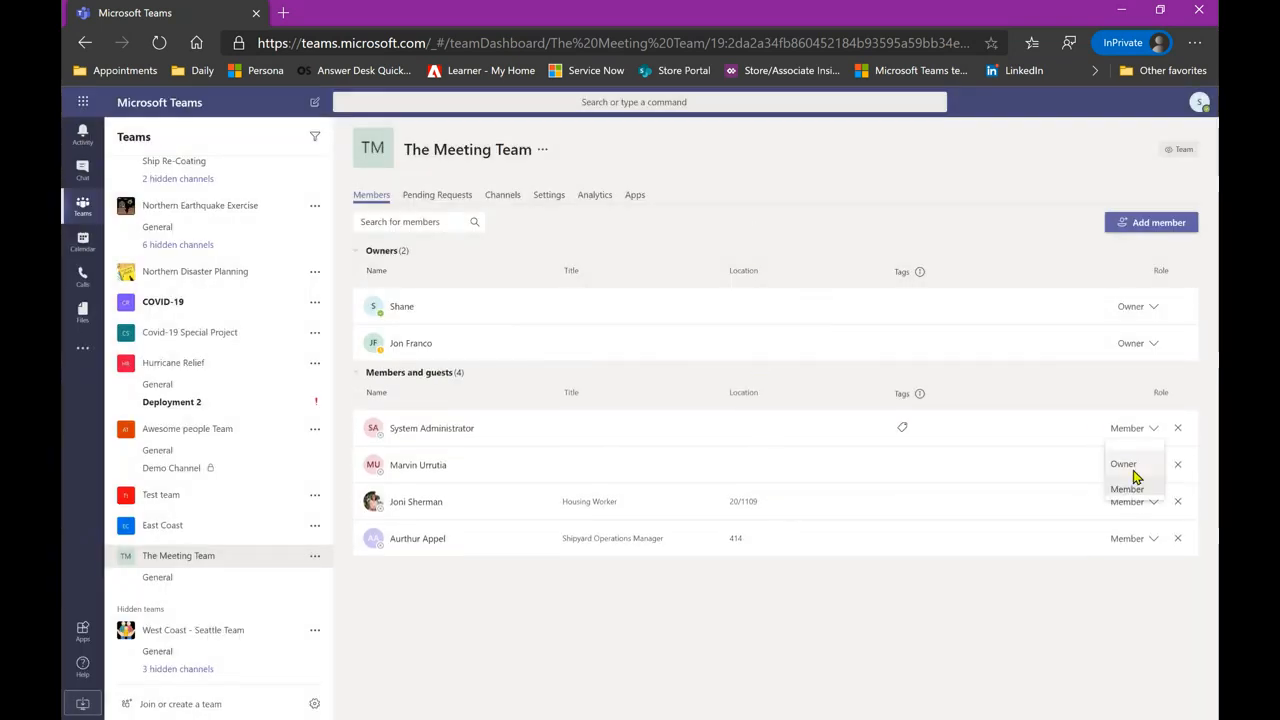
pyautogui.click(1127, 466)
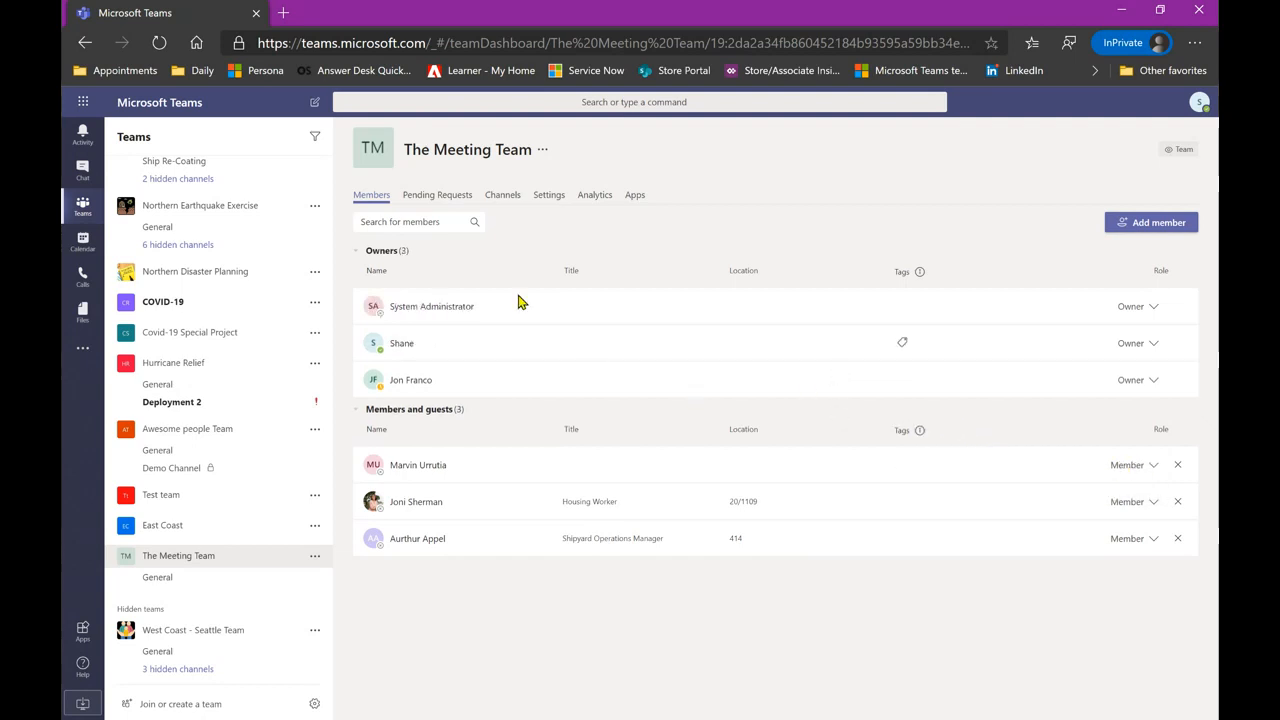
# - Check Pending Requests, then view the Channels tab showing only General
pyautogui.click(436, 196)
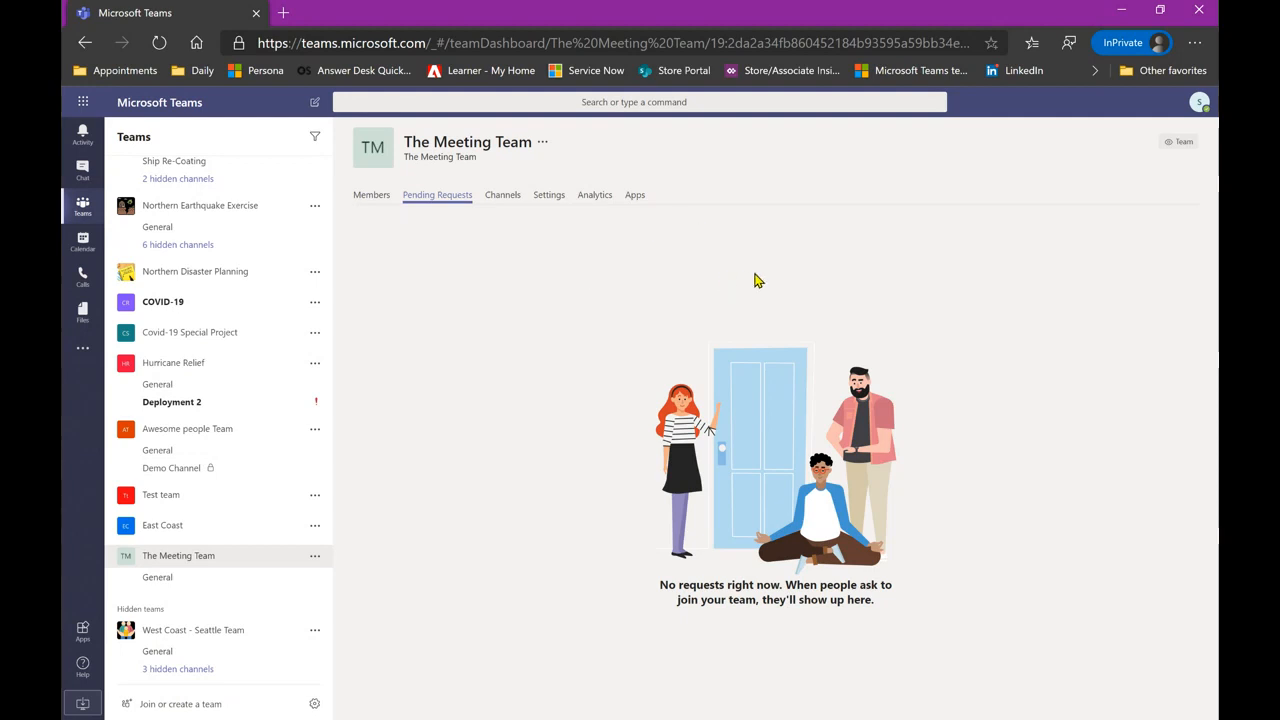
pyautogui.click(502, 198)
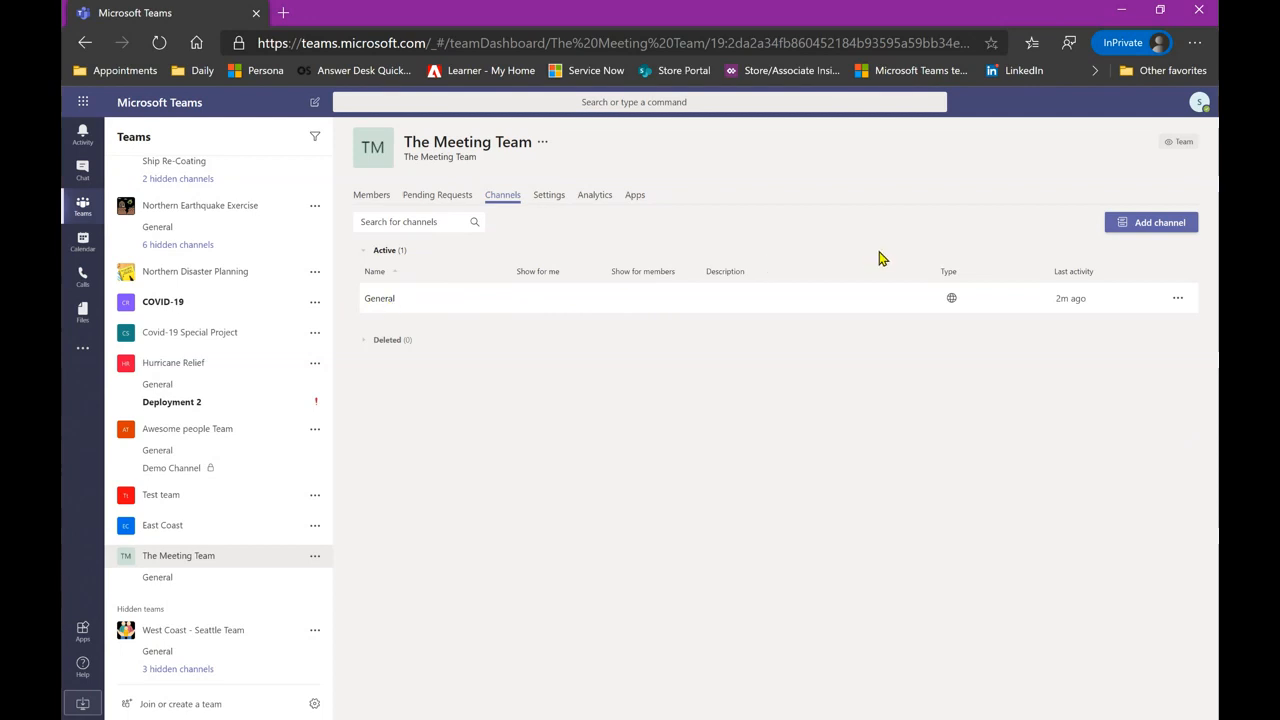
# - Create a Standard-privacy channel named 'The Meeting Channel' in The Meeting Team
pyautogui.click(1137, 228)
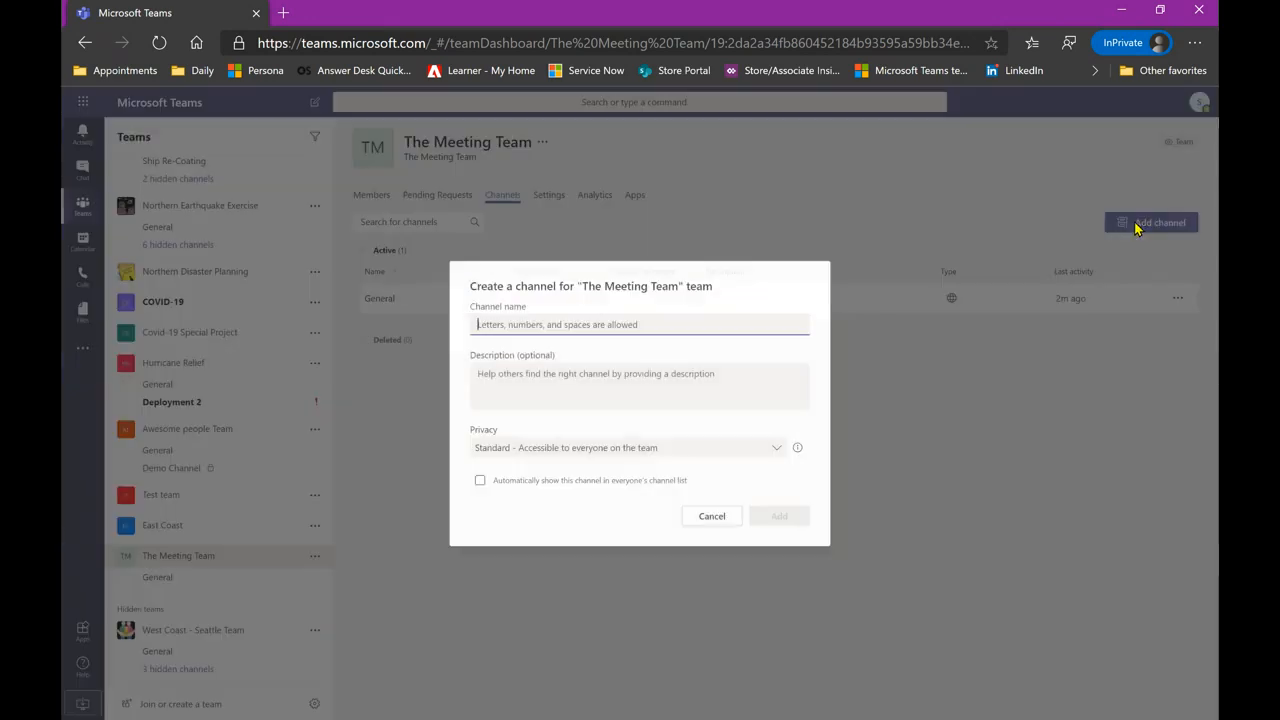
pyautogui.write('The Meeting Channel')
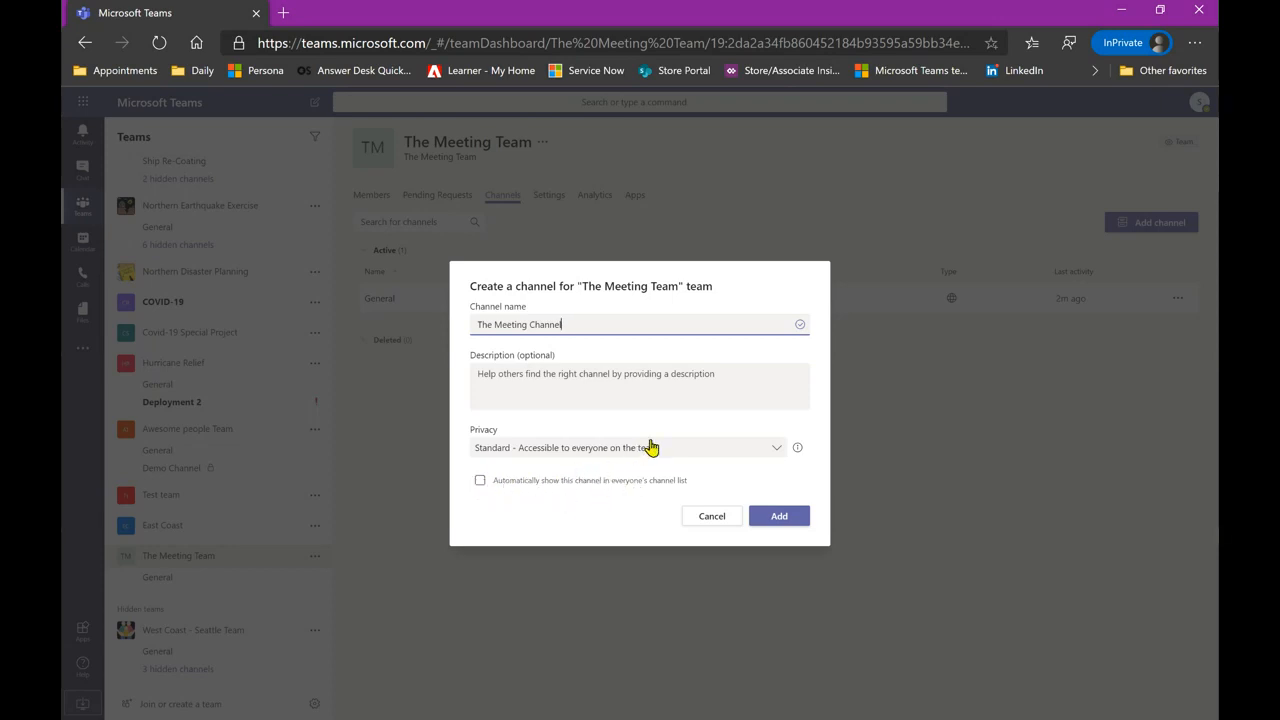
pyautogui.click(682, 446)
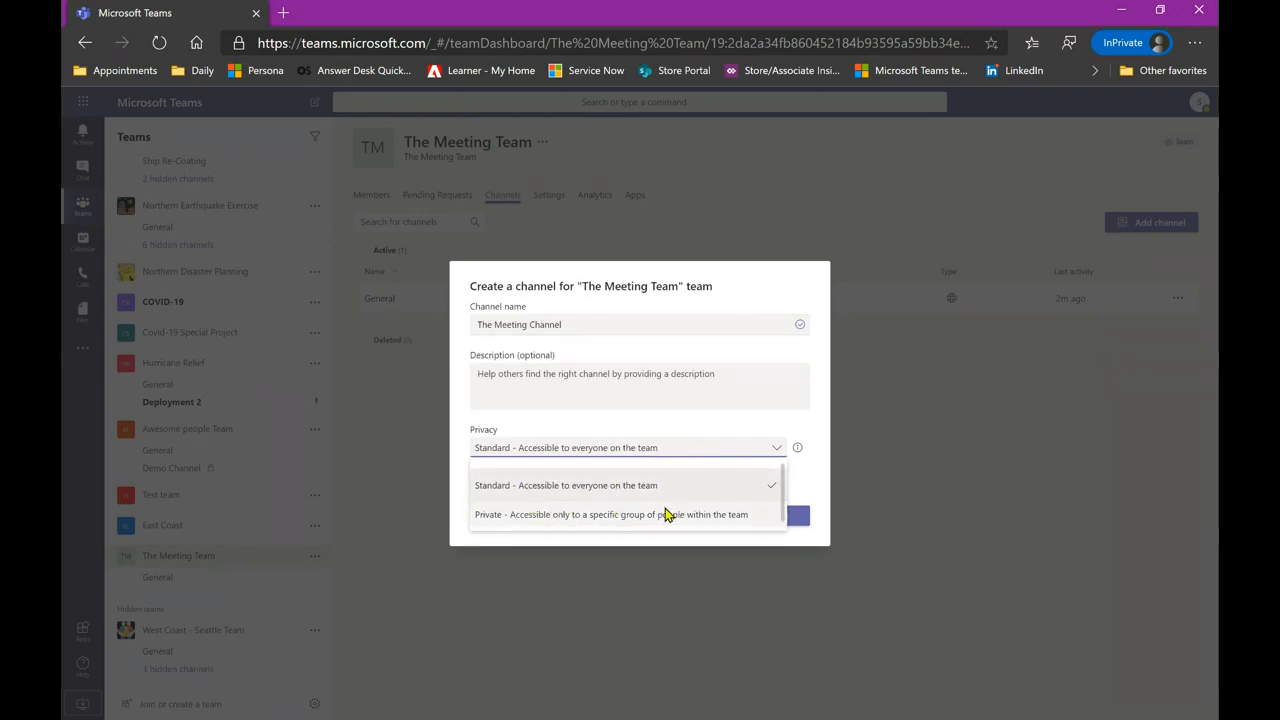
pyautogui.click(816, 428)
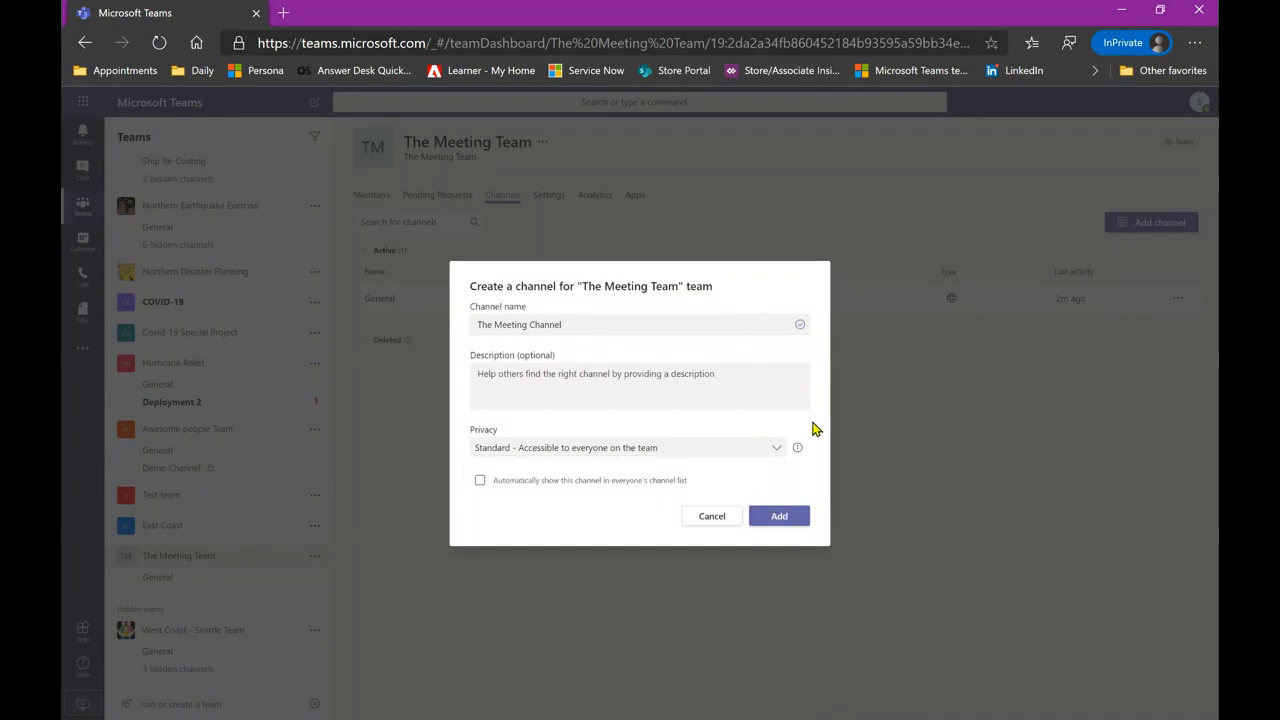
pyautogui.click(785, 517)
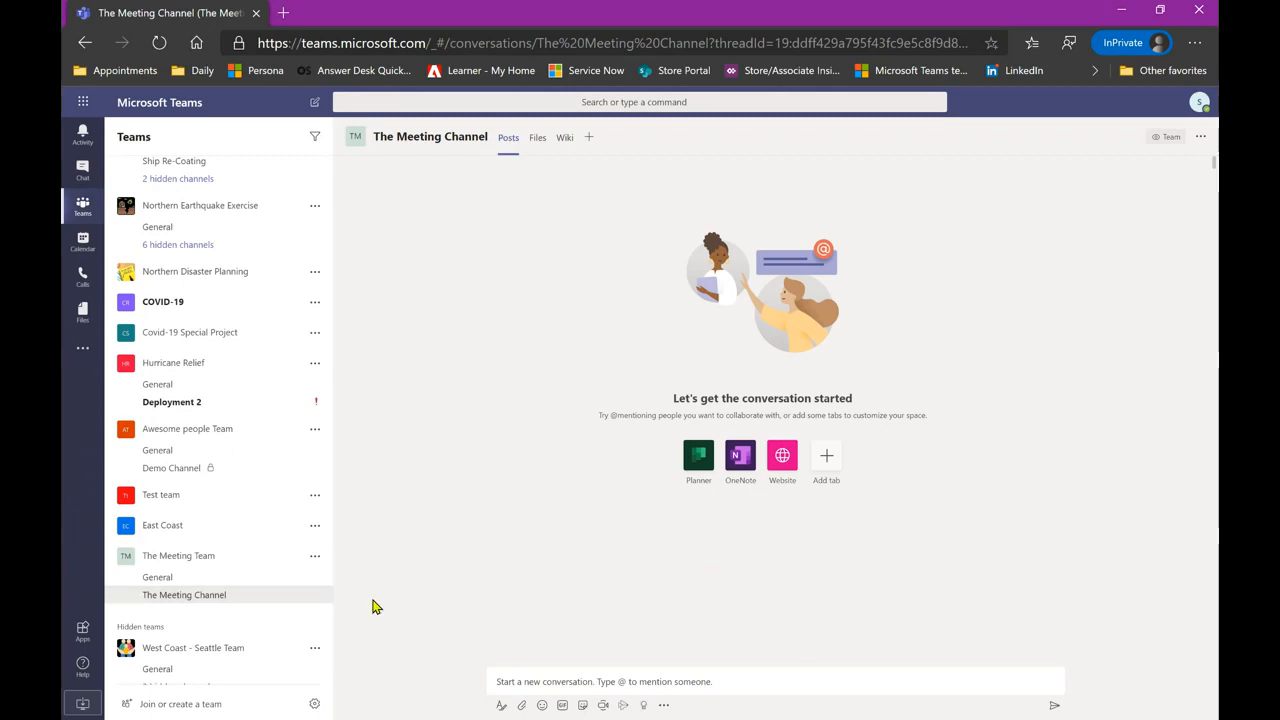
pyautogui.click(202, 581)
pyautogui.rightClick(230, 598)
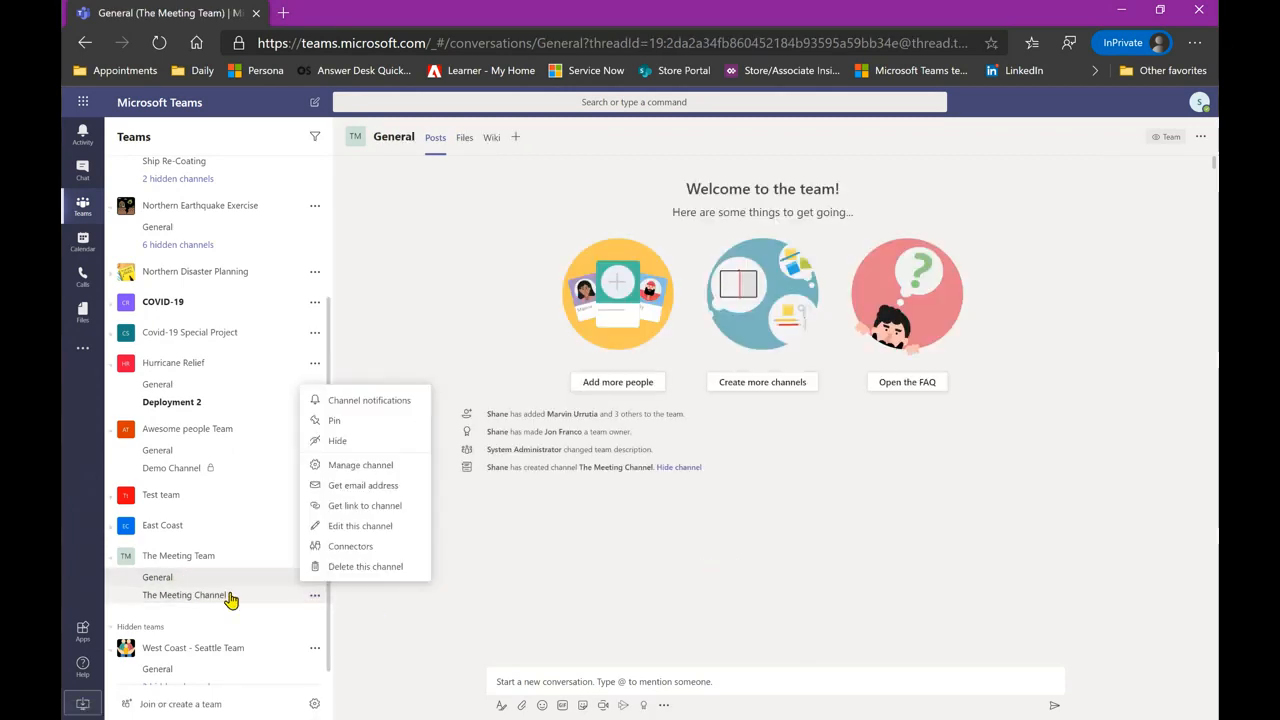
pyautogui.click(381, 451)
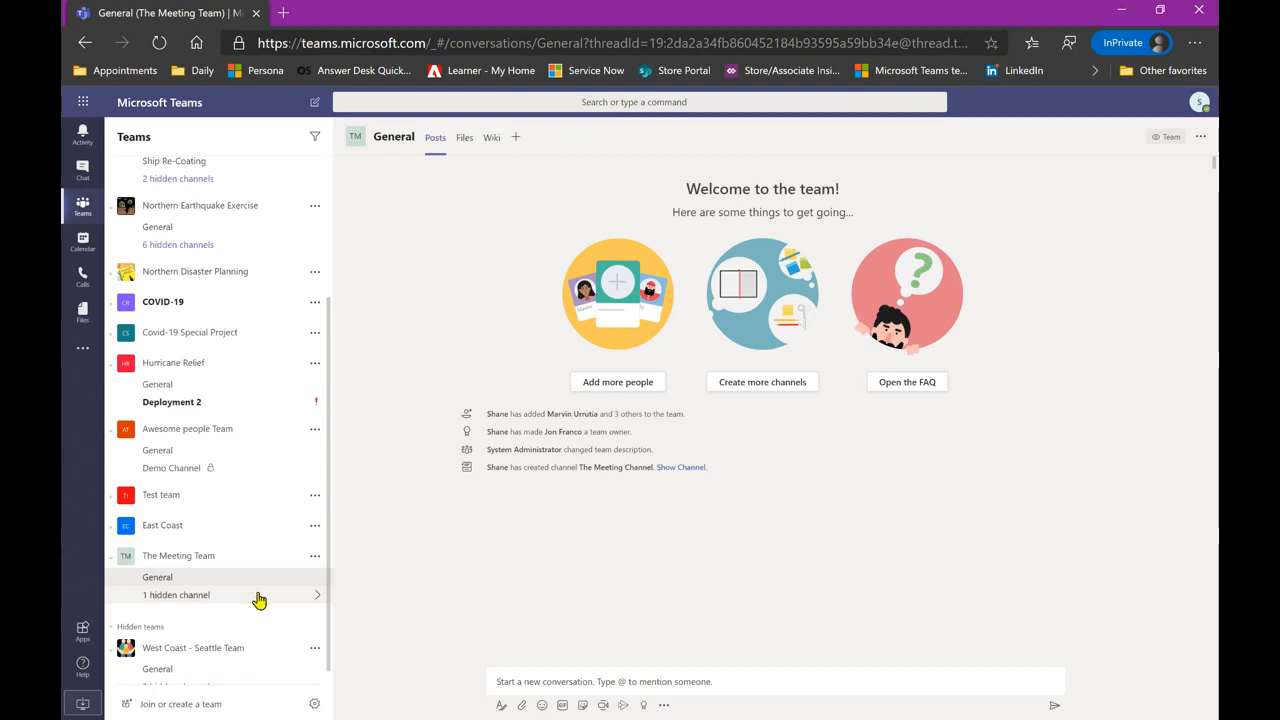
pyautogui.moveTo(257, 597)
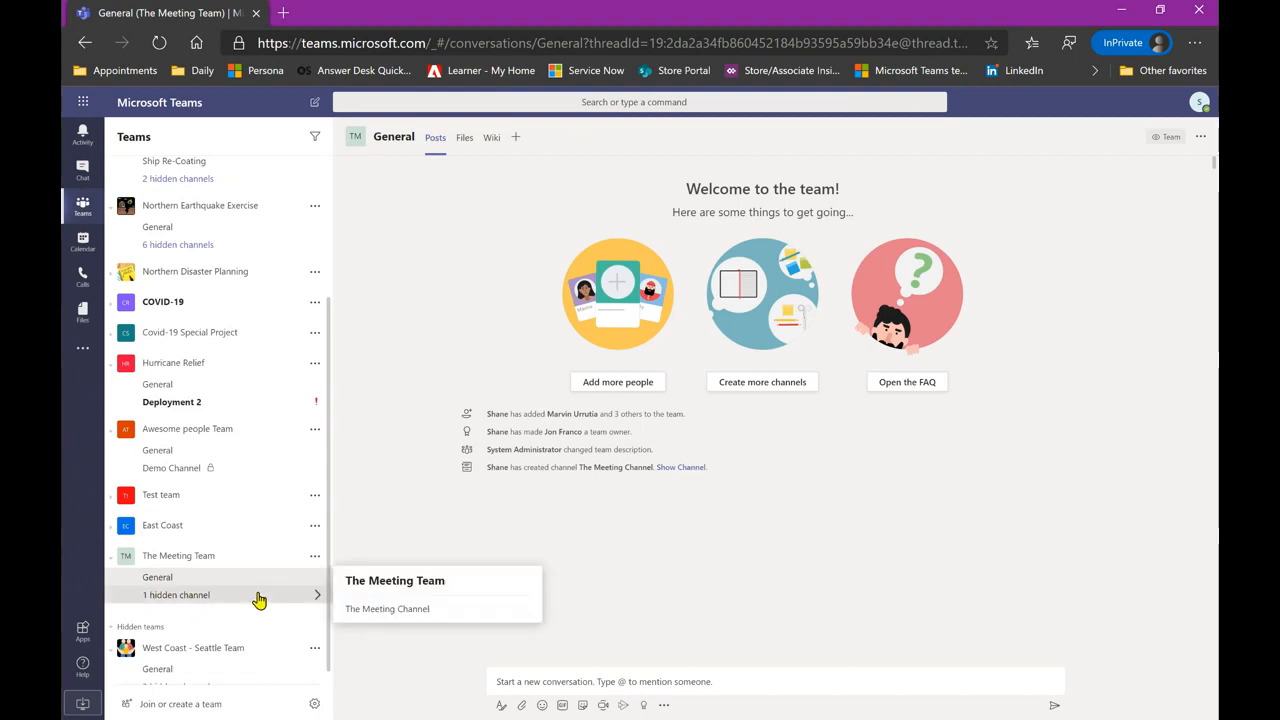
pyautogui.moveTo(432, 612)
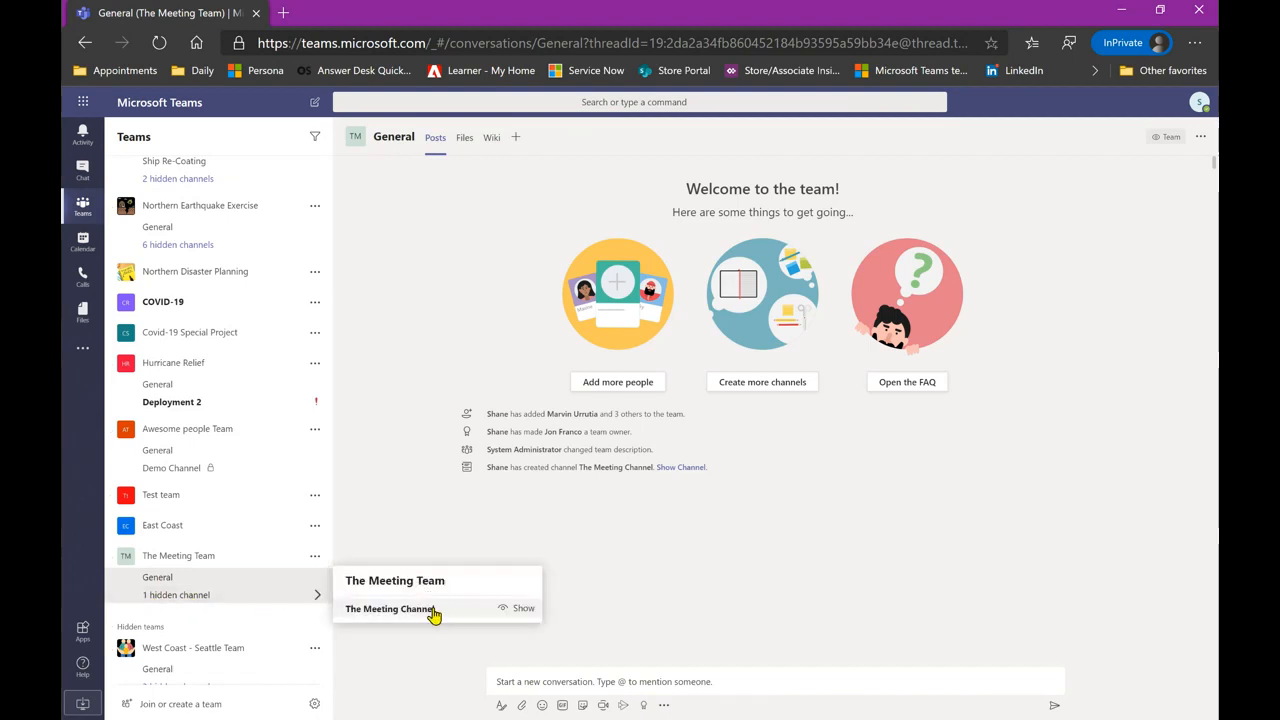
pyautogui.click(387, 612)
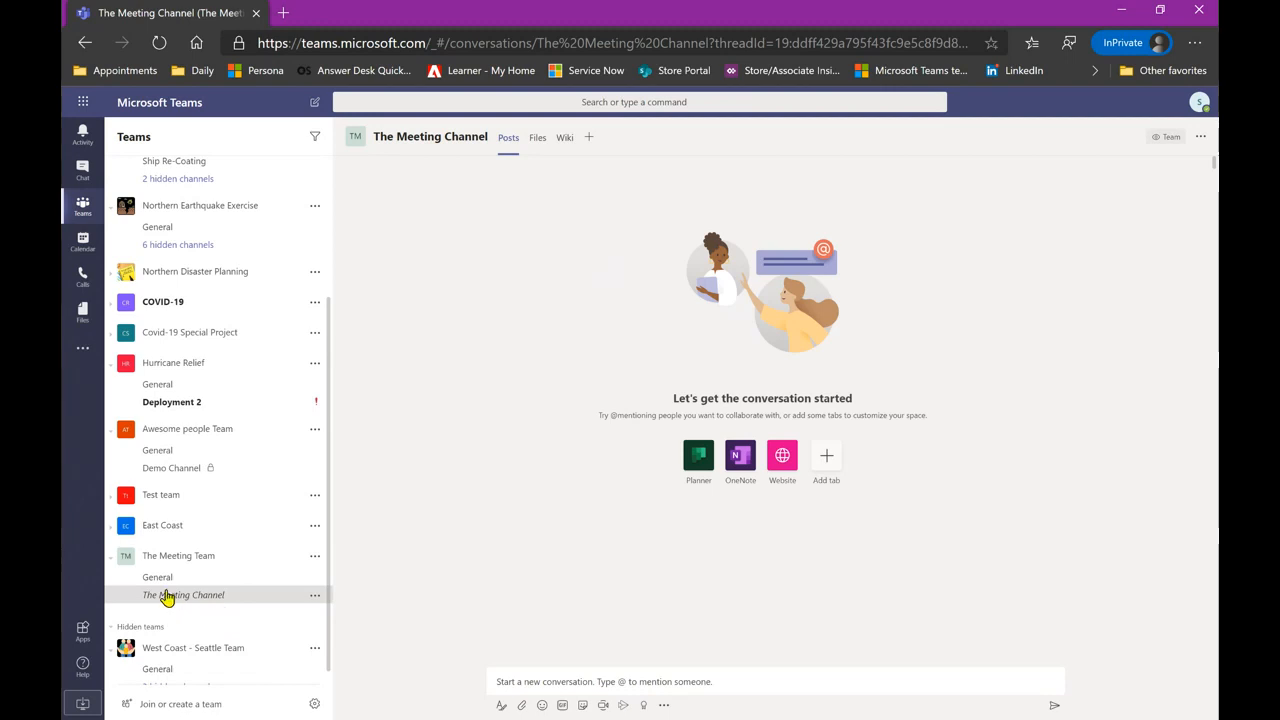
# - Show The Meeting Channel again from the hidden channels list
pyautogui.click(213, 578)
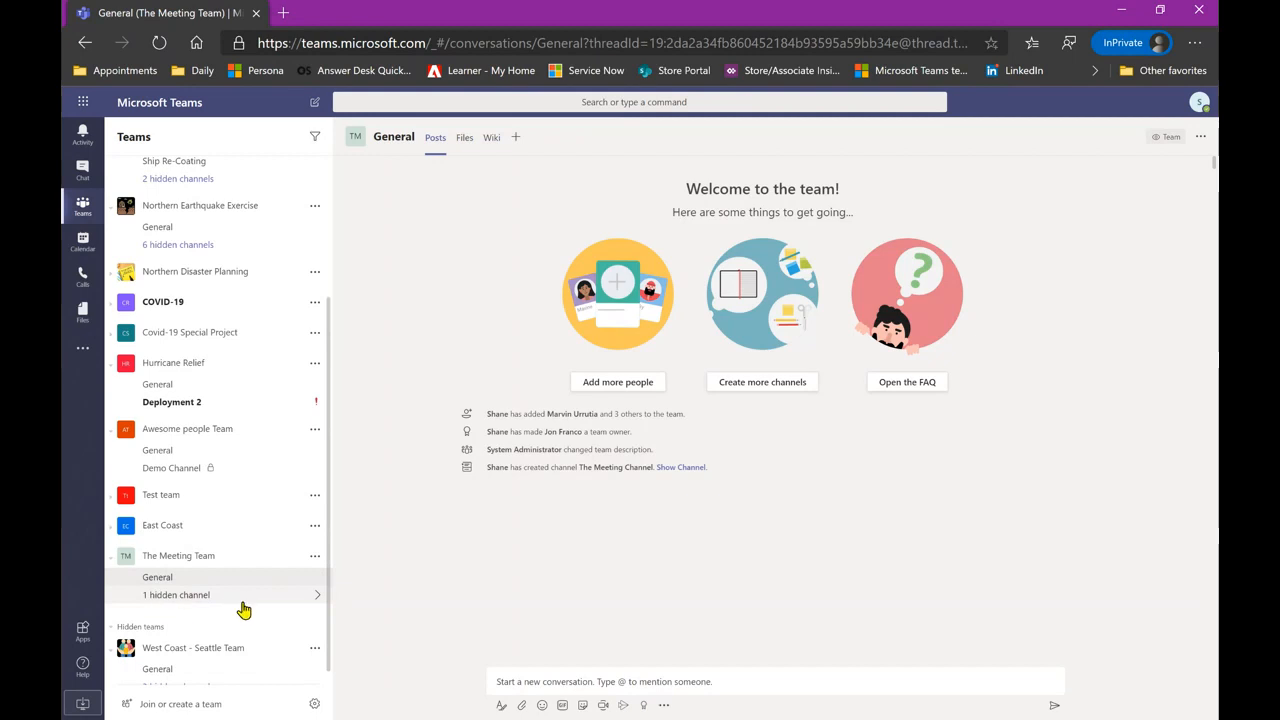
pyautogui.click(238, 601)
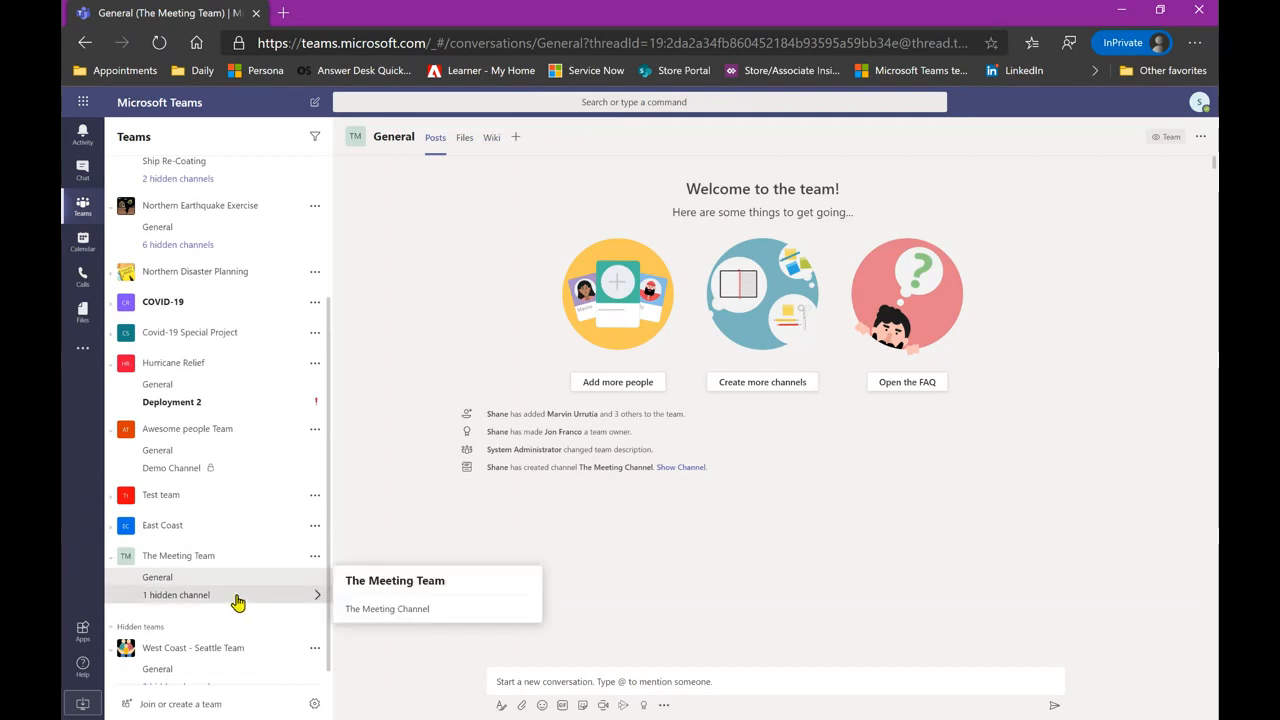
pyautogui.moveTo(434, 611)
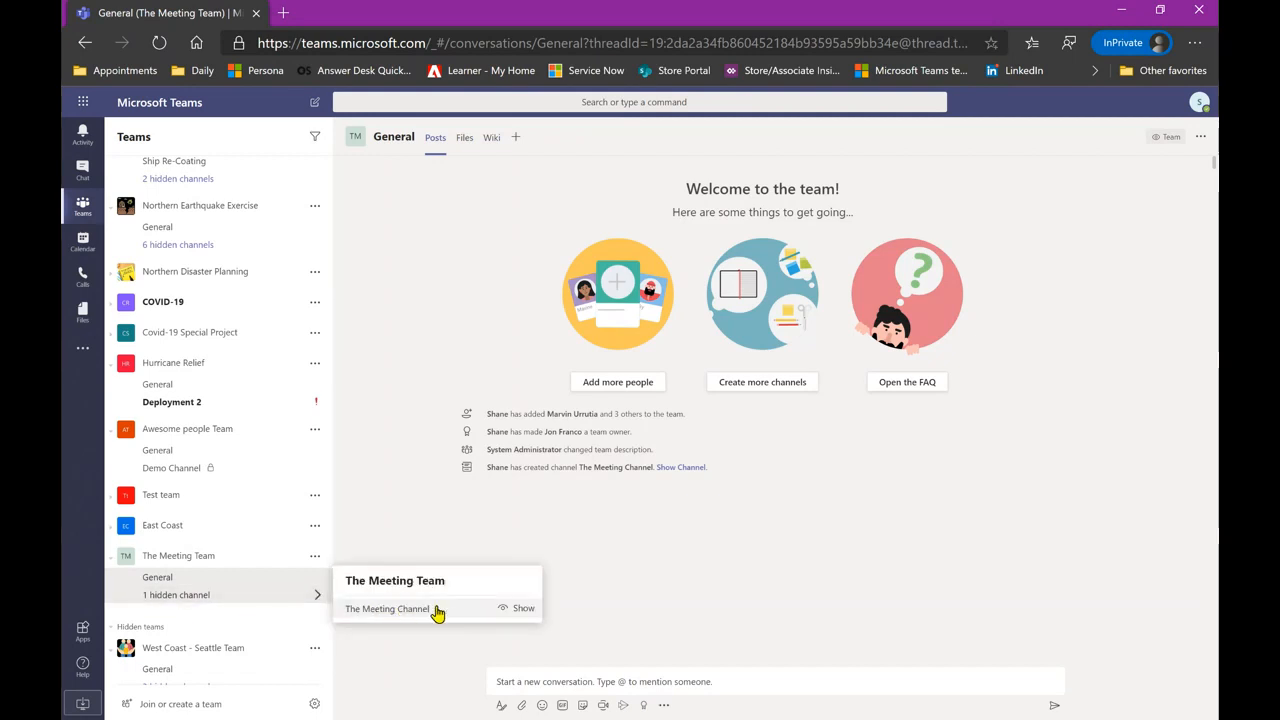
pyautogui.click(521, 609)
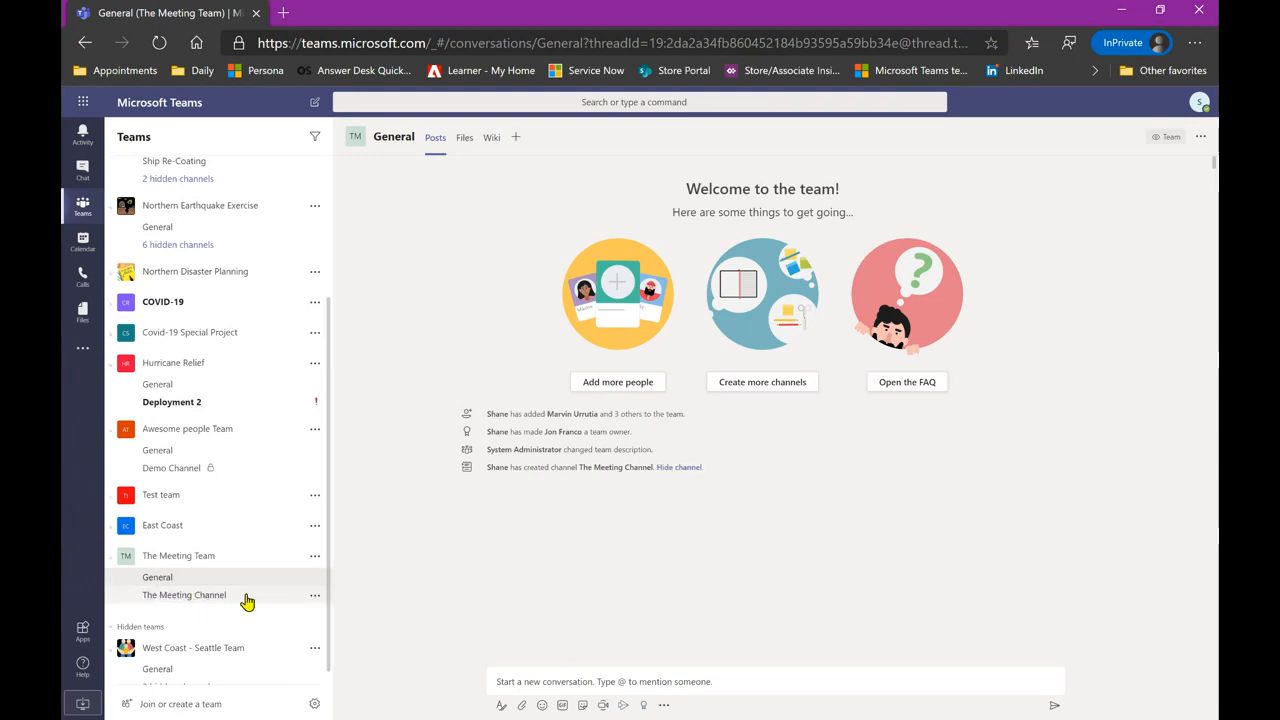
# - Go to Manage team > Channels for The Meeting Team and start a new channel
pyautogui.click(315, 561)
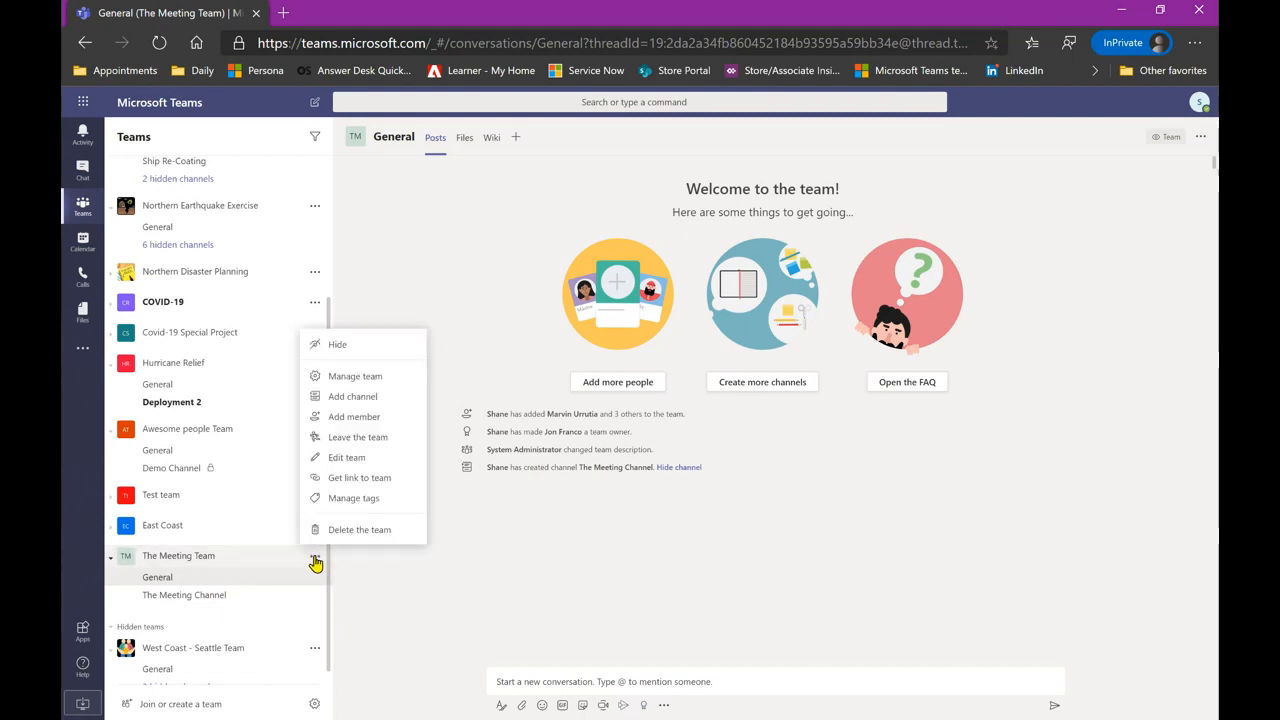
pyautogui.click(374, 384)
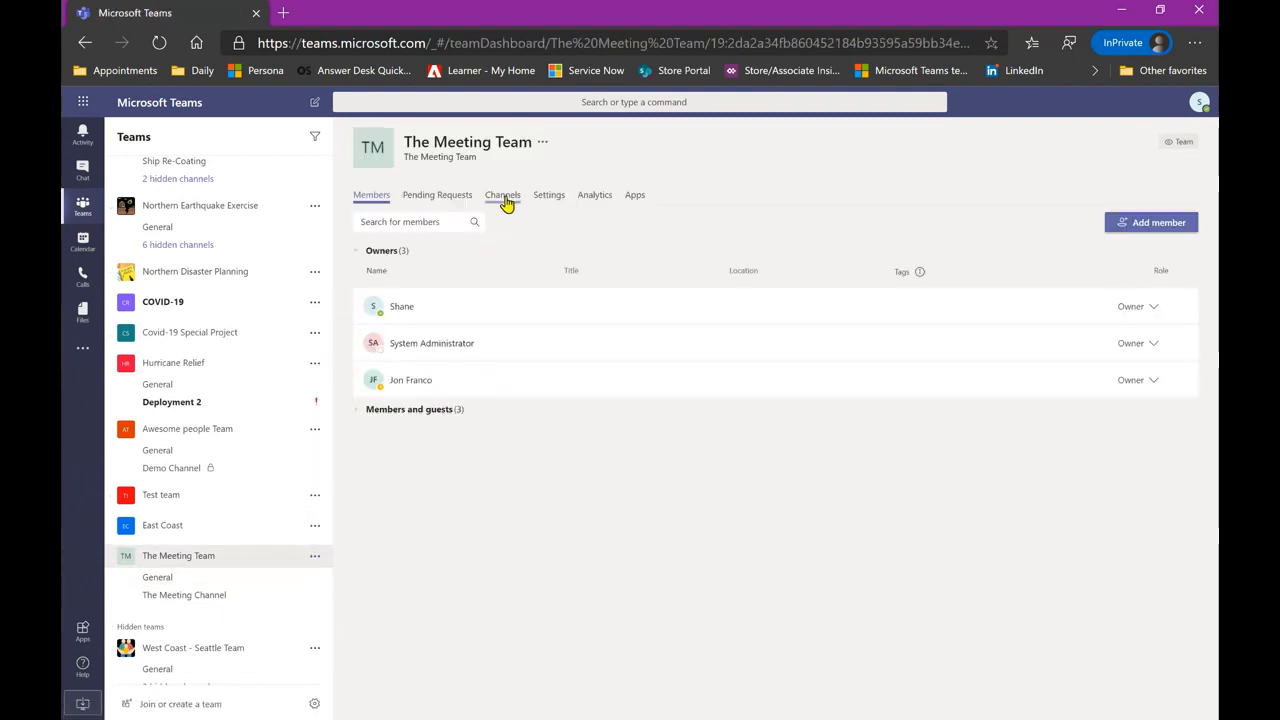
pyautogui.click(506, 201)
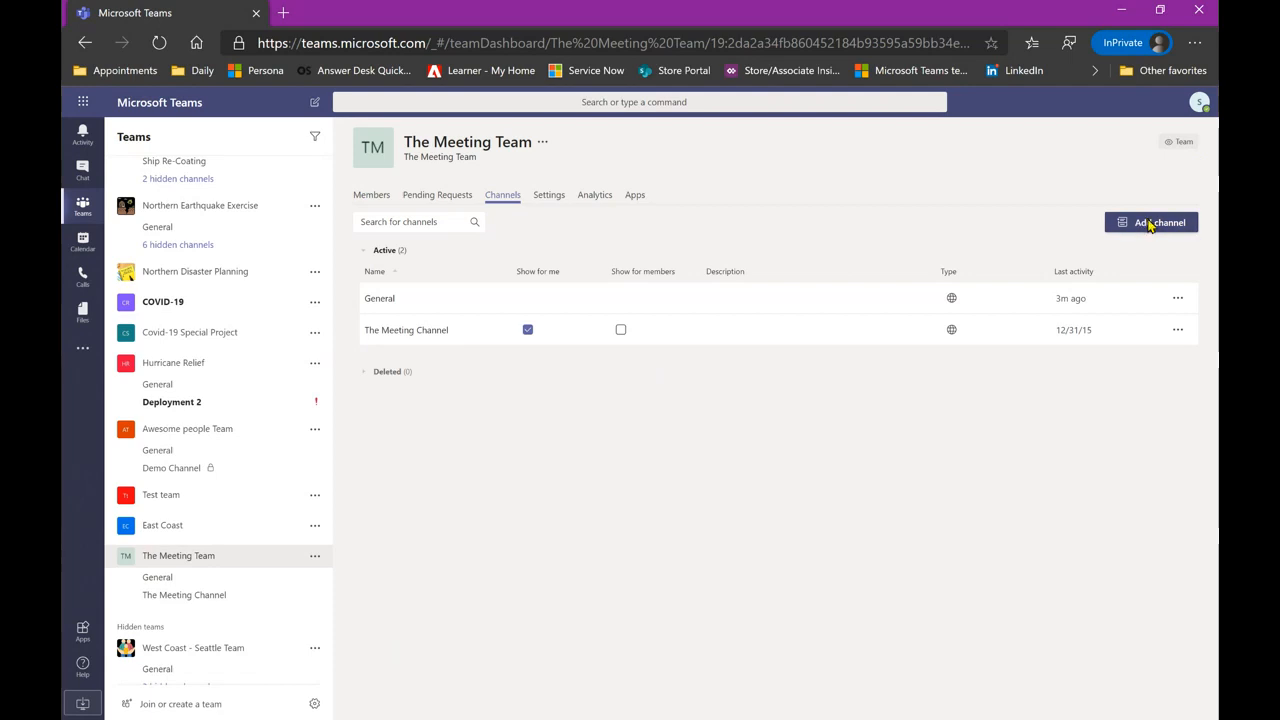
pyautogui.click(1149, 224)
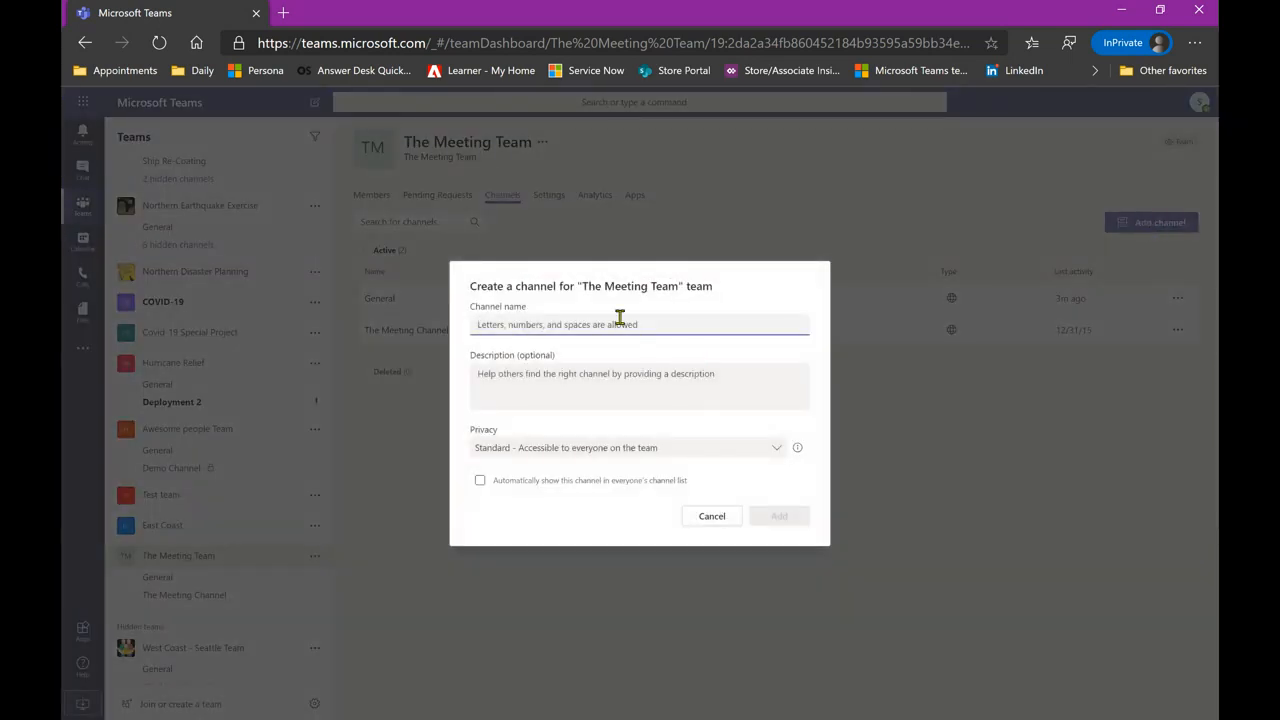
# - Create the Private channel 'The Secret Meeting Channel' with one team owner added as member
pyautogui.write('The Secret Meeting Channel')
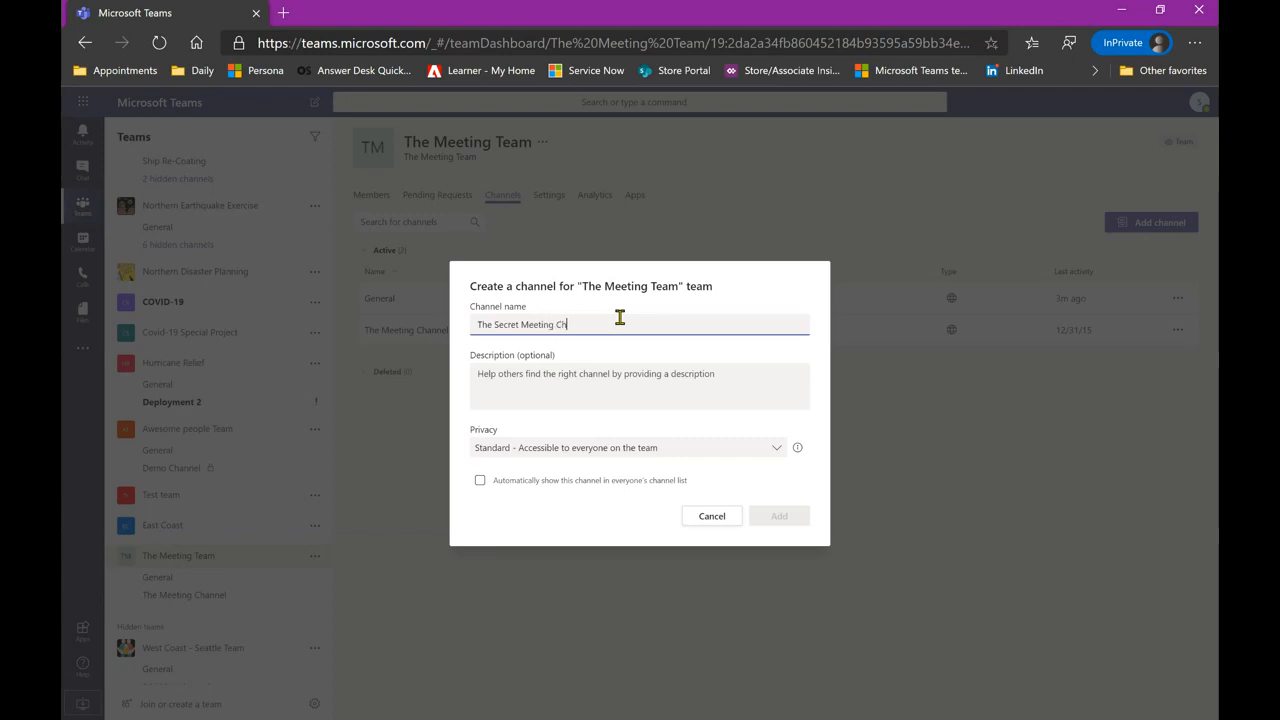
pyautogui.click(578, 450)
pyautogui.click(523, 514)
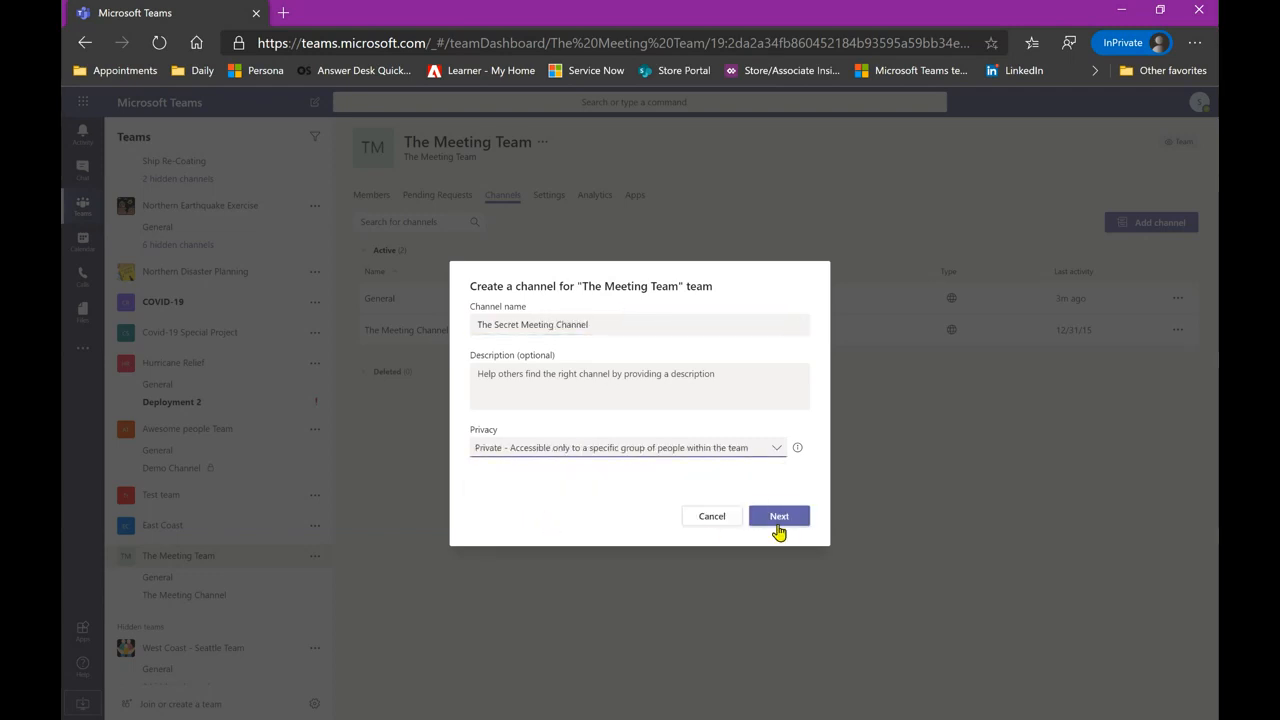
pyautogui.click(779, 522)
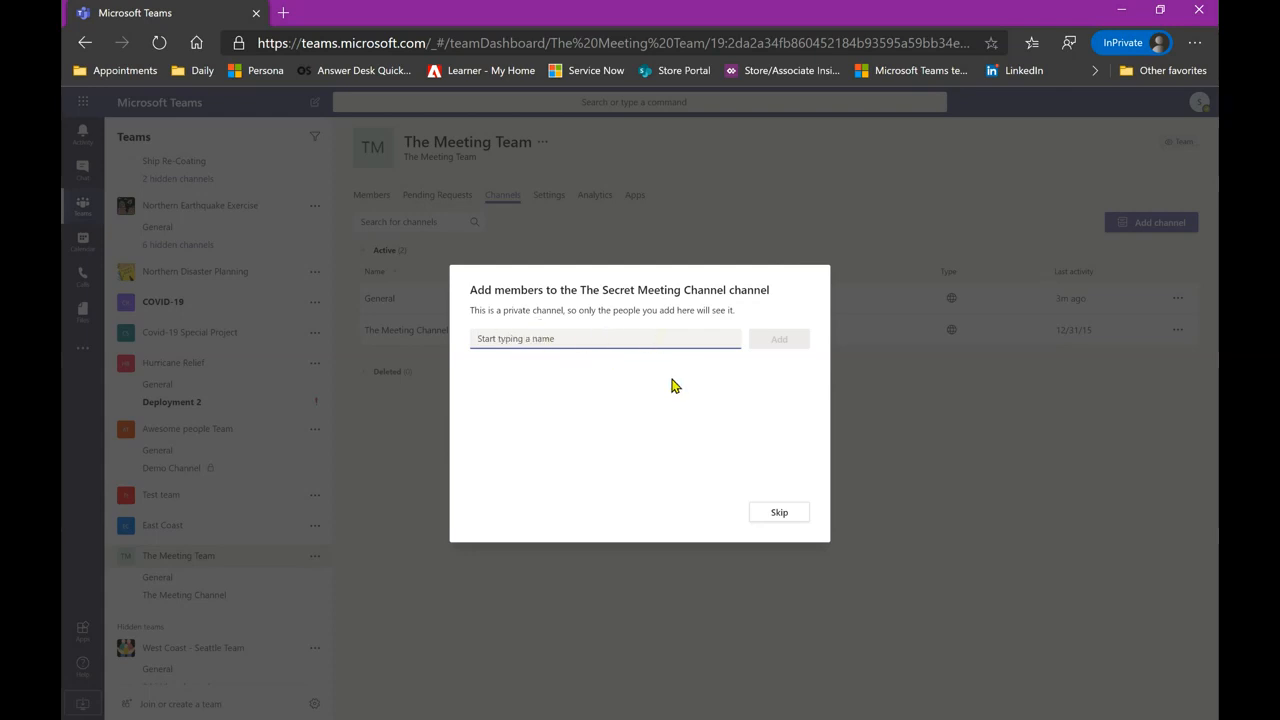
pyautogui.write('j')
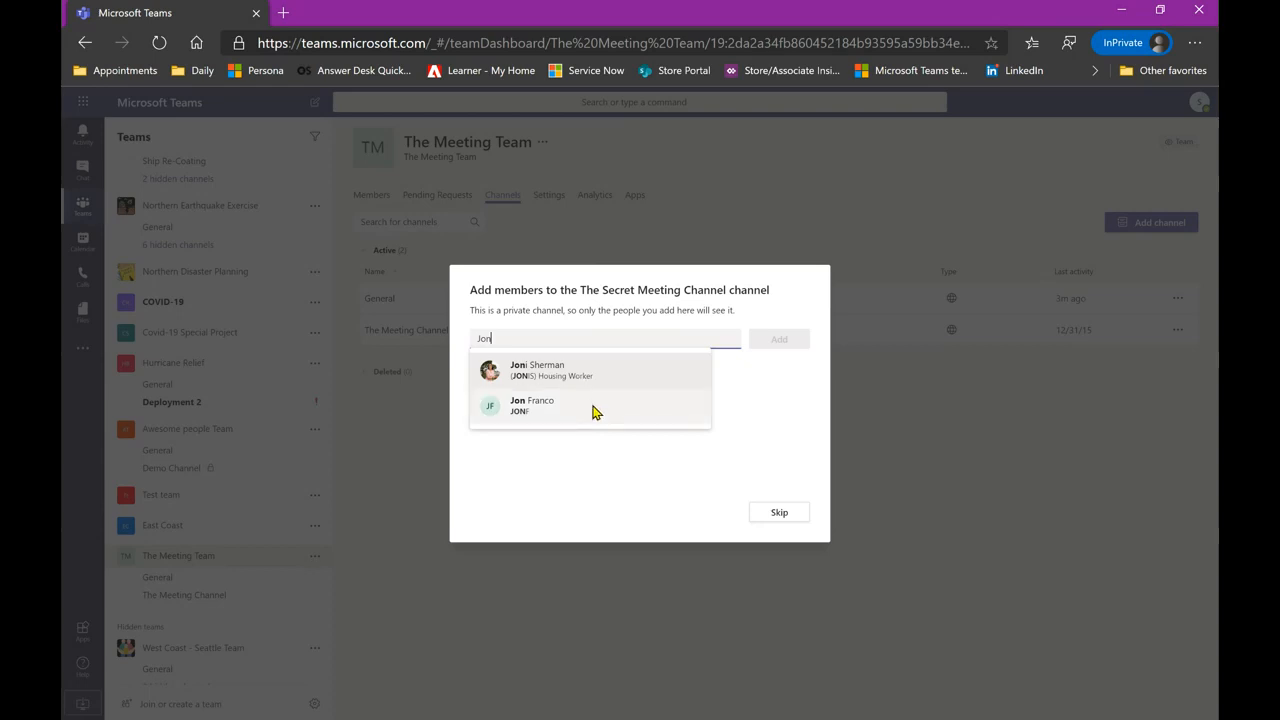
pyautogui.click(594, 410)
pyautogui.click(779, 339)
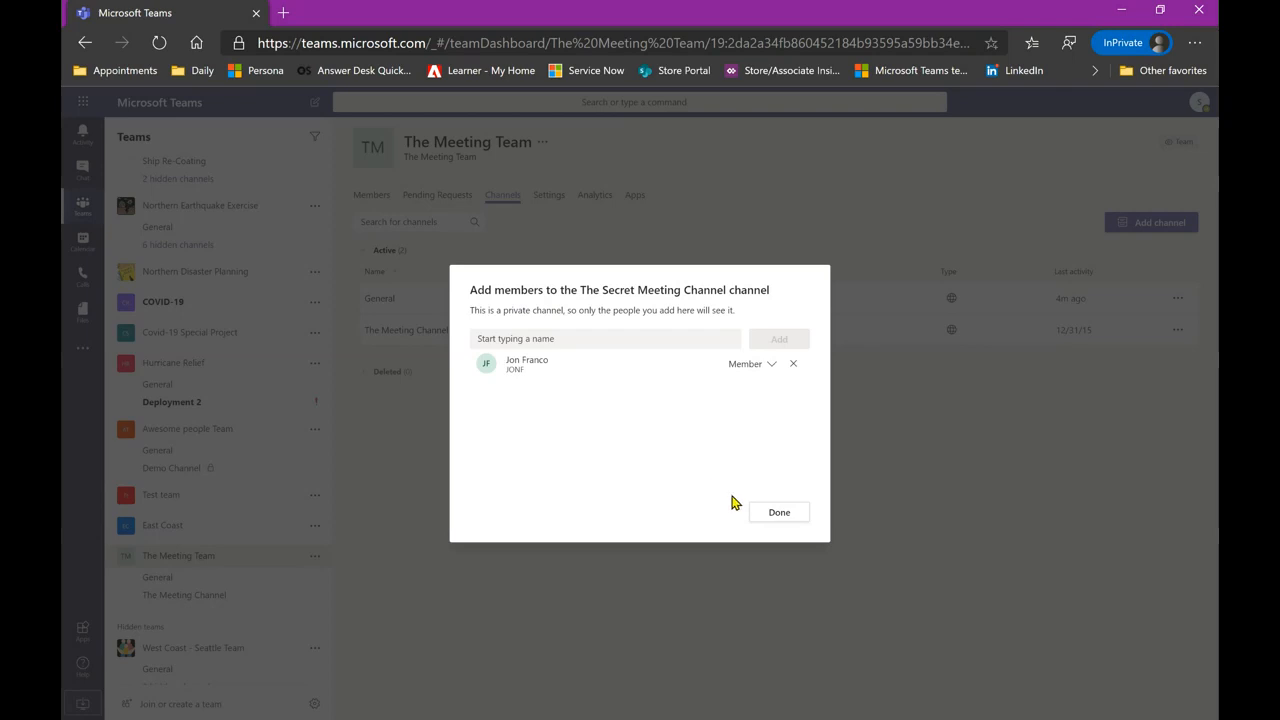
pyautogui.click(775, 511)
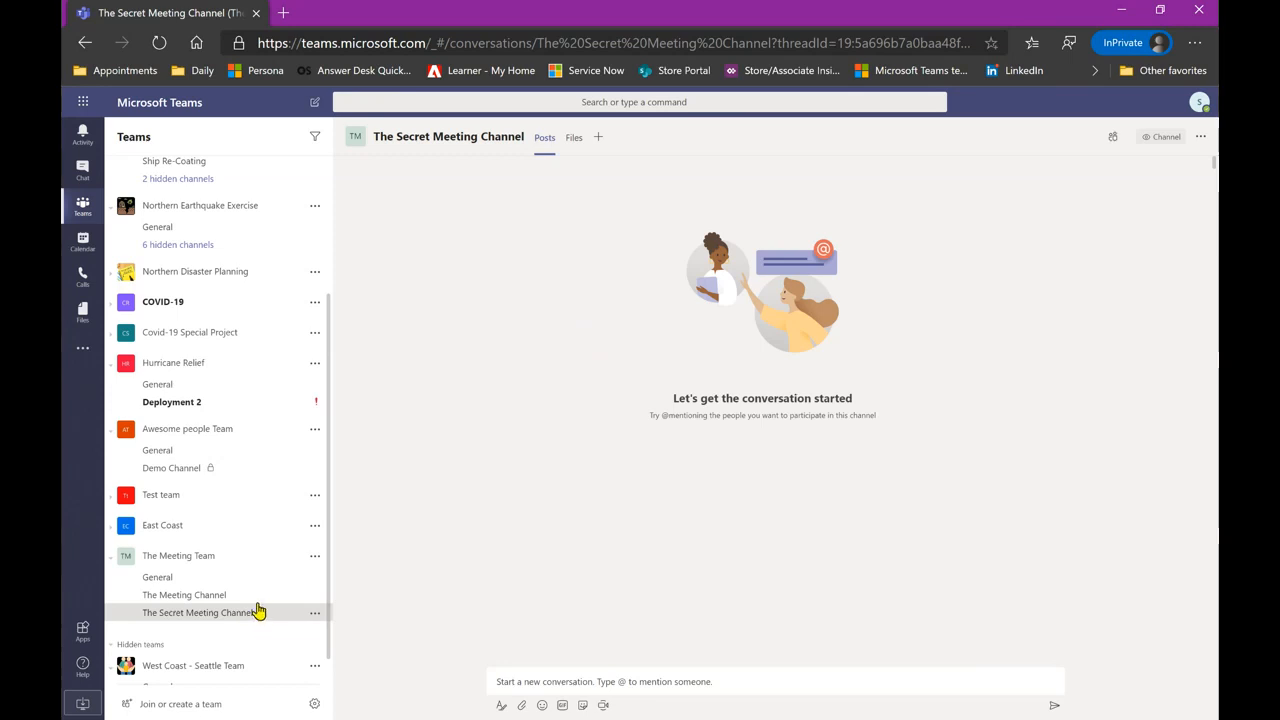
# - Open Manage team for The Meeting Team and go to its Settings tab
pyautogui.click(315, 556)
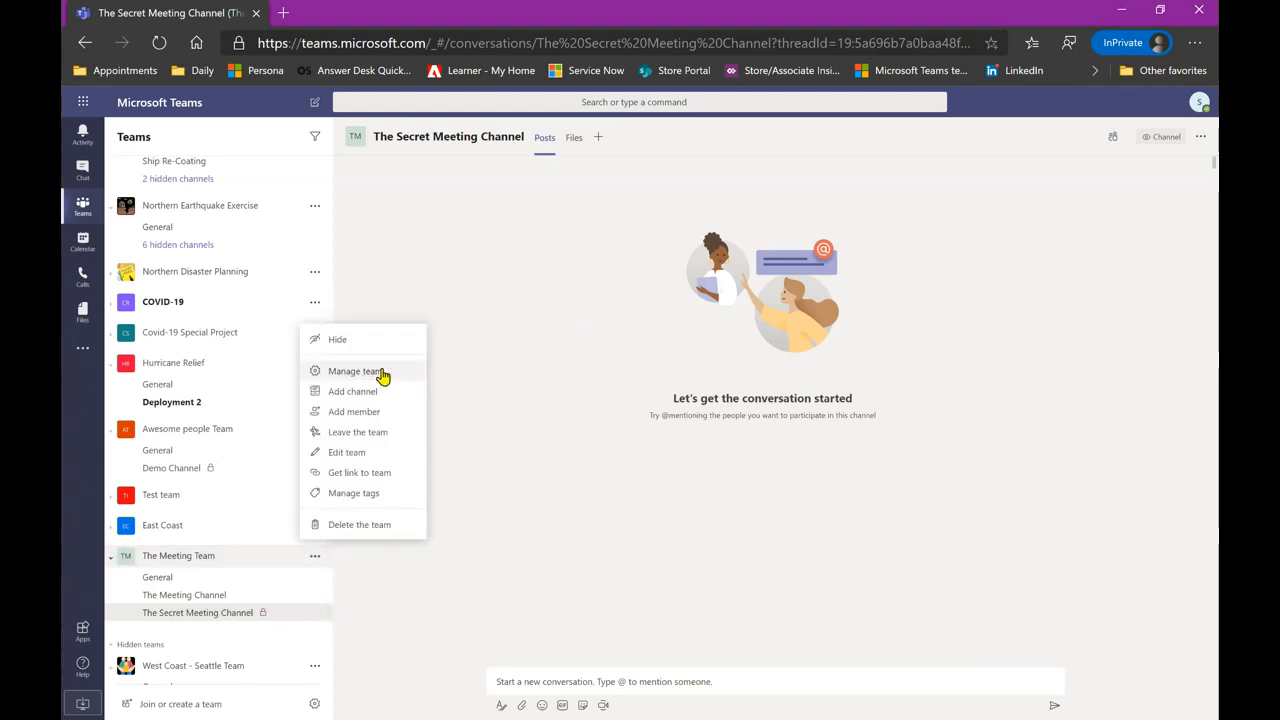
pyautogui.click(380, 372)
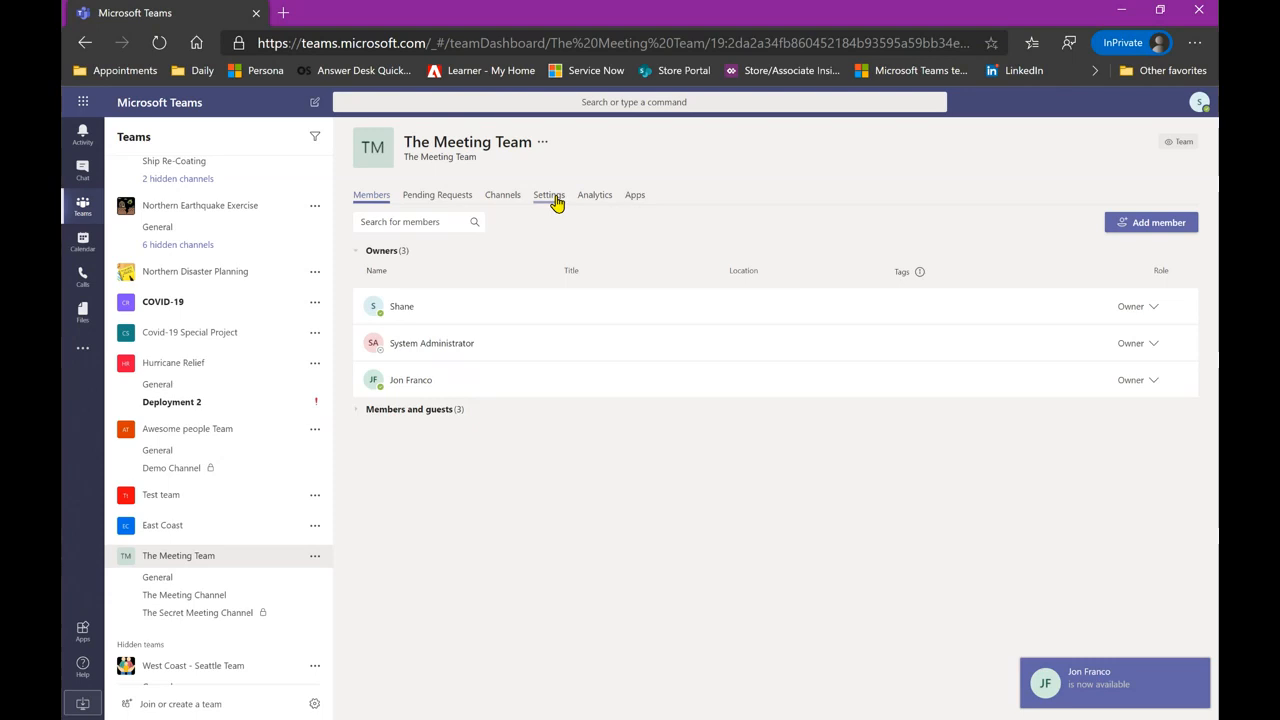
pyautogui.click(555, 200)
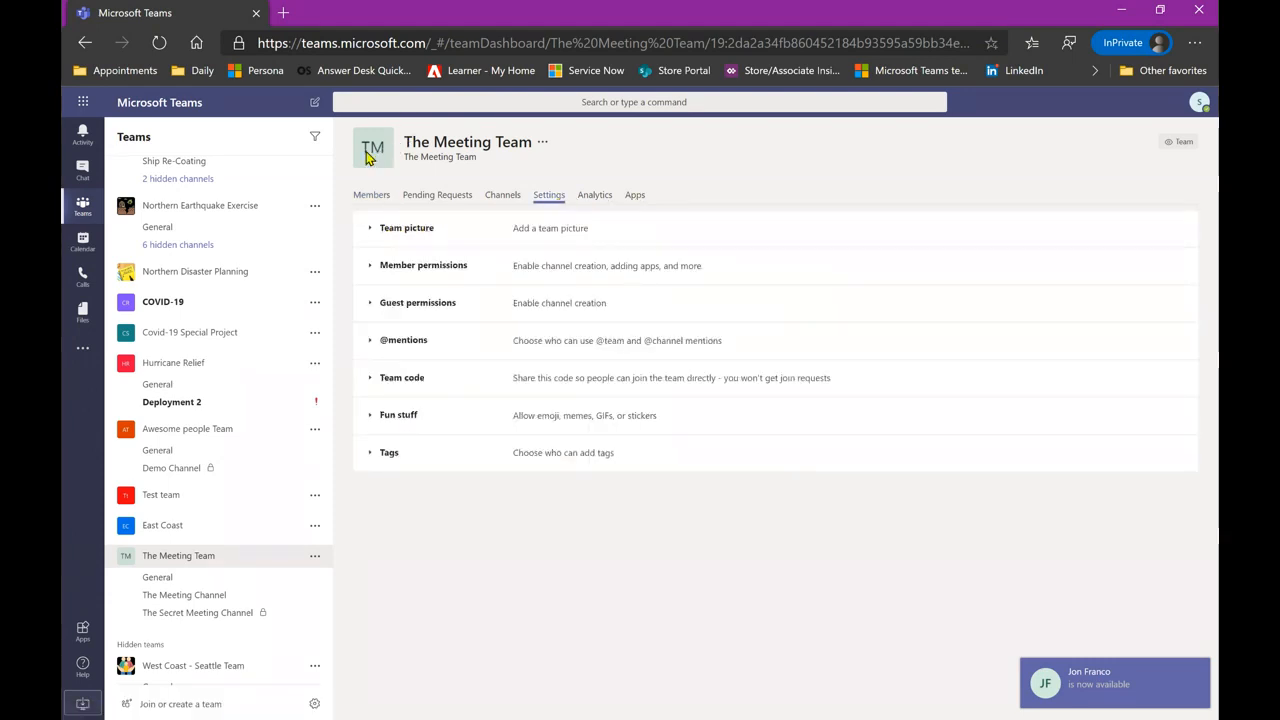
# - Review and collapse the Member permissions and Guest permissions sections
pyautogui.click(428, 270)
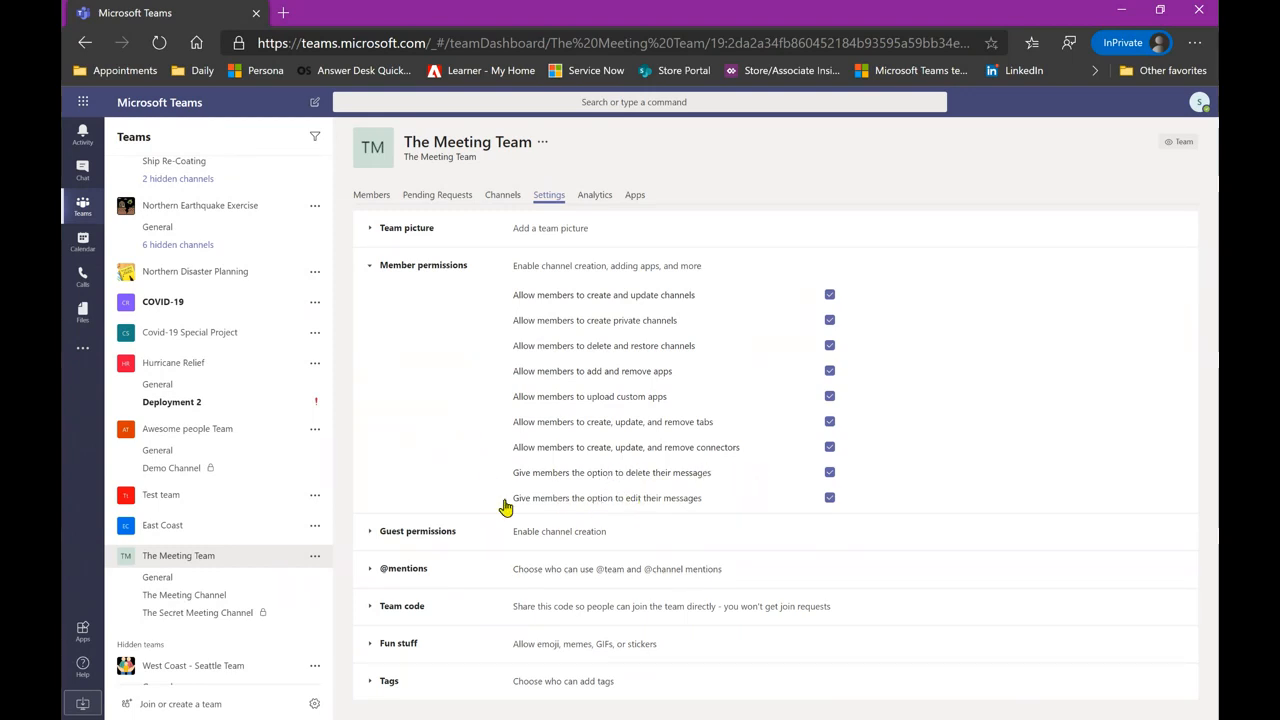
pyautogui.click(418, 272)
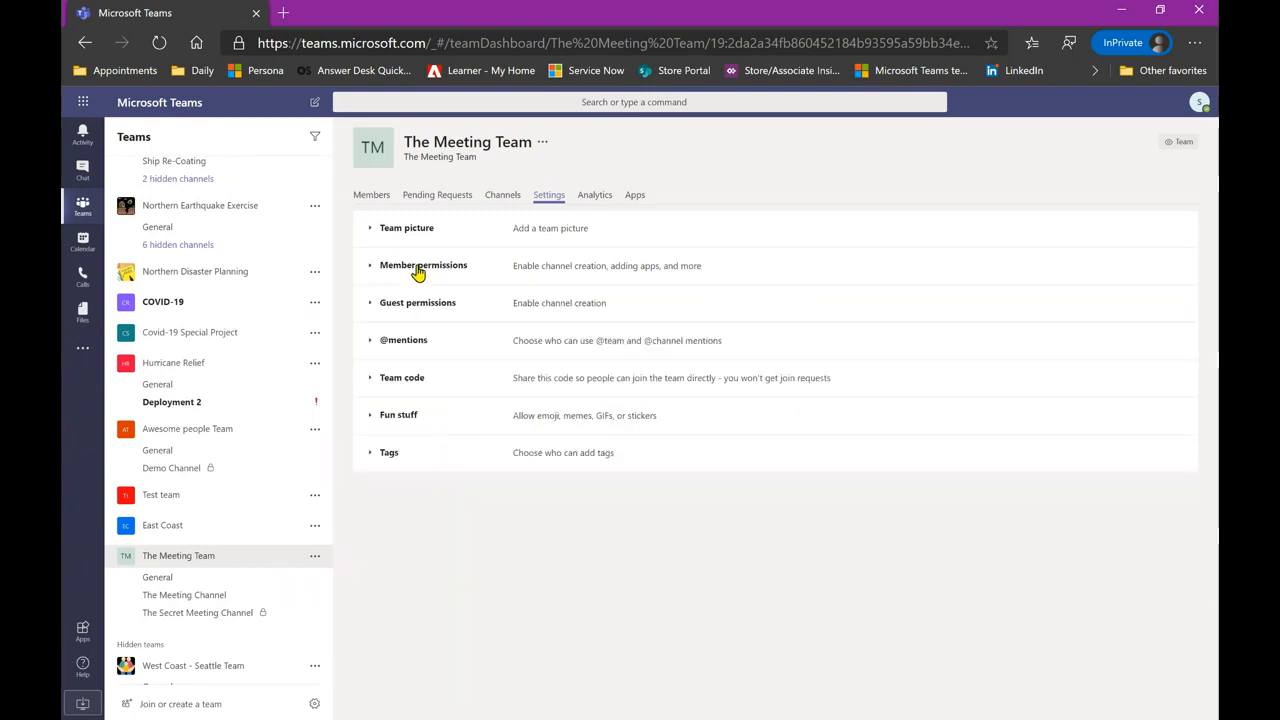
pyautogui.click(415, 310)
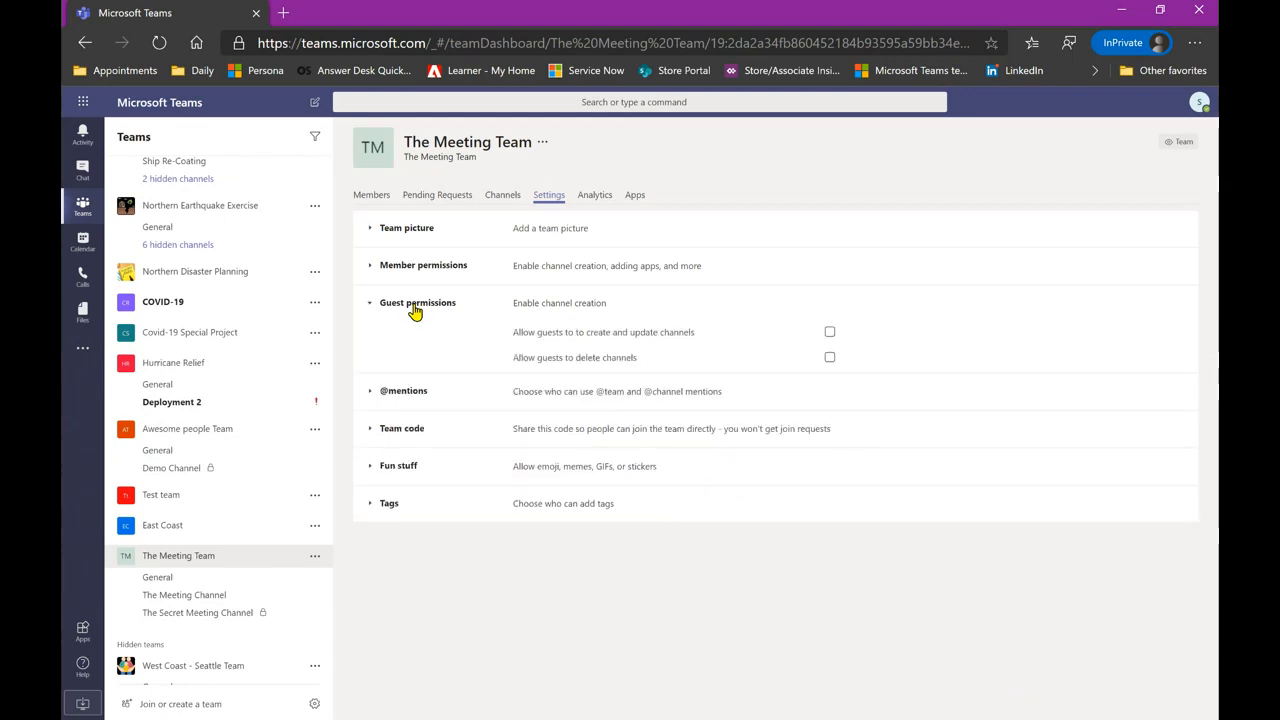
pyautogui.click(415, 312)
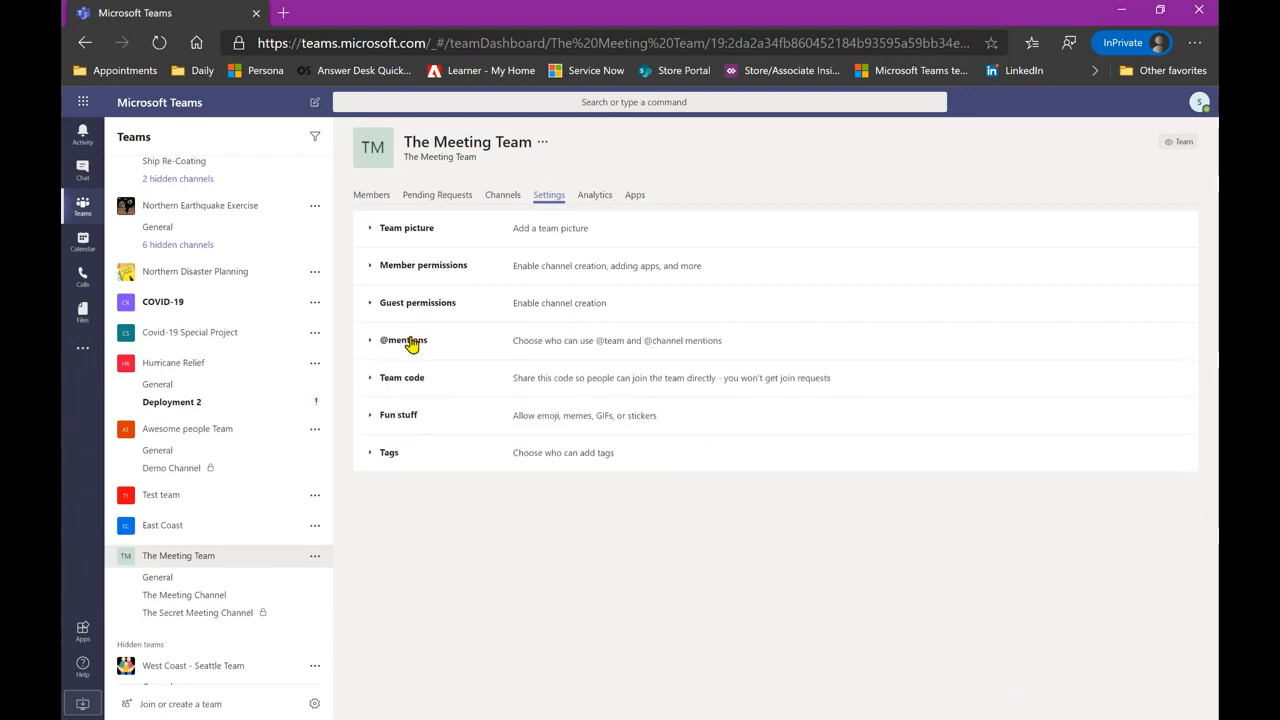
pyautogui.click(410, 342)
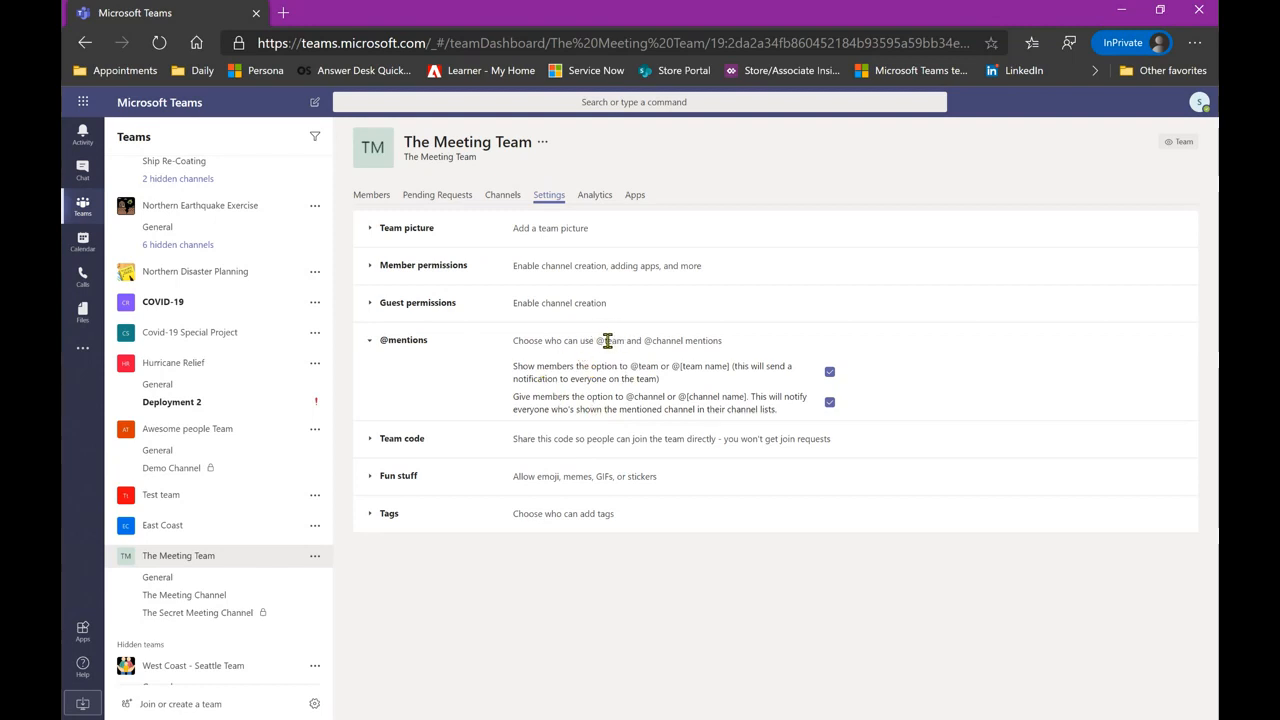
pyautogui.click(396, 439)
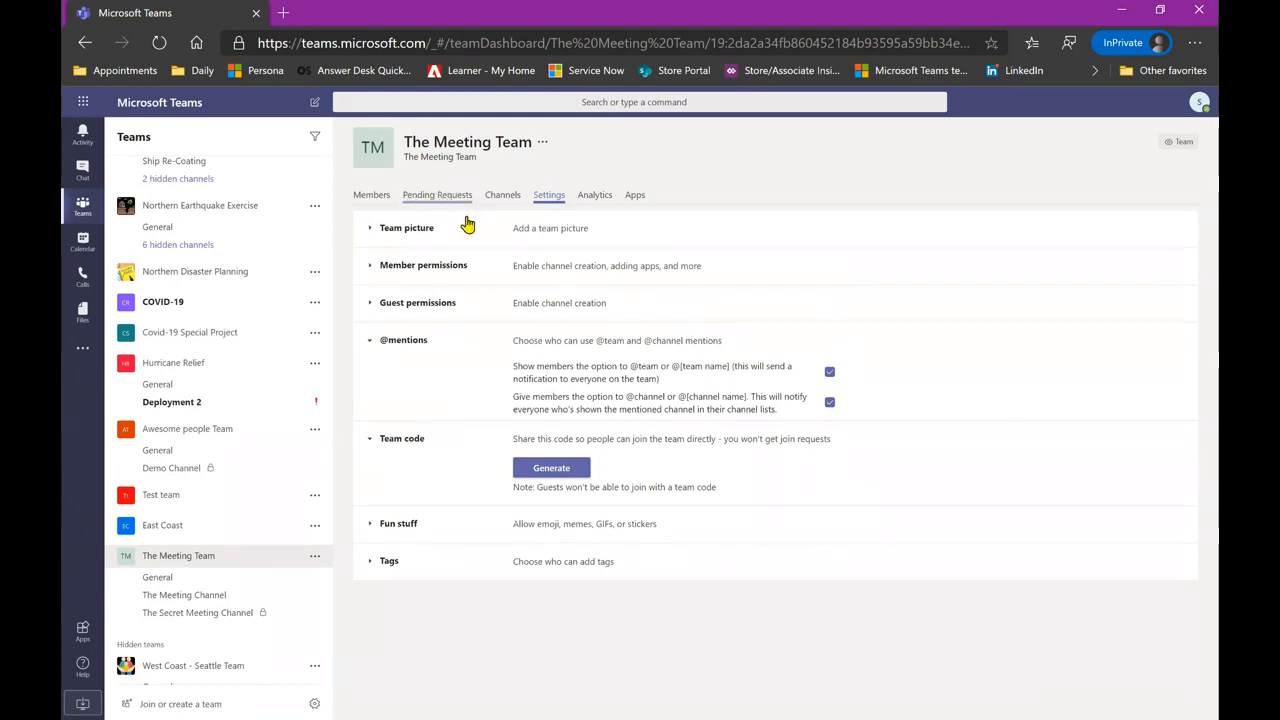
pyautogui.click(398, 525)
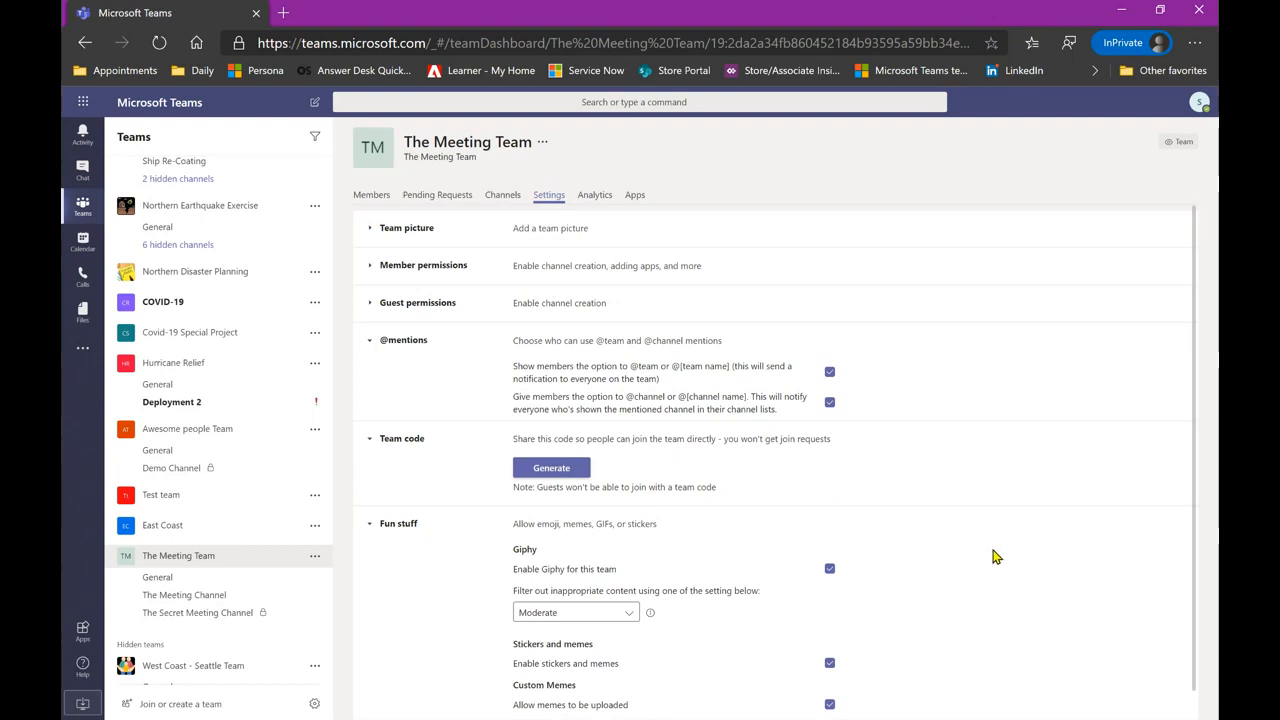
pyautogui.scroll(-1, 994, 557)
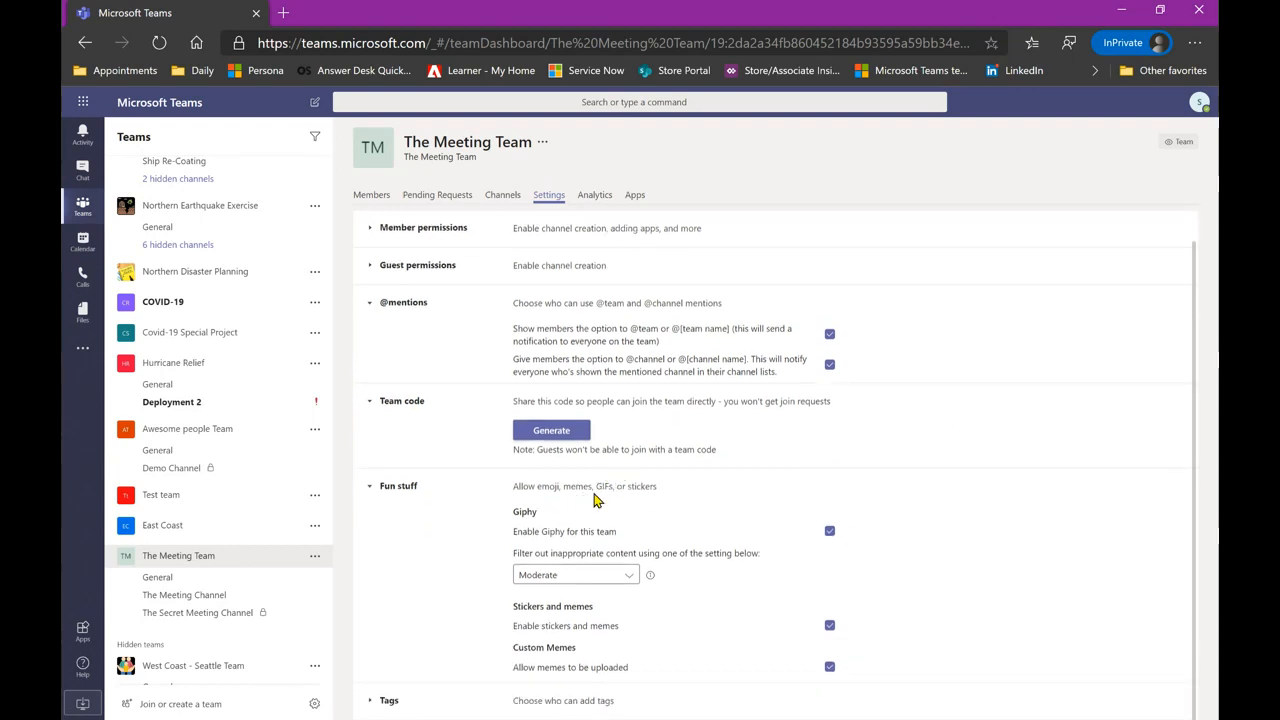
pyautogui.click(388, 704)
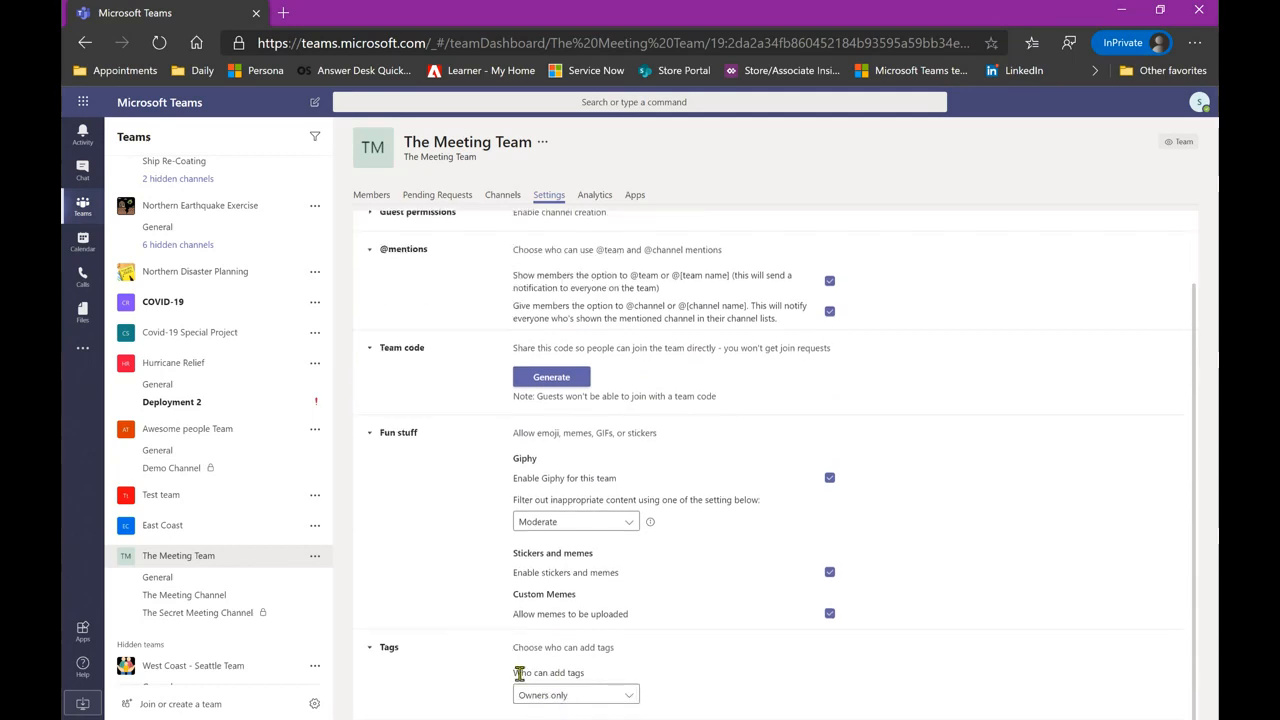
pyautogui.scroll(1, 457, 504)
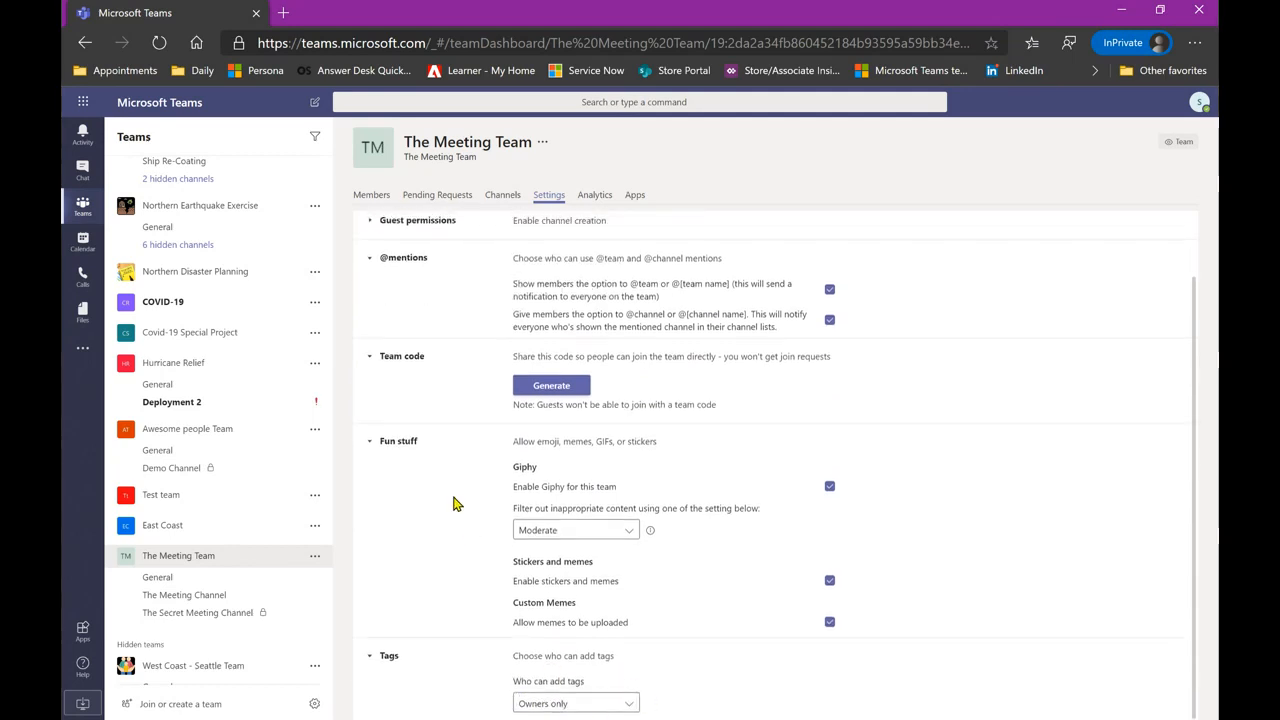
# - View The Meeting Team's Analytics and Apps pages, then return to Members
pyautogui.click(594, 195)
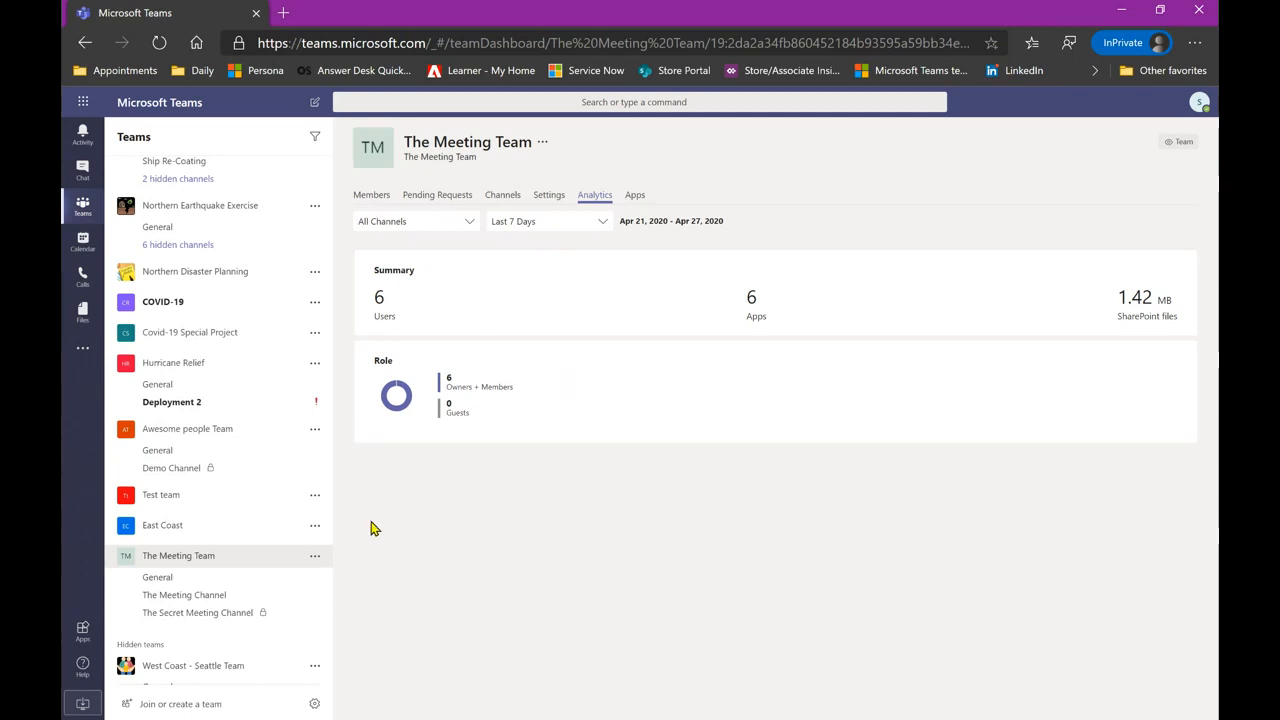
pyautogui.click(637, 200)
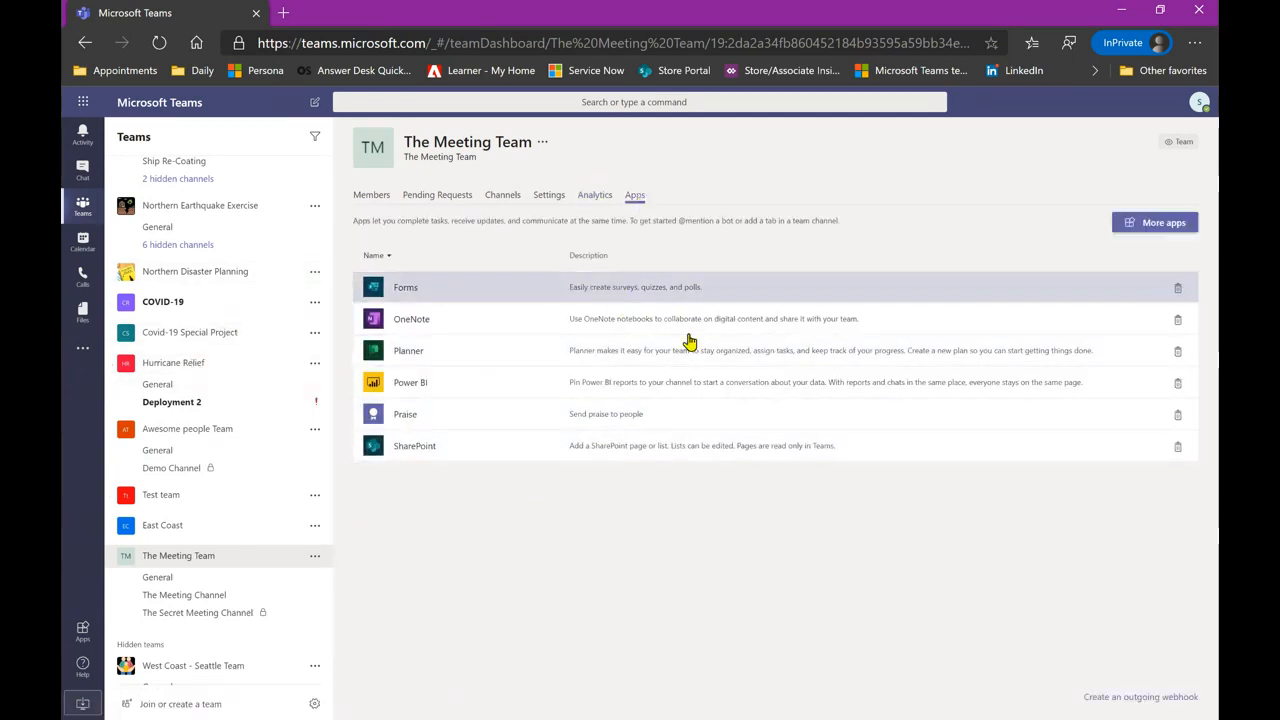
pyautogui.click(368, 201)
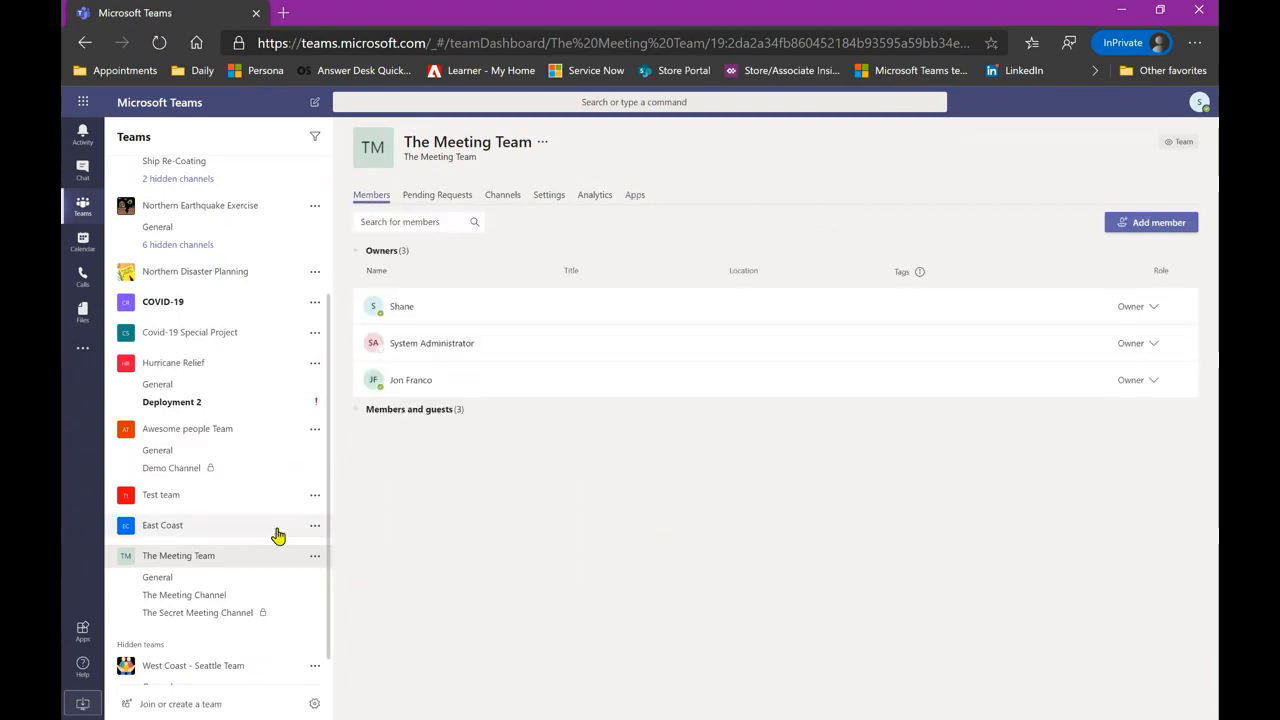
# - Pin The Meeting Team's General channel to the top of the list
pyautogui.scroll(3, 263, 601)
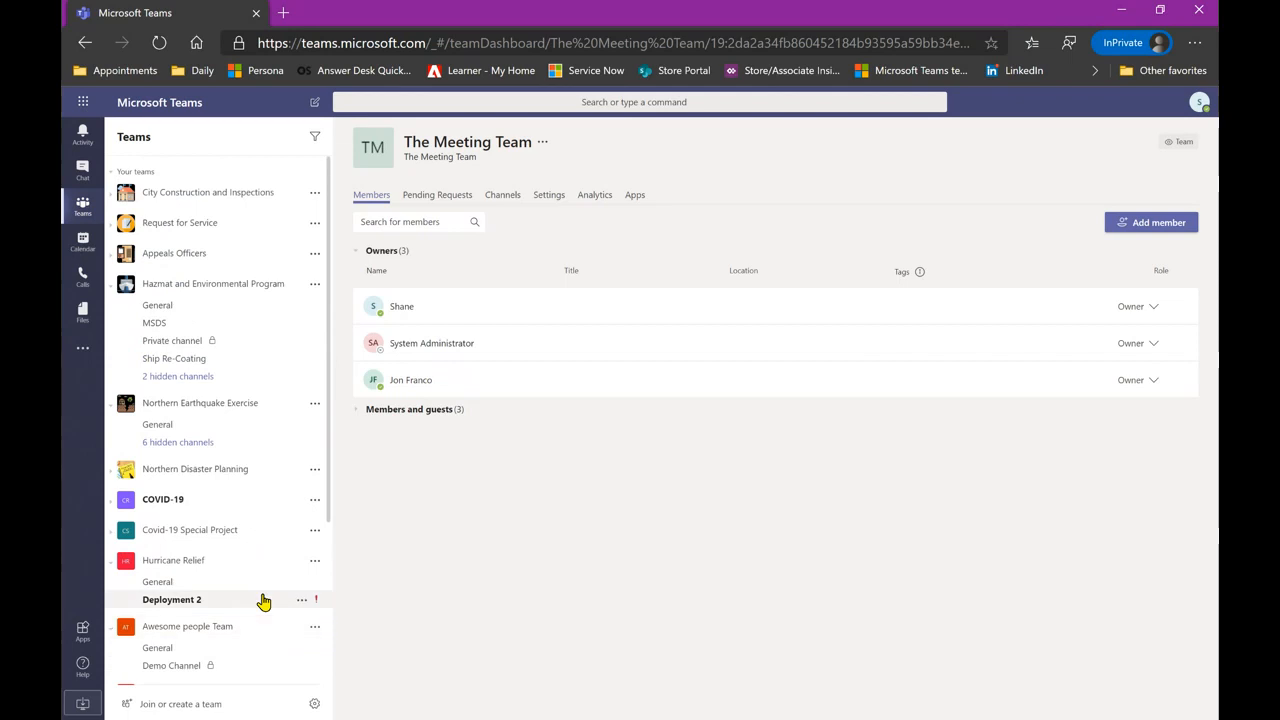
pyautogui.scroll(-3, 263, 601)
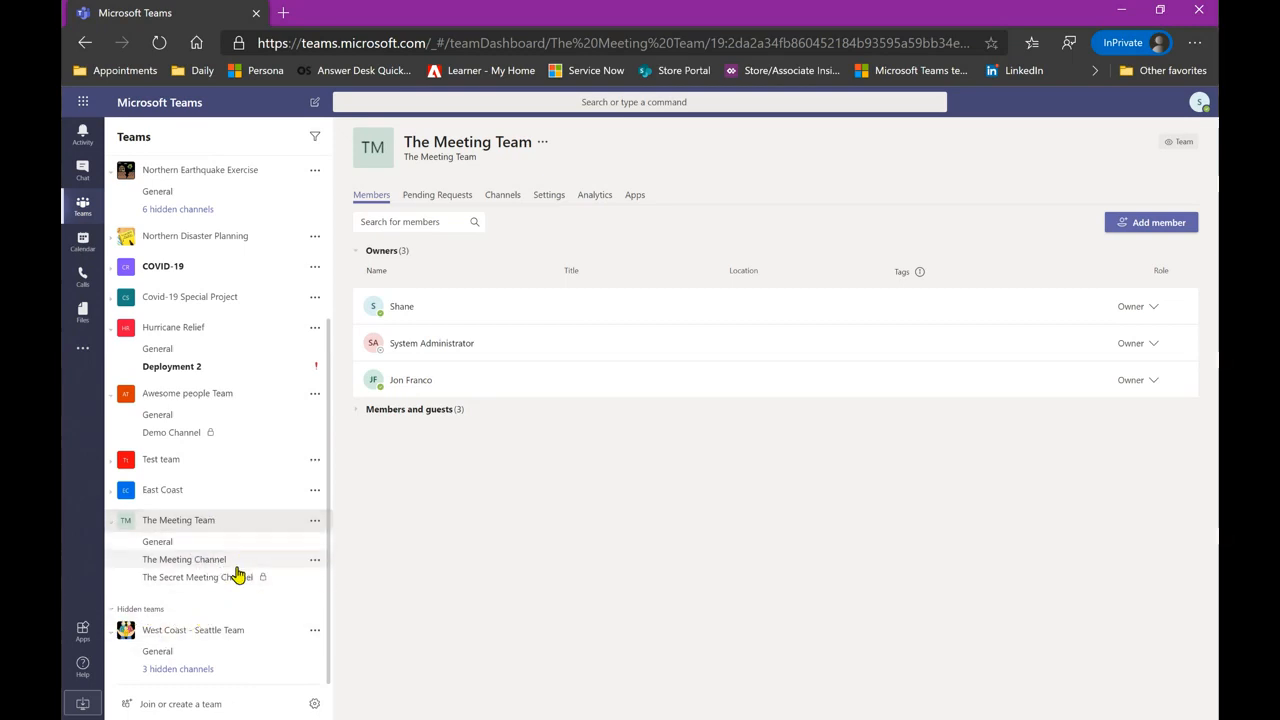
pyautogui.click(315, 542)
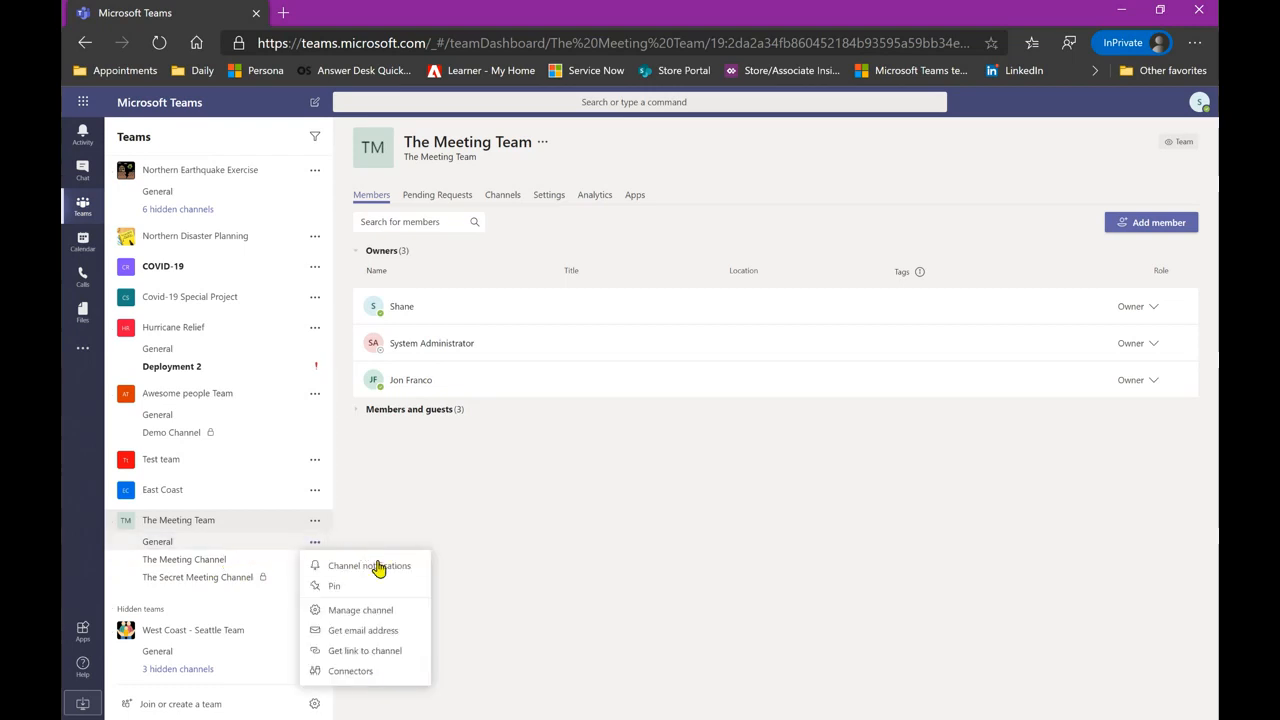
pyautogui.click(367, 587)
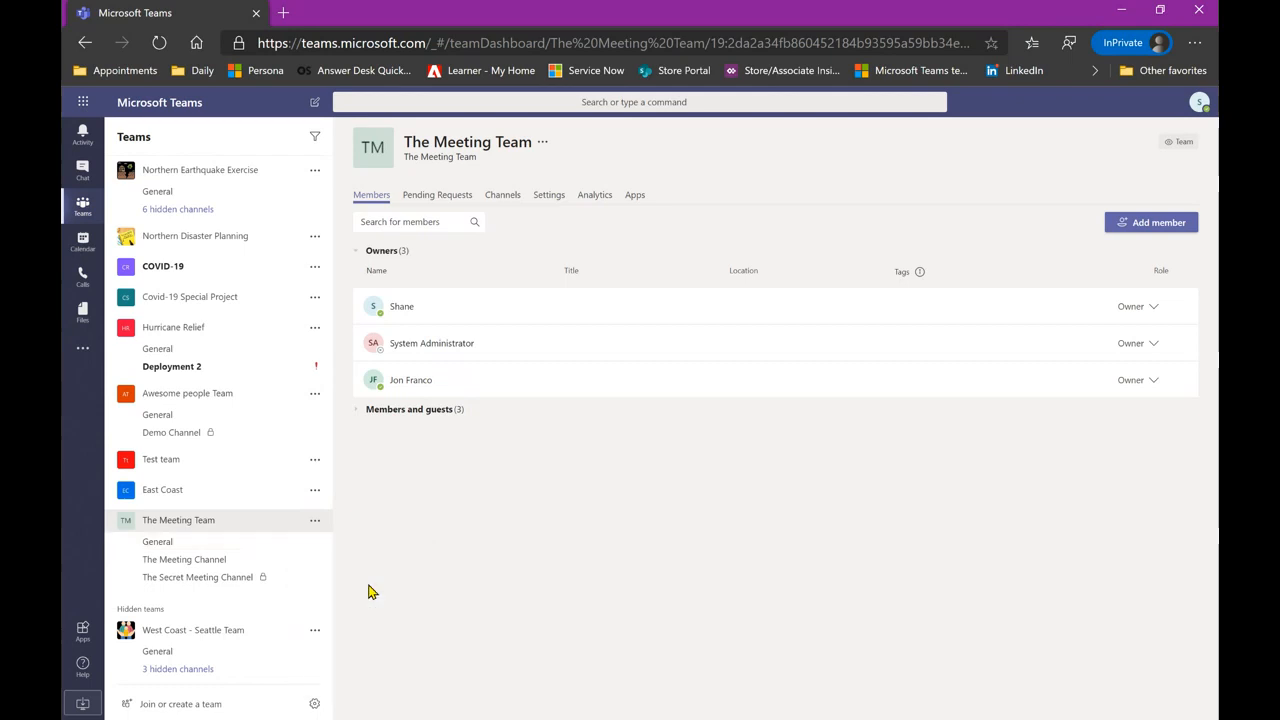
# - Pin the City Planning channel from City Construction and Inspections
pyautogui.scroll(5, 222, 386)
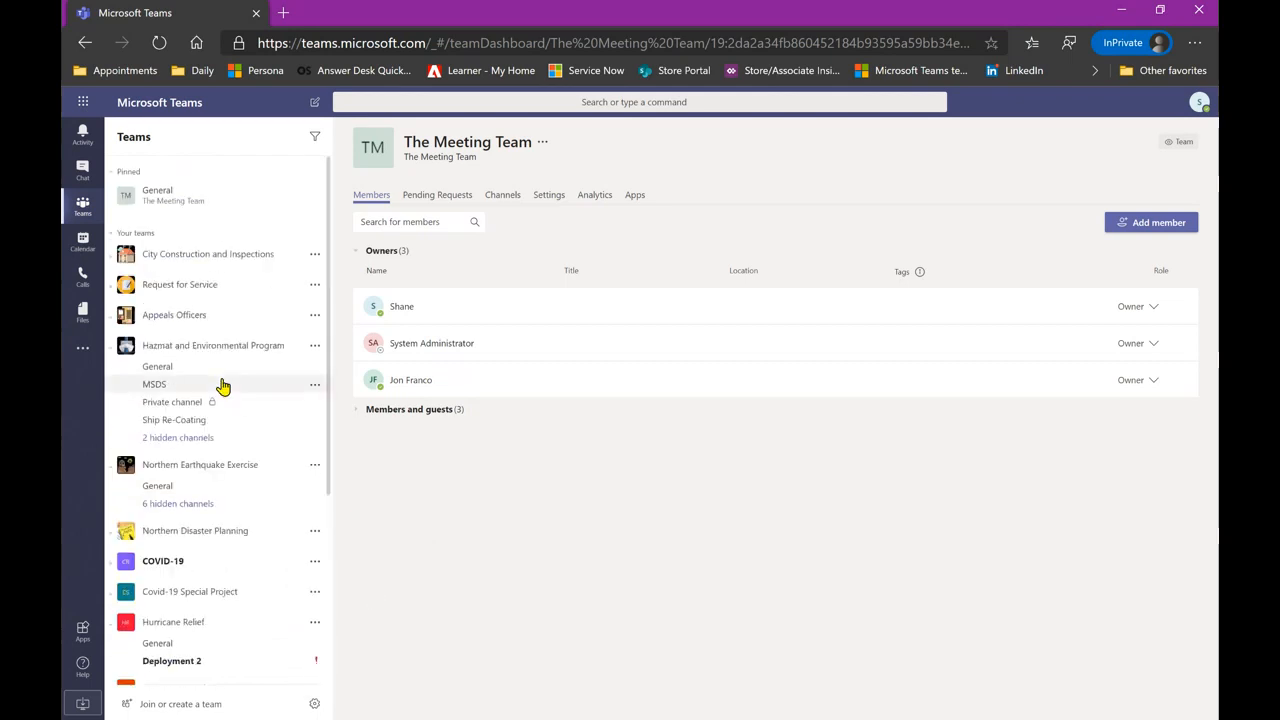
pyautogui.click(160, 254)
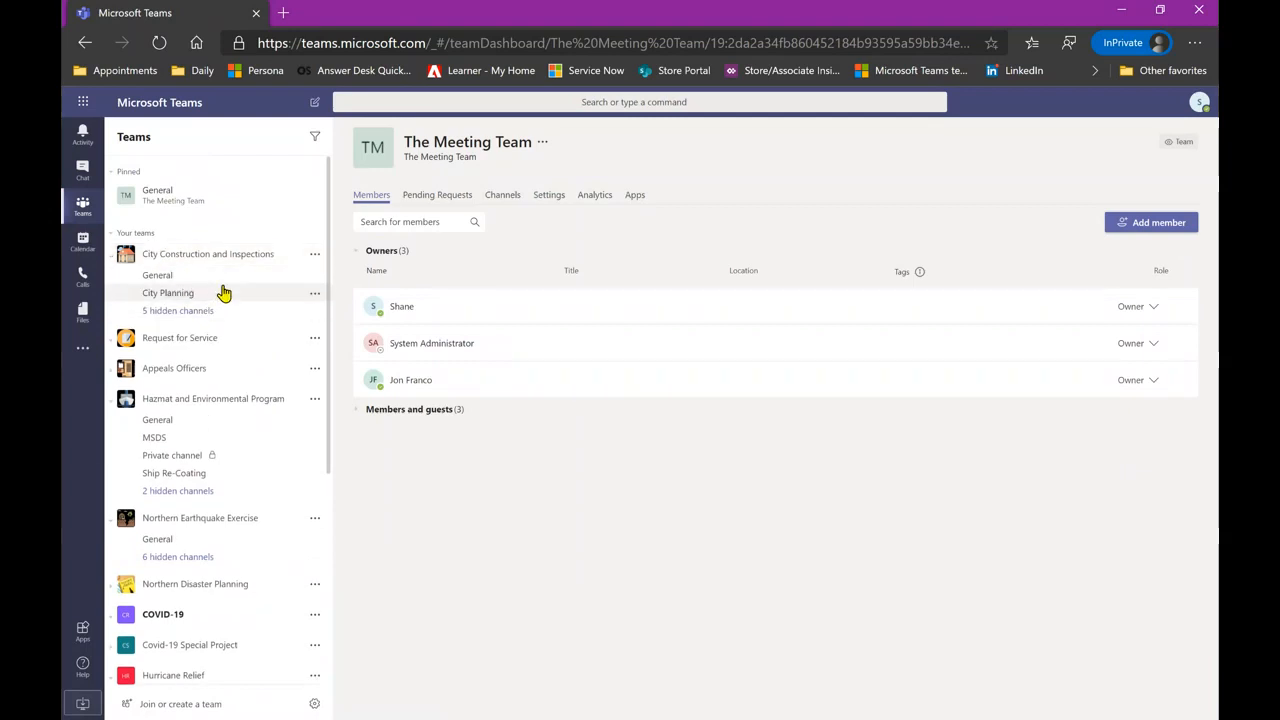
pyautogui.click(314, 293)
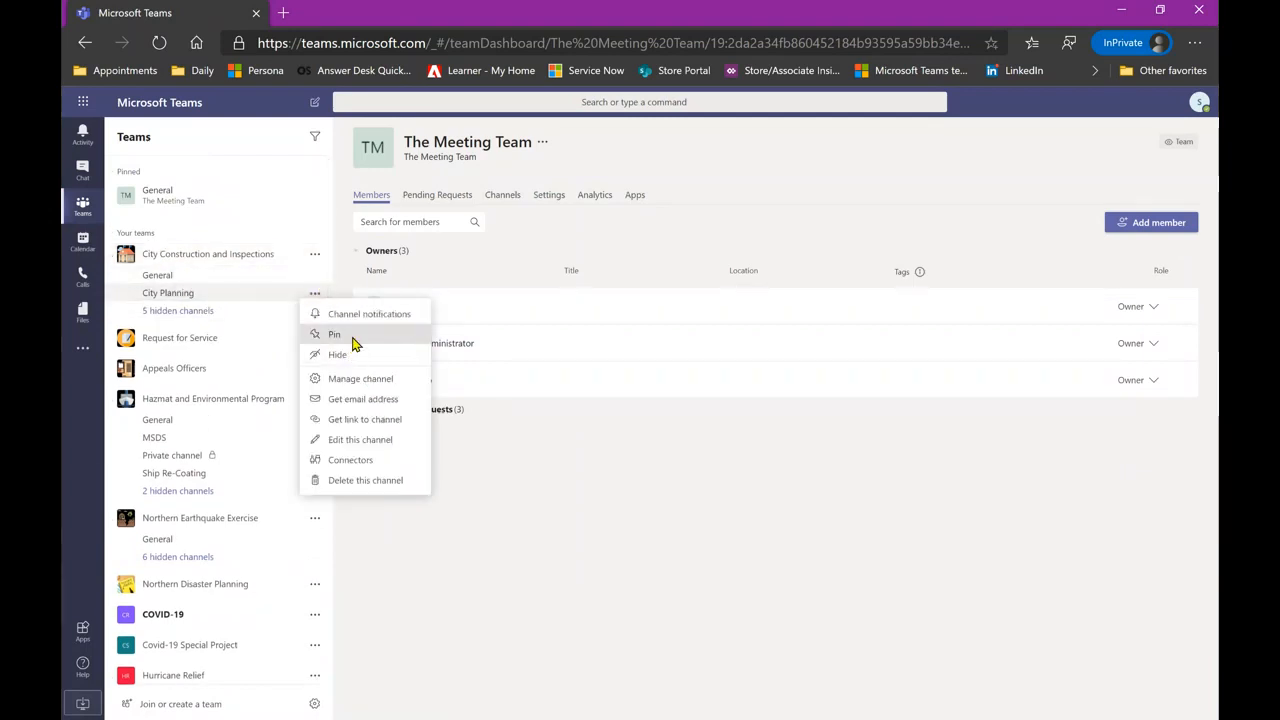
pyautogui.click(340, 335)
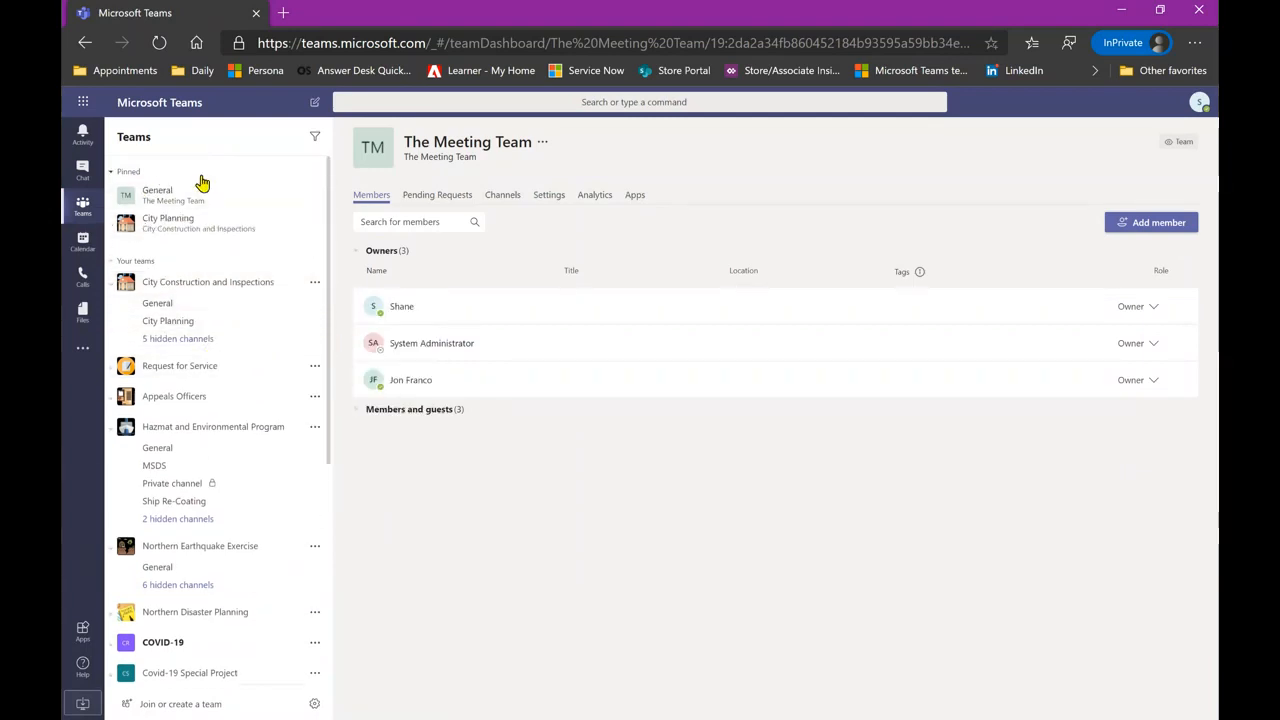
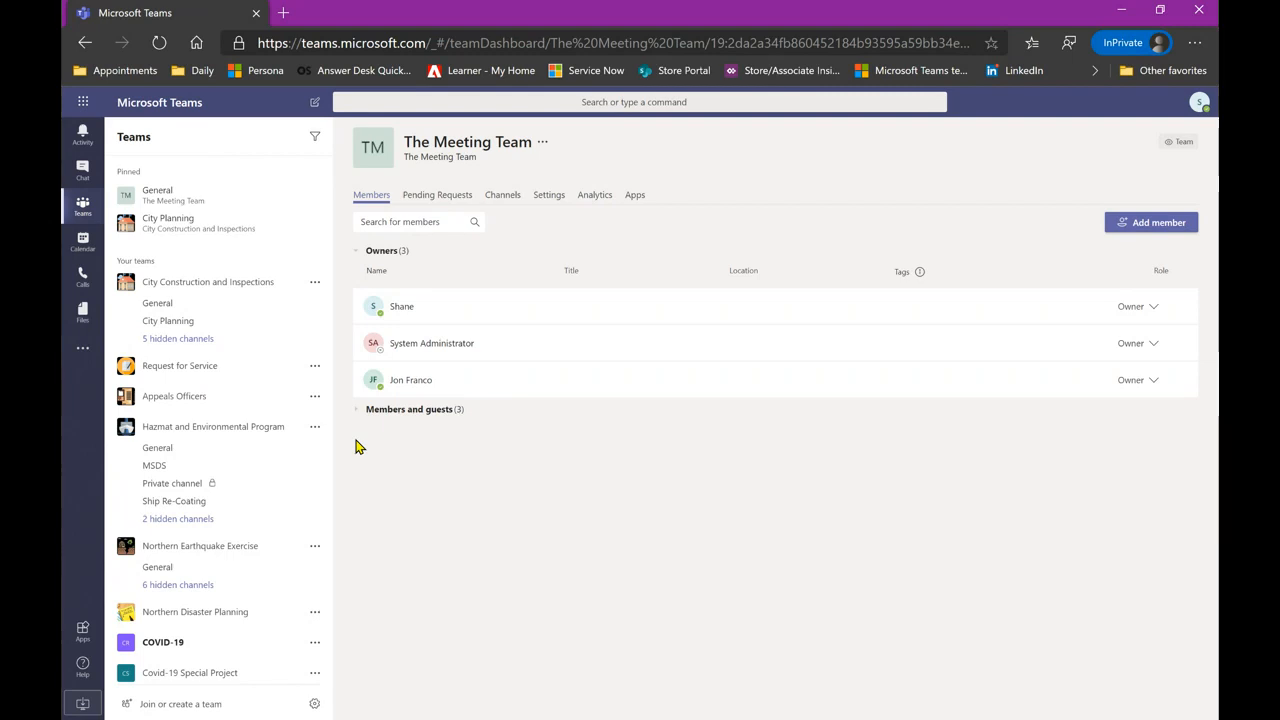
# - Open the pinned City Planning channel, then the Hazmat and Environmental Program General channel
pyautogui.click(208, 230)
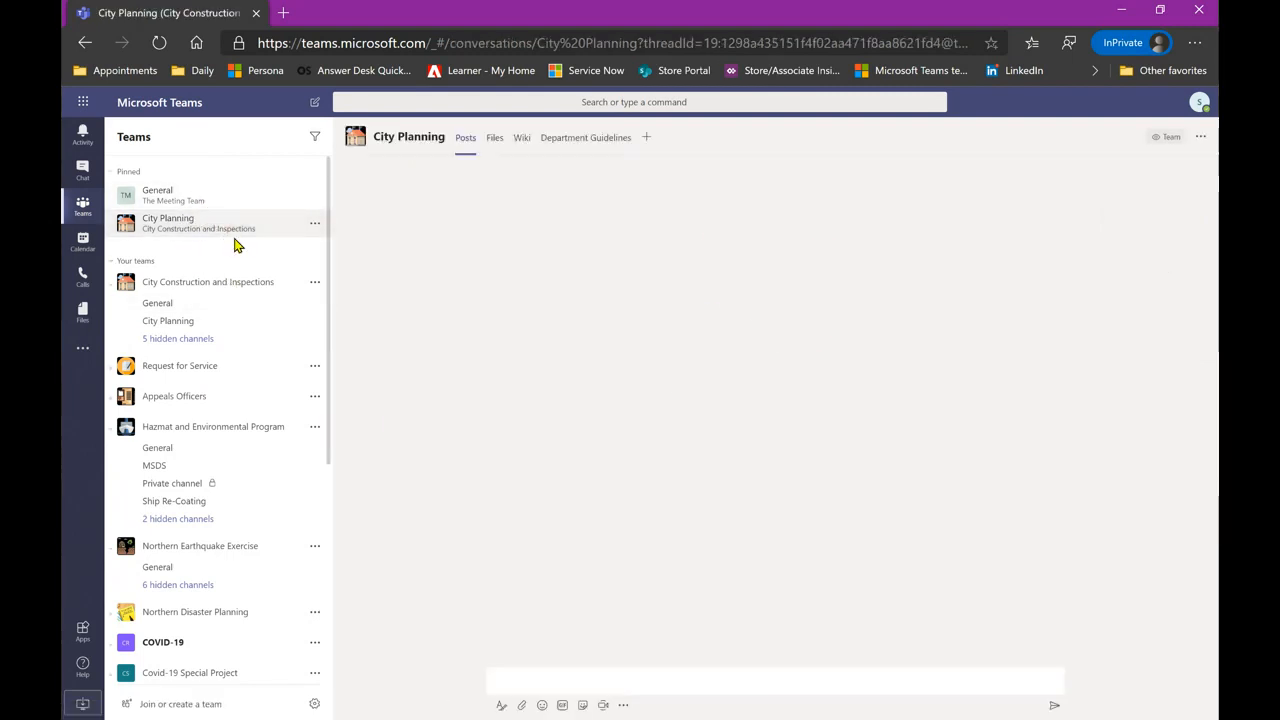
pyautogui.click(226, 457)
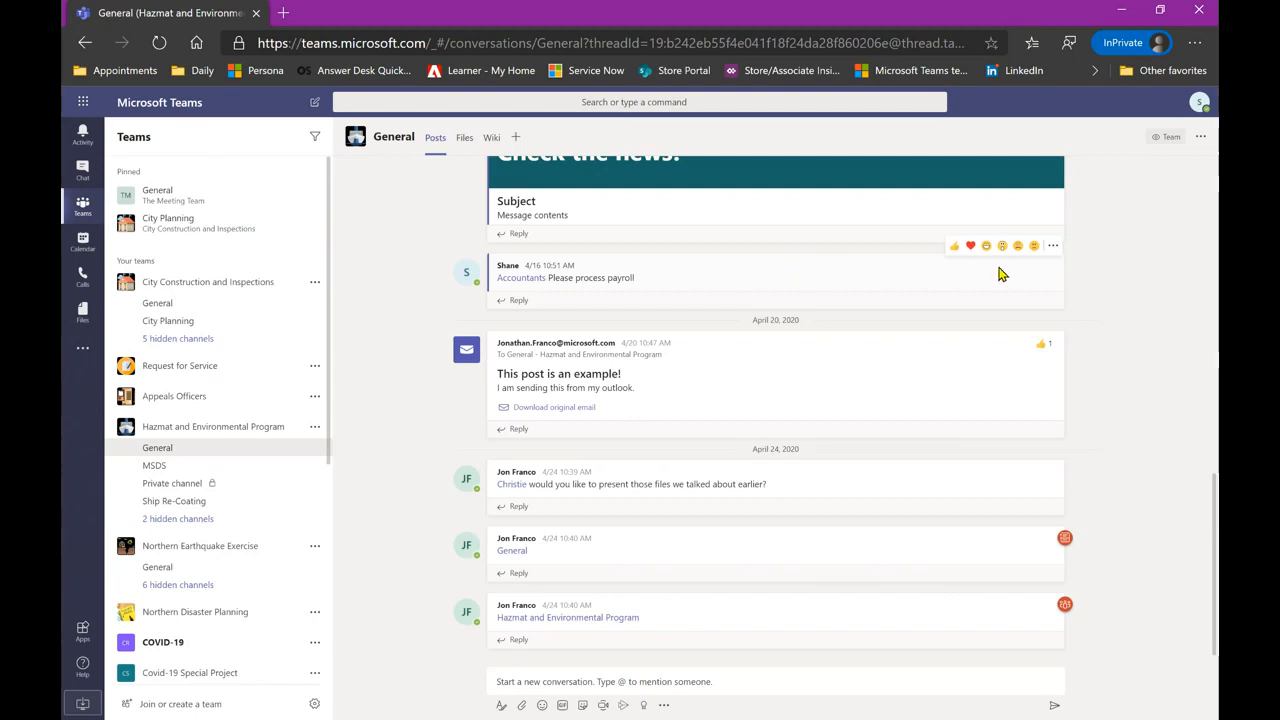
pyautogui.click(1054, 249)
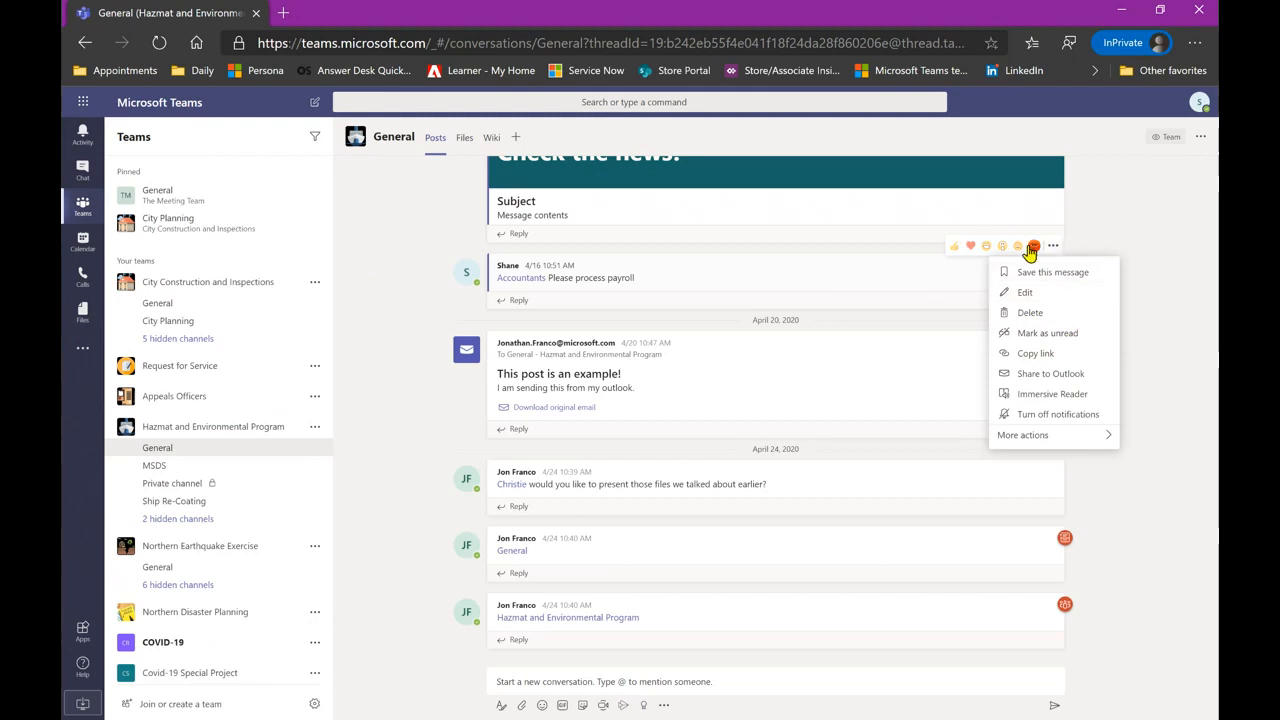
pyautogui.click(1068, 316)
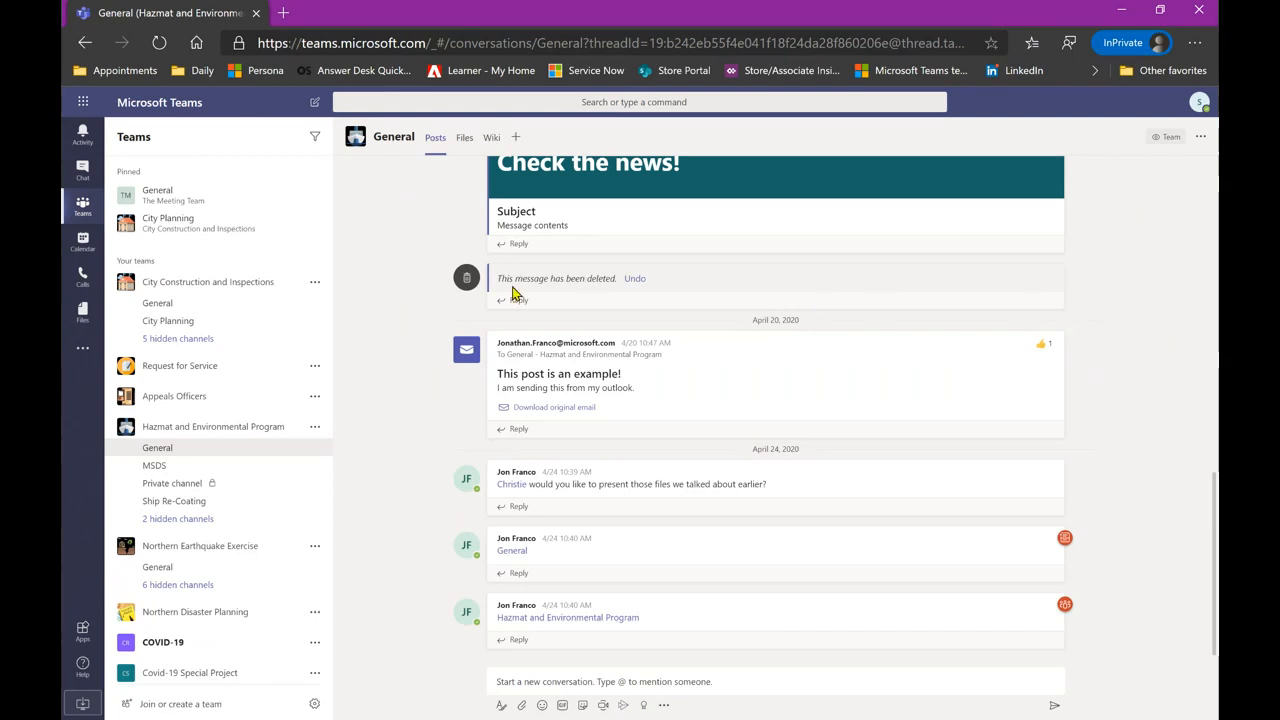
pyautogui.click(632, 282)
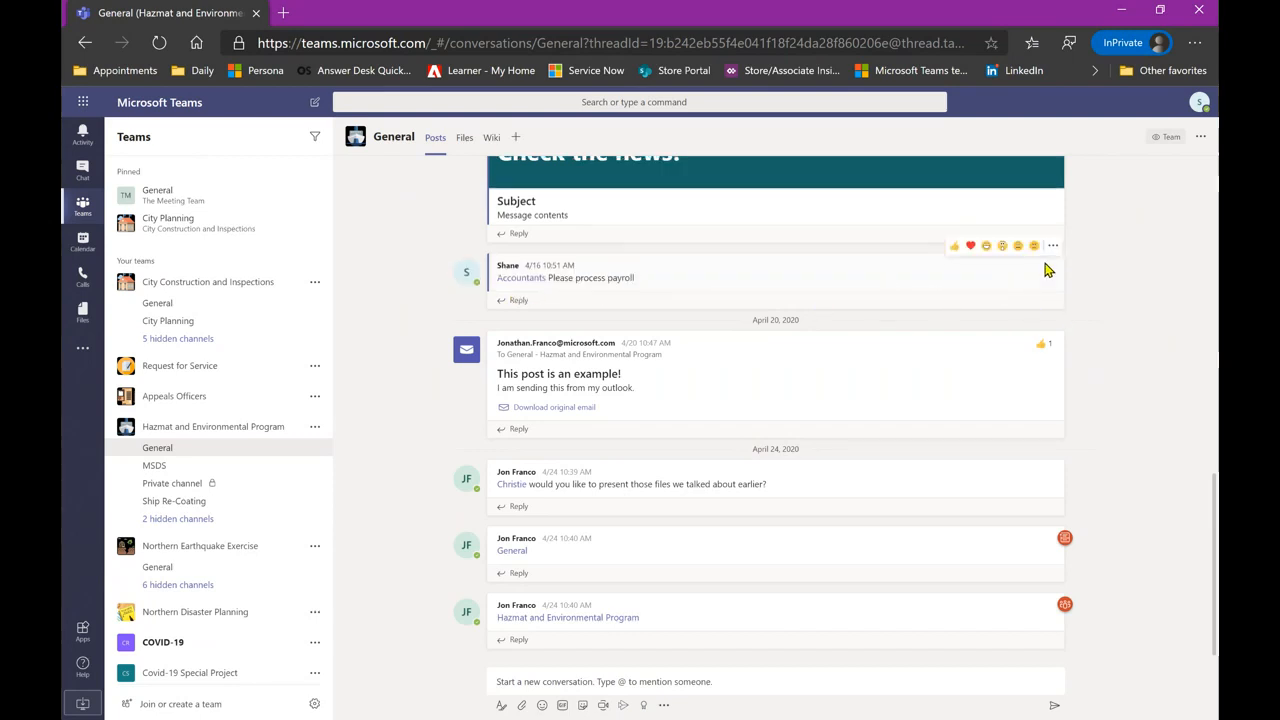
pyautogui.click(1055, 250)
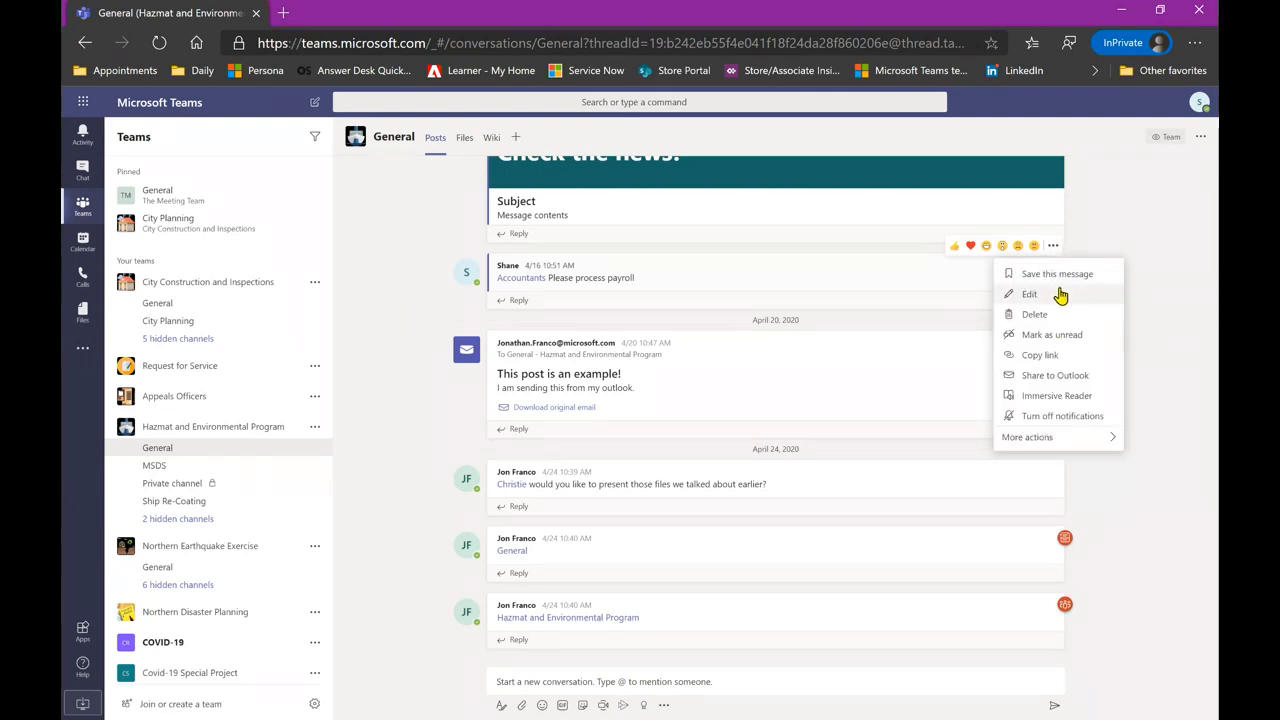
pyautogui.click(1029, 294)
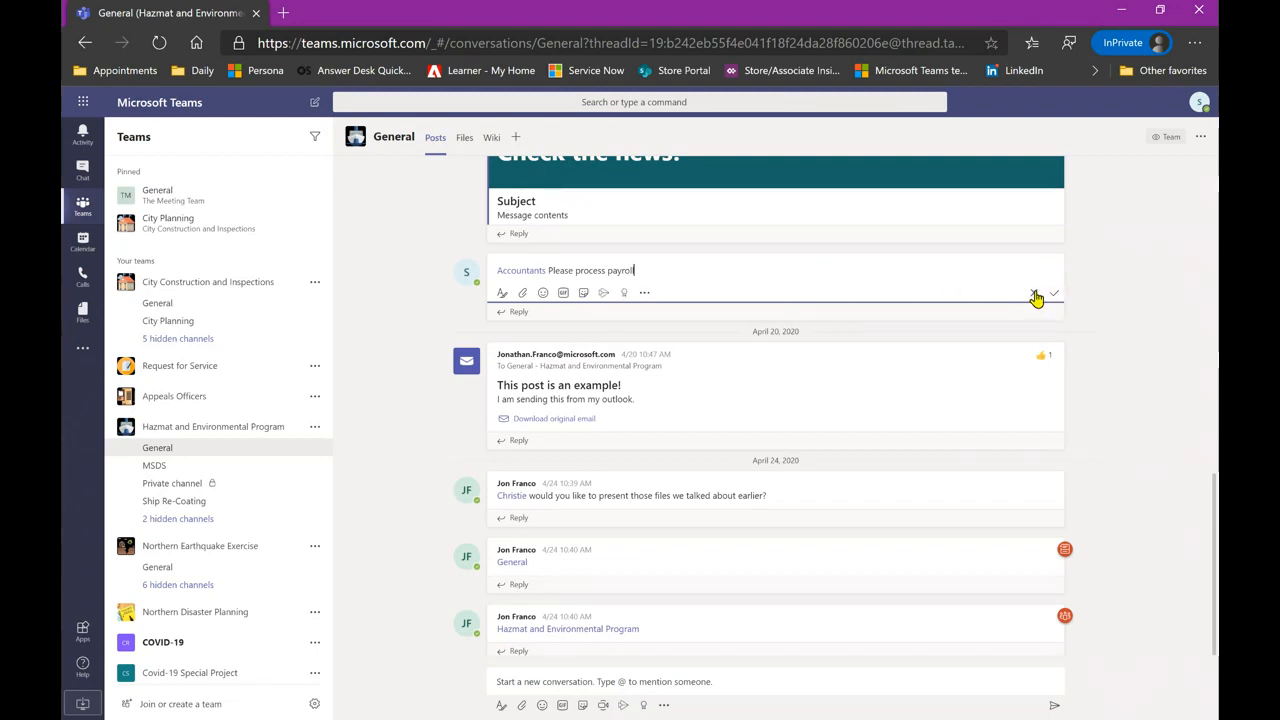
pyautogui.click(1035, 294)
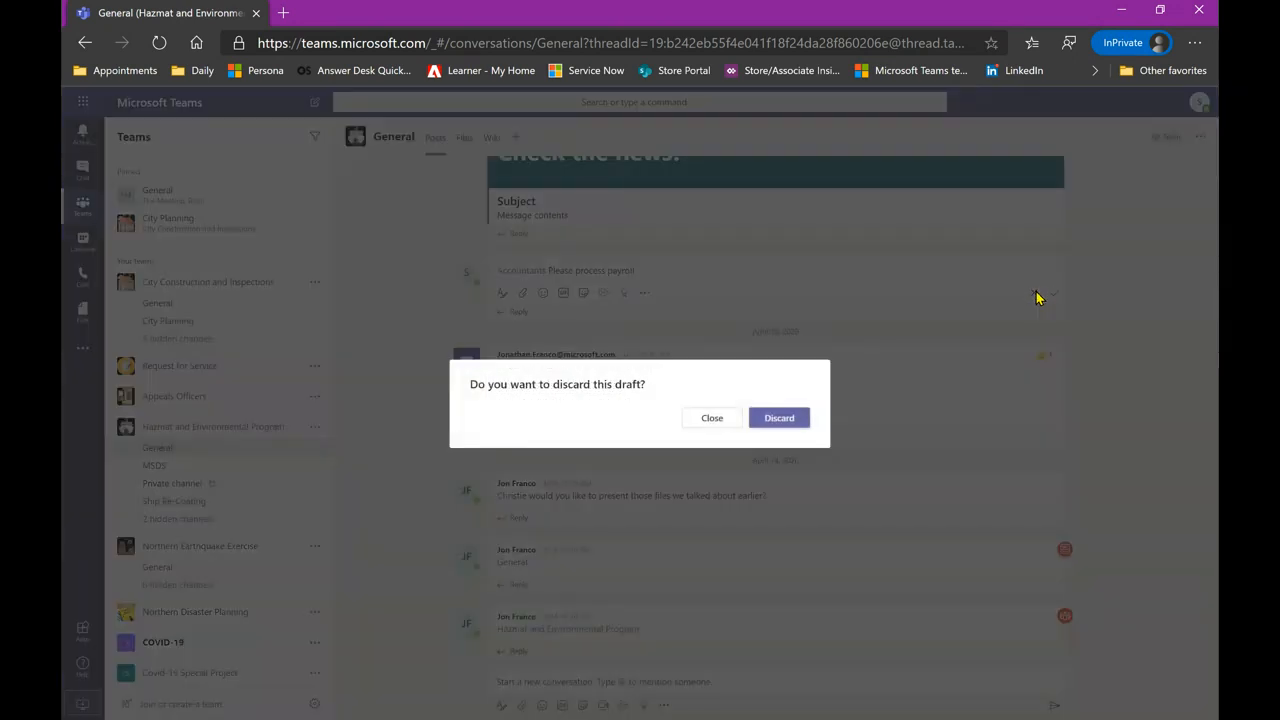
pyautogui.click(768, 419)
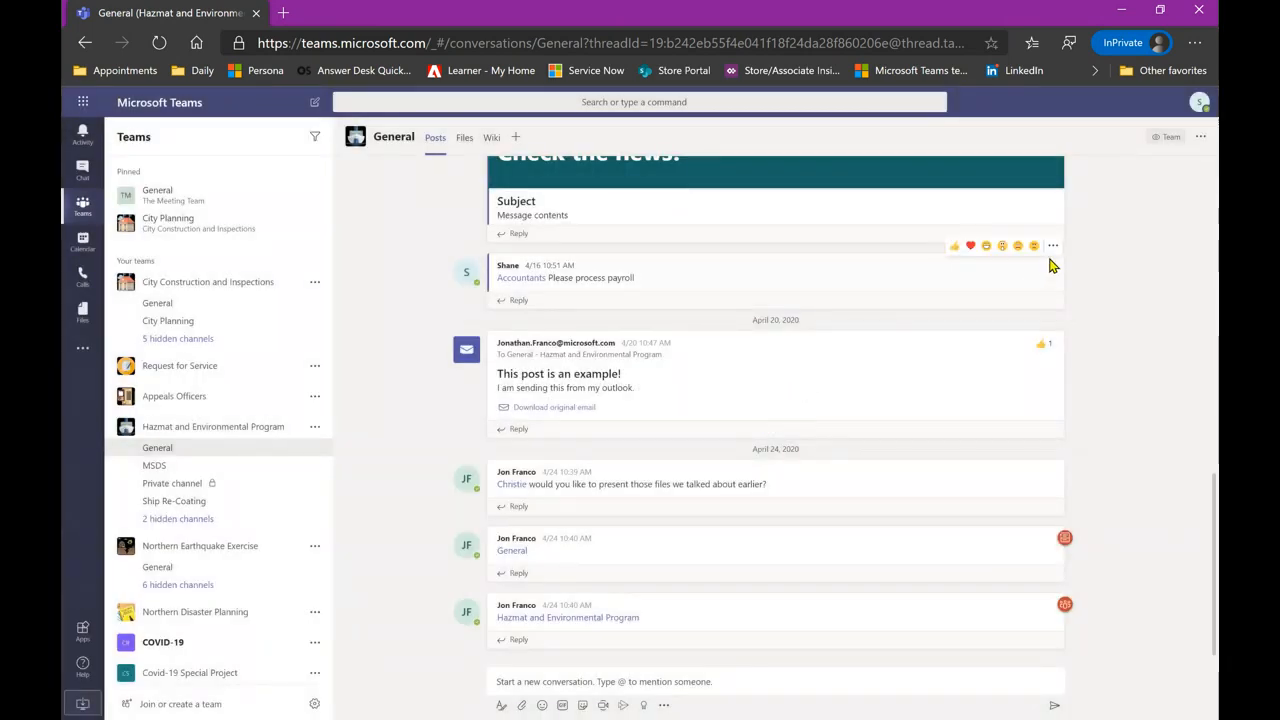
pyautogui.click(1055, 249)
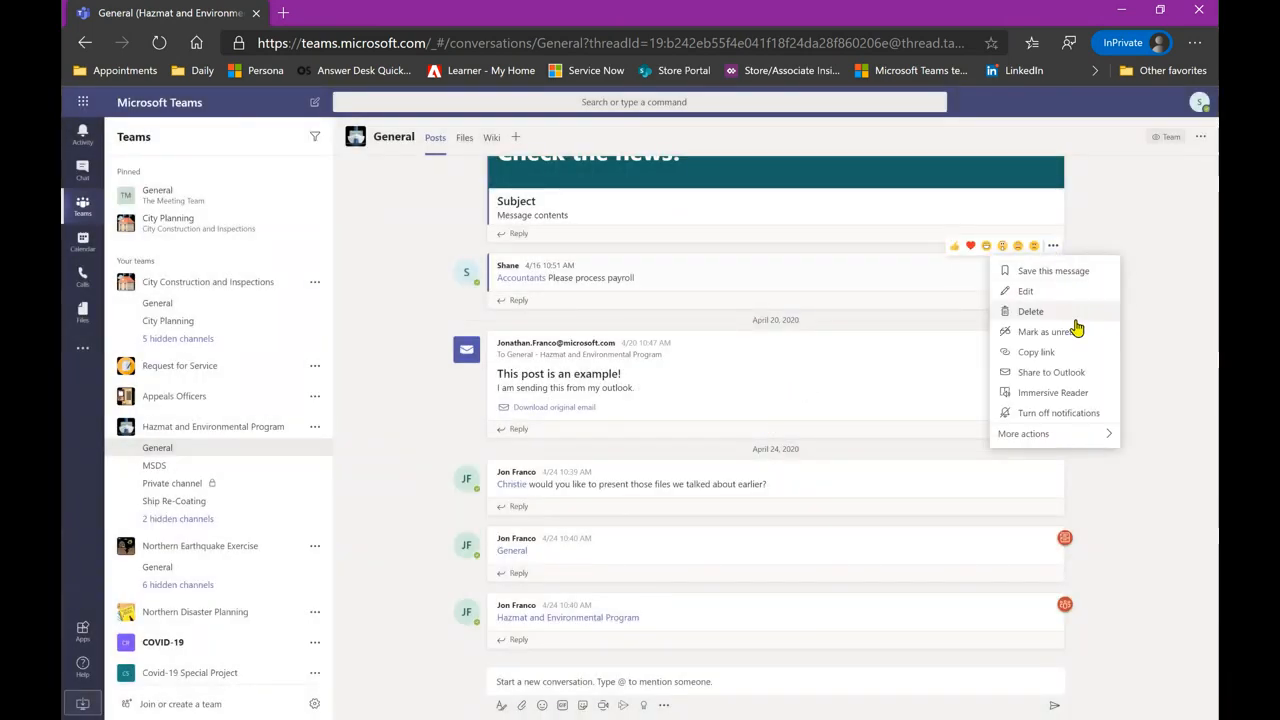
pyautogui.click(1138, 378)
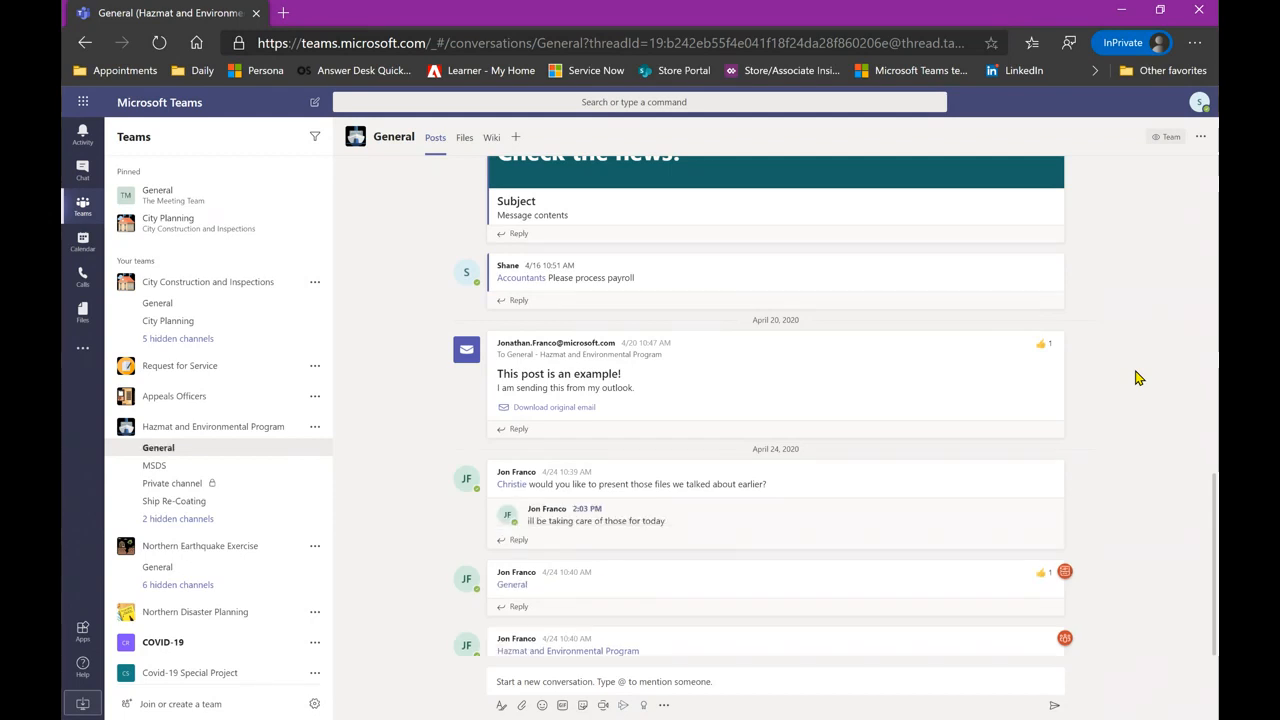
pyautogui.scroll(-1, 1136, 377)
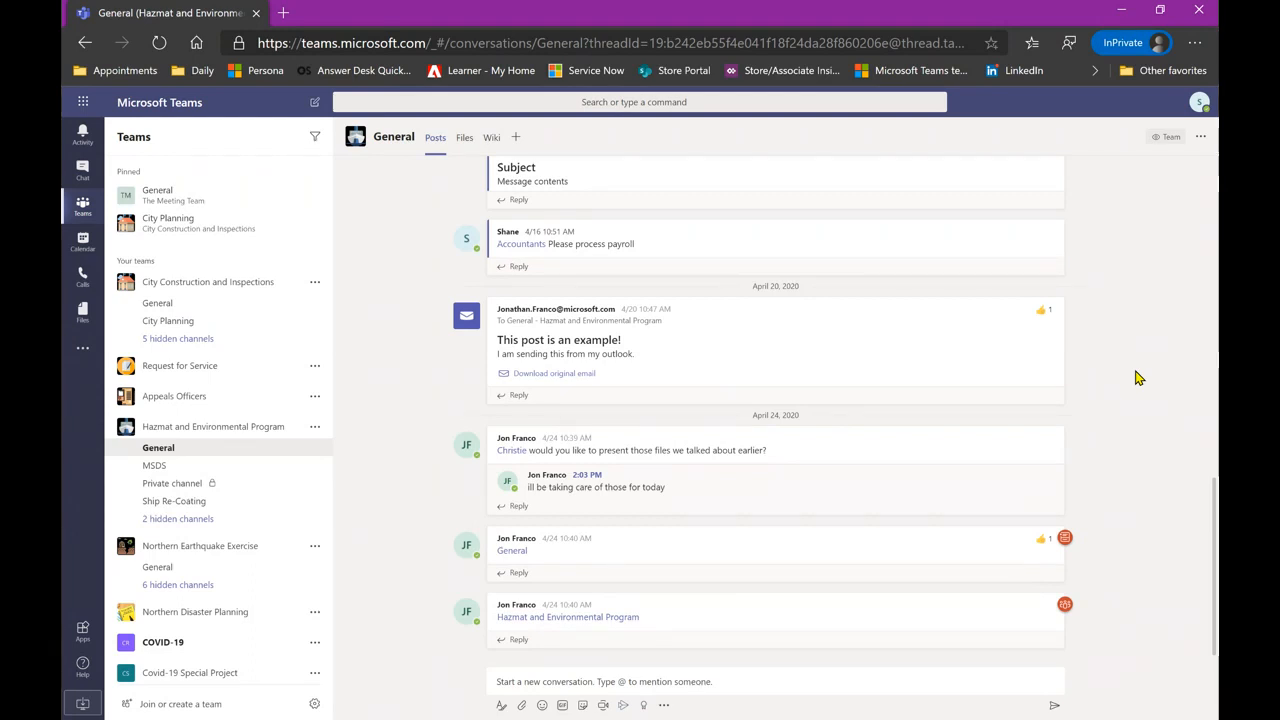
# - Open the Calendar and toggle between Day and Work week views of April 27 – May 1
pyautogui.click(74, 248)
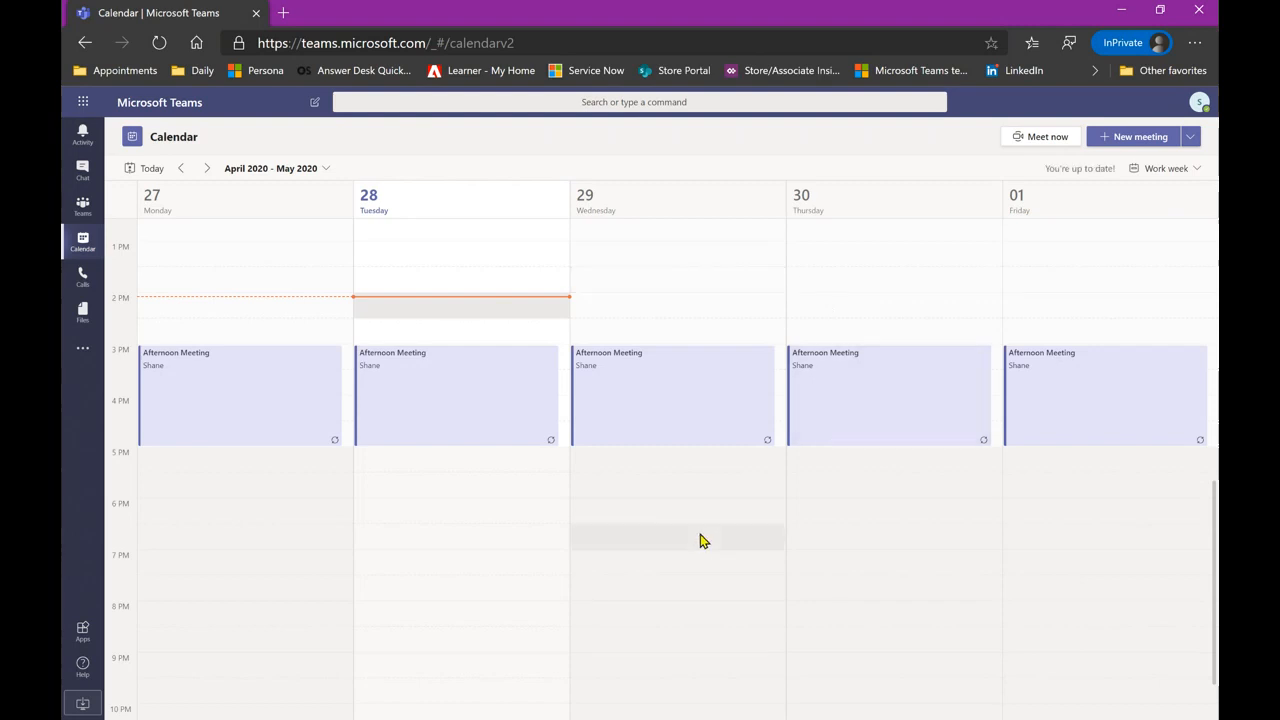
pyautogui.scroll(2, 694, 537)
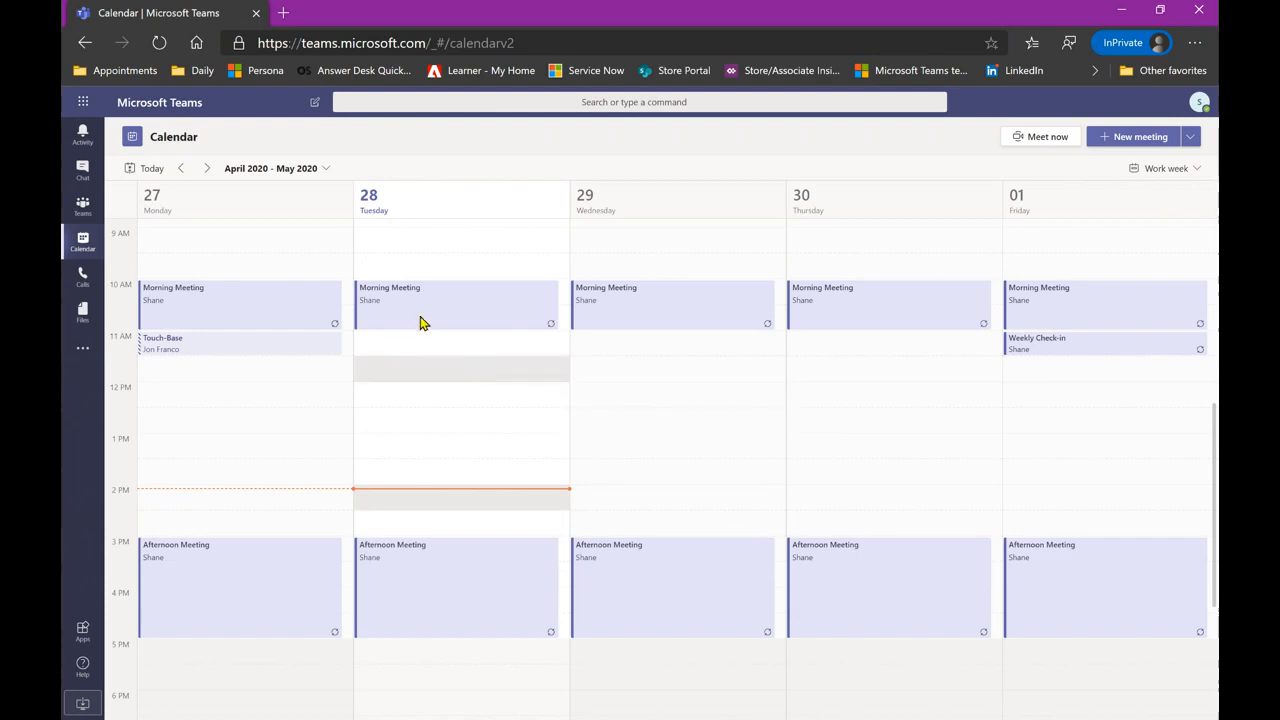
pyautogui.click(1182, 186)
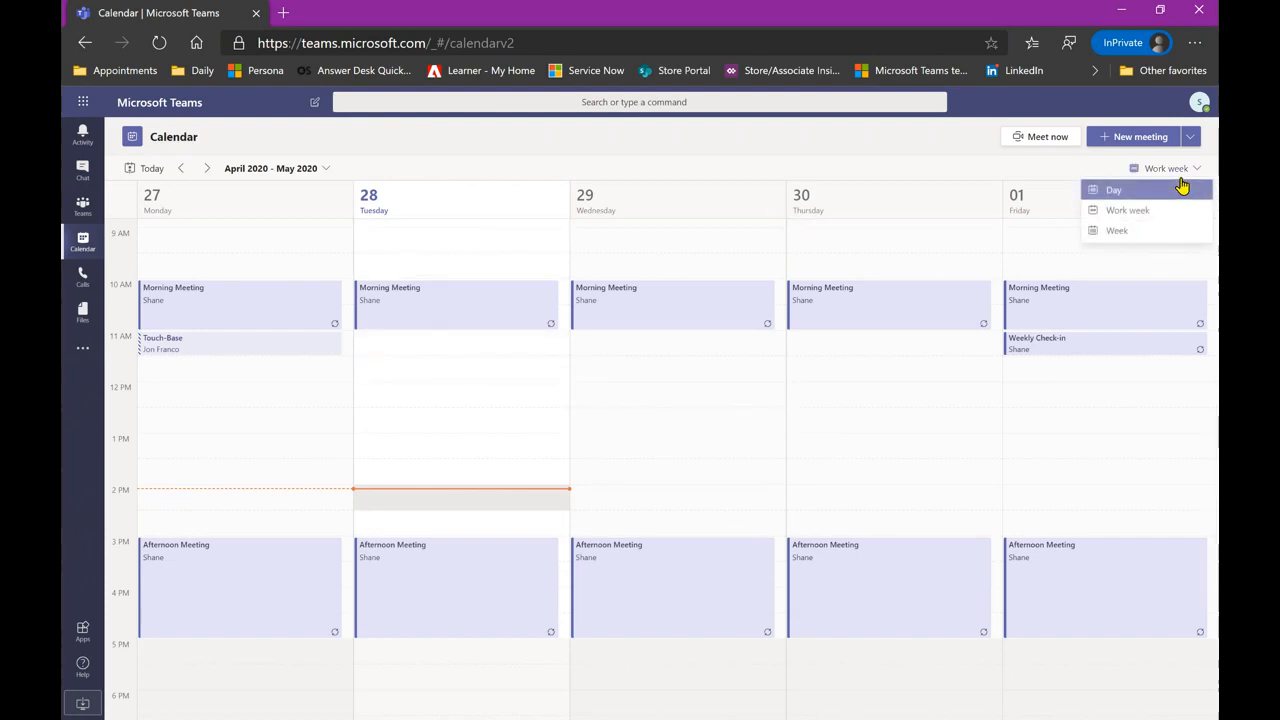
pyautogui.click(1133, 195)
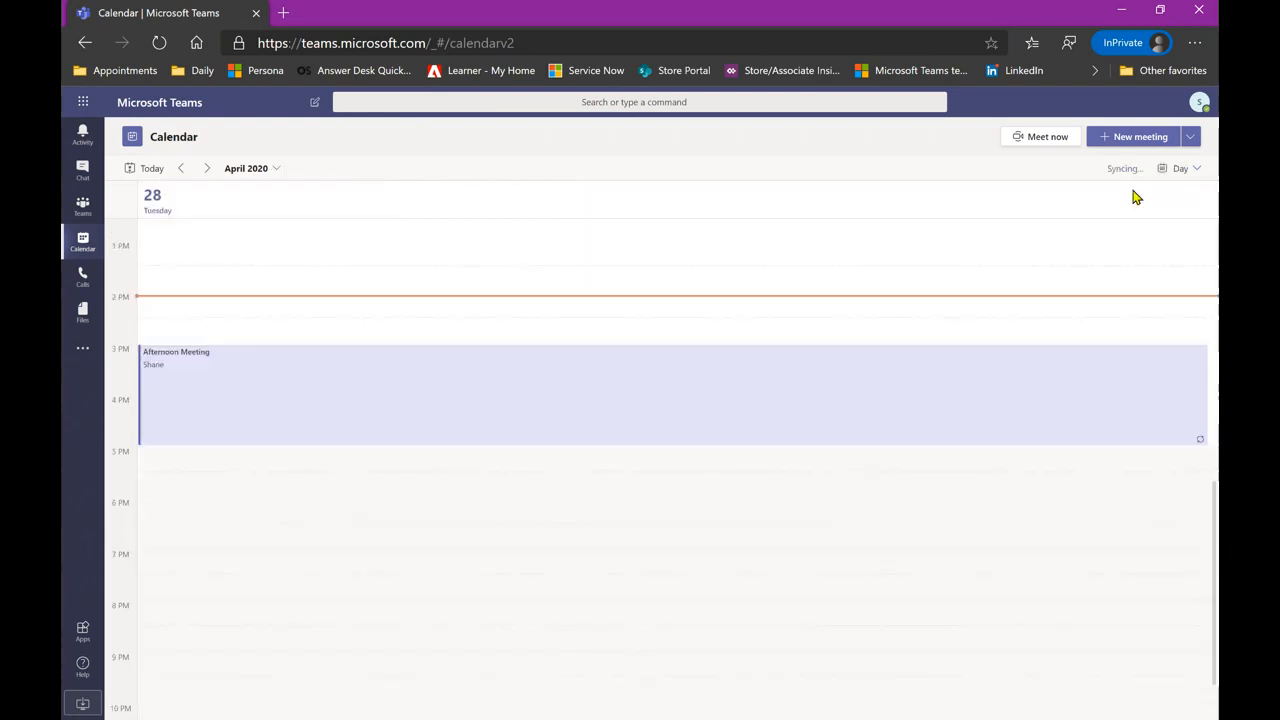
pyautogui.scroll(1, 986, 290)
pyautogui.scroll(2, 986, 293)
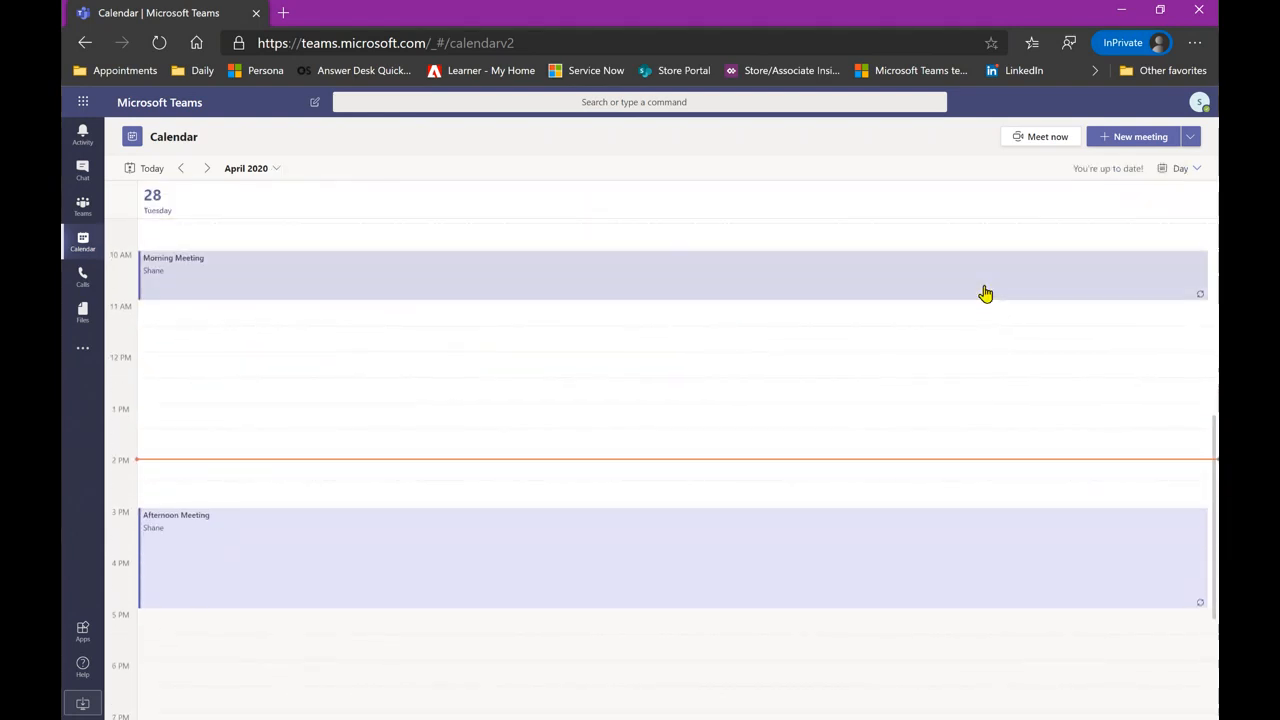
pyautogui.click(1174, 172)
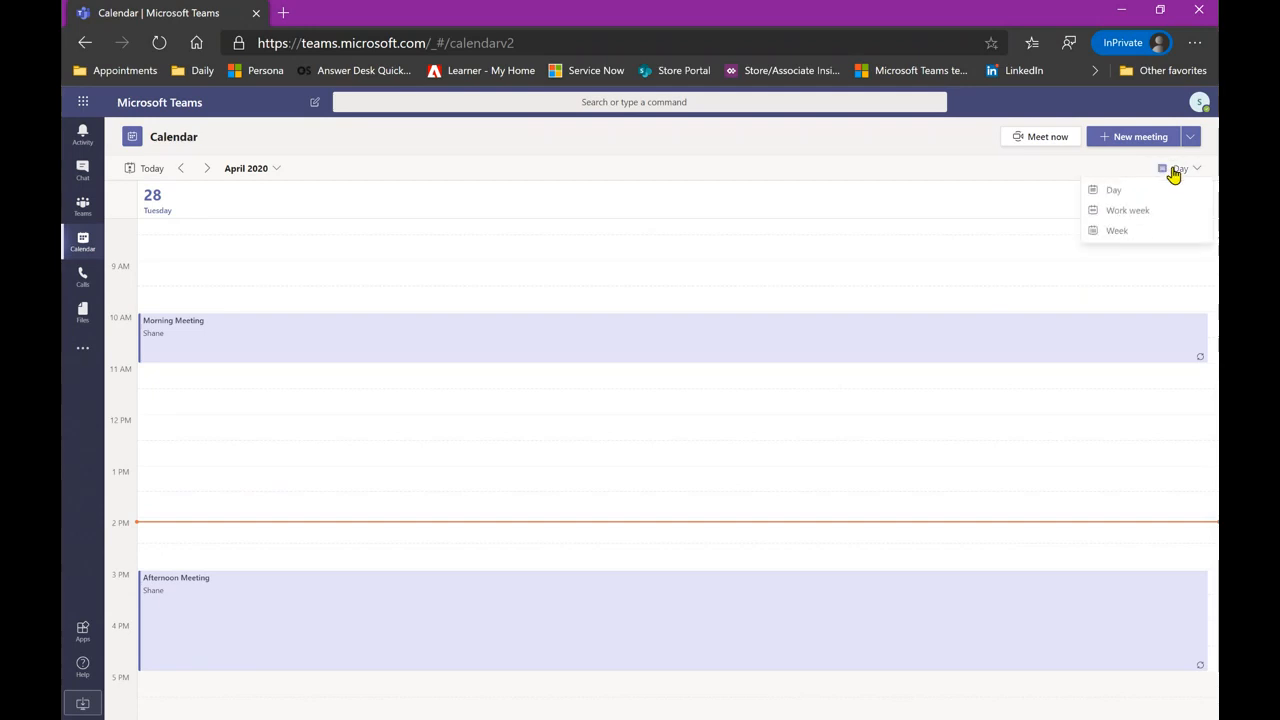
pyautogui.click(1136, 224)
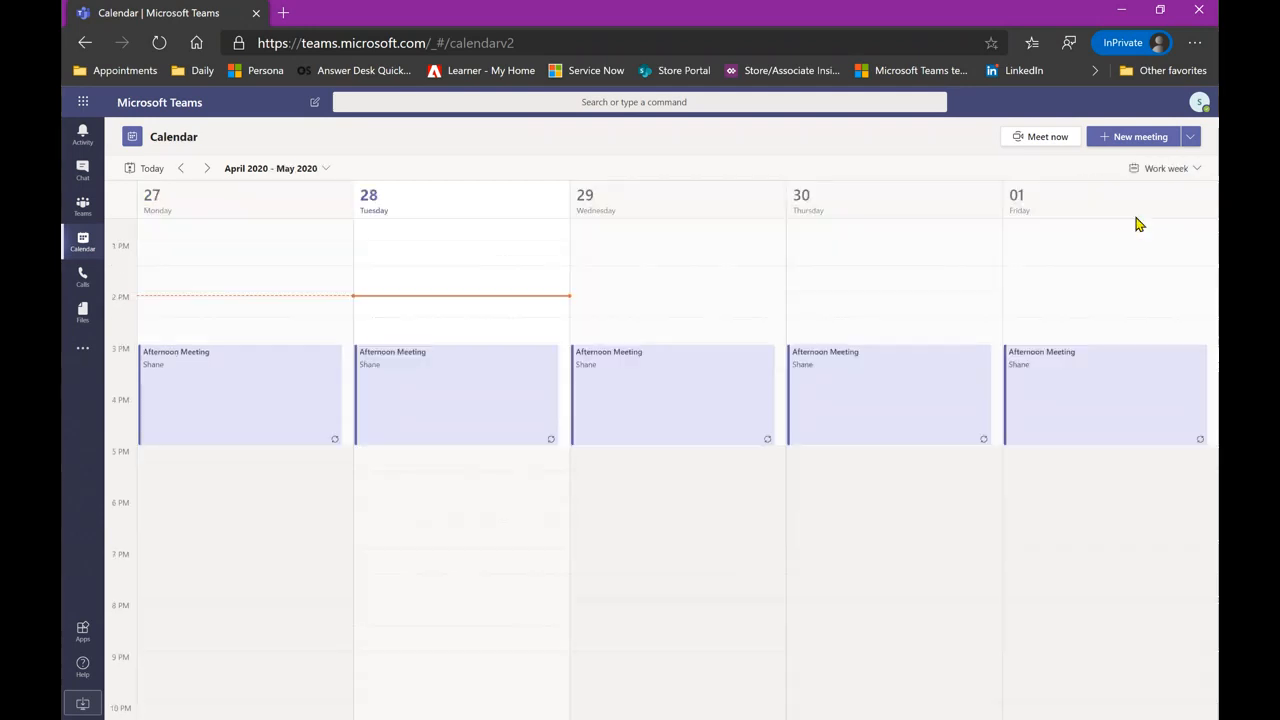
pyautogui.scroll(2, 677, 287)
pyautogui.scroll(1, 680, 289)
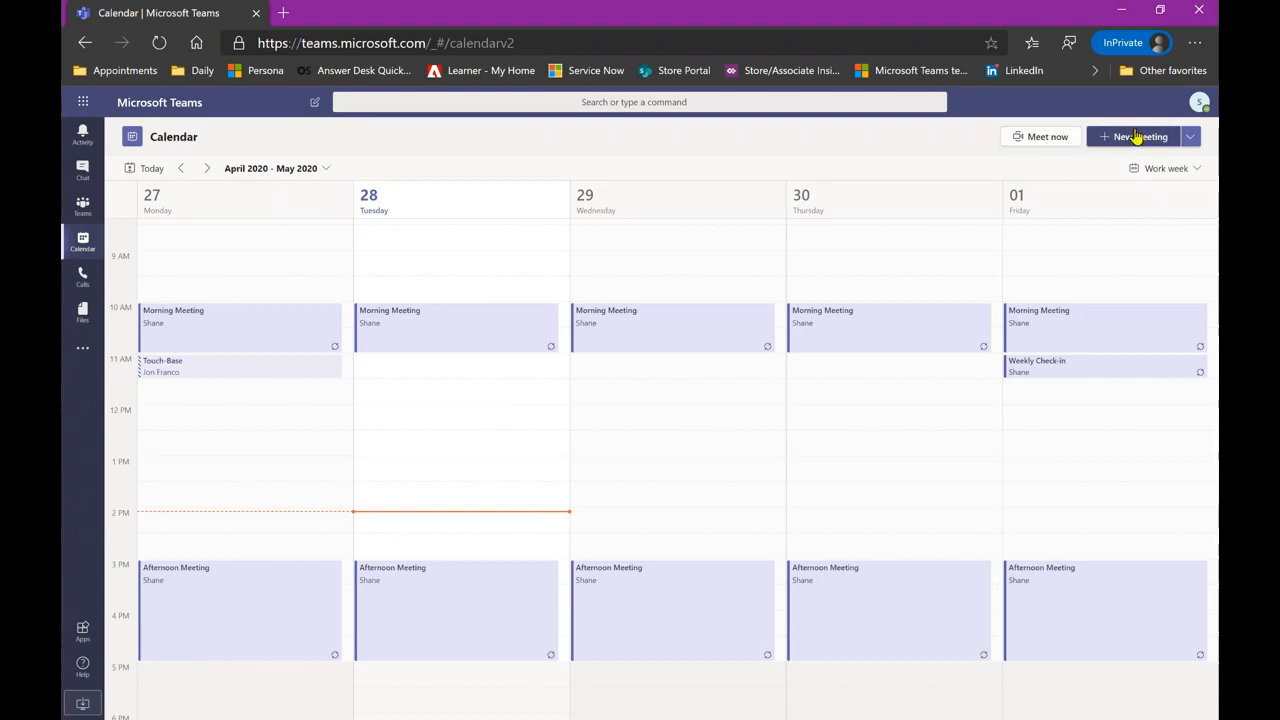
# - Choose Schedule meeting from the New meeting dropdown
pyautogui.click(1192, 137)
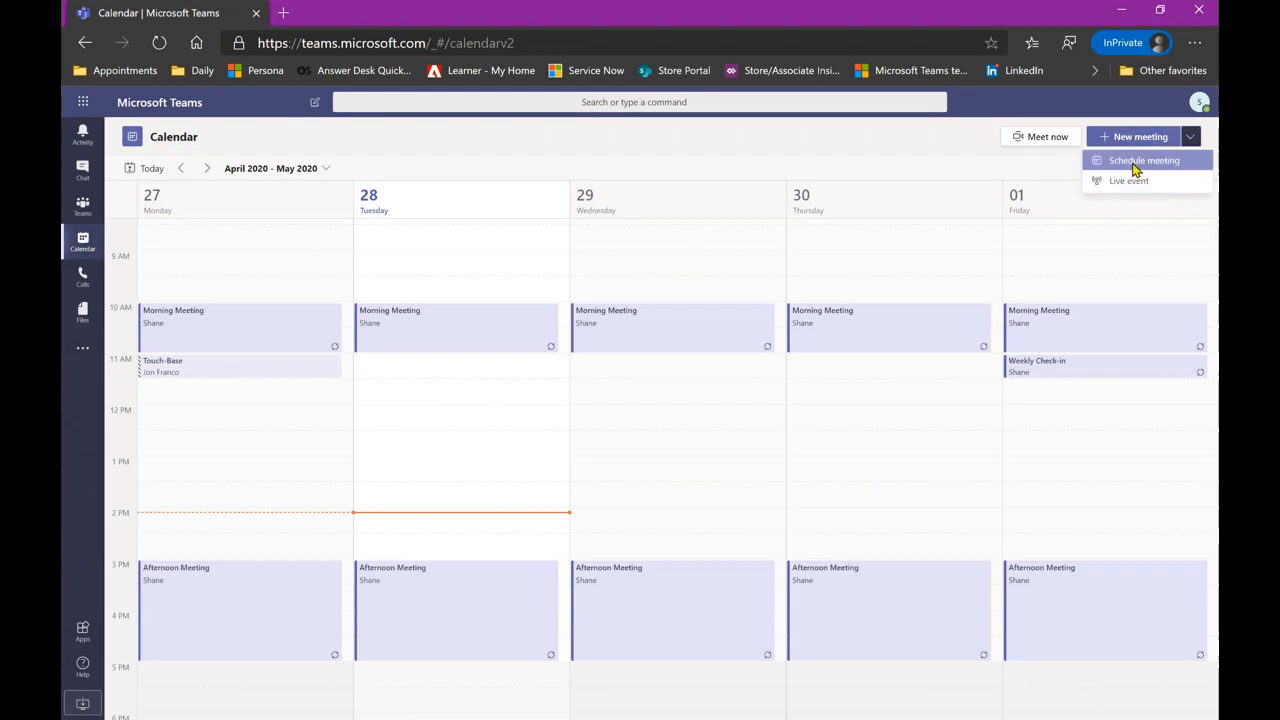
pyautogui.click(1134, 166)
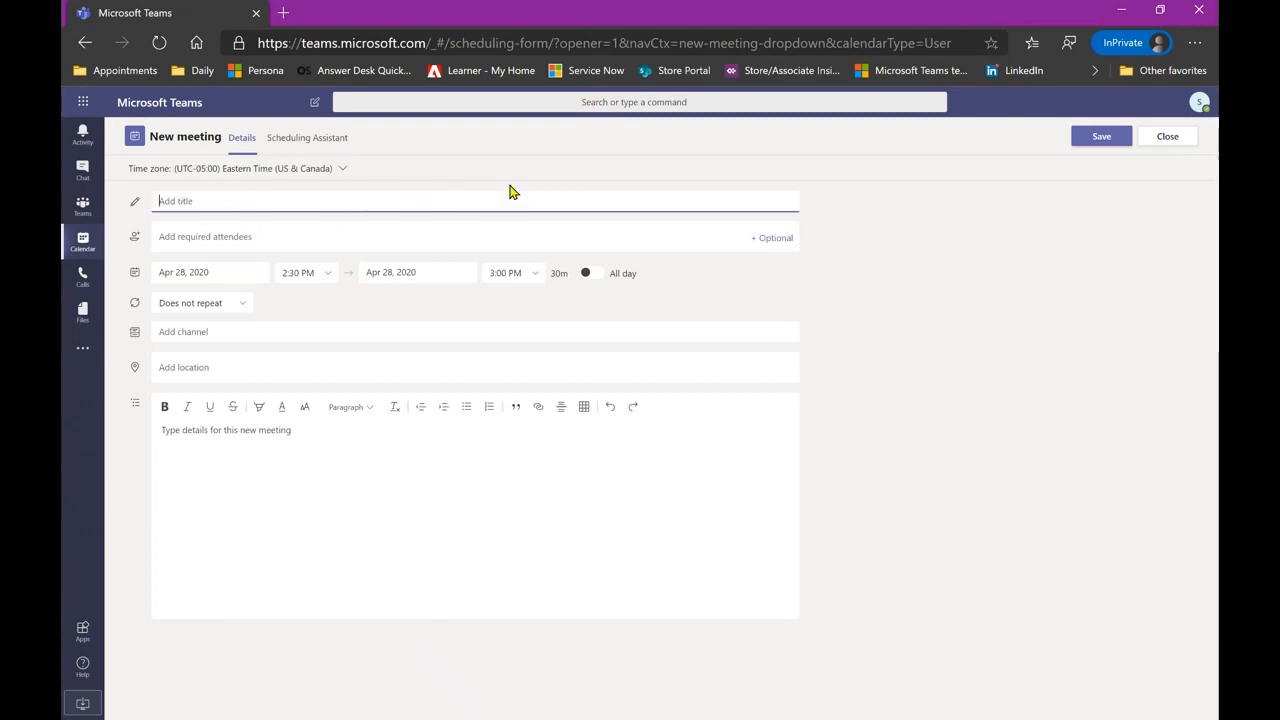
# - Title the meeting 'New Meeting' and add two suggested colleagues as required attendees
pyautogui.write('New Meeting')
pyautogui.click(304, 233)
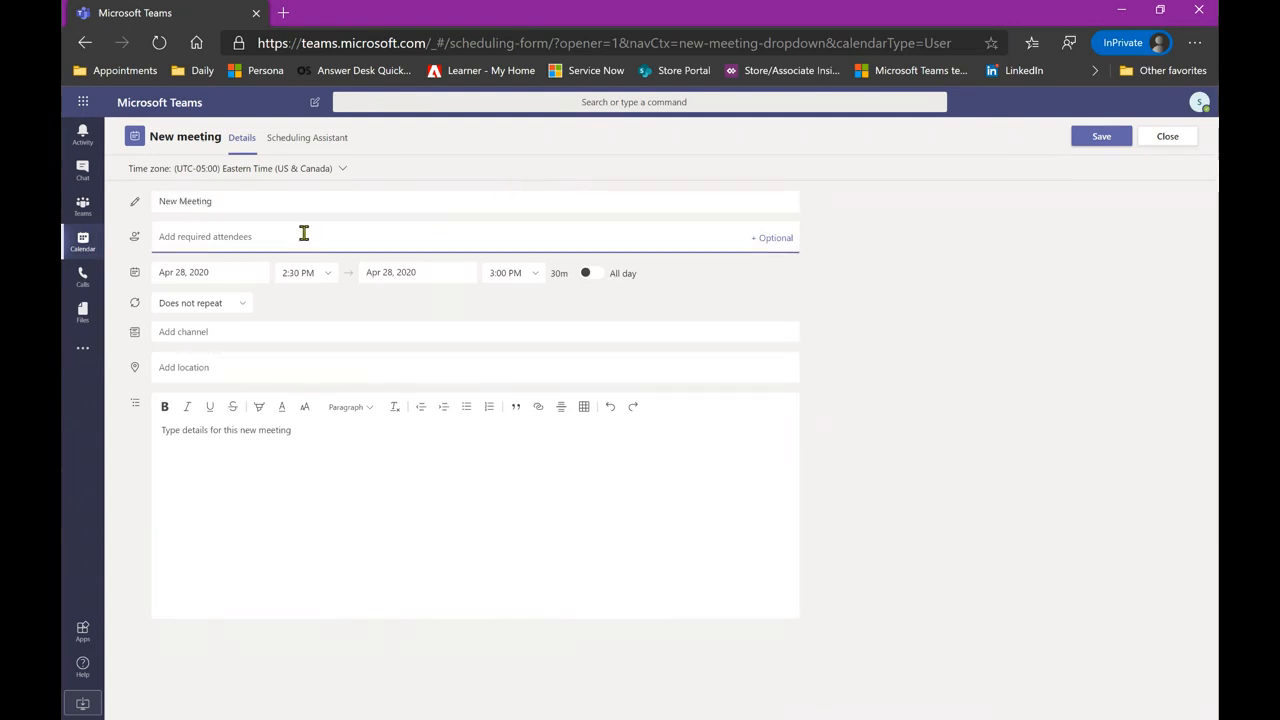
pyautogui.write('jon')
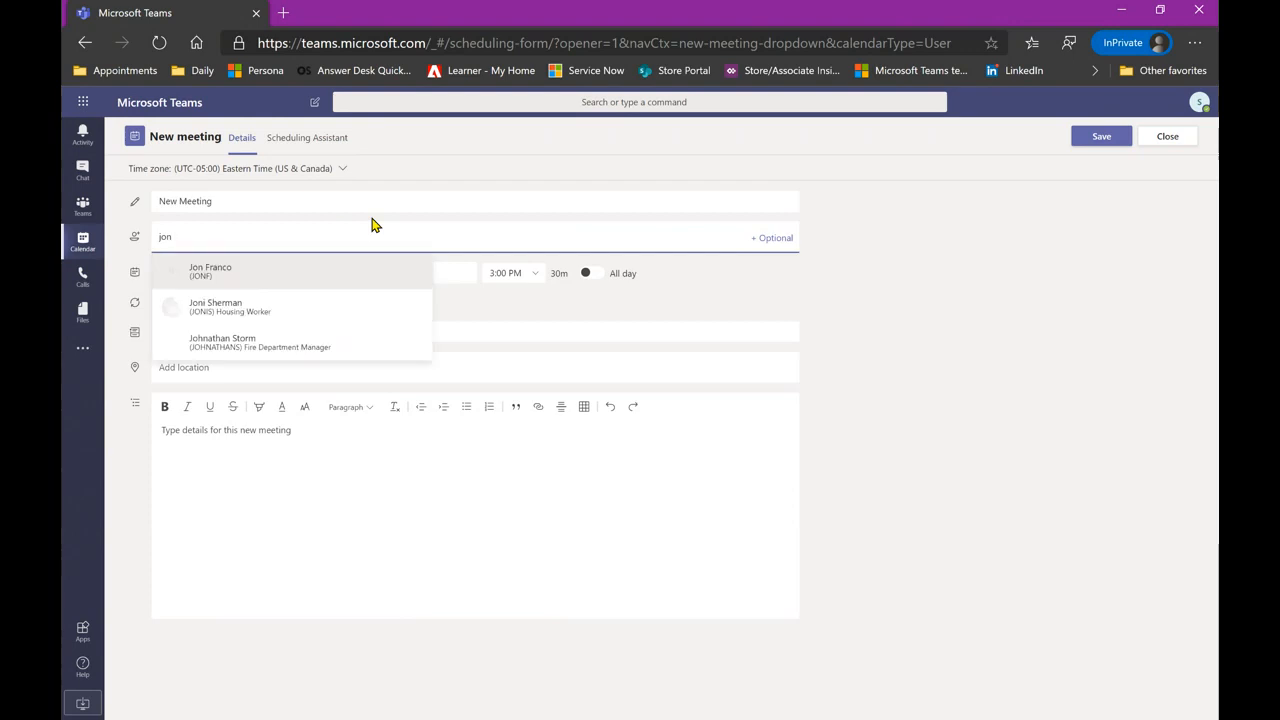
pyautogui.click(263, 269)
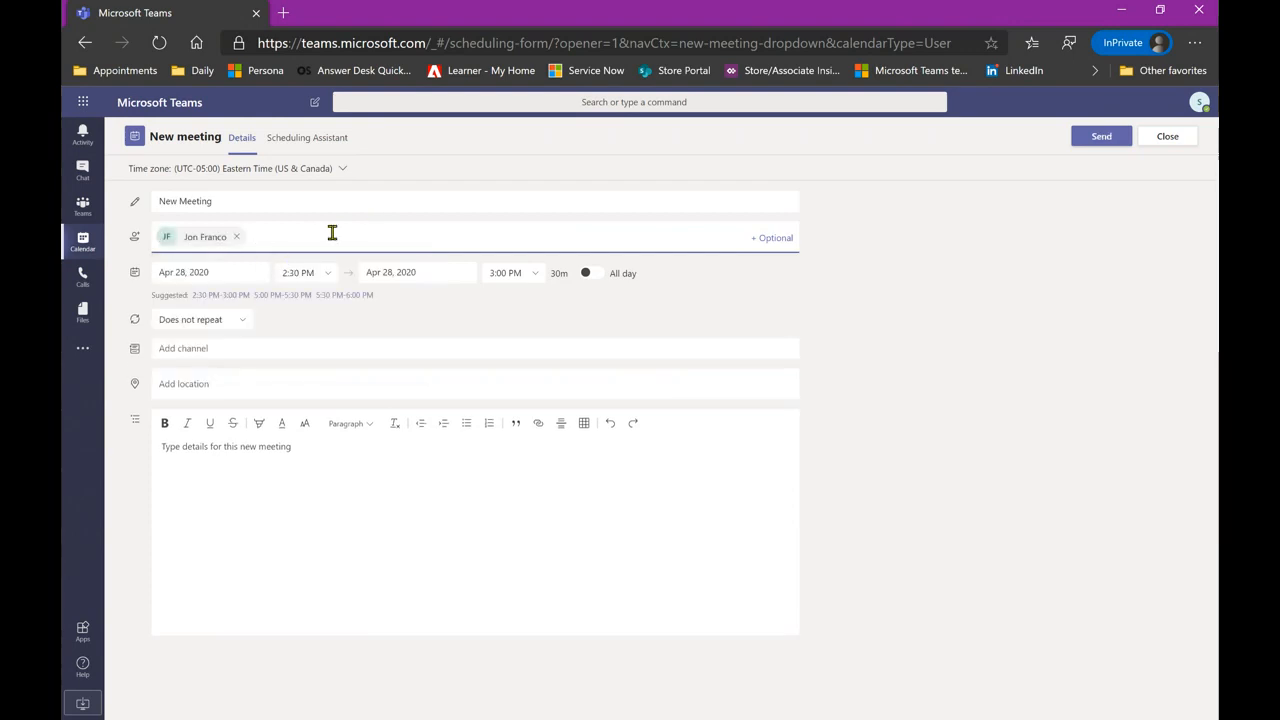
pyautogui.write('jon')
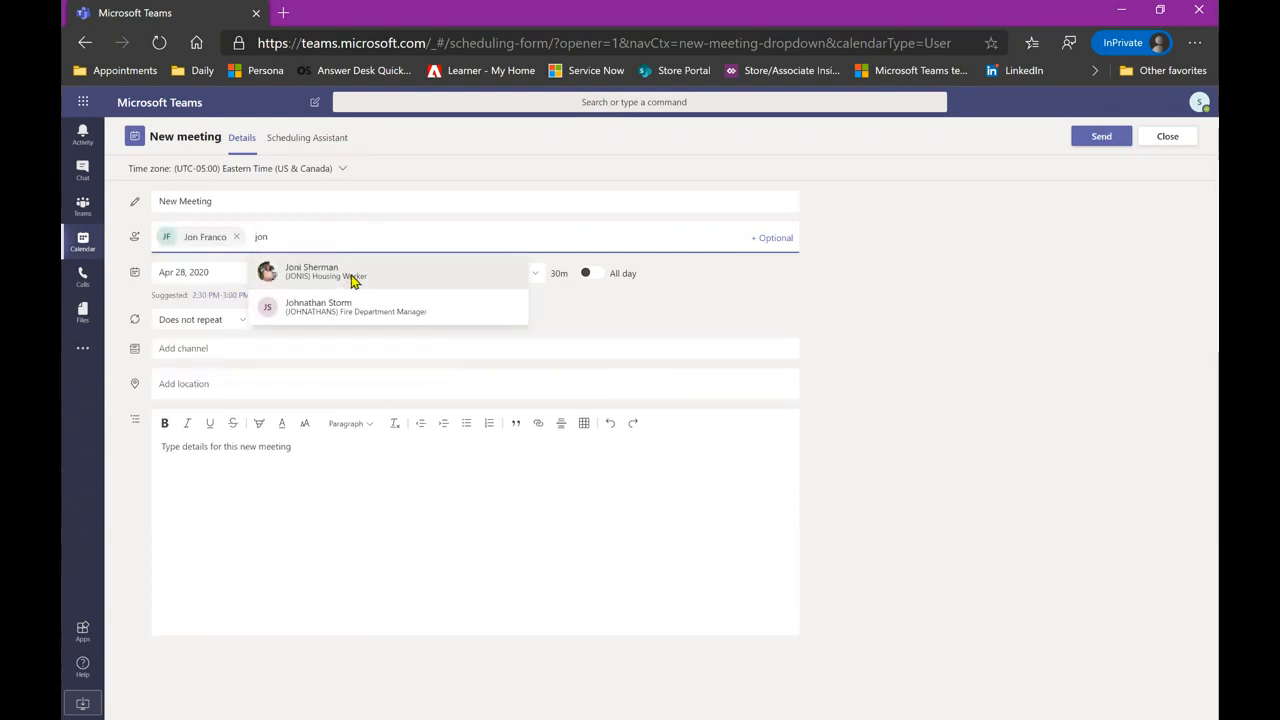
pyautogui.click(351, 281)
# - Add another colleague and System Administrator, then view availability in Scheduling Assistant
pyautogui.write('marvin')
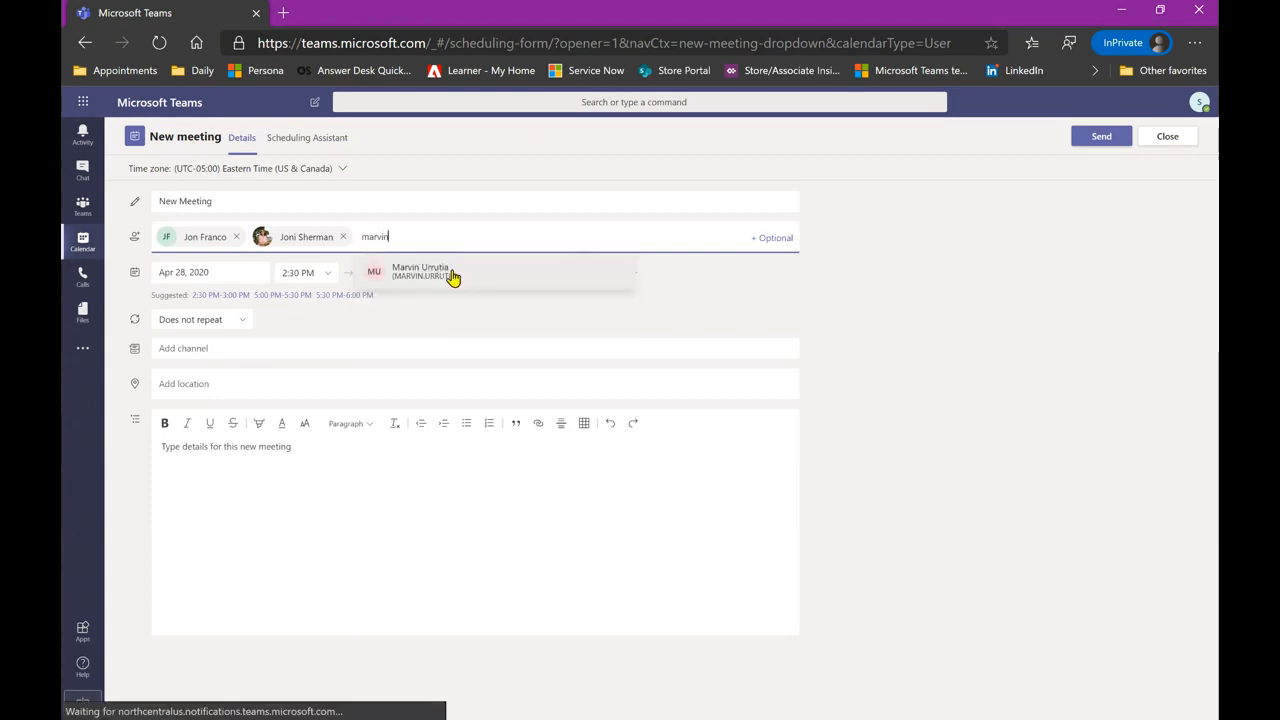
pyautogui.click(452, 276)
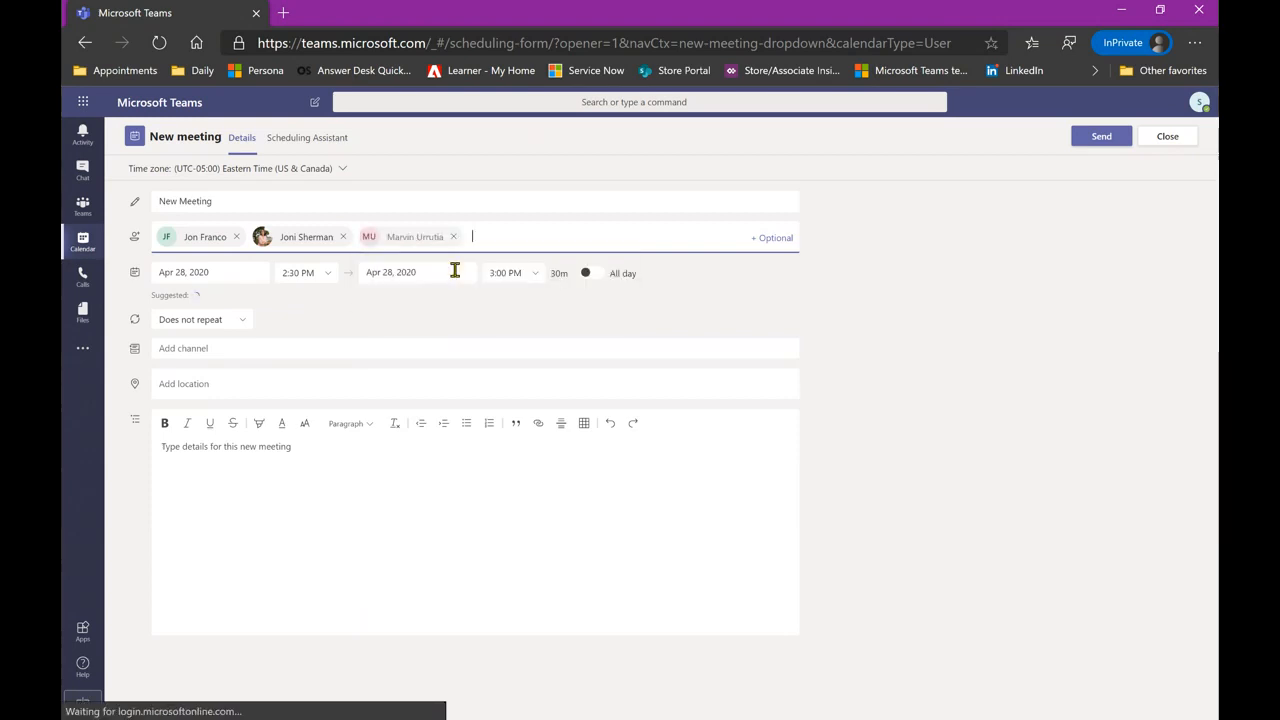
pyautogui.write('system')
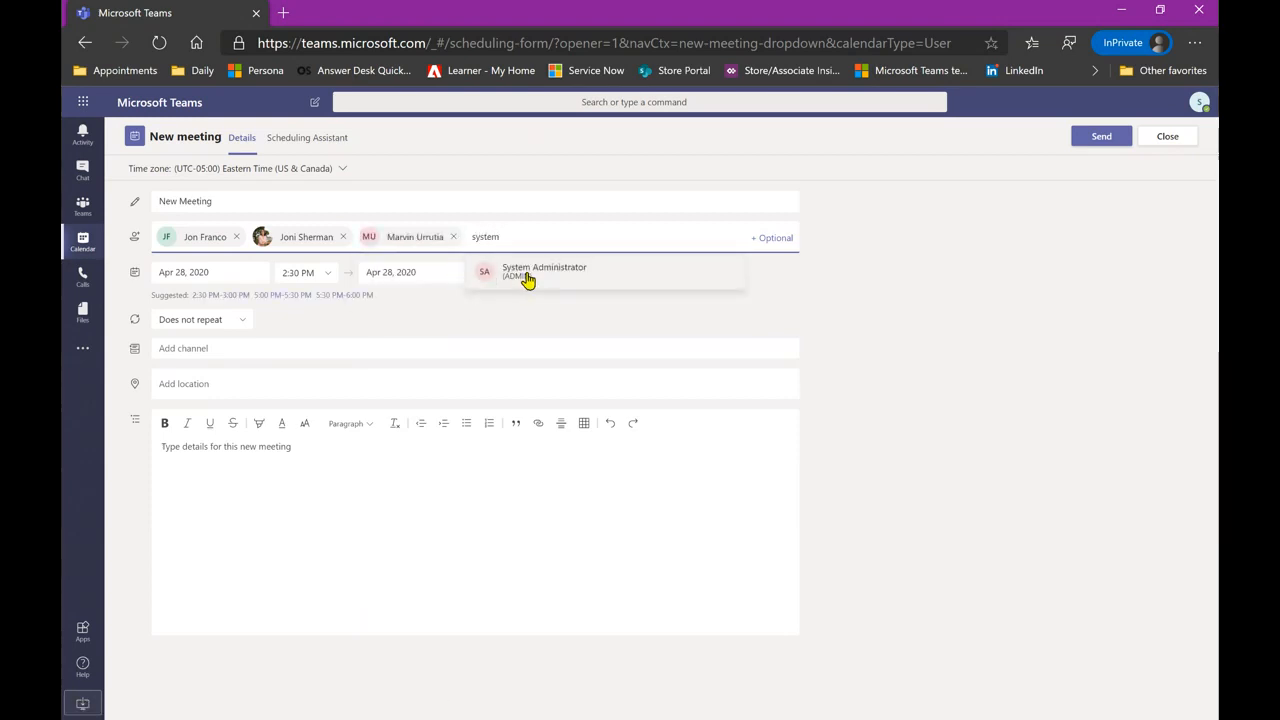
pyautogui.click(528, 279)
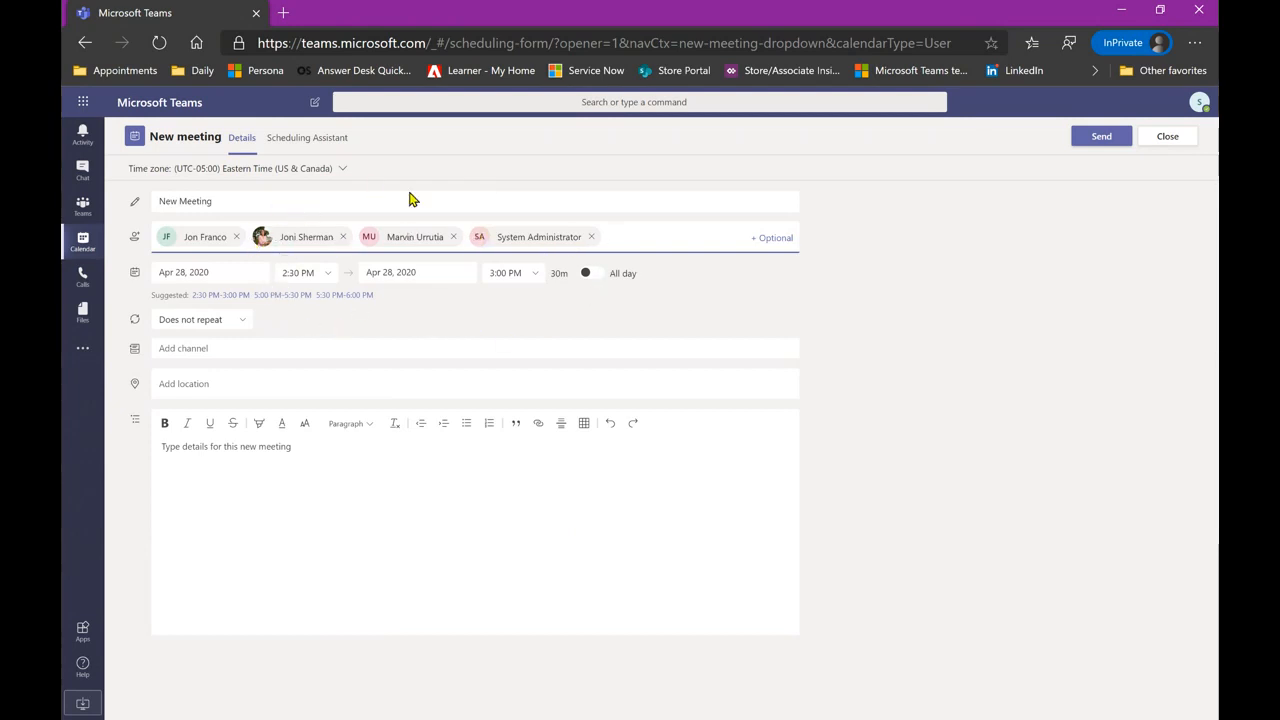
pyautogui.click(321, 150)
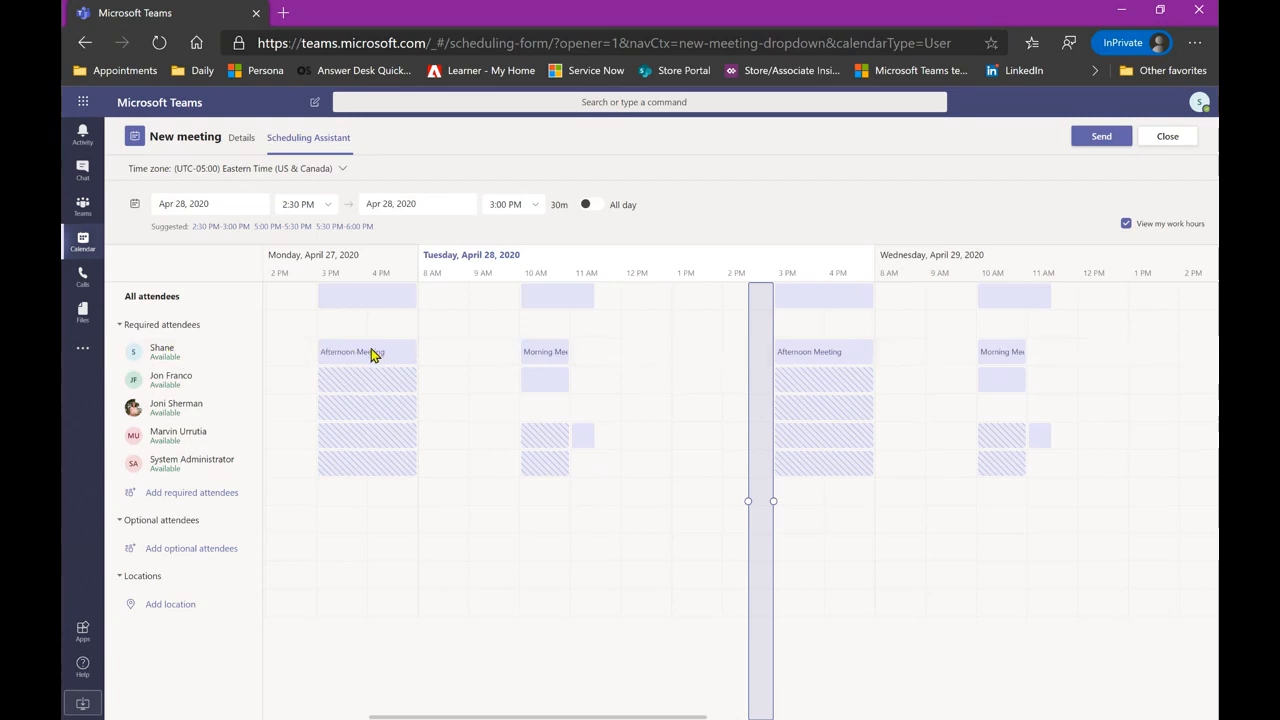
# - Check attendees' busy times and move the meeting to 12:45–1:15 PM on April 28
pyautogui.moveTo(375, 355)
pyautogui.moveTo(547, 382)
pyautogui.moveTo(543, 366)
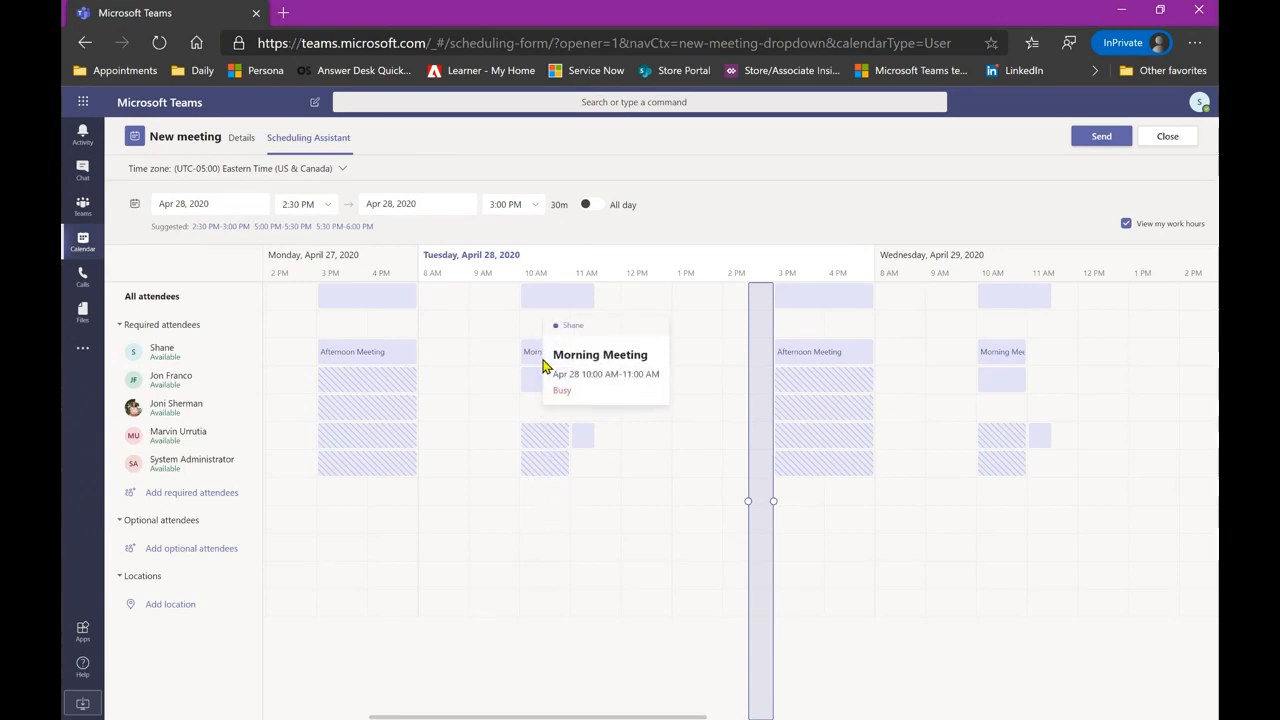
pyautogui.click(663, 486)
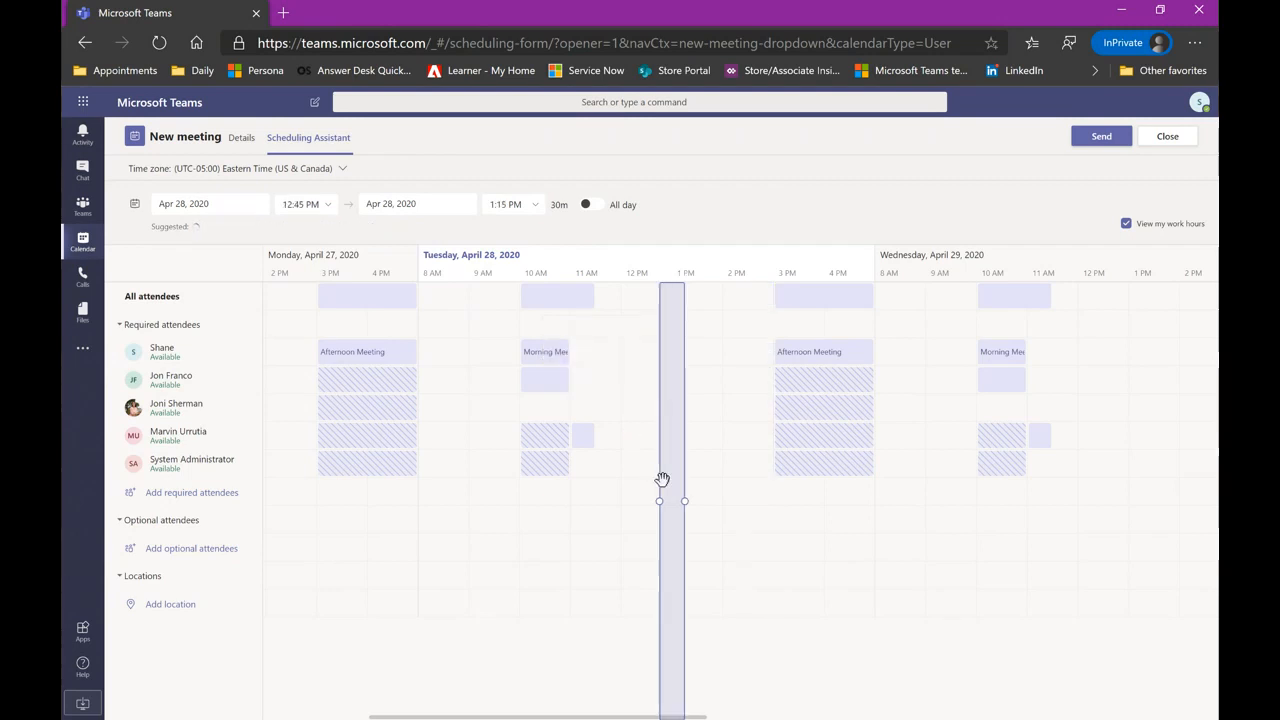
pyautogui.moveTo(585, 439)
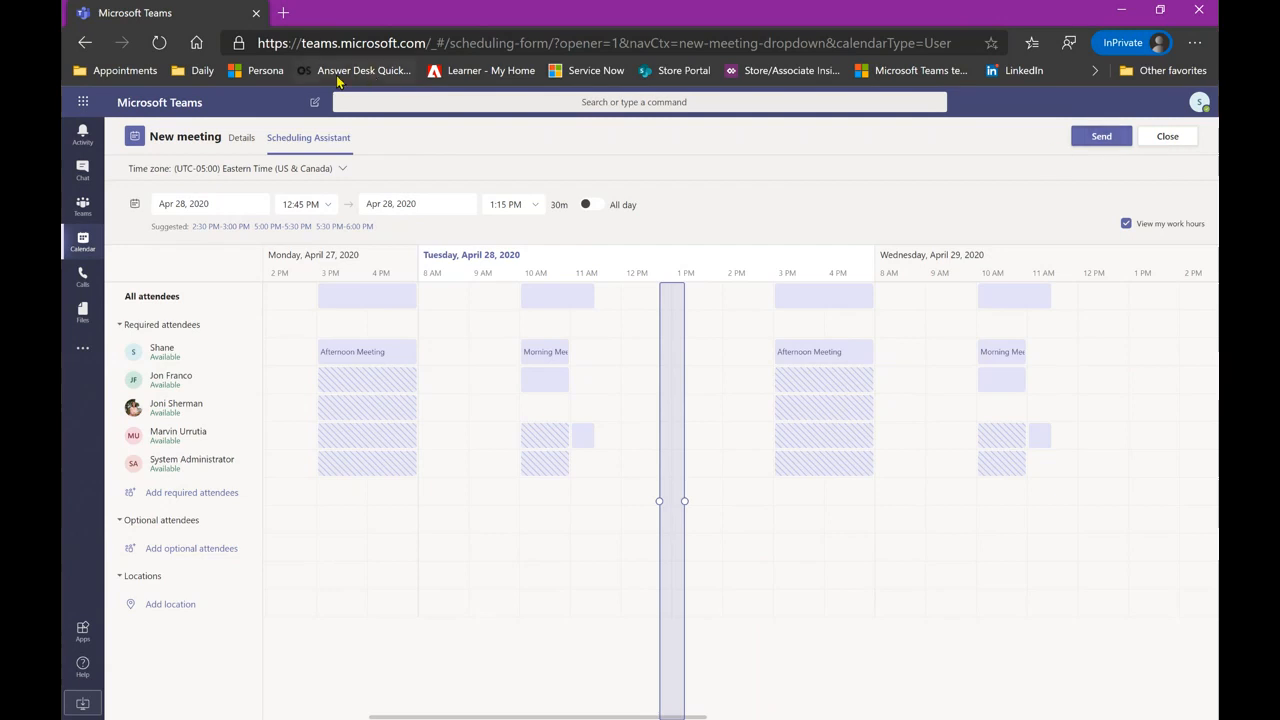
pyautogui.click(236, 136)
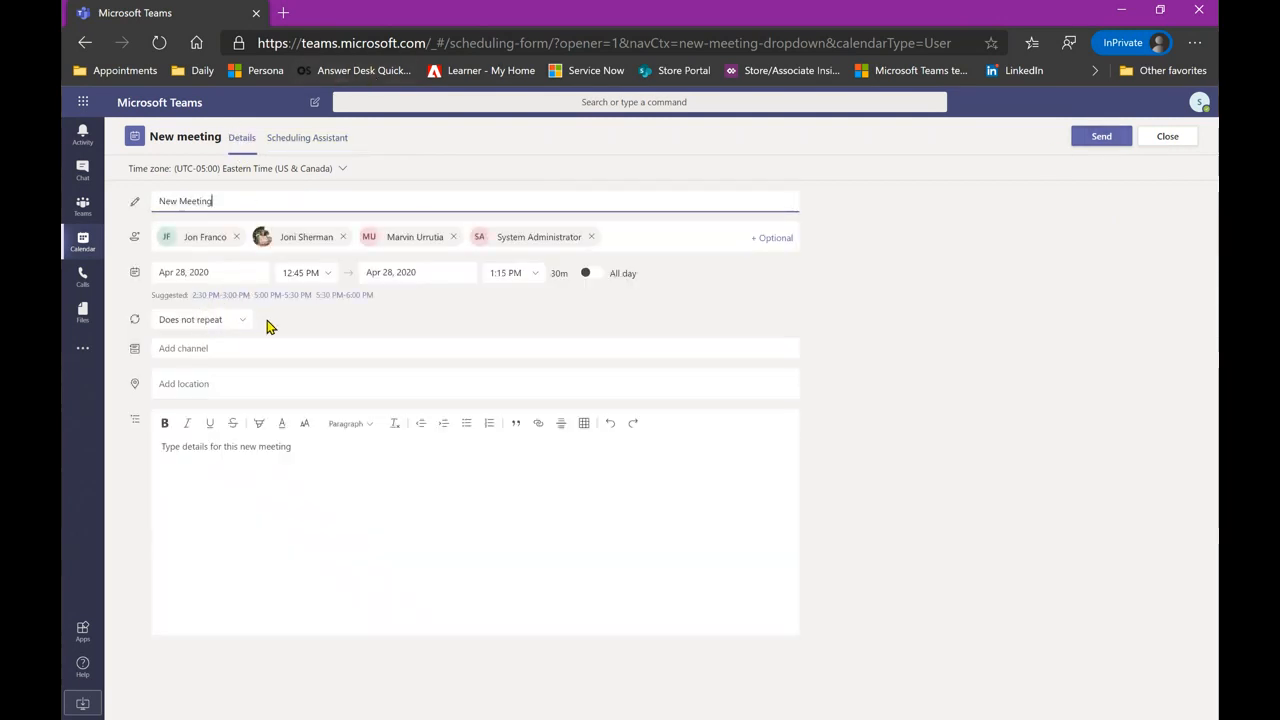
# - Change the meeting's start time to 3:00 AM, making it 3:00–3:30 AM
pyautogui.click(333, 278)
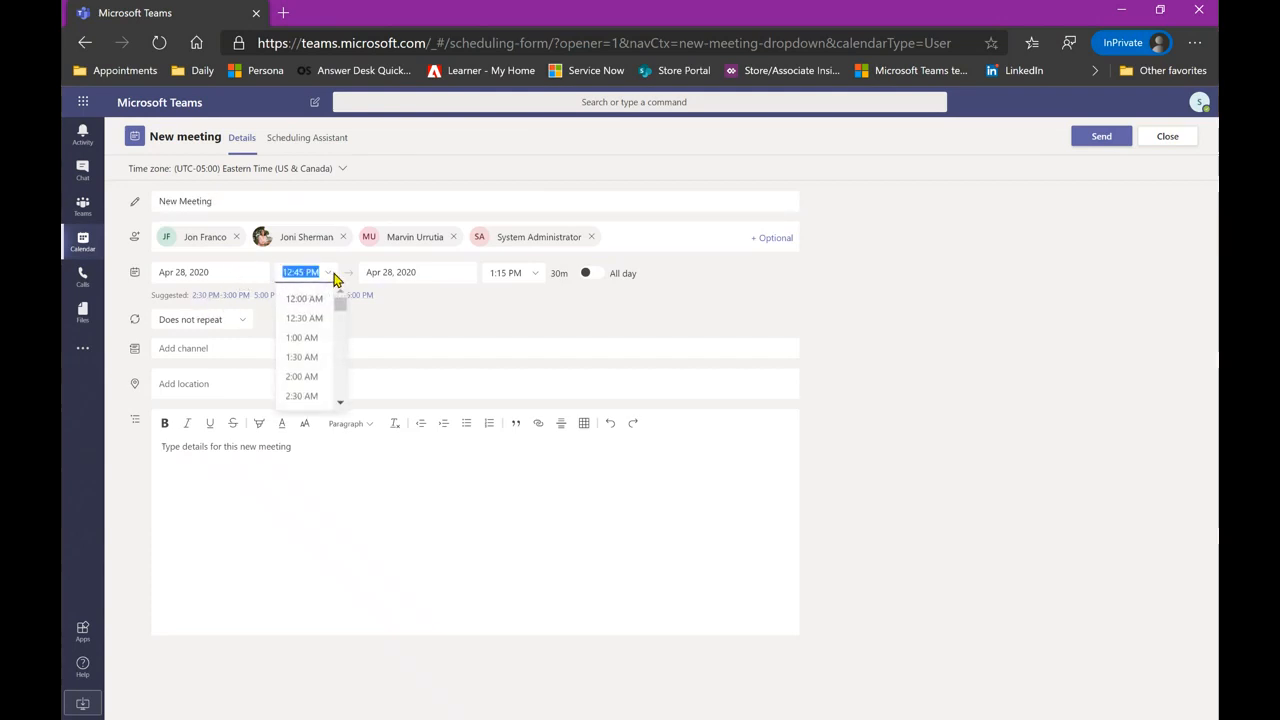
pyautogui.scroll(-3, 303, 380)
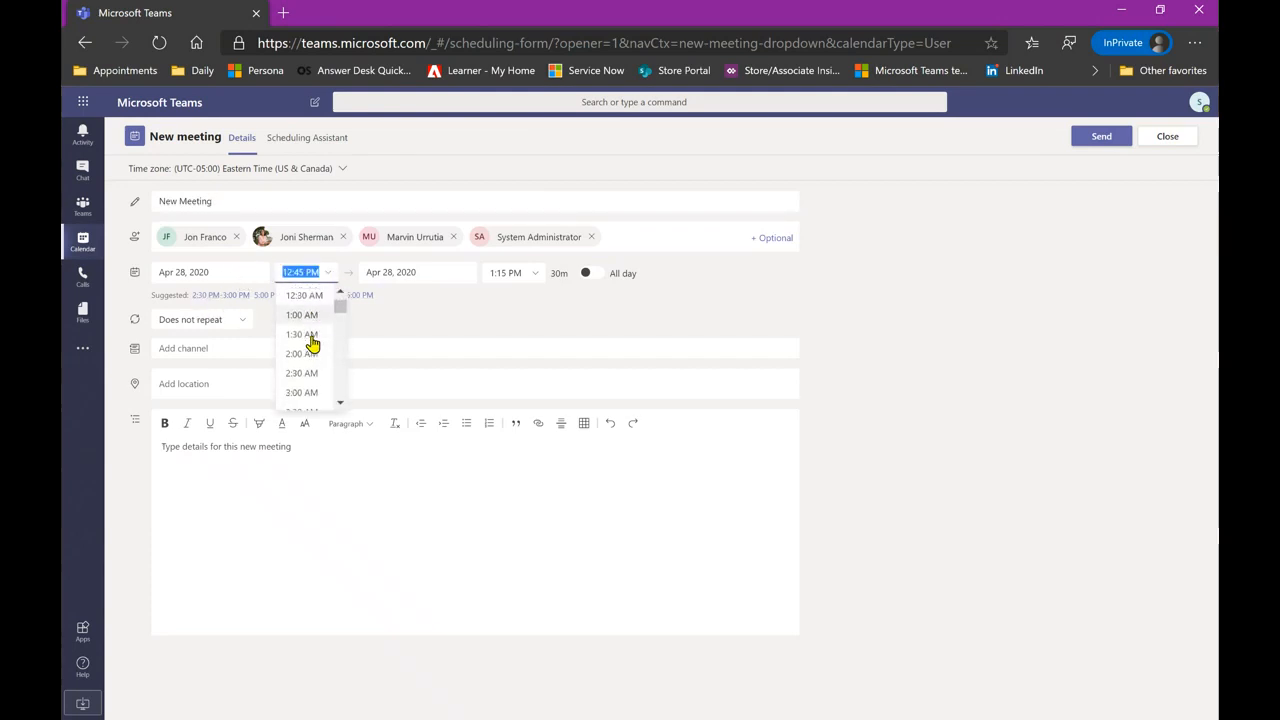
pyautogui.click(301, 389)
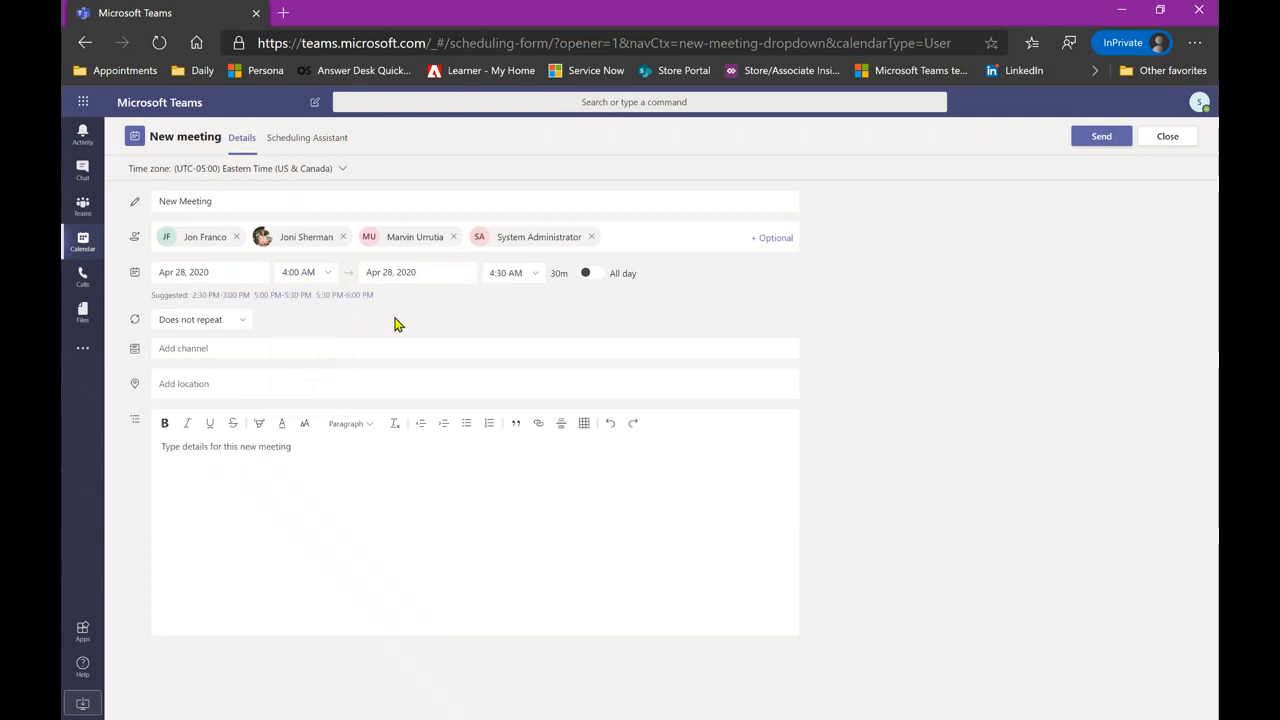
pyautogui.click(329, 276)
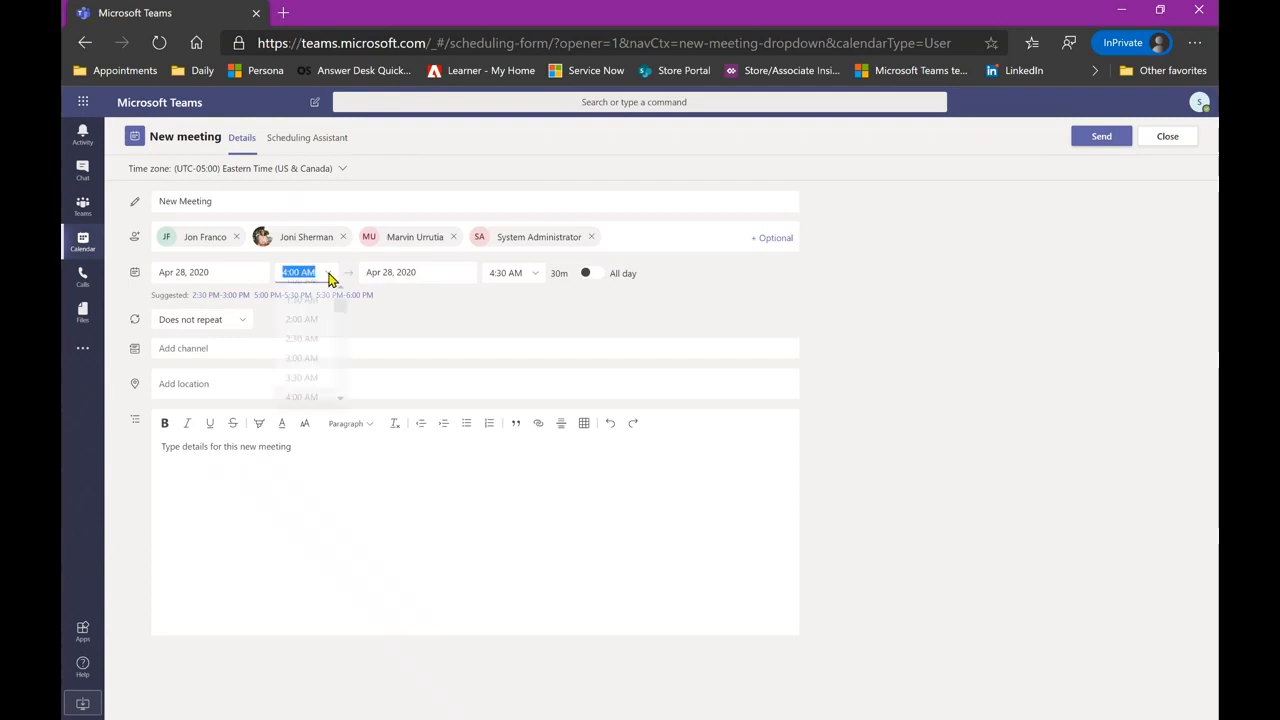
pyautogui.click(303, 363)
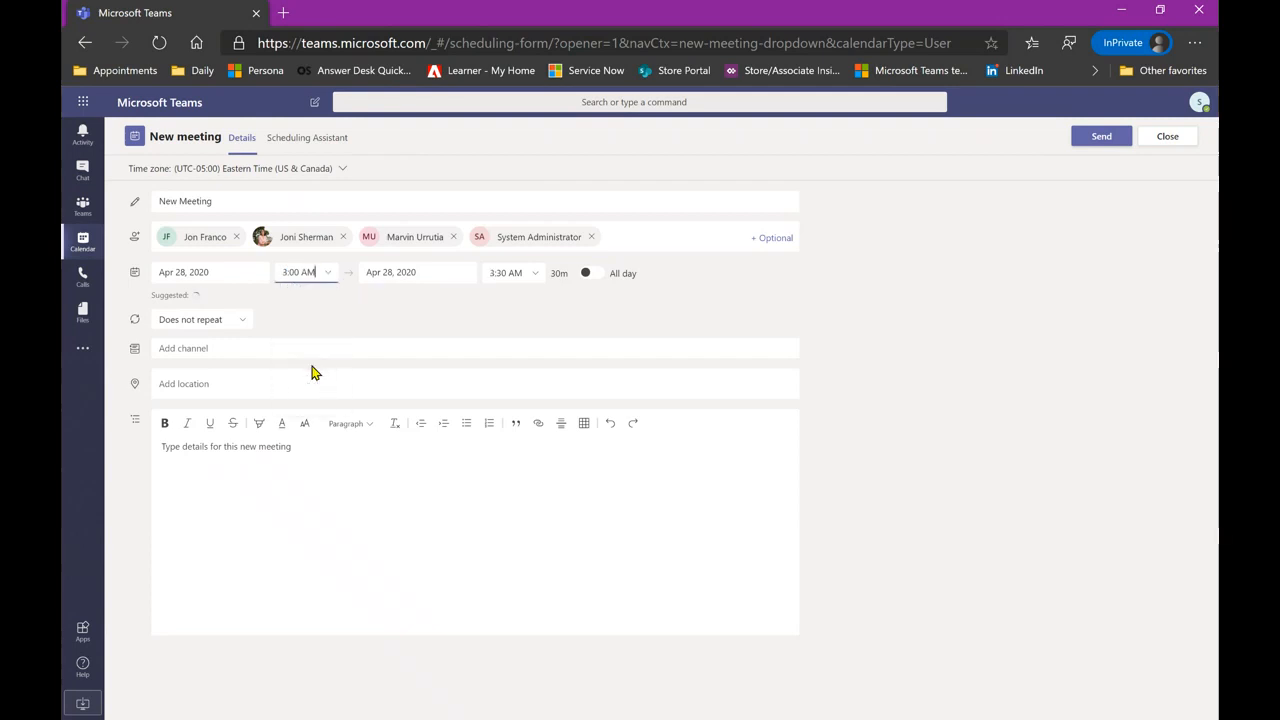
# - Remove the system administrator and another attendee, then re-add that colleague
pyautogui.click(453, 237)
pyautogui.click(479, 239)
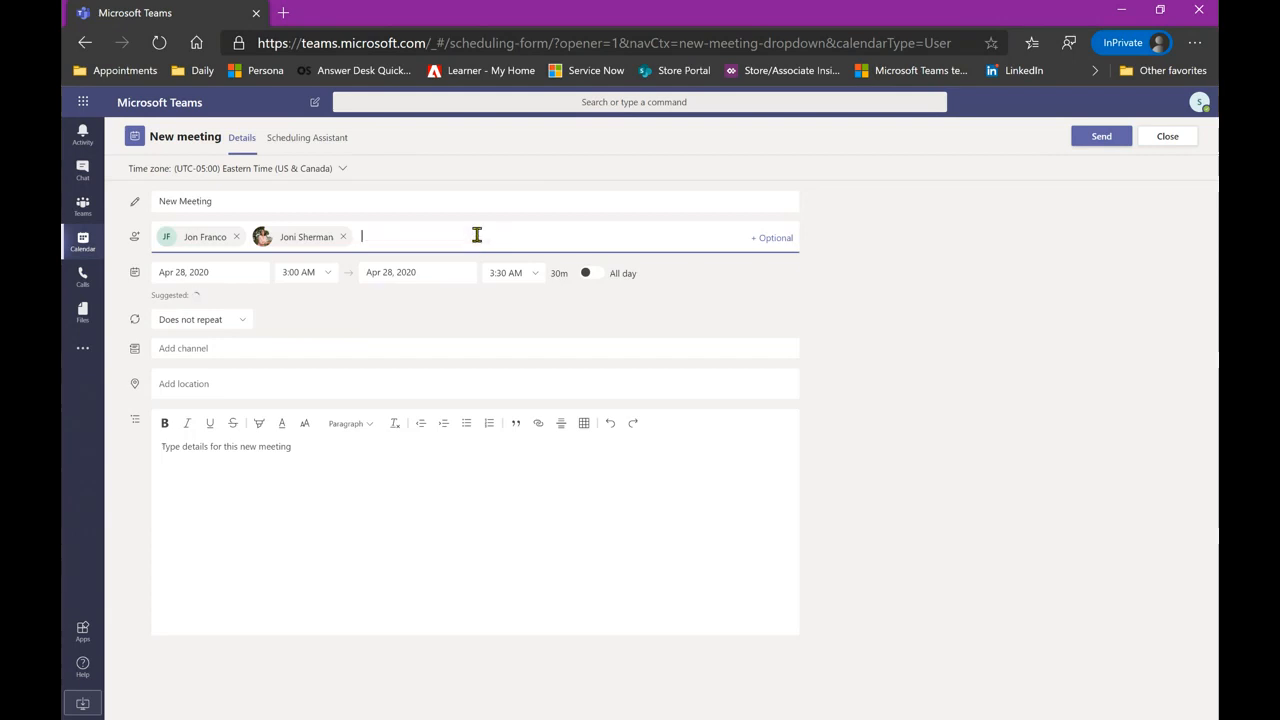
pyautogui.write('marv')
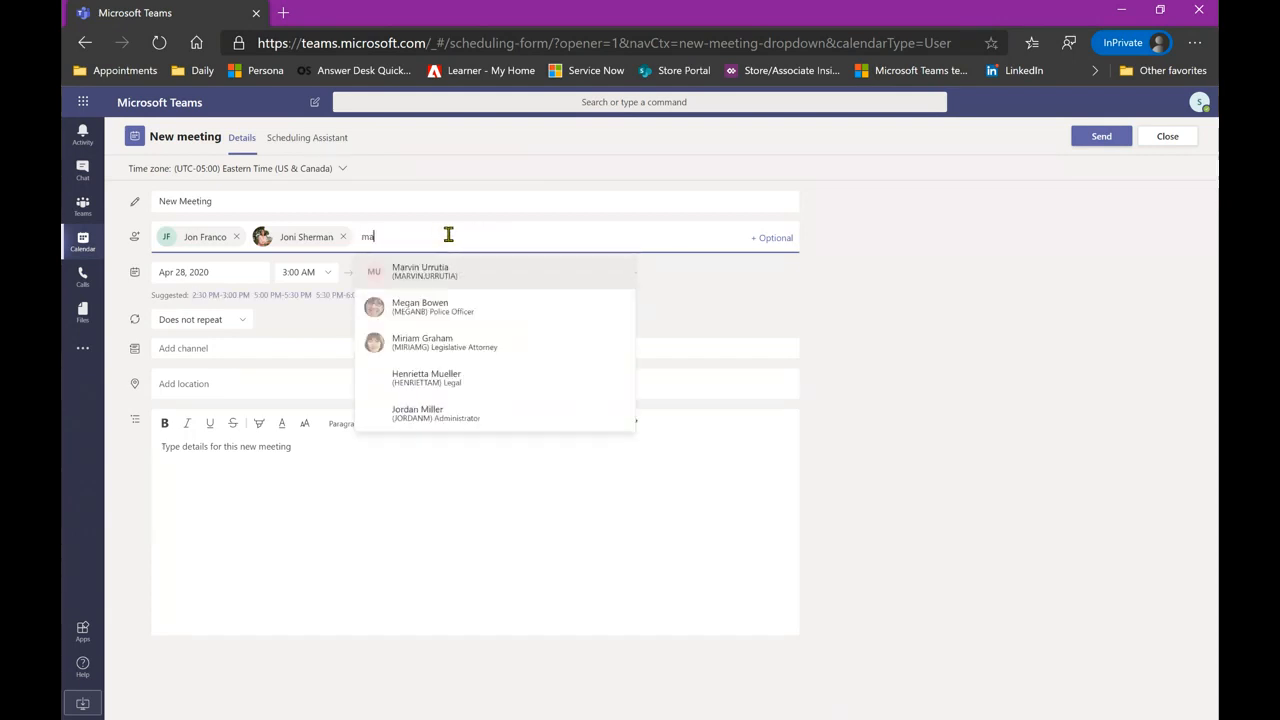
pyautogui.click(460, 276)
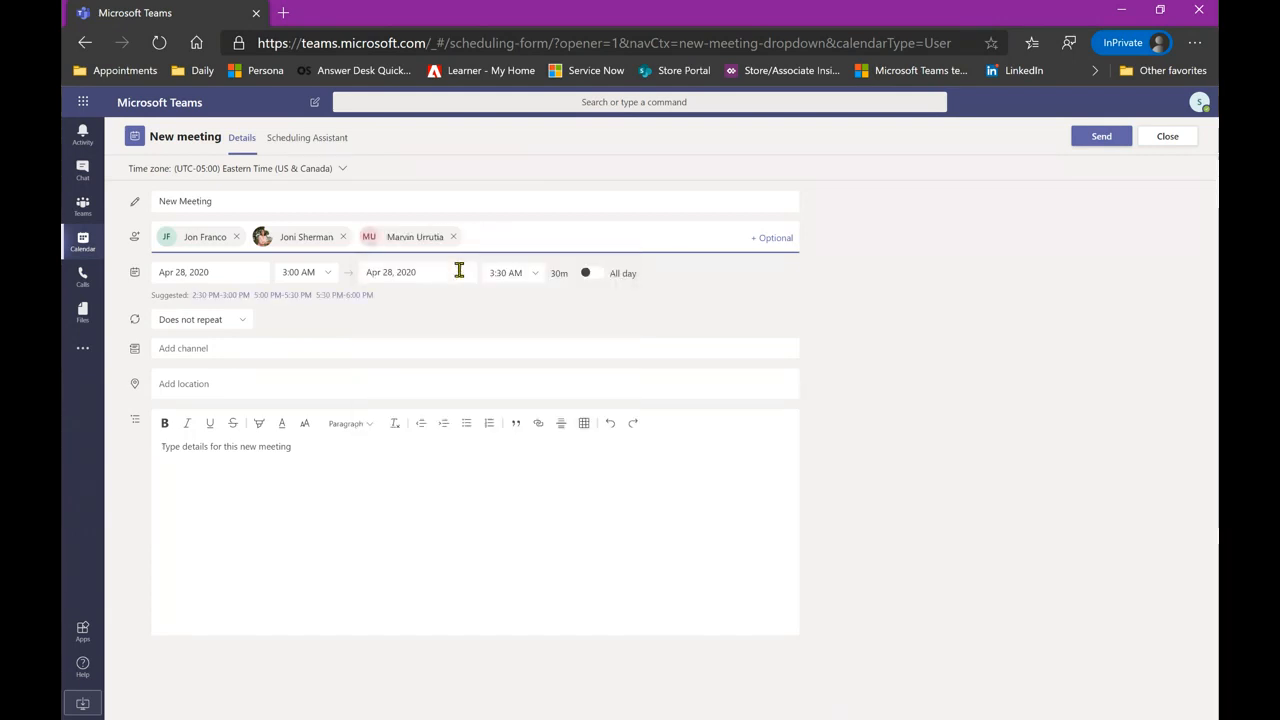
pyautogui.click(480, 309)
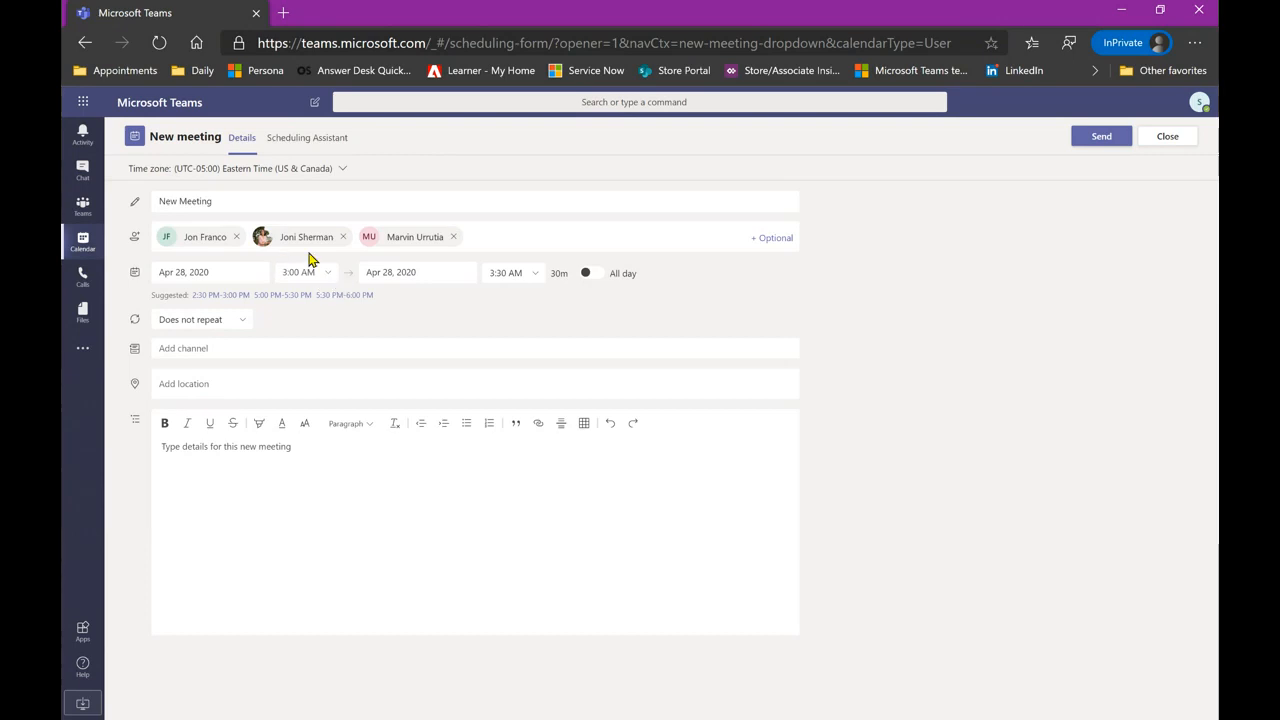
# - Glance at Scheduling Assistant, then set the meeting to 4:00–4:30 PM on April 28
pyautogui.click(292, 140)
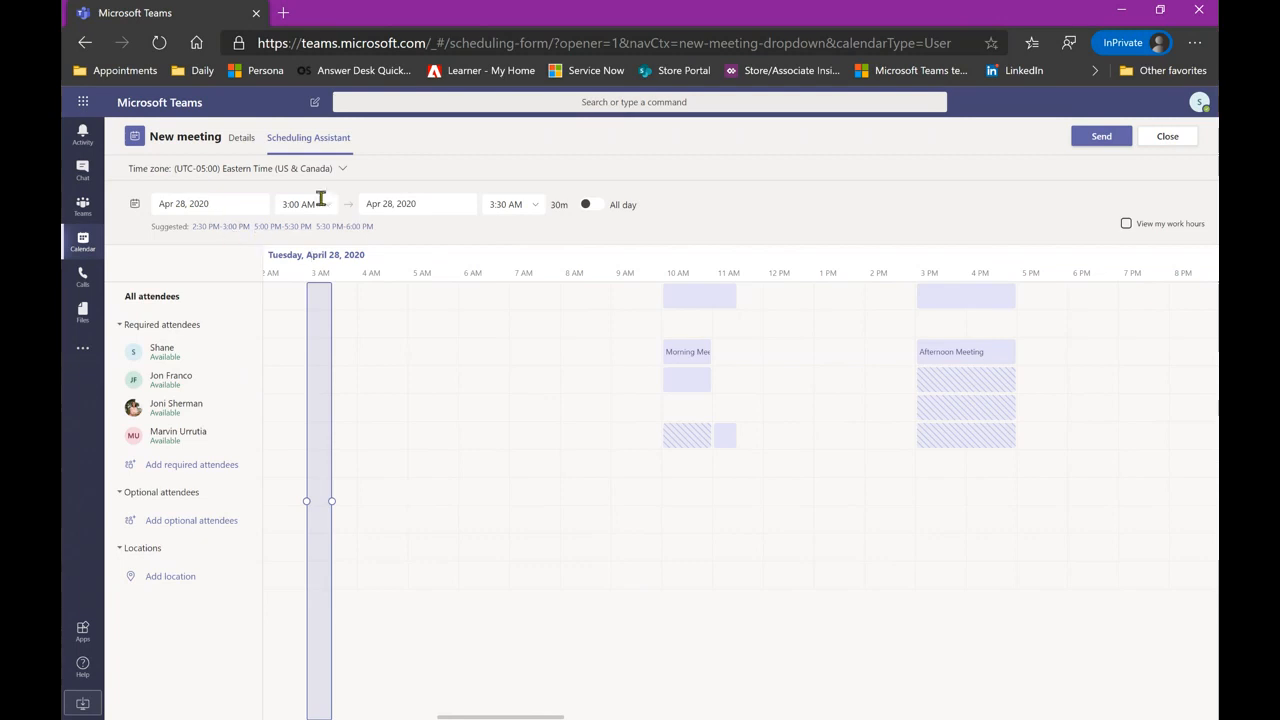
pyautogui.click(241, 140)
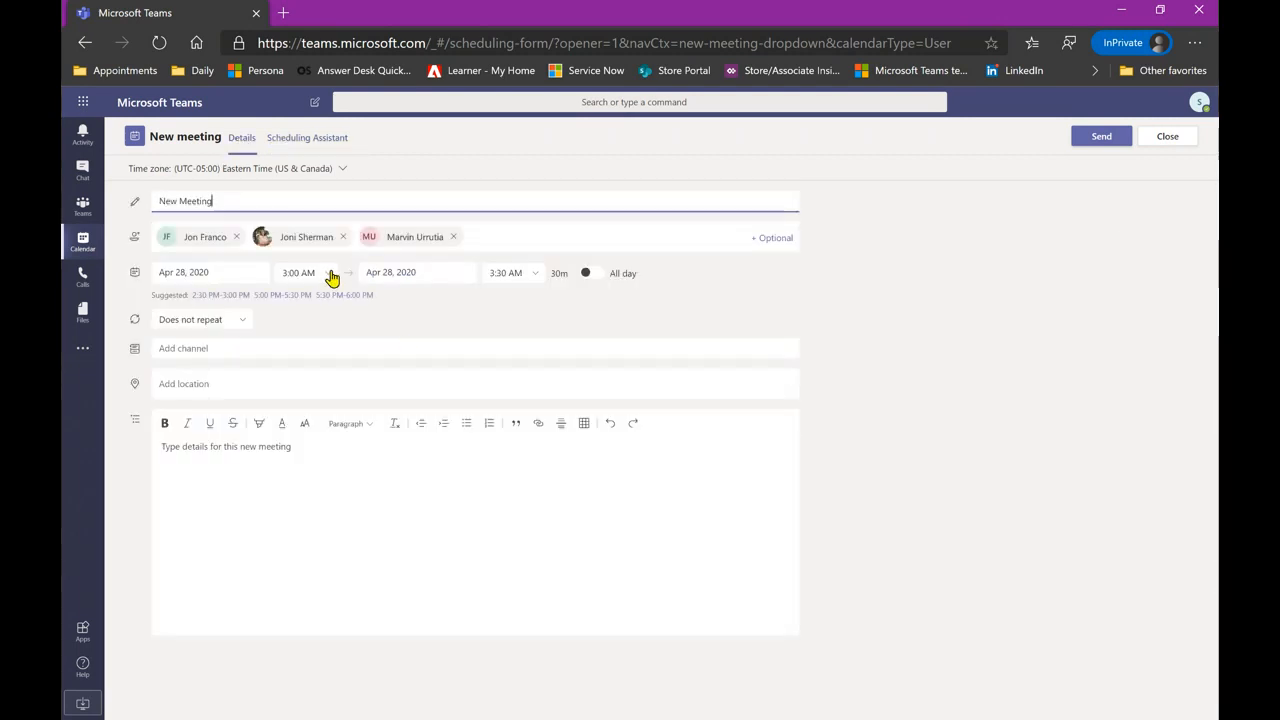
pyautogui.click(329, 276)
pyautogui.scroll(-5, 329, 349)
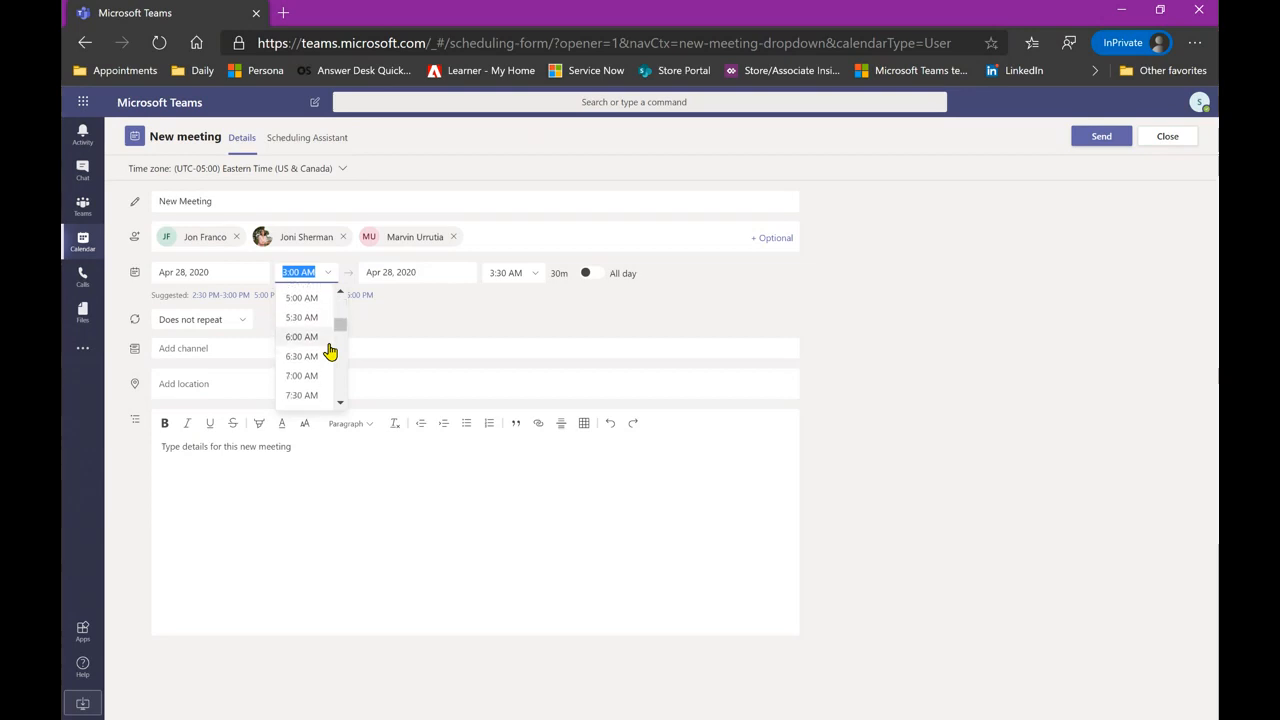
pyautogui.scroll(-3, 329, 349)
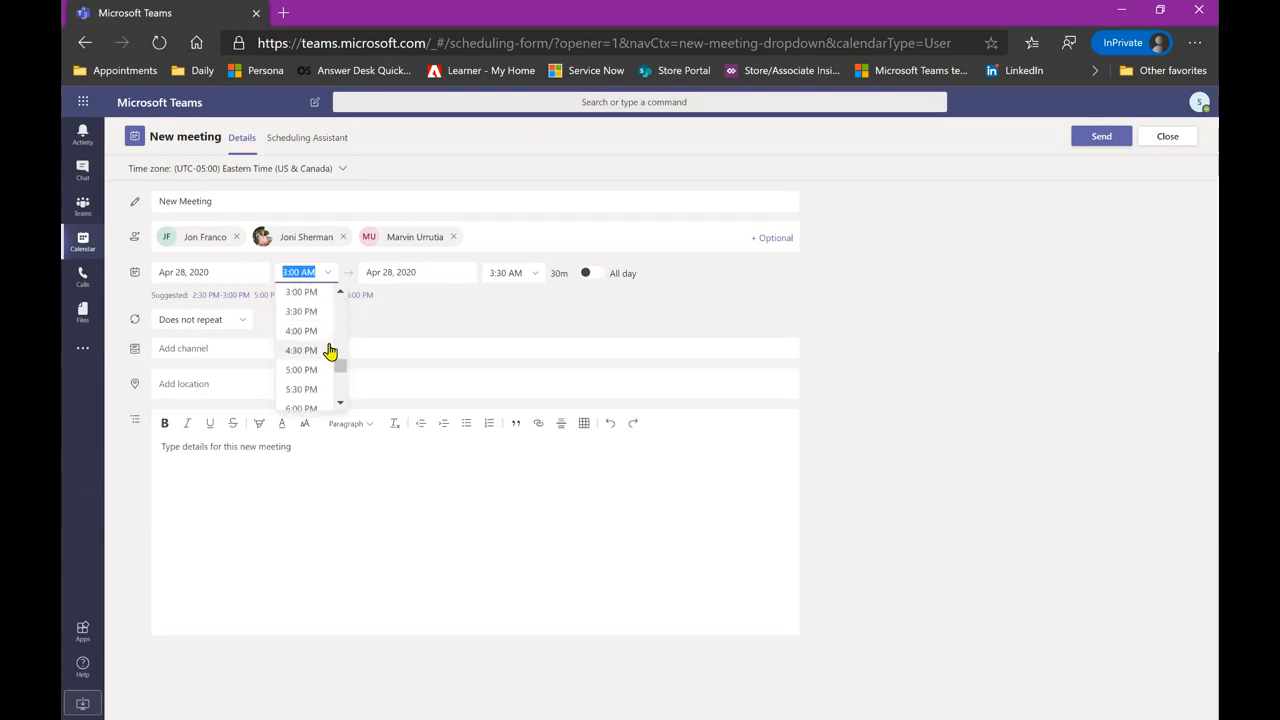
pyautogui.click(302, 331)
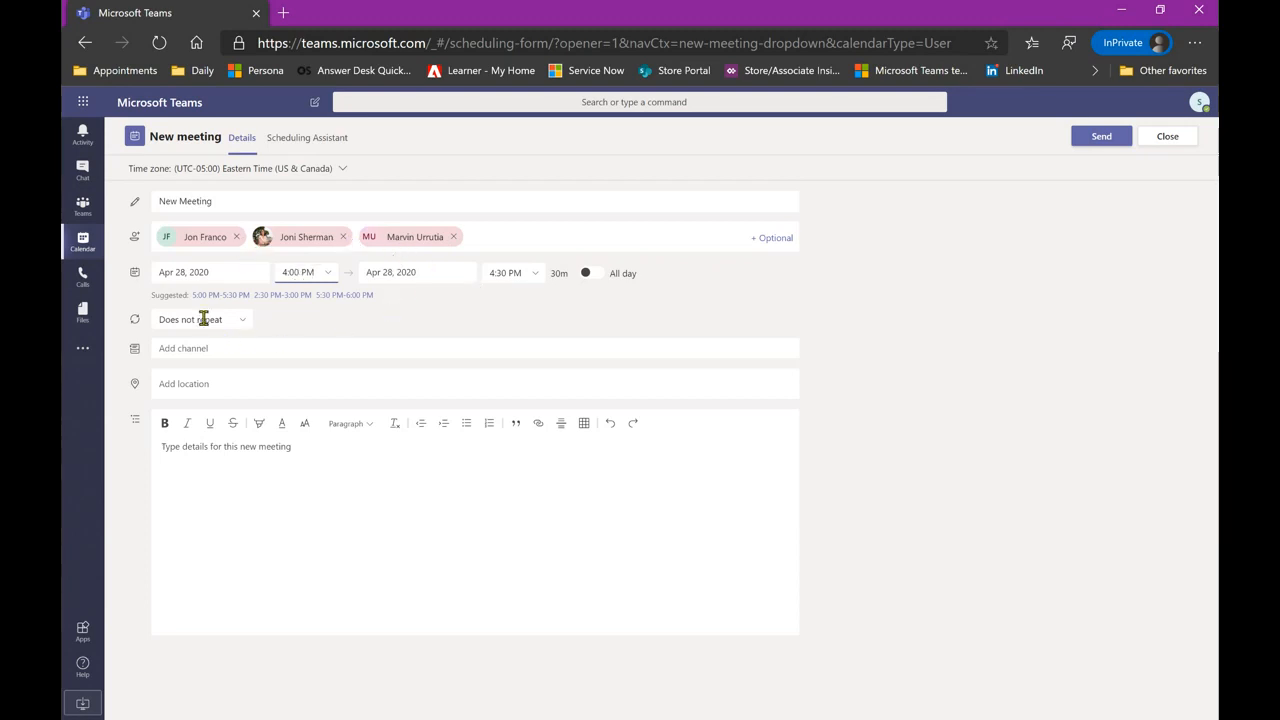
# - Look over the repeat, channel and location options without changing them, then close the form
pyautogui.click(243, 322)
pyautogui.click(242, 322)
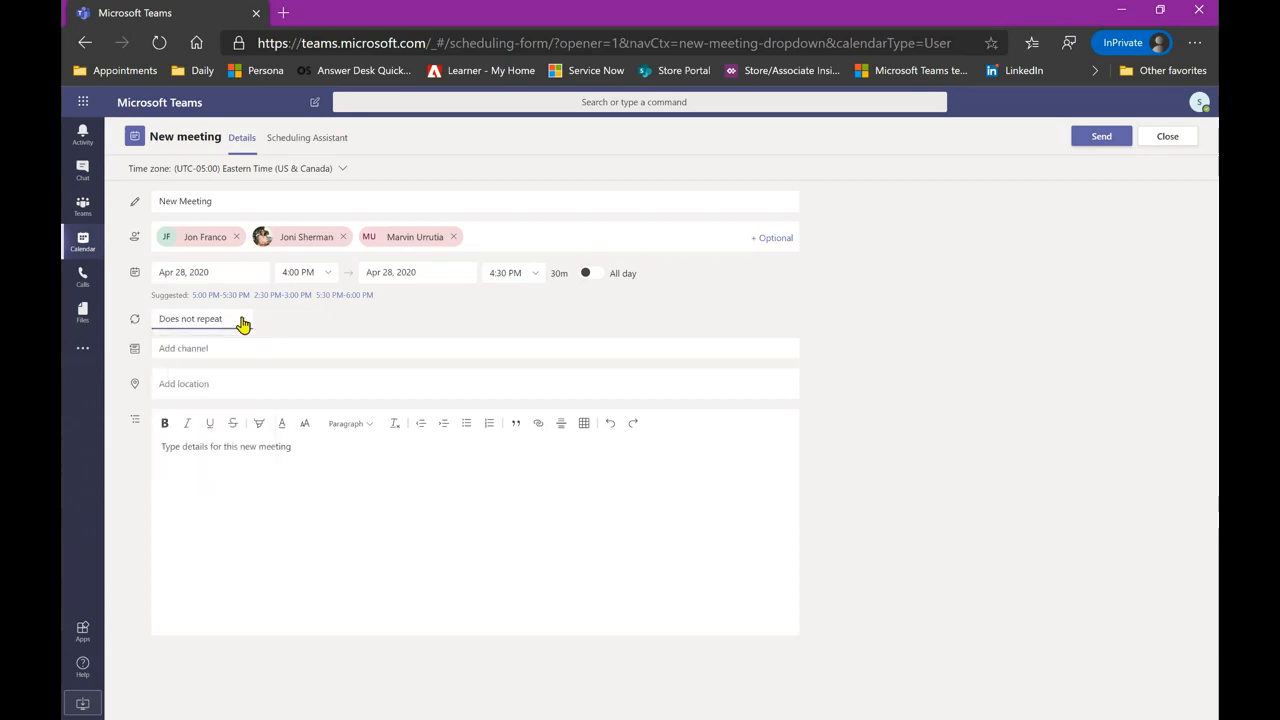
pyautogui.click(225, 348)
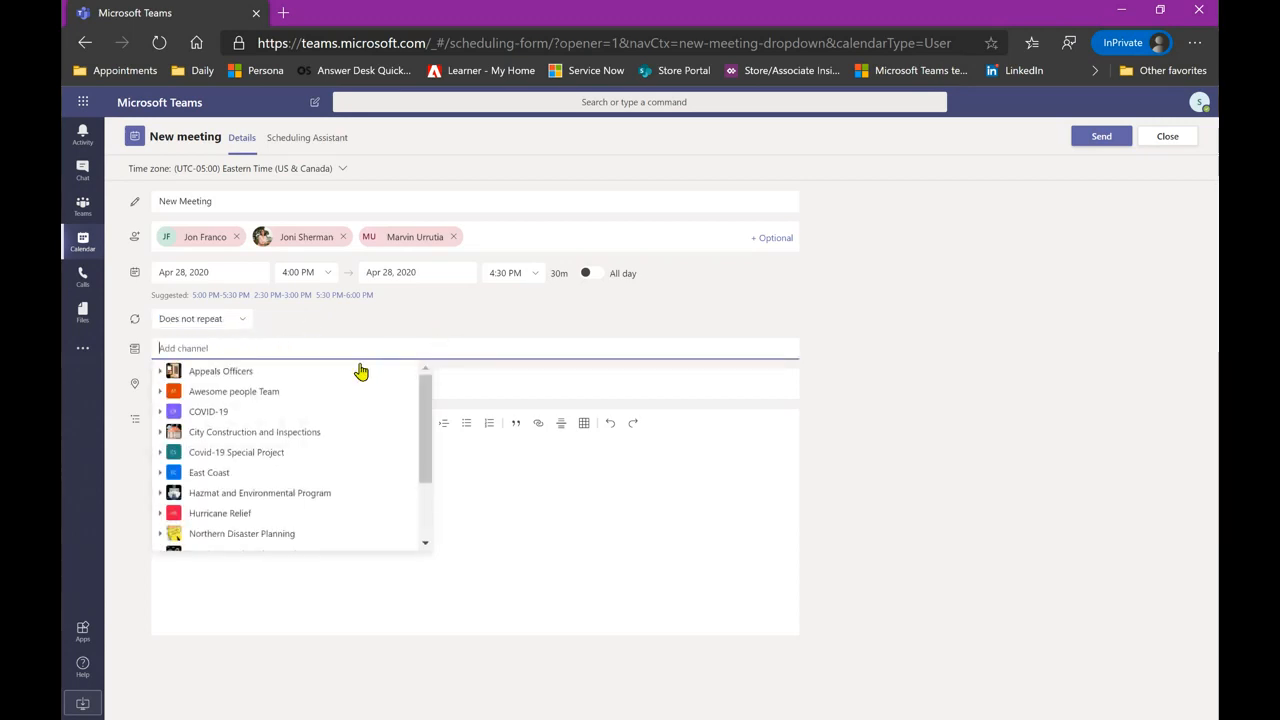
pyautogui.click(474, 330)
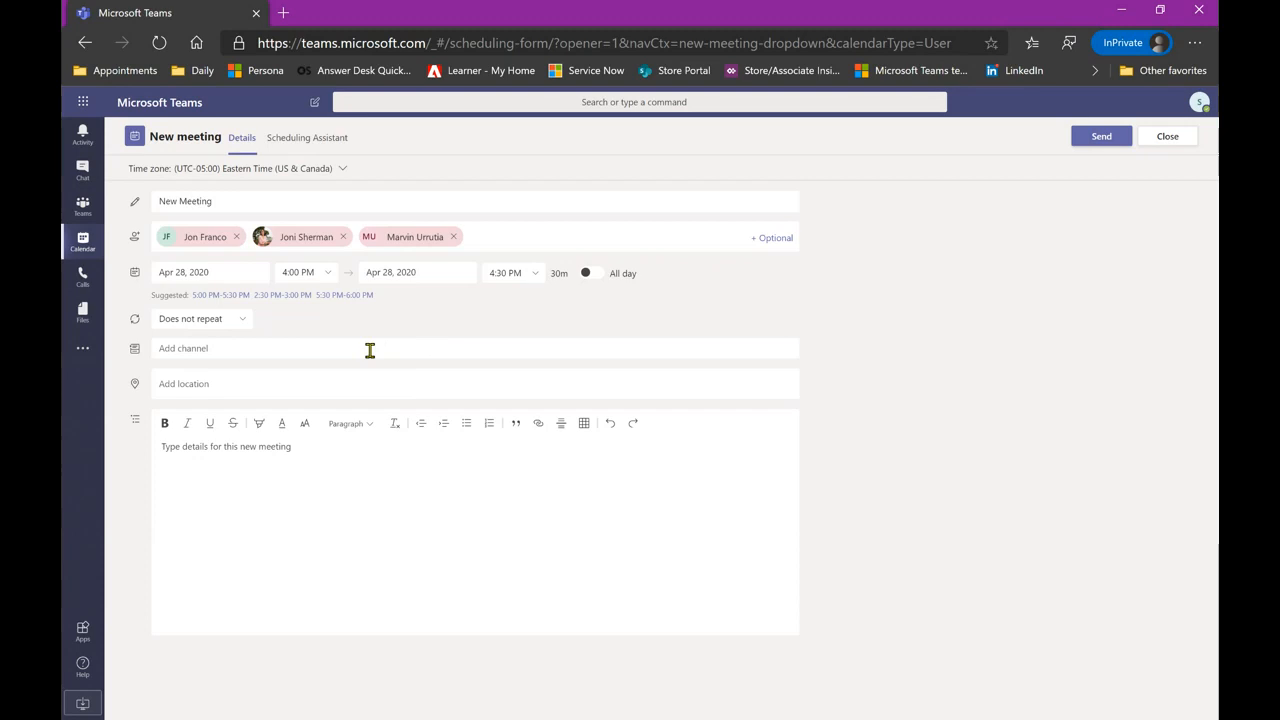
pyautogui.click(259, 390)
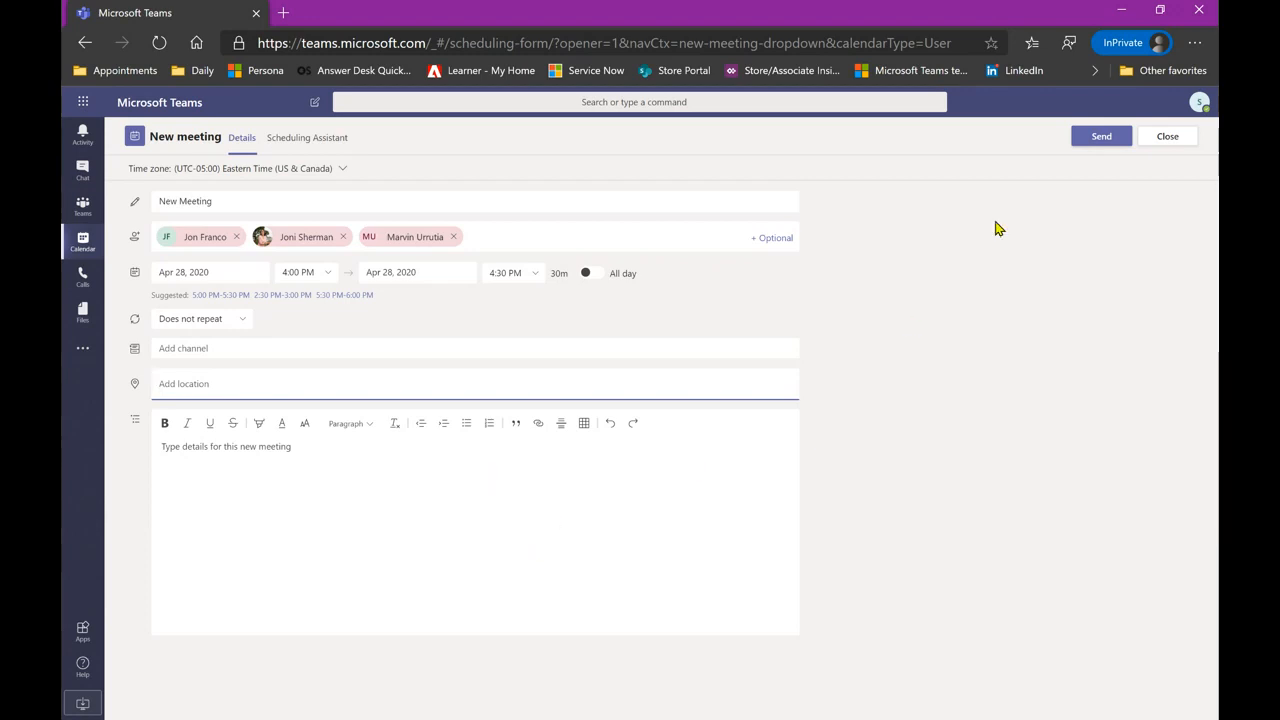
pyautogui.click(1172, 138)
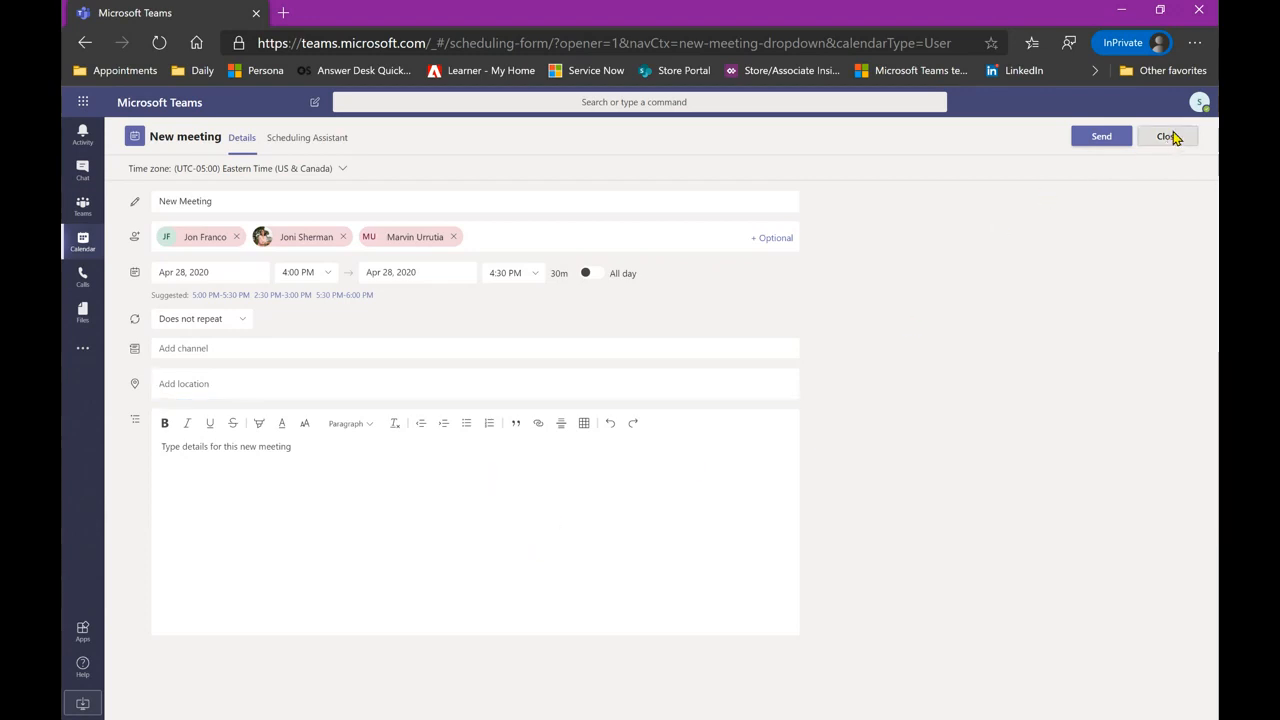
# - Discard the unsaved meeting and open Tuesday's 3:00–5:00 PM Afternoon Meeting
pyautogui.click(604, 428)
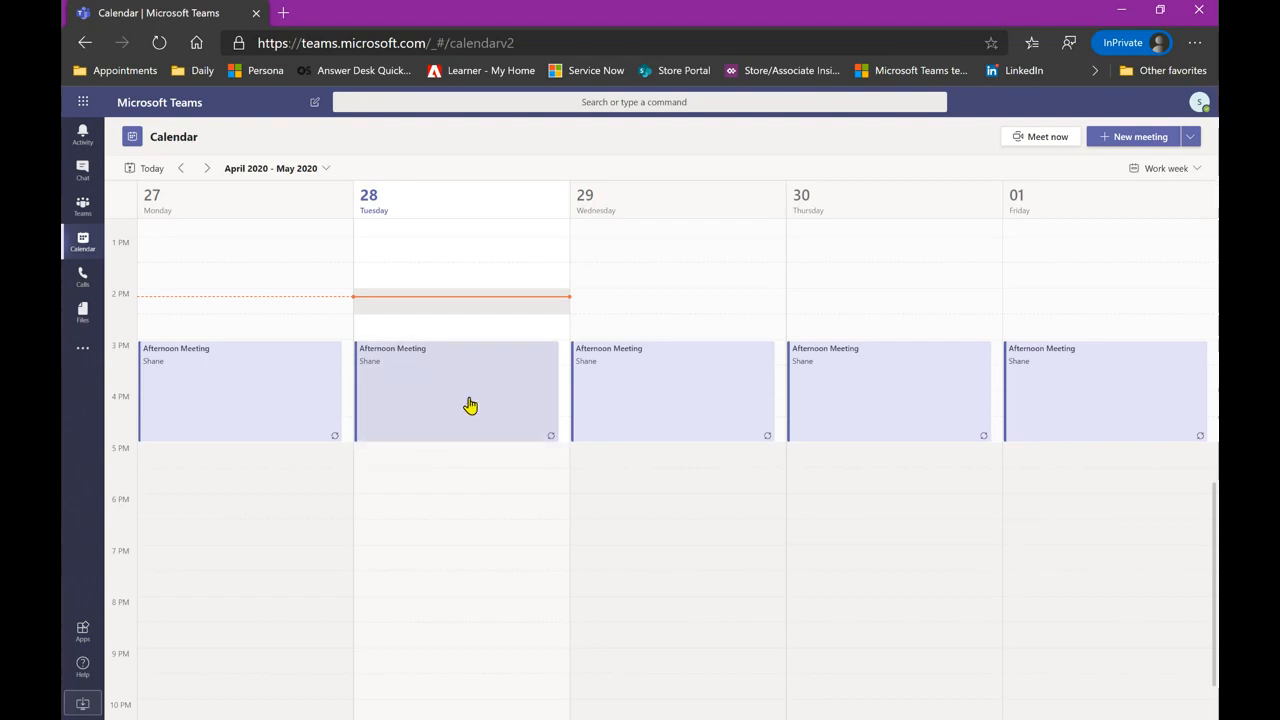
pyautogui.click(486, 392)
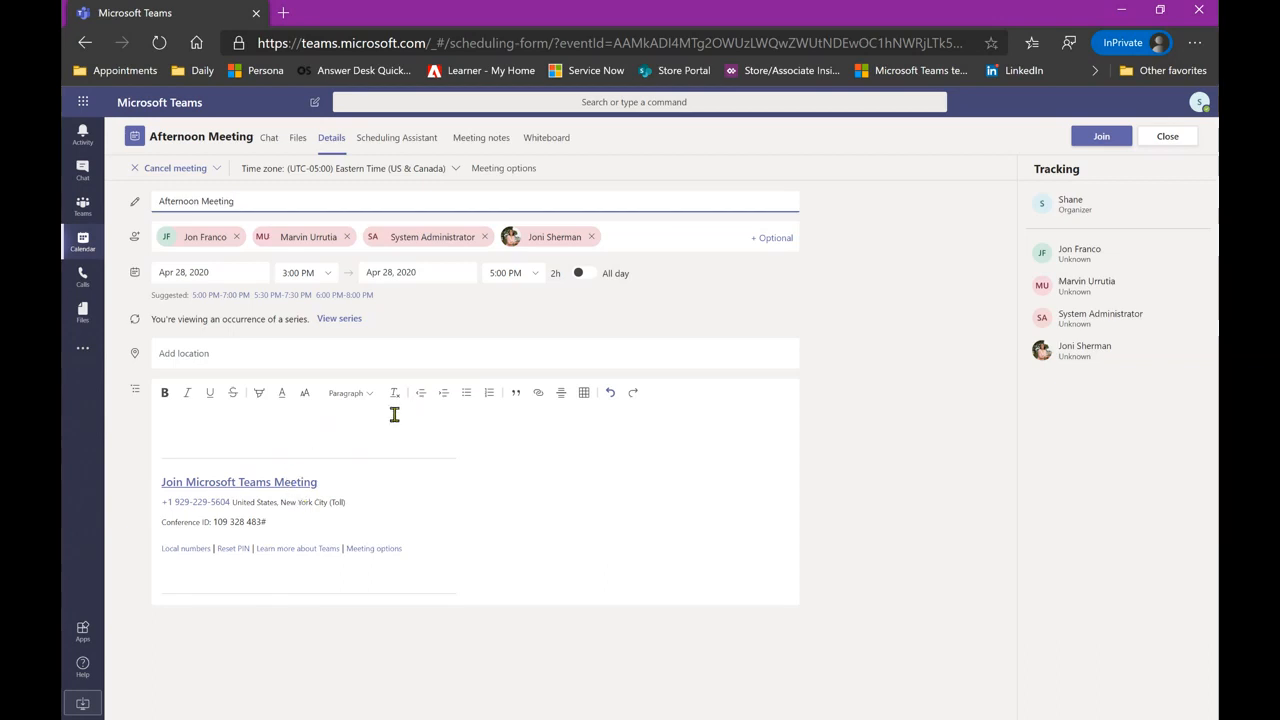
# - Join the Afternoon Meeting and allow browser microphone and camera access
pyautogui.click(1091, 139)
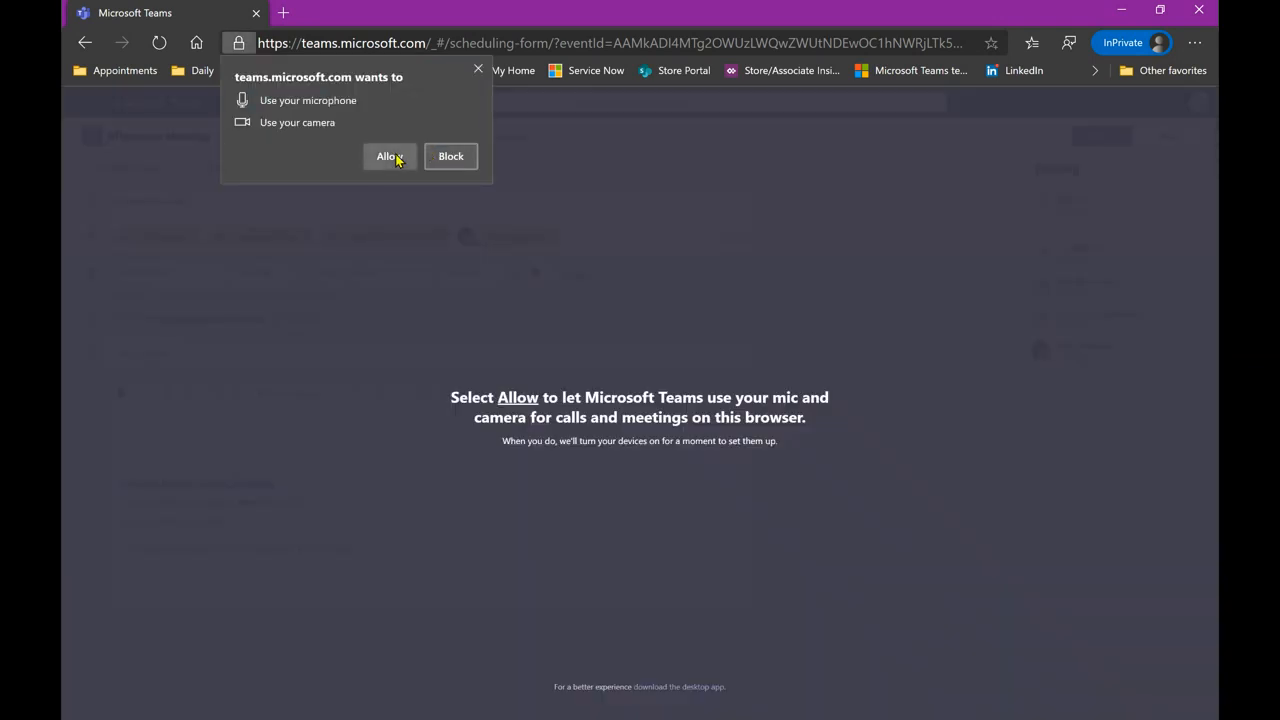
pyautogui.click(389, 157)
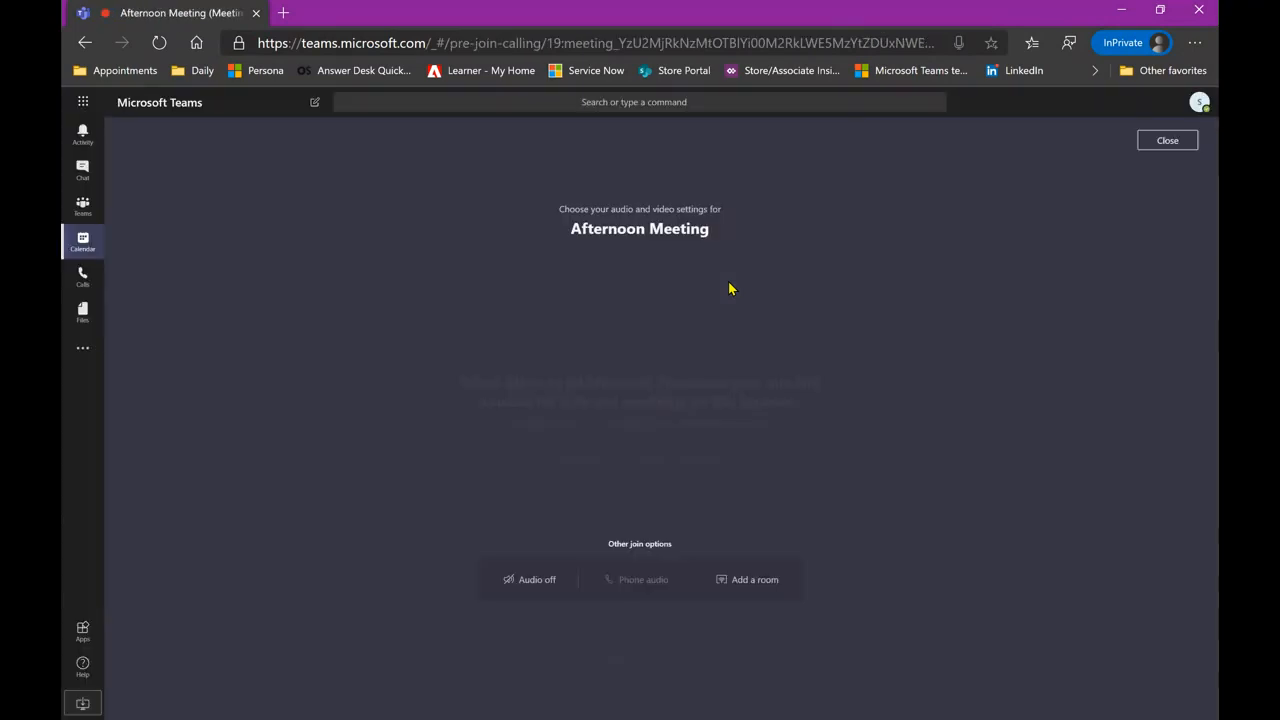
# - Join the Afternoon Meeting call with the camera off and the microphone muted
pyautogui.click(590, 461)
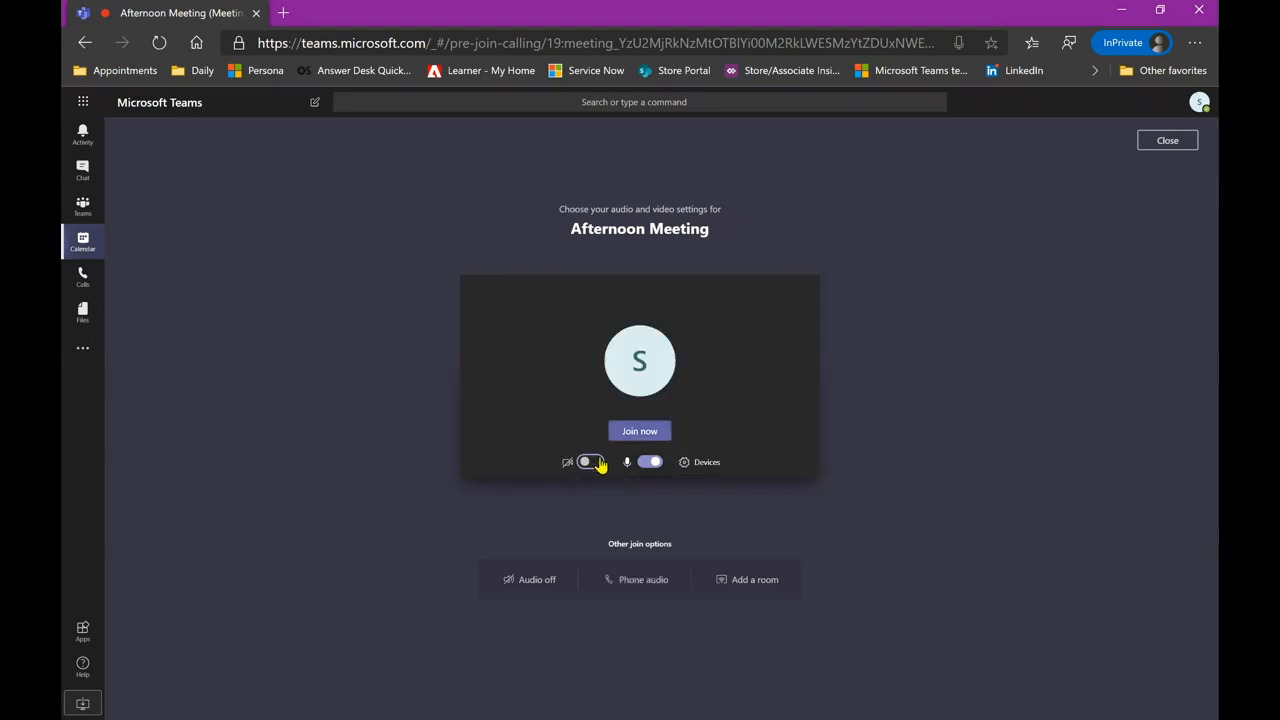
pyautogui.click(651, 463)
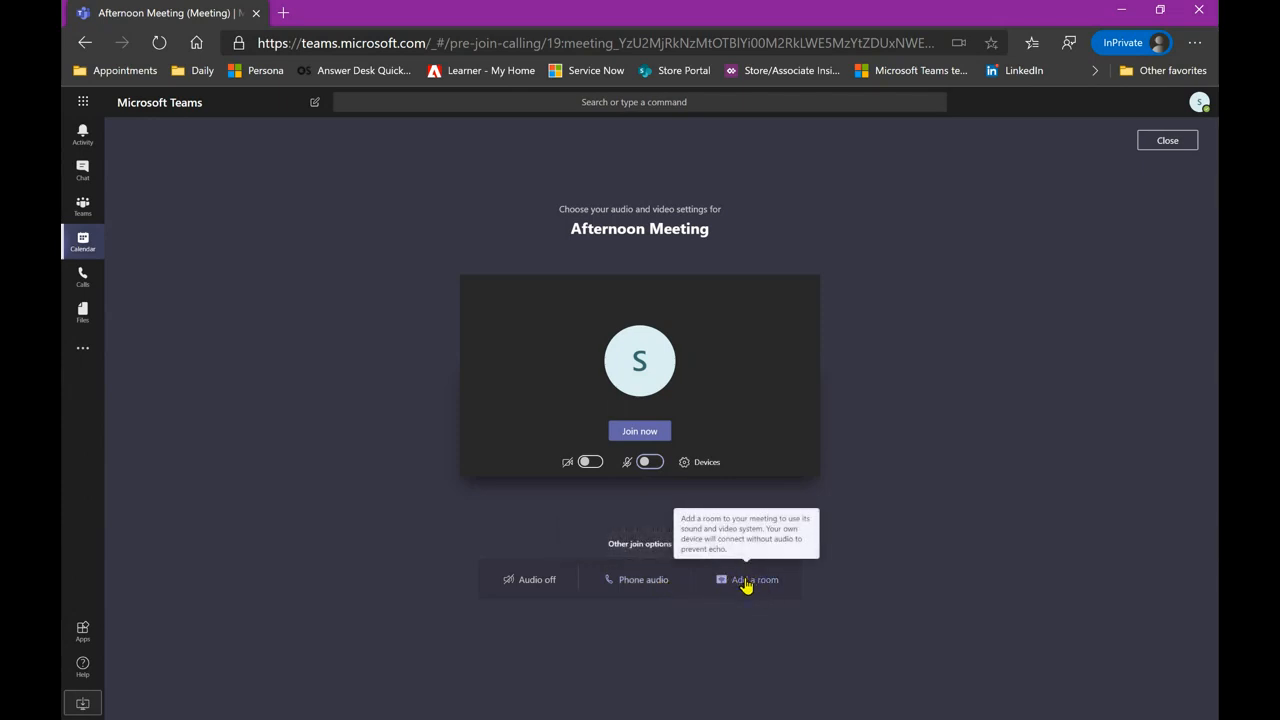
pyautogui.click(640, 431)
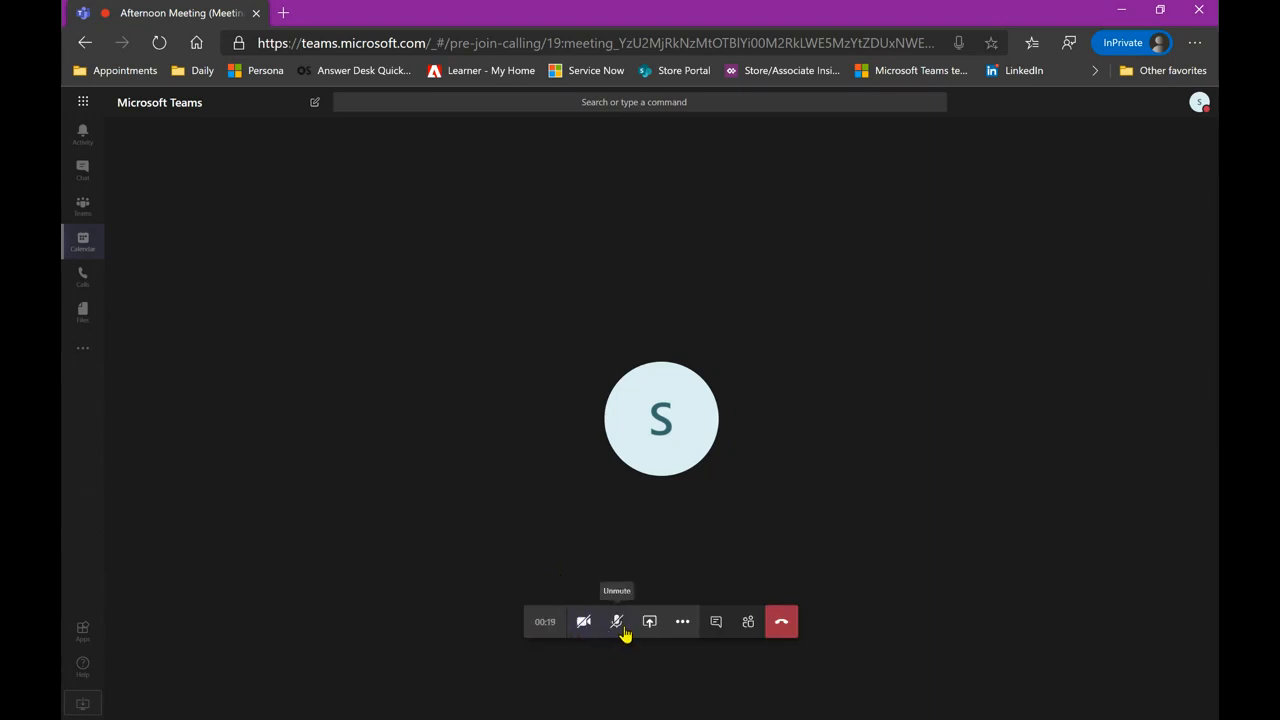
# - Show the Afternoon Meeting's details, then show the meeting conversation beside the call
pyautogui.click(682, 624)
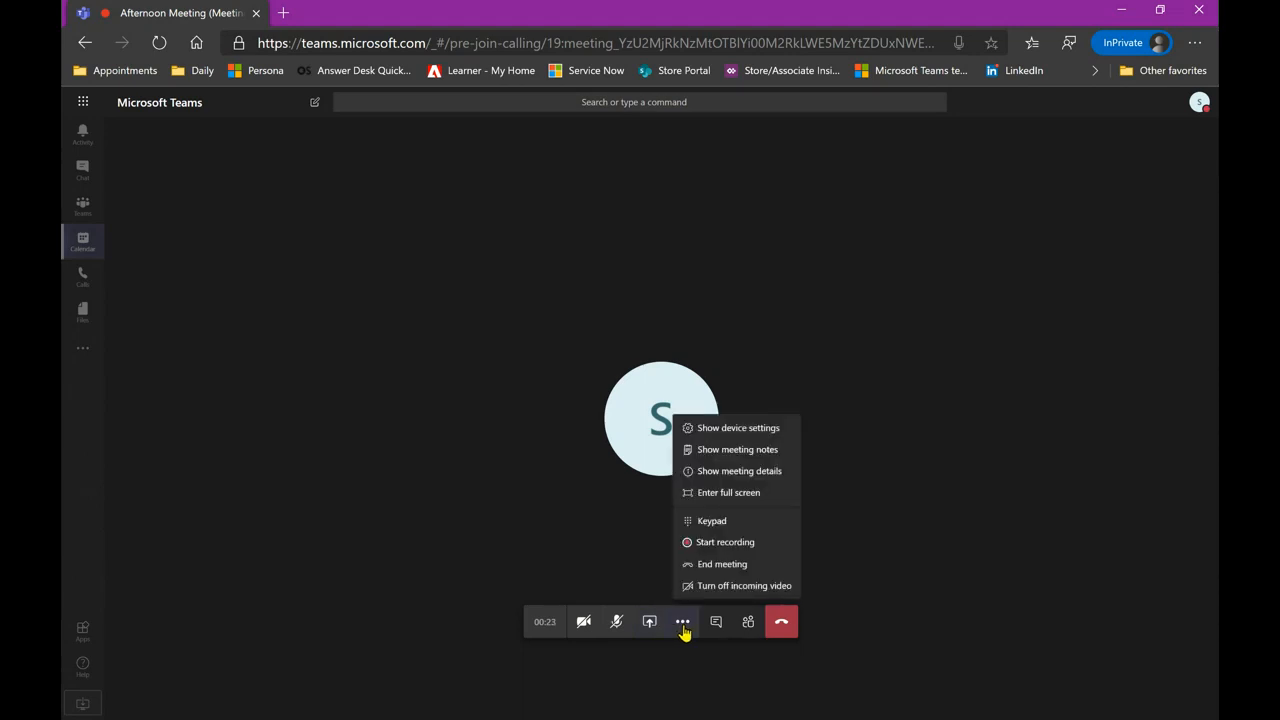
pyautogui.click(746, 479)
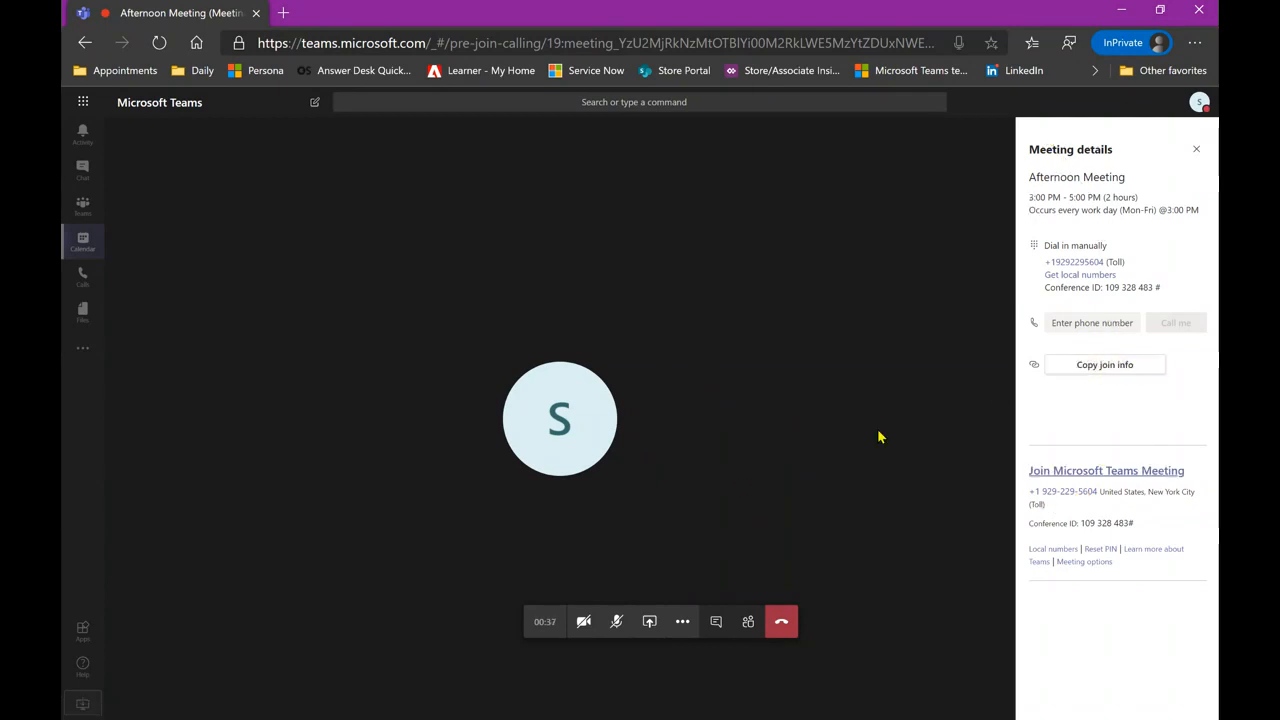
pyautogui.click(680, 622)
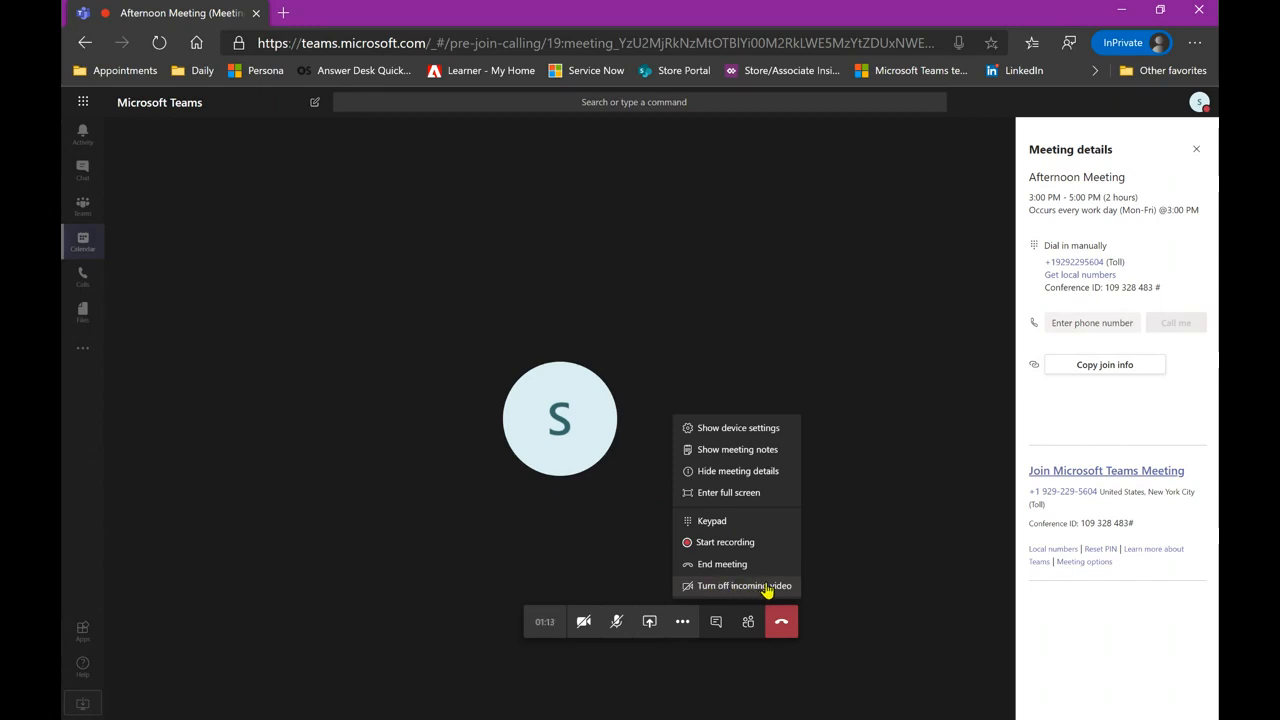
pyautogui.click(716, 622)
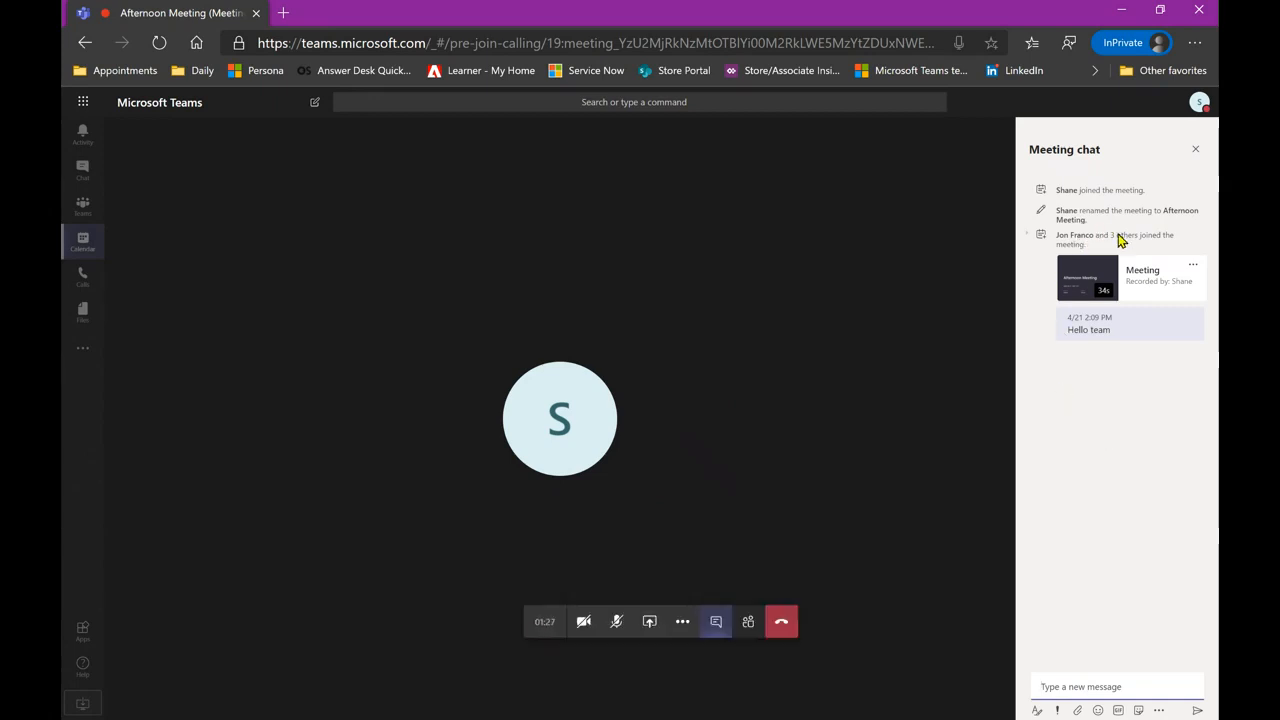
# - Send 'Good afternoon' in the Afternoon Meeting chat from the Chat list
pyautogui.click(77, 171)
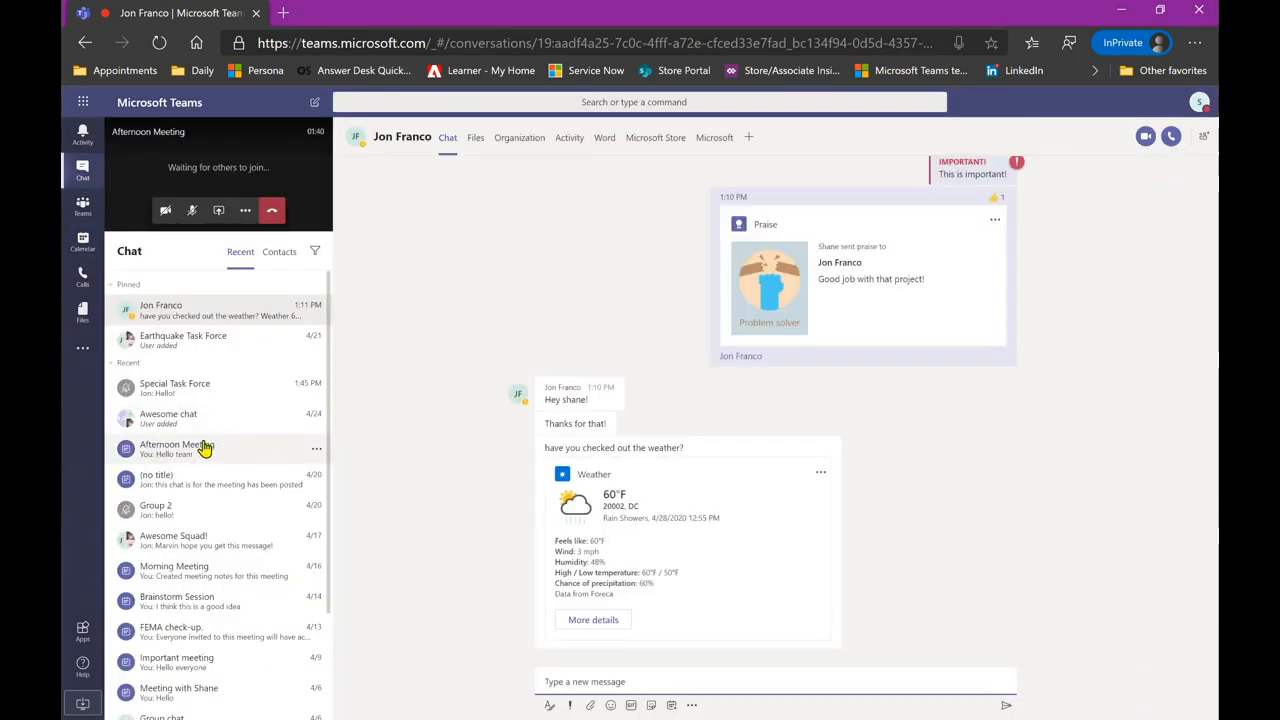
pyautogui.click(204, 448)
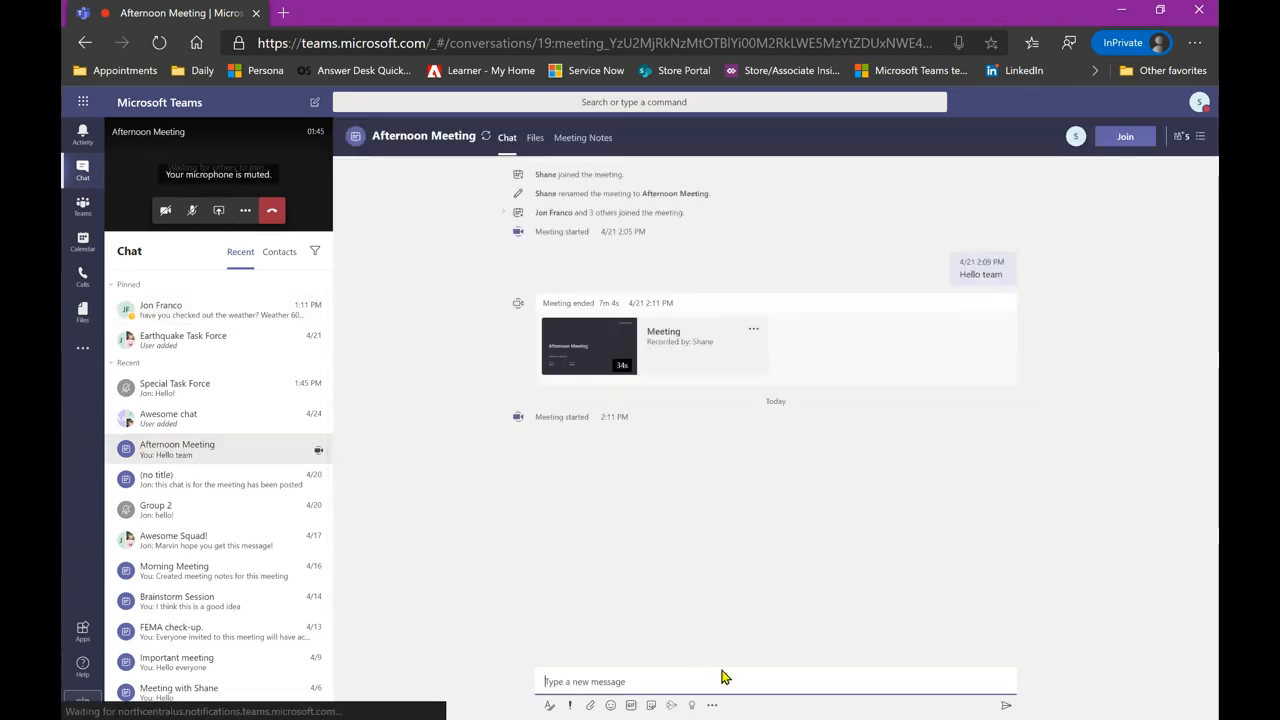
pyautogui.write('Good a')
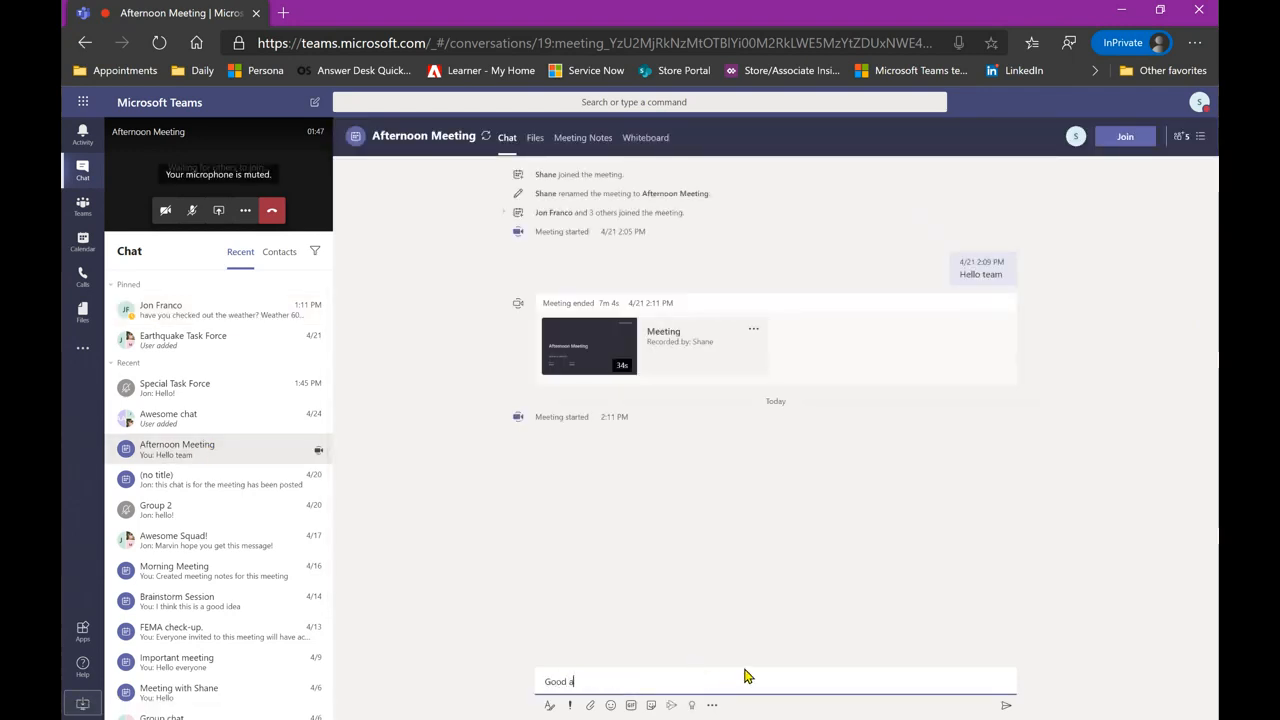
pyautogui.write('fternoon')
pyautogui.press('Return')
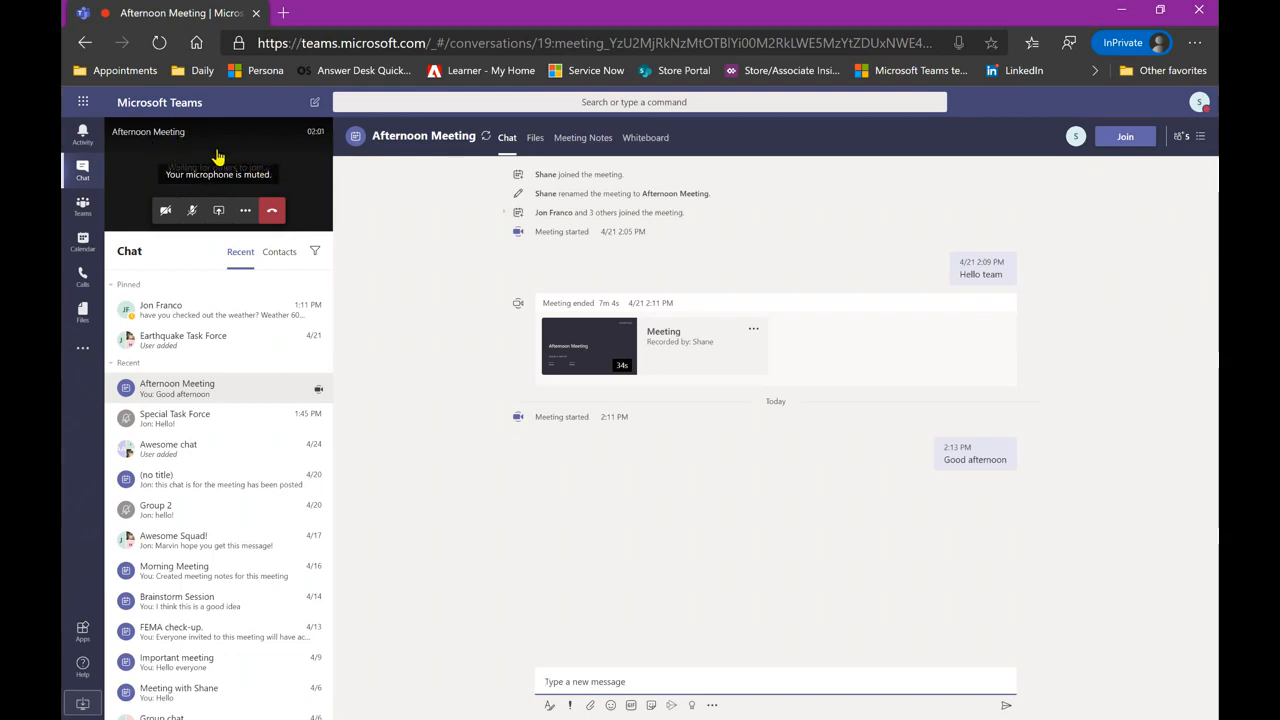
# - Return to the full call, view the meeting chat and participant list, then hang up
pyautogui.click(242, 157)
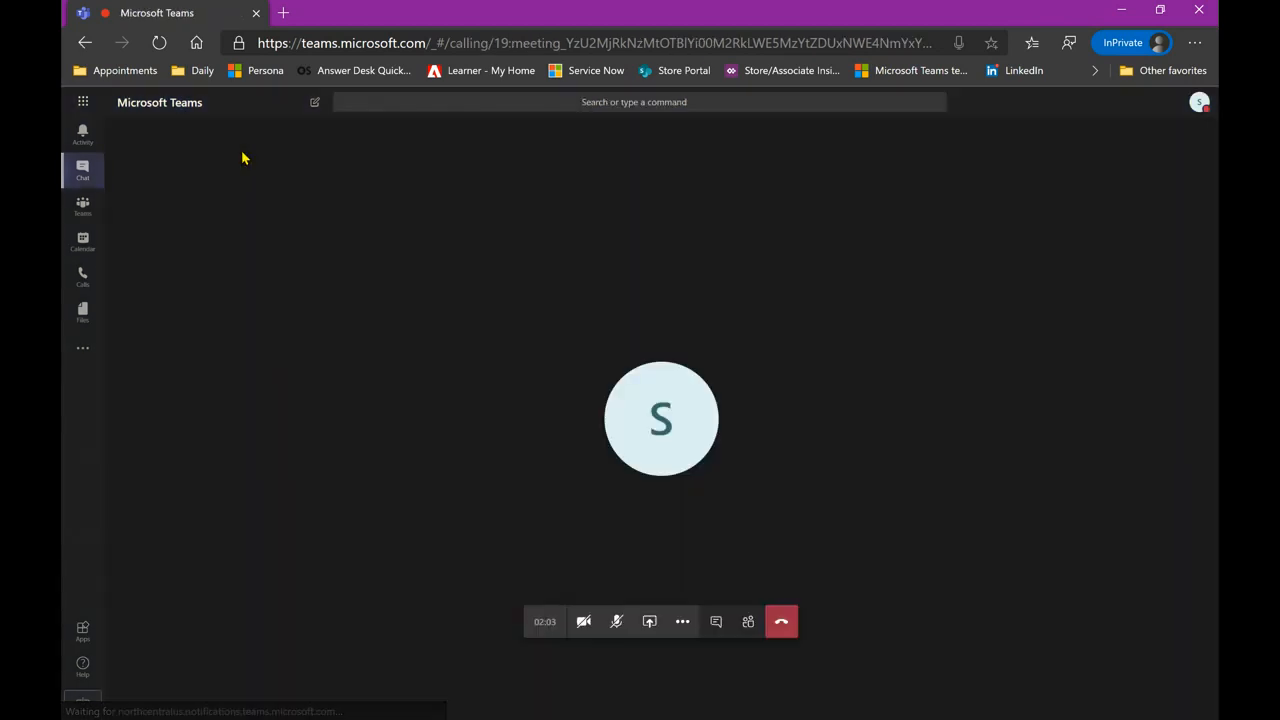
pyautogui.click(716, 621)
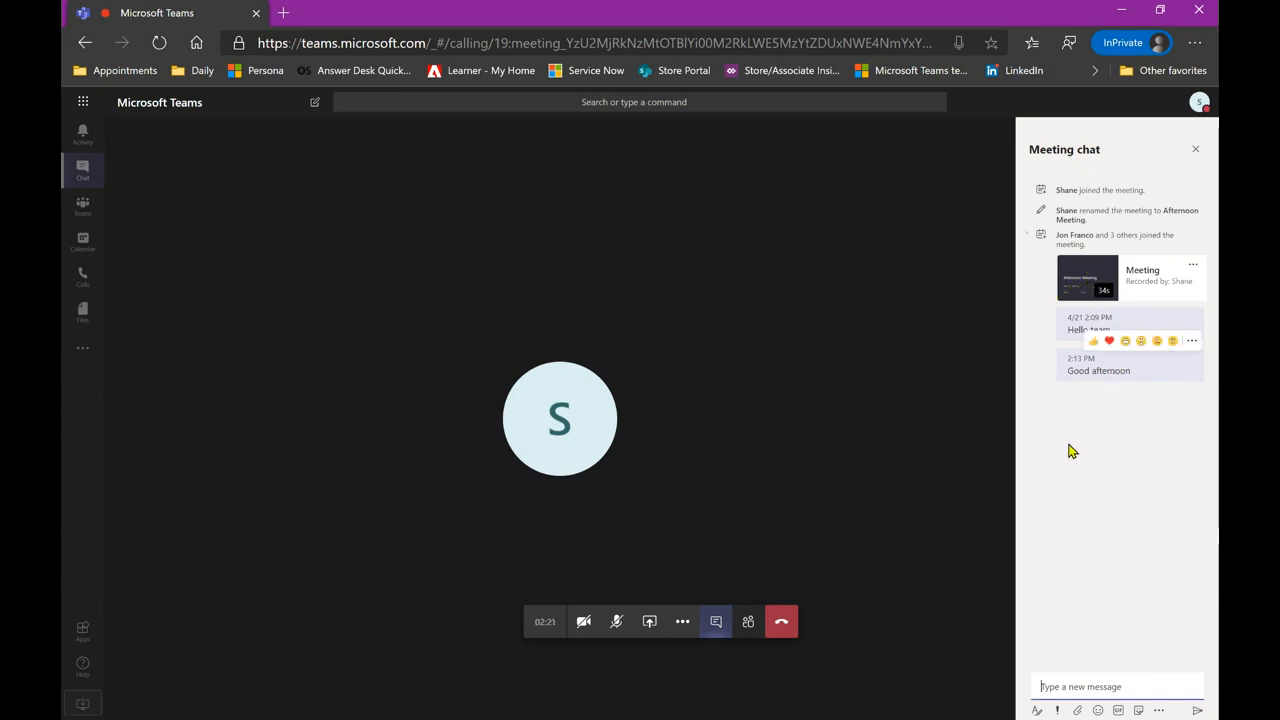
pyautogui.click(747, 622)
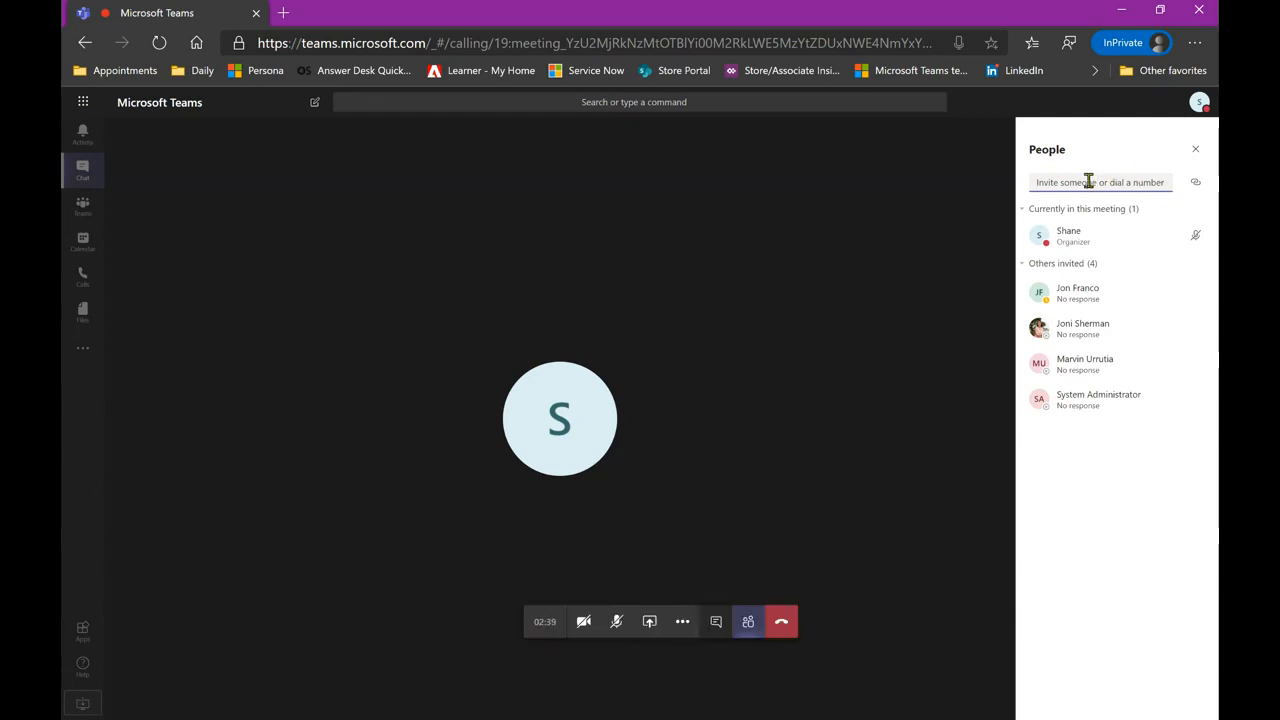
pyautogui.click(1195, 149)
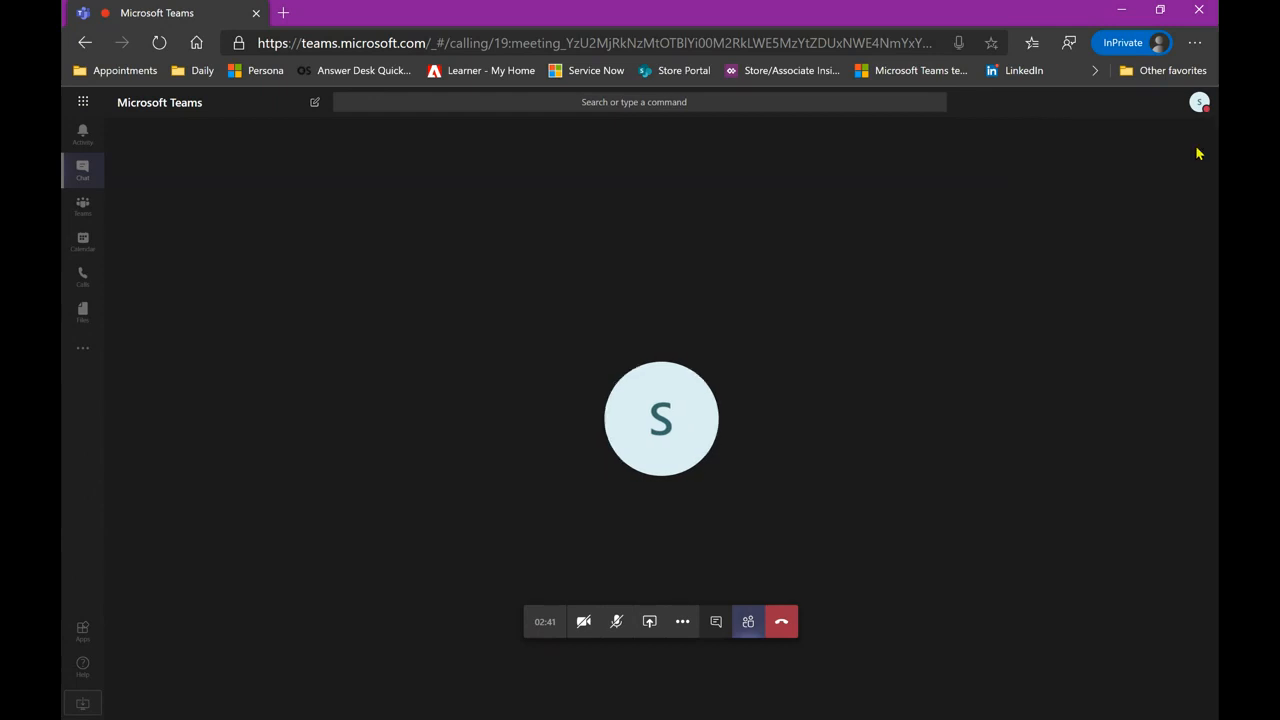
pyautogui.click(780, 625)
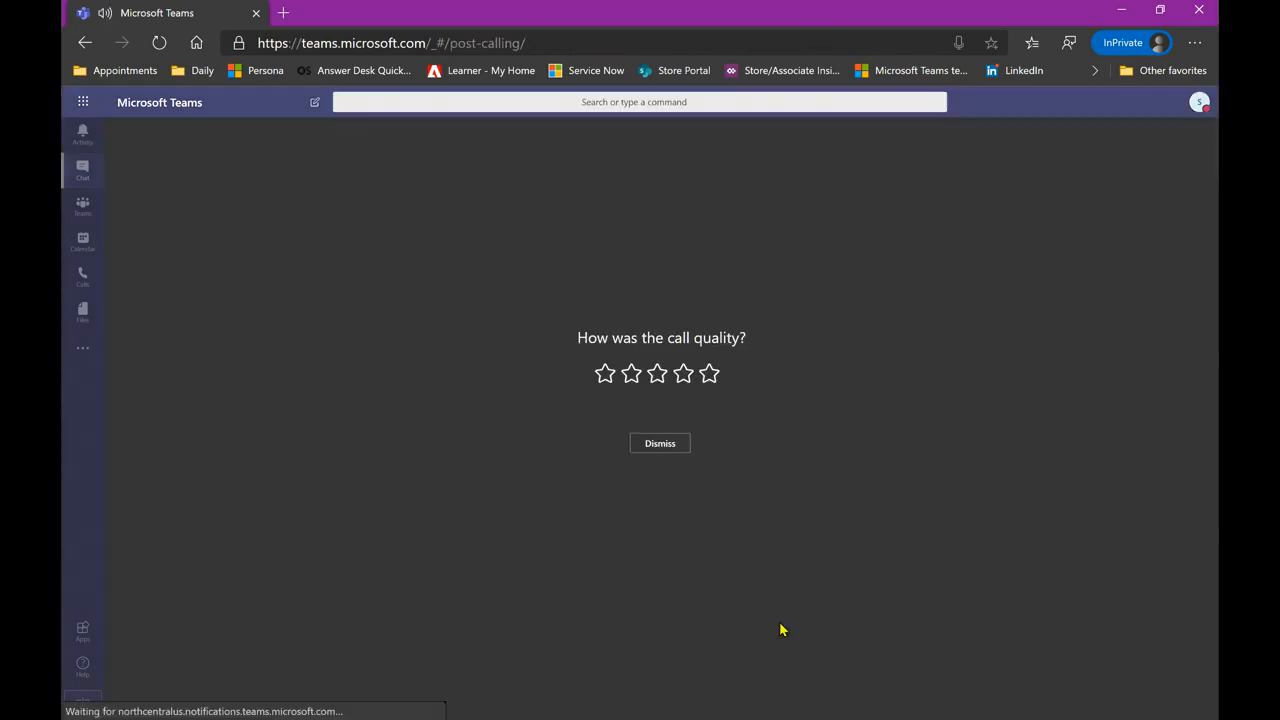
# - Dismiss the call-quality rating prompt without rating
pyautogui.click(659, 443)
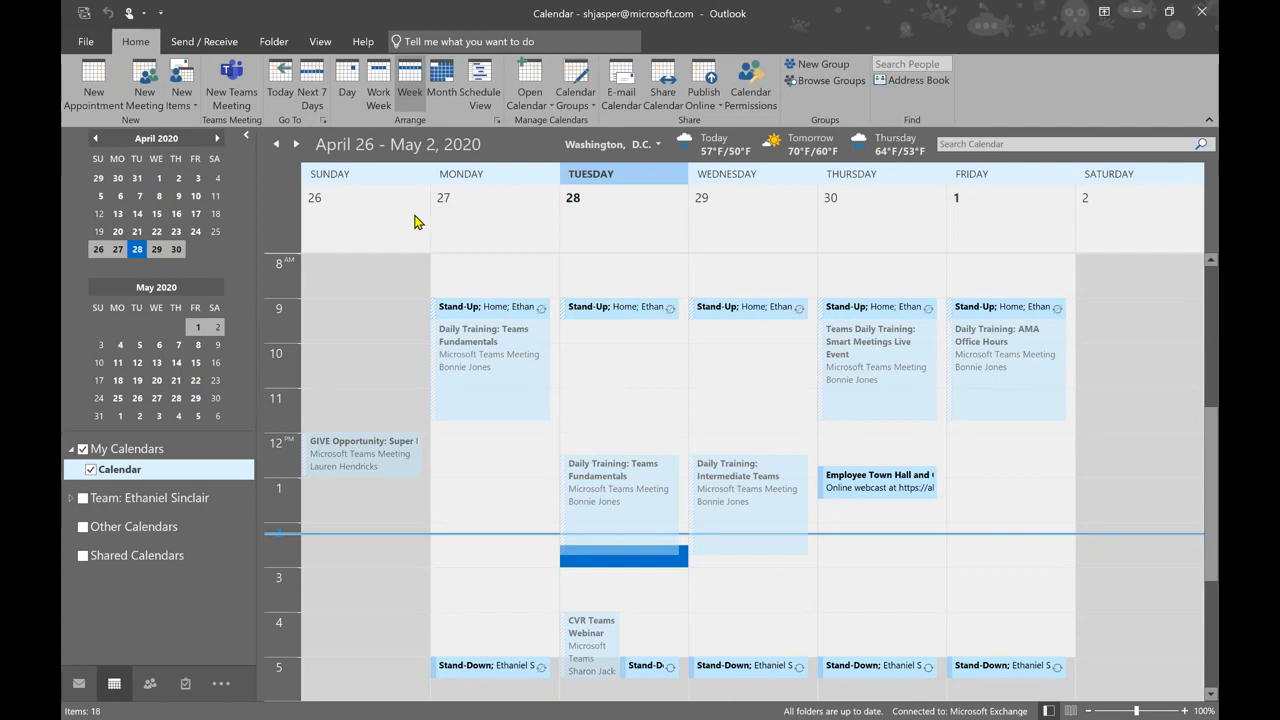
# - Start a new Outlook Teams meeting for 4/28/2020, 2:30–3:00 PM, then close it unsent
pyautogui.click(230, 80)
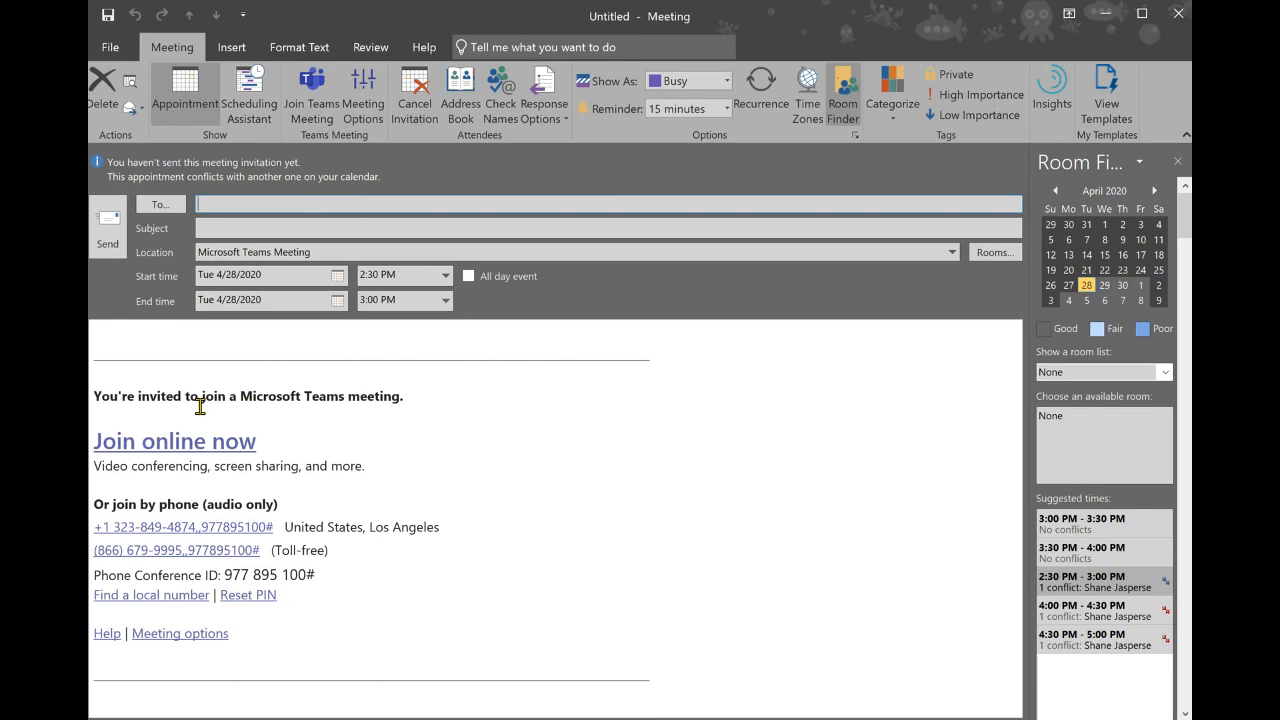
pyautogui.click(1167, 718)
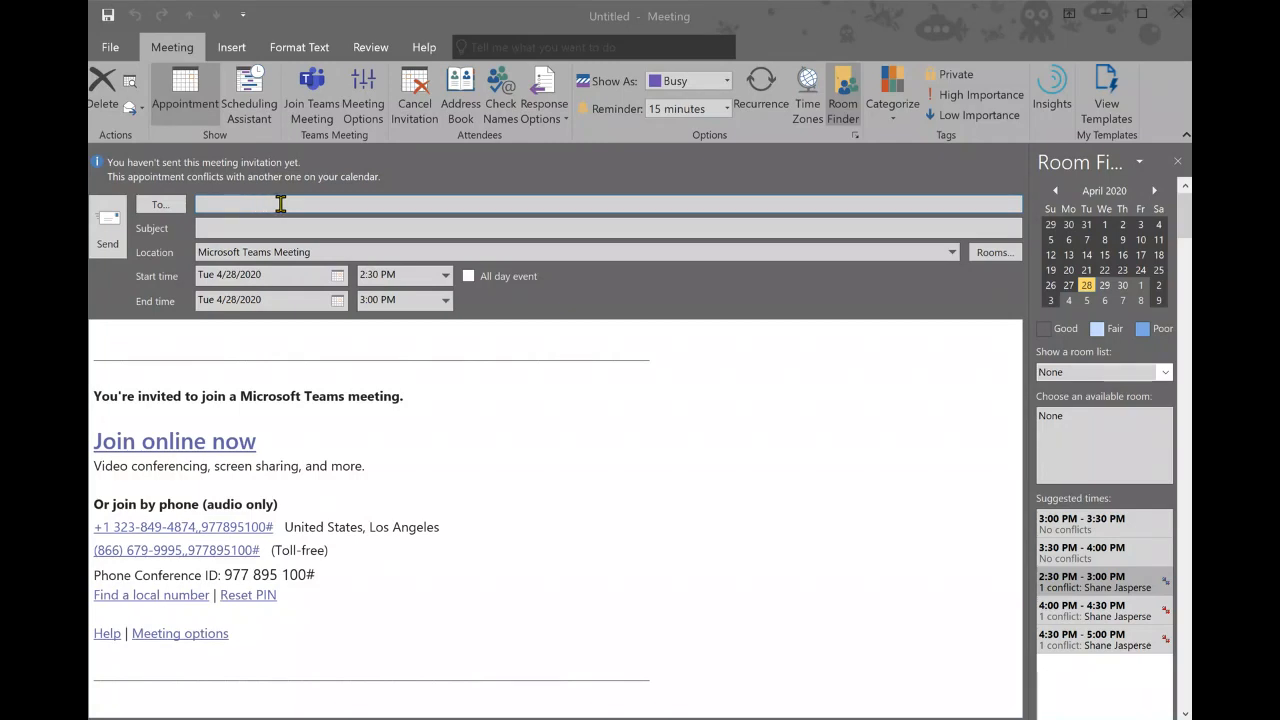
pyautogui.click(314, 203)
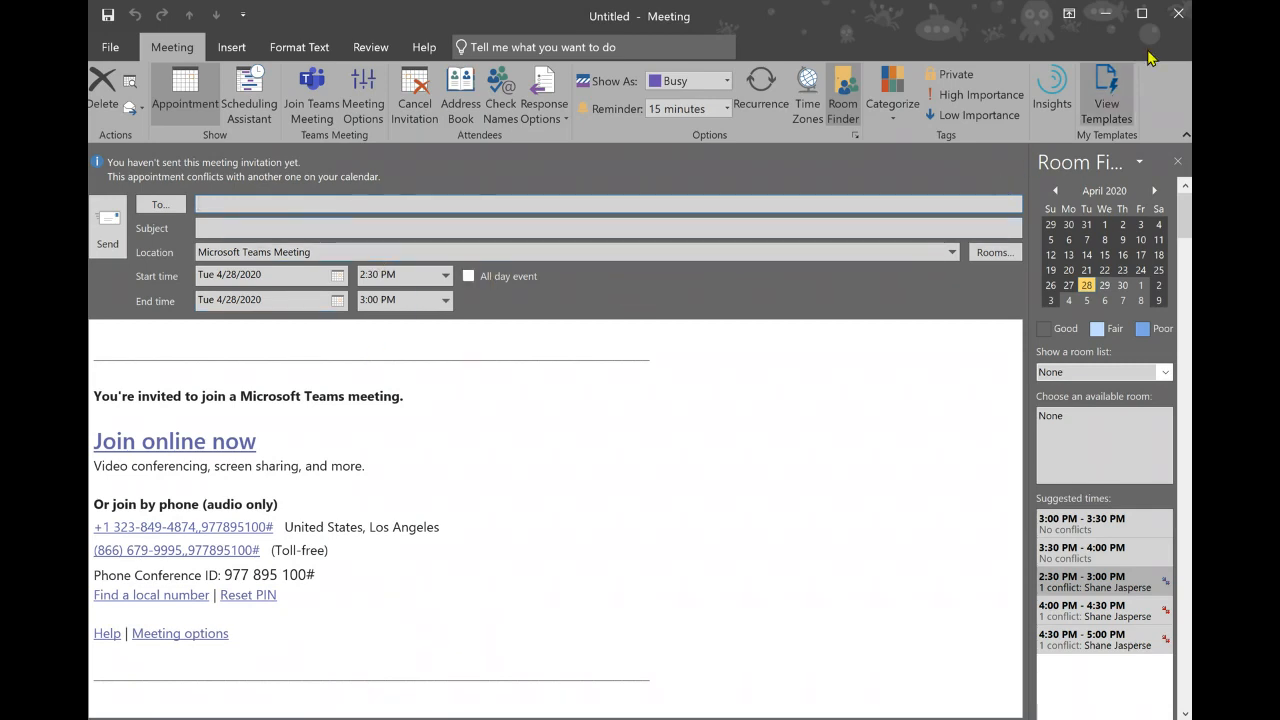
pyautogui.click(1176, 14)
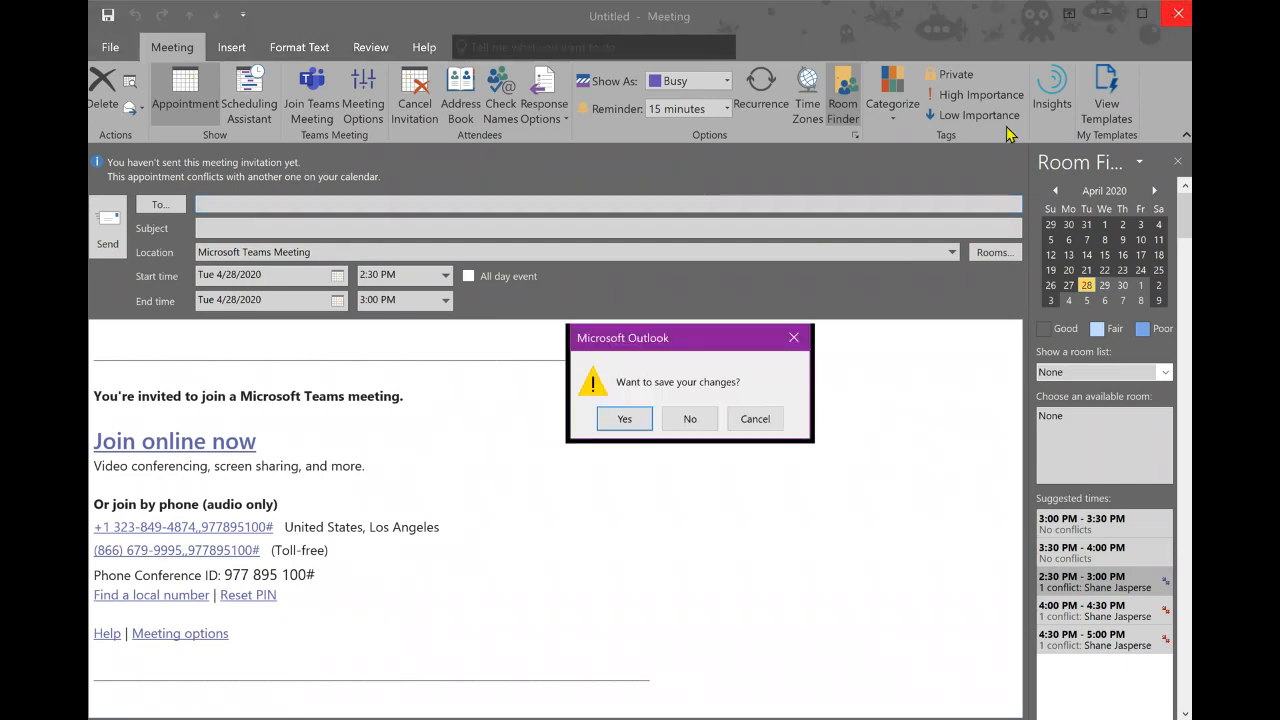
# - Discard the unsent invitation and view the Teams Calendar for April 27 – May 1, 2020
pyautogui.click(690, 418)
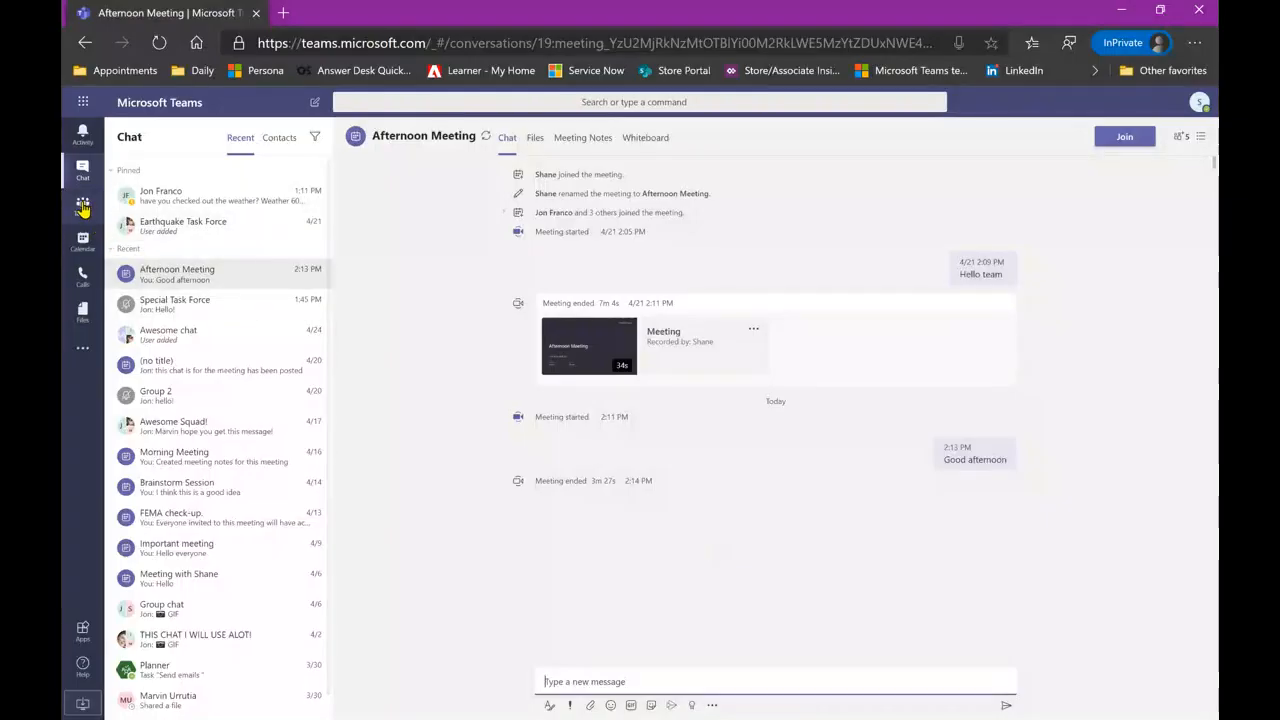
pyautogui.click(83, 254)
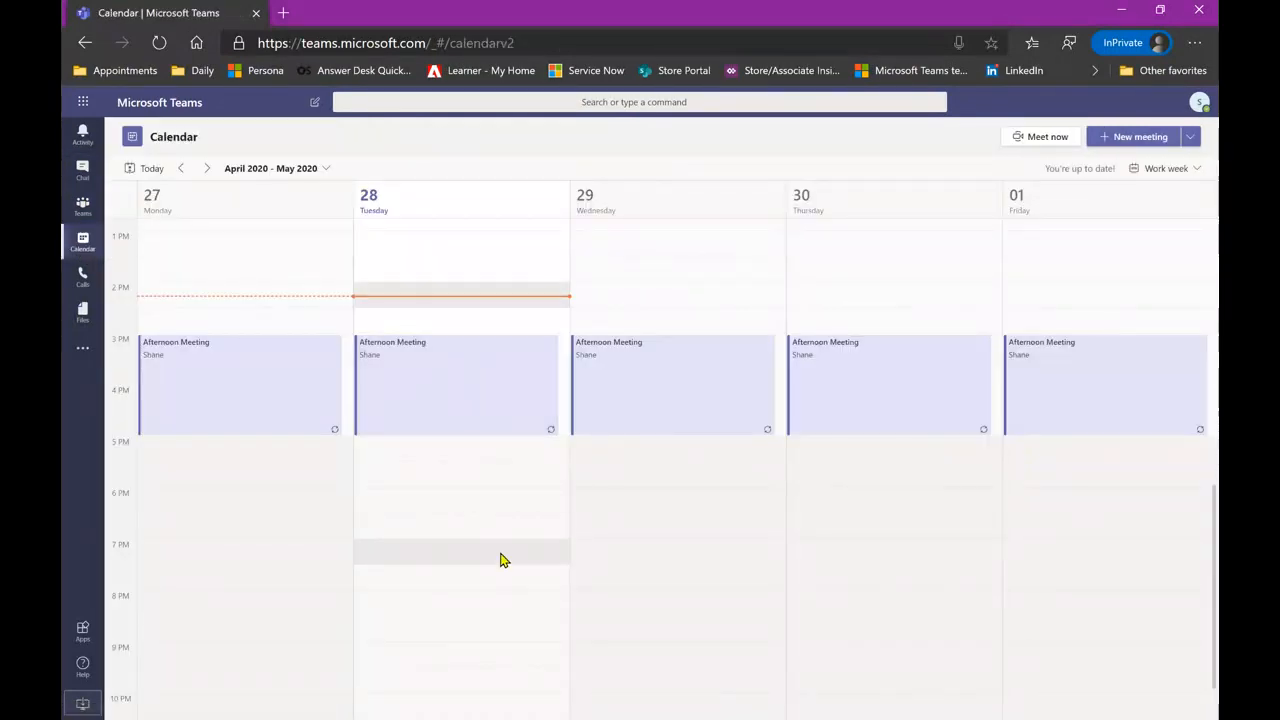
pyautogui.scroll(3, 503, 560)
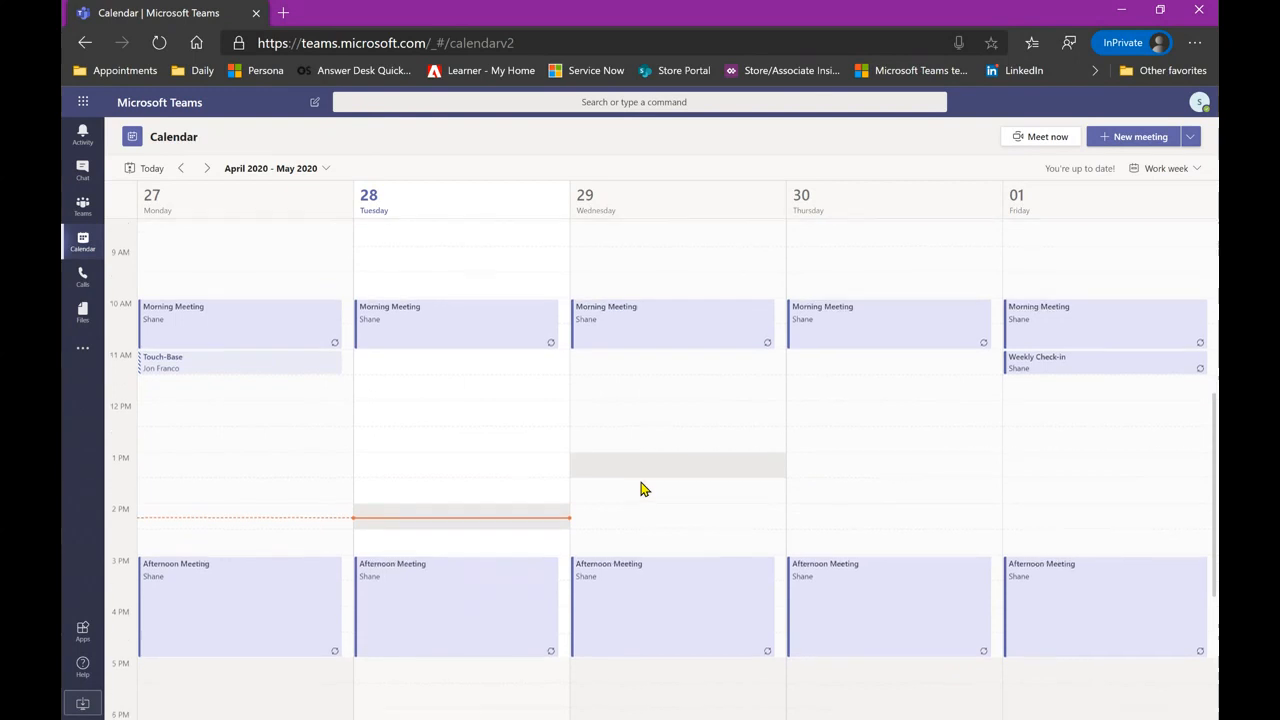
pyautogui.scroll(-1, 643, 488)
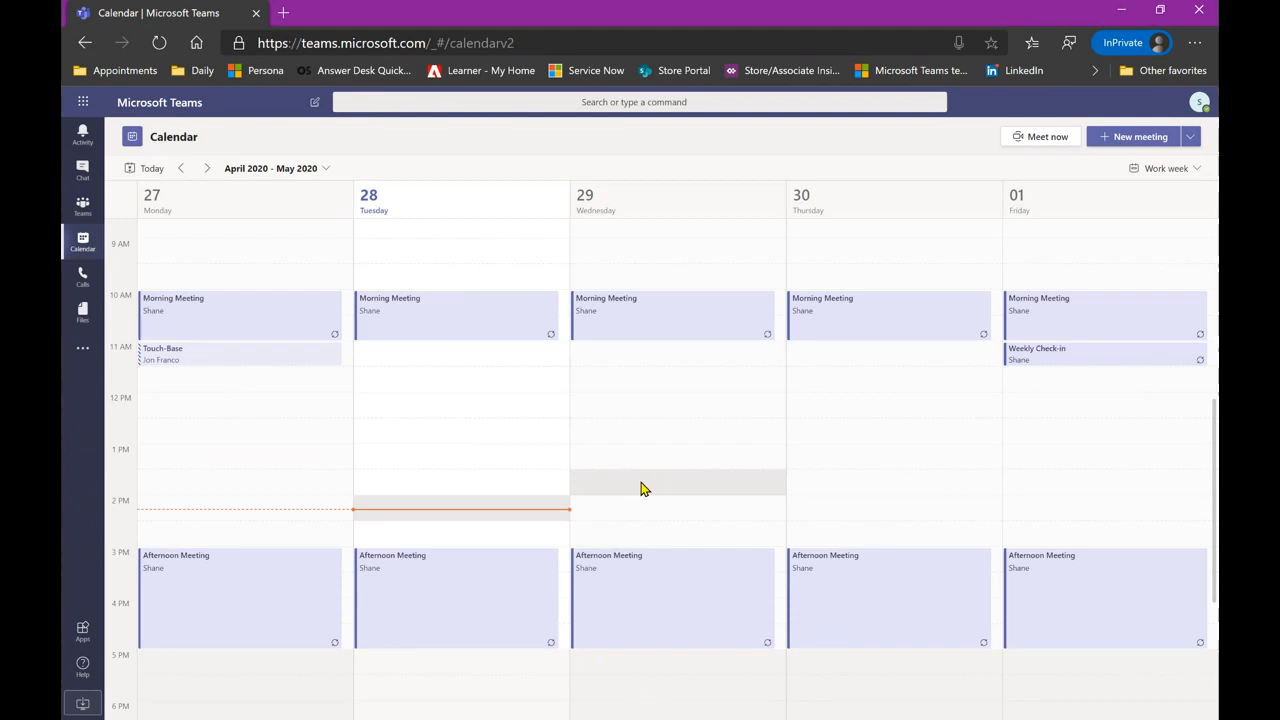
# - Browse the Calls Contacts, History and Voicemail pages, then view recent documents in Files
pyautogui.click(83, 278)
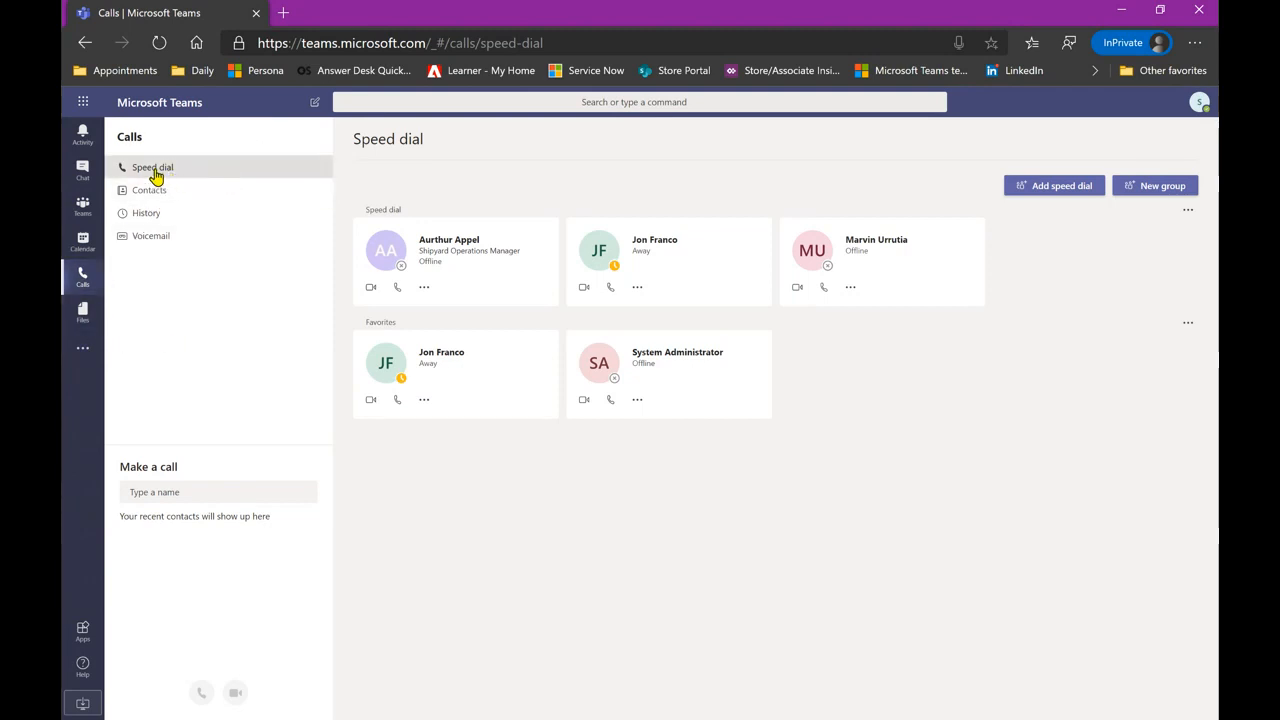
pyautogui.click(213, 196)
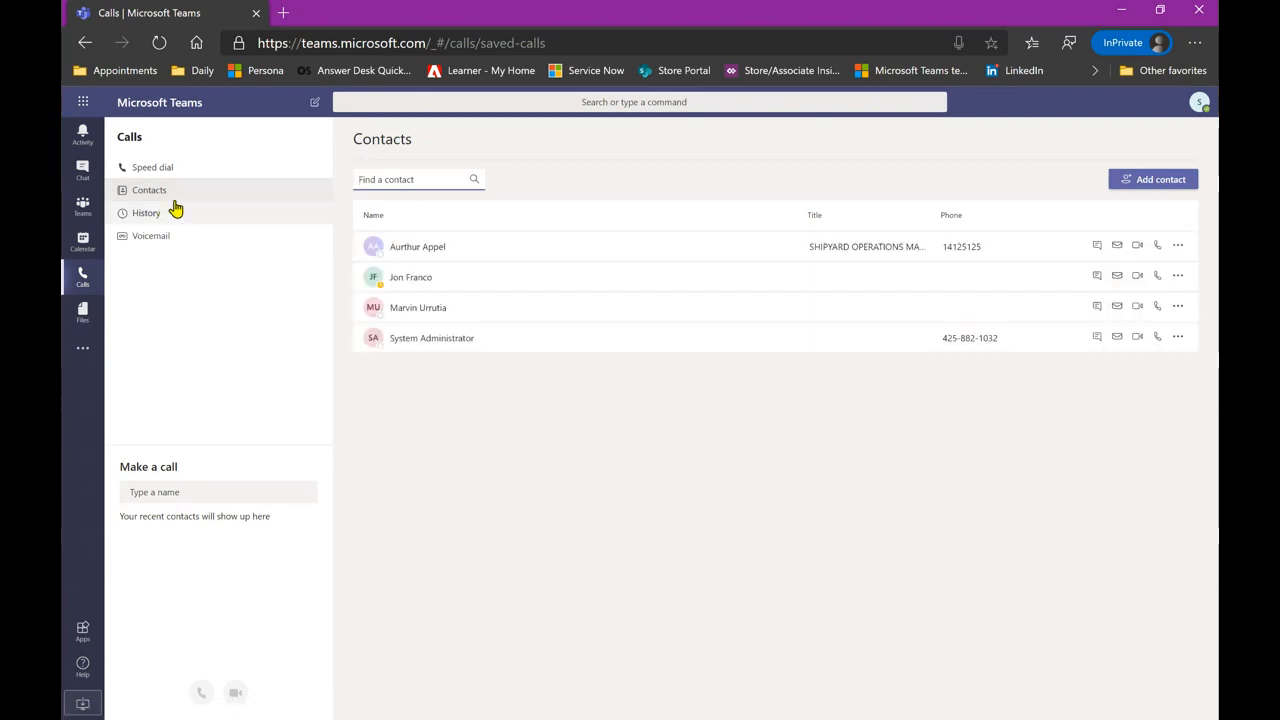
pyautogui.click(218, 218)
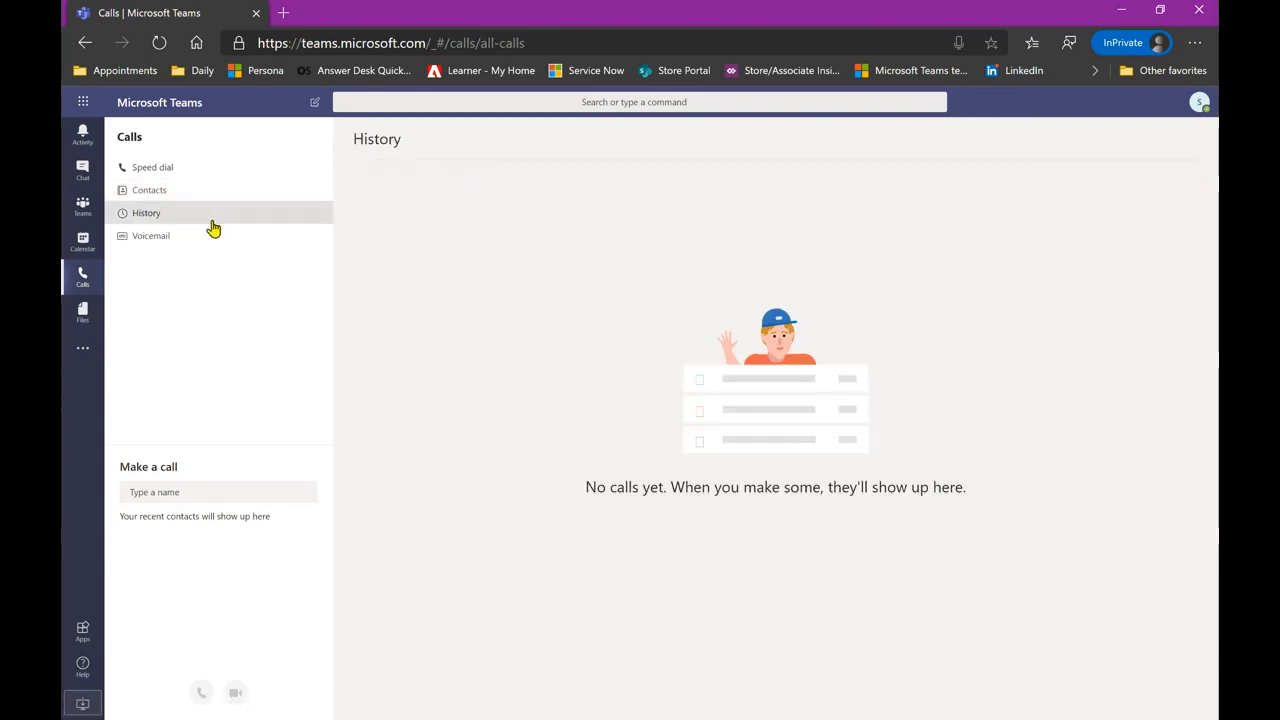
pyautogui.click(228, 244)
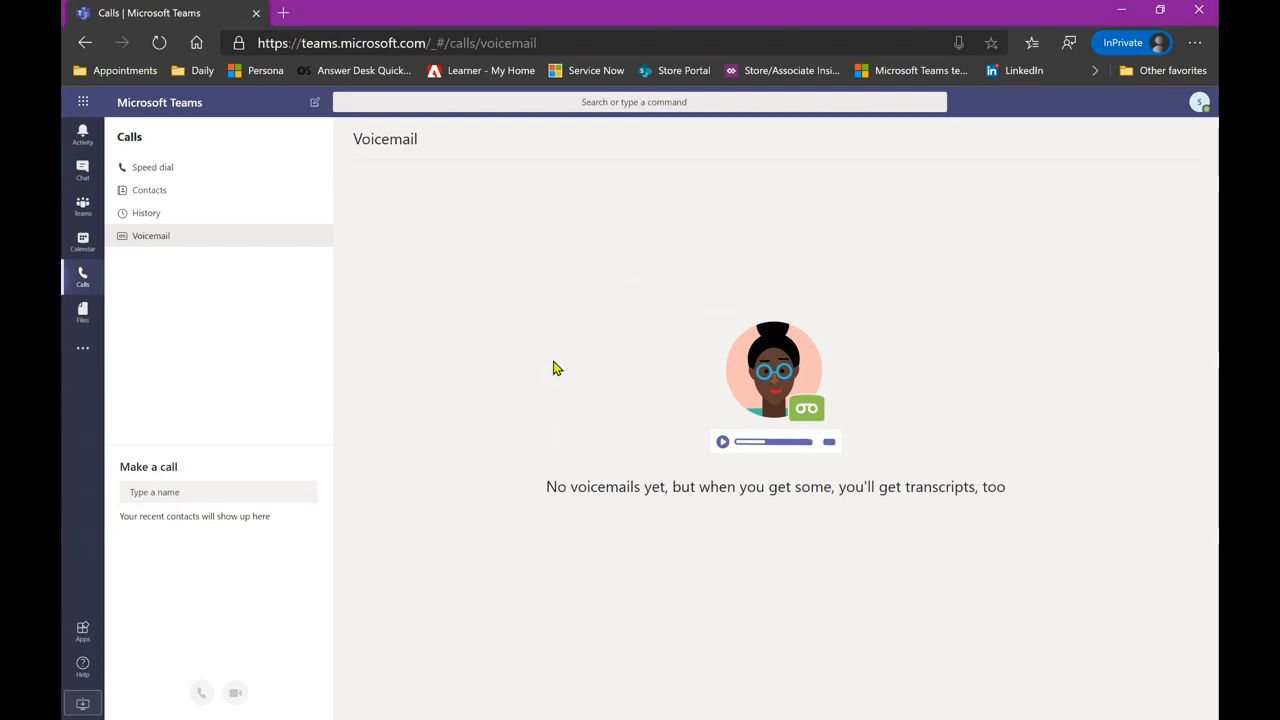
pyautogui.click(83, 314)
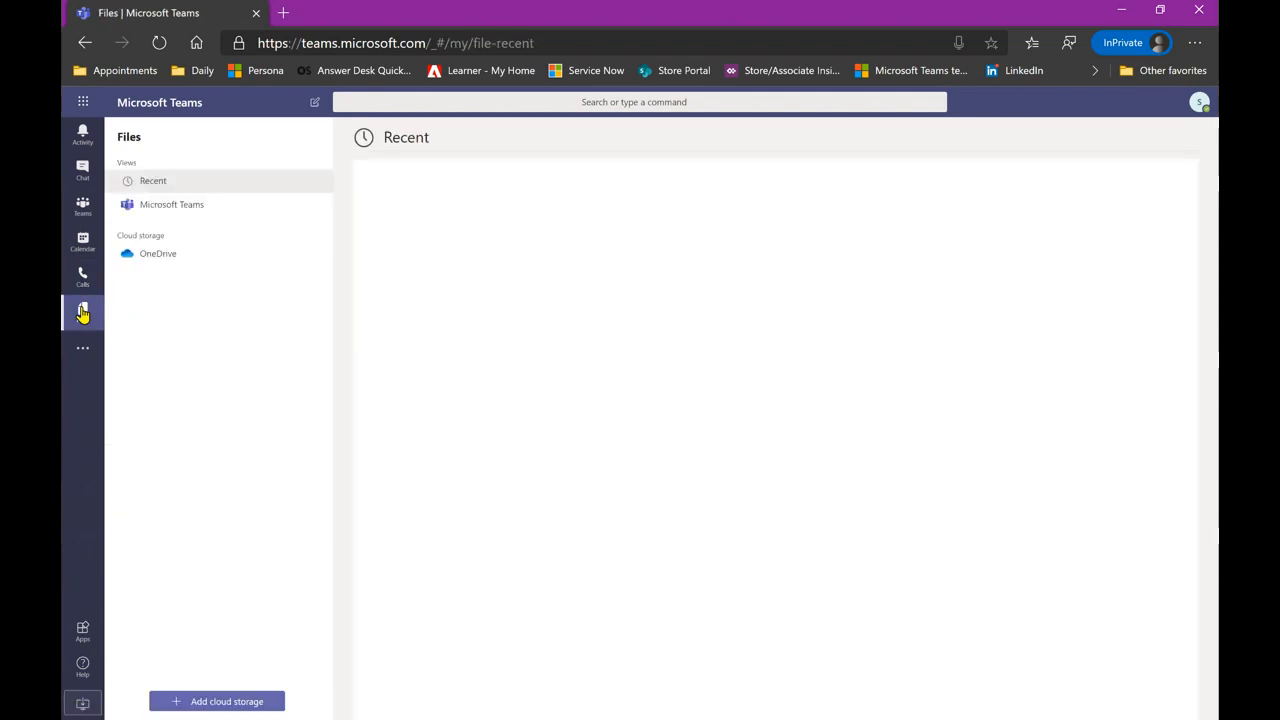
# - Switch Files to the Microsoft Teams view listing documents from all teams
pyautogui.click(194, 212)
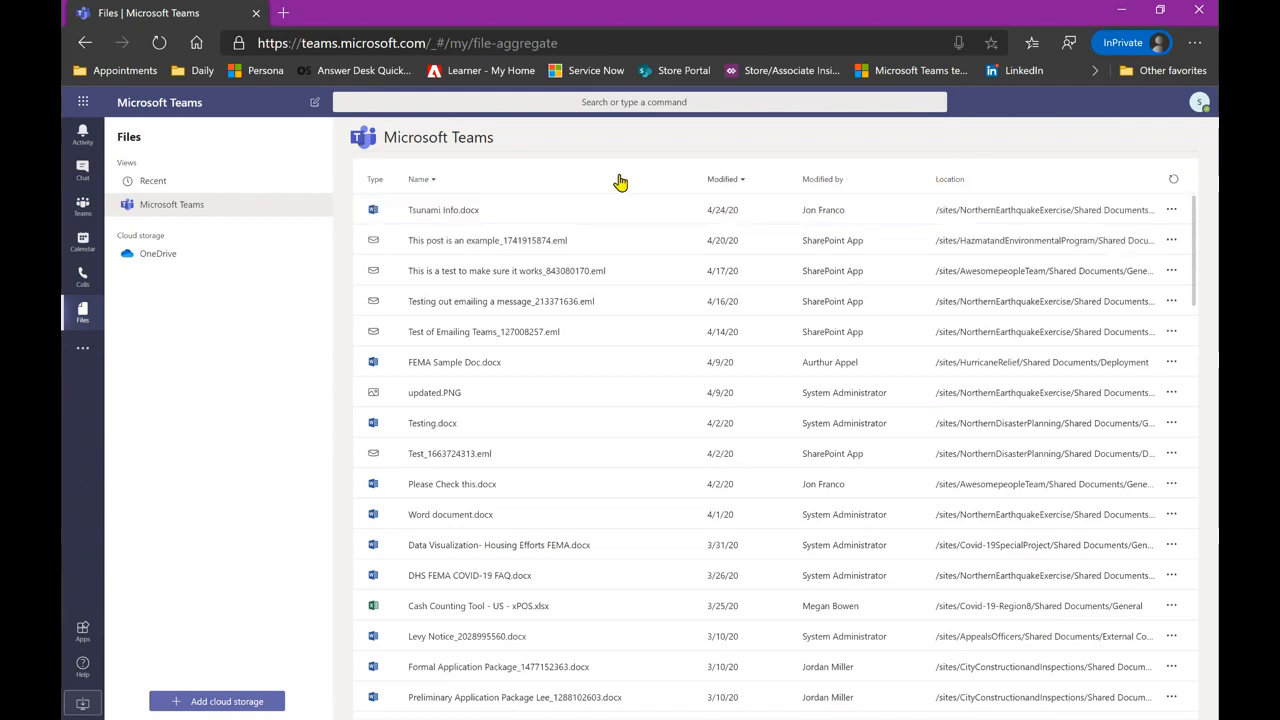
pyautogui.click(634, 104)
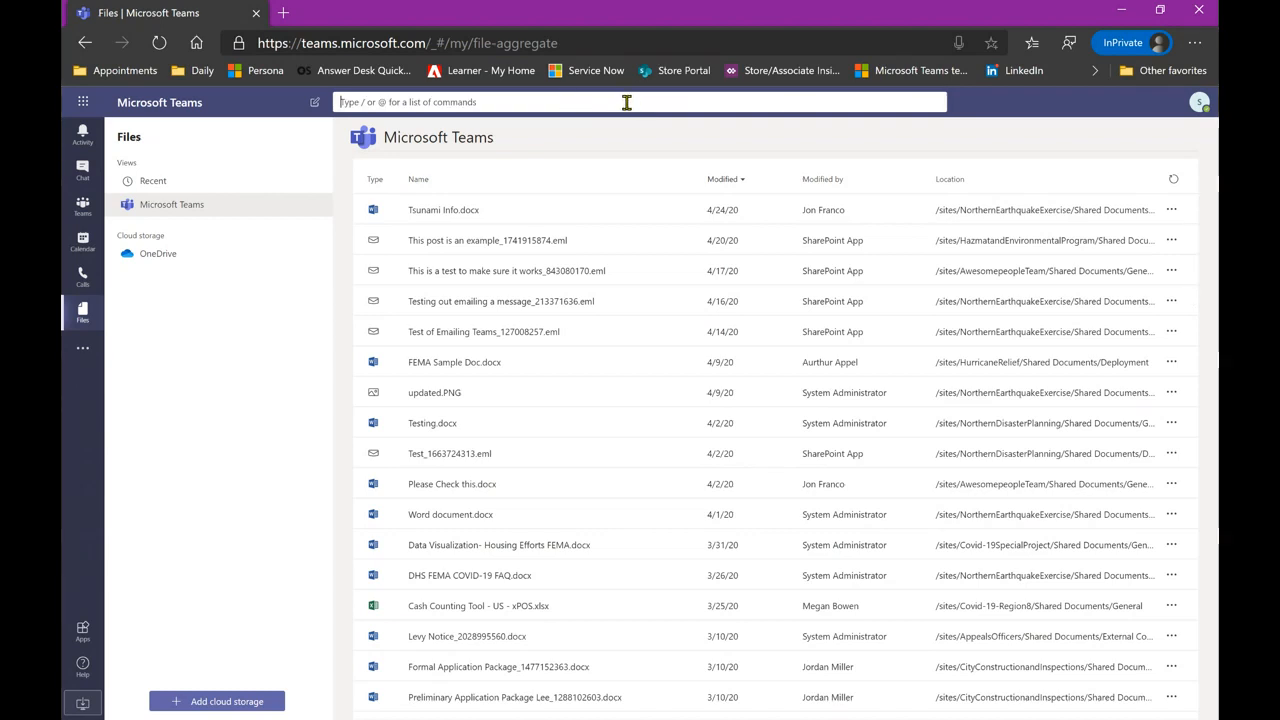
# - Search 'Please check this' and open Please Check this.docx from the file results
pyautogui.write('Pleas')
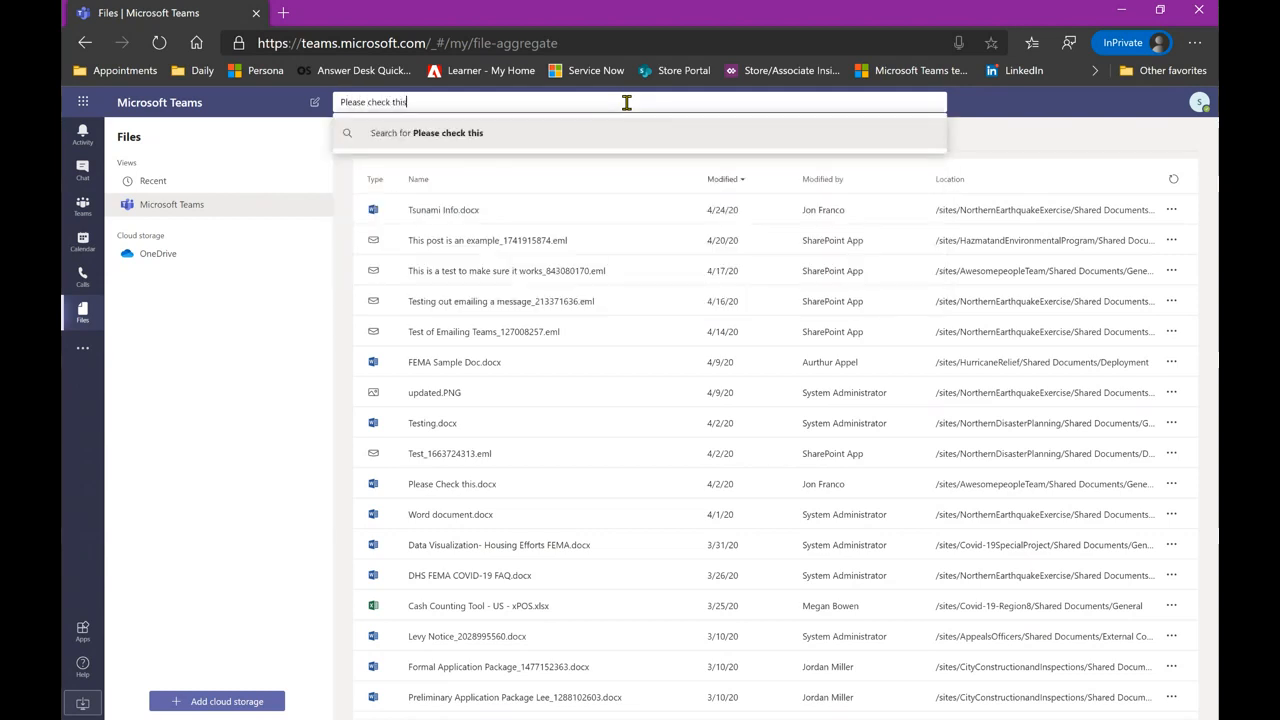
pyautogui.write('e check this')
pyautogui.press('Return')
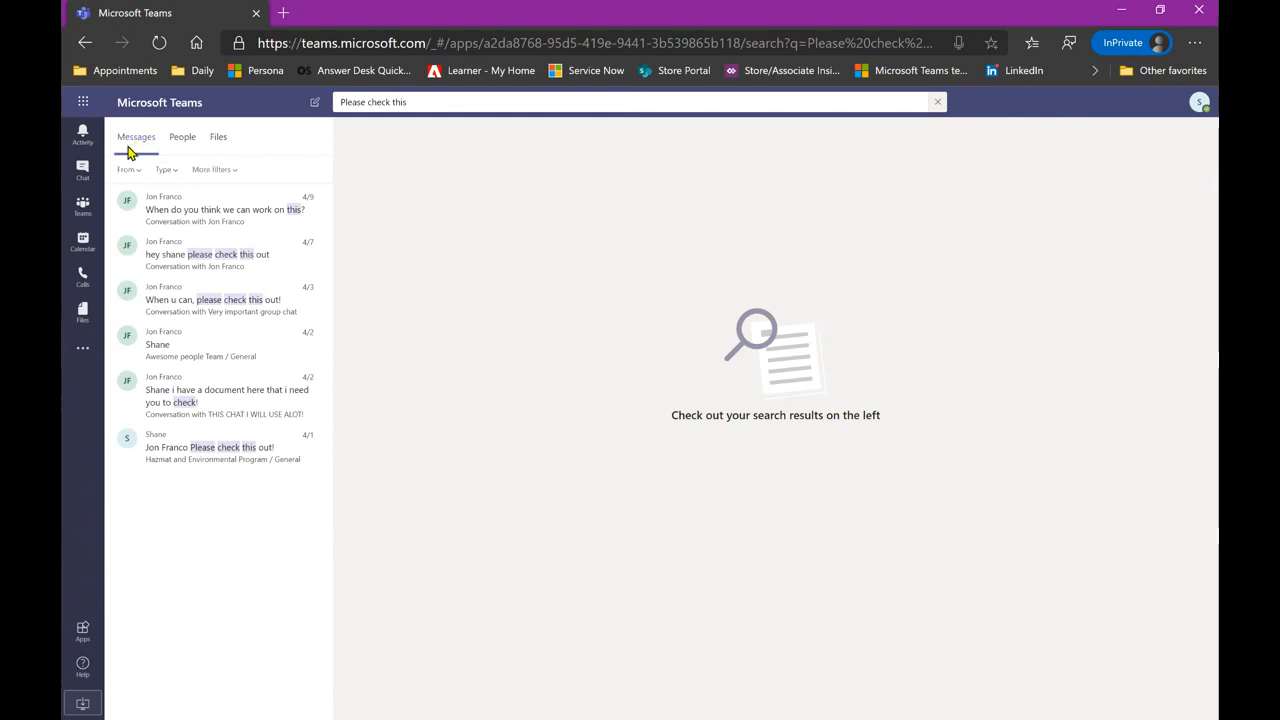
pyautogui.click(222, 147)
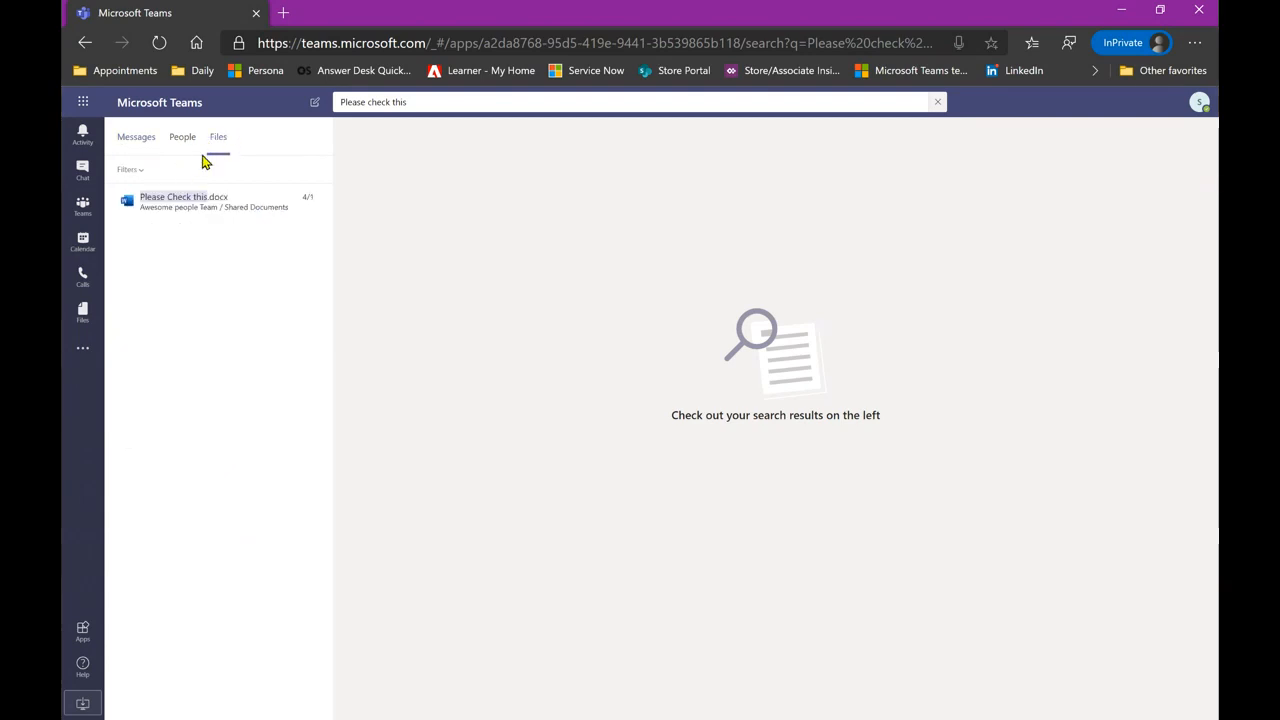
pyautogui.click(196, 201)
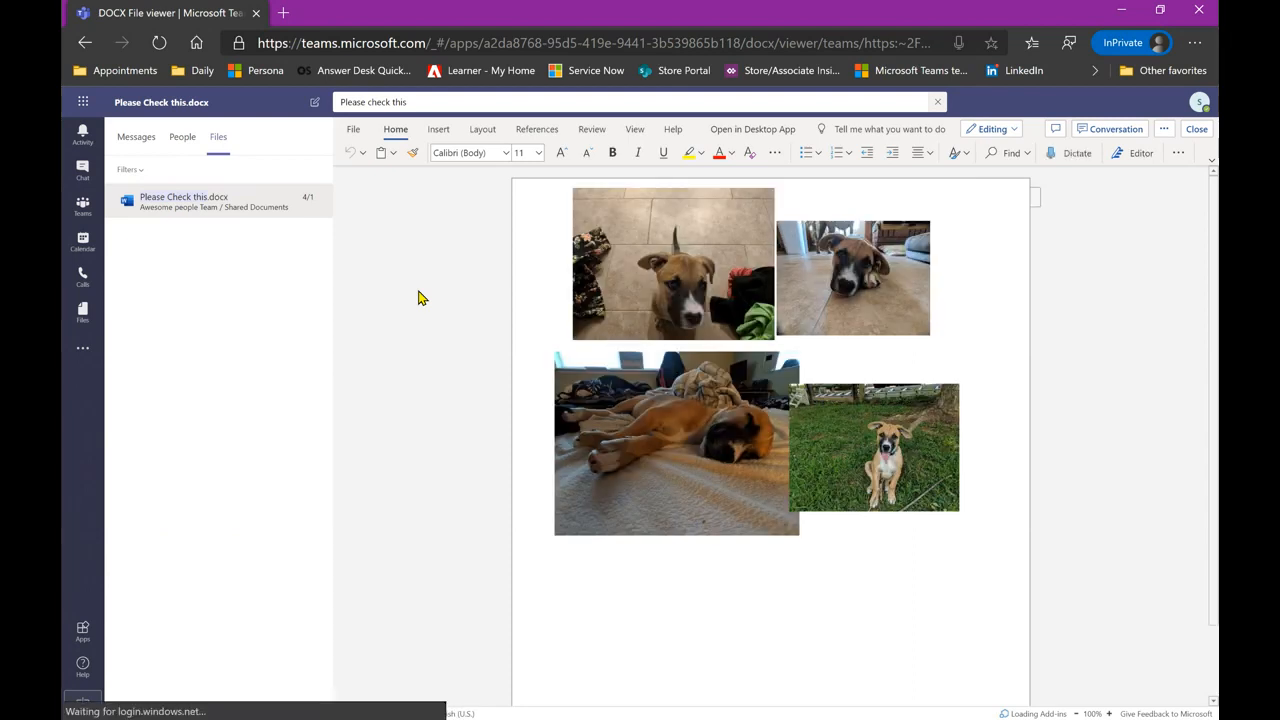
# - Search for a colleague's first name, review the People and Messages results, then open Activity
pyautogui.click(423, 102)
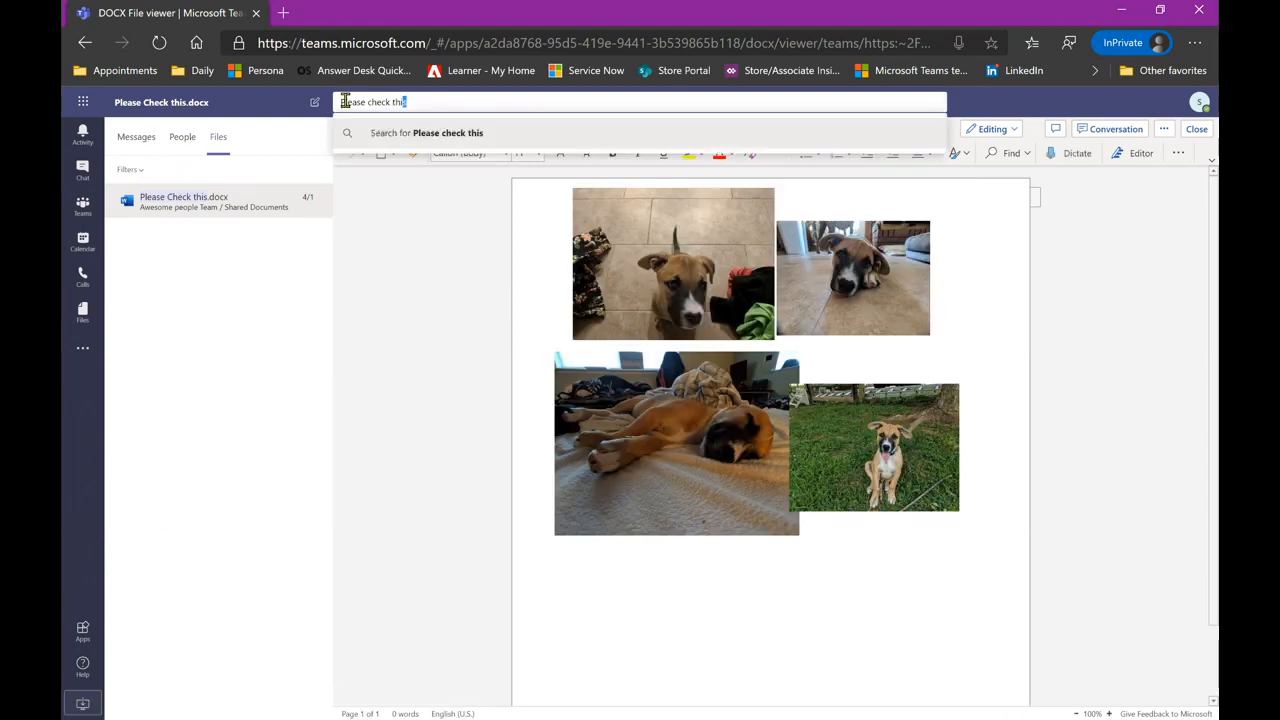
pyautogui.write('jon')
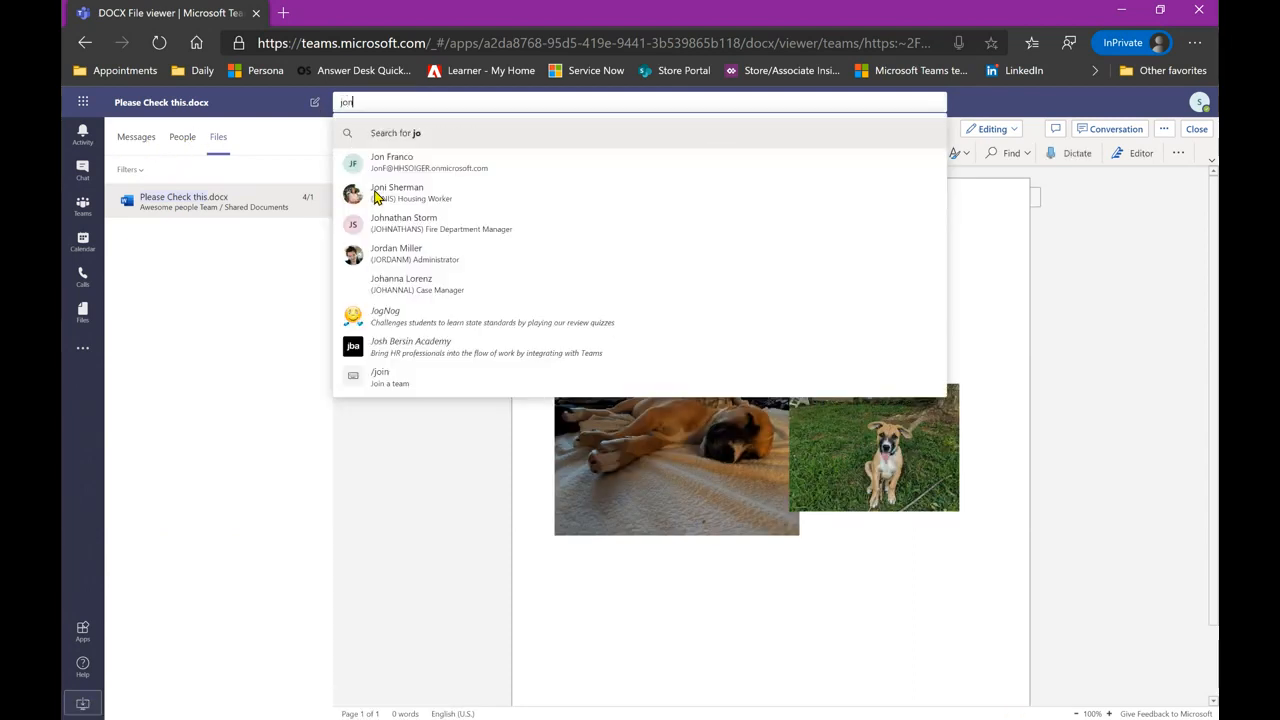
pyautogui.press('Return')
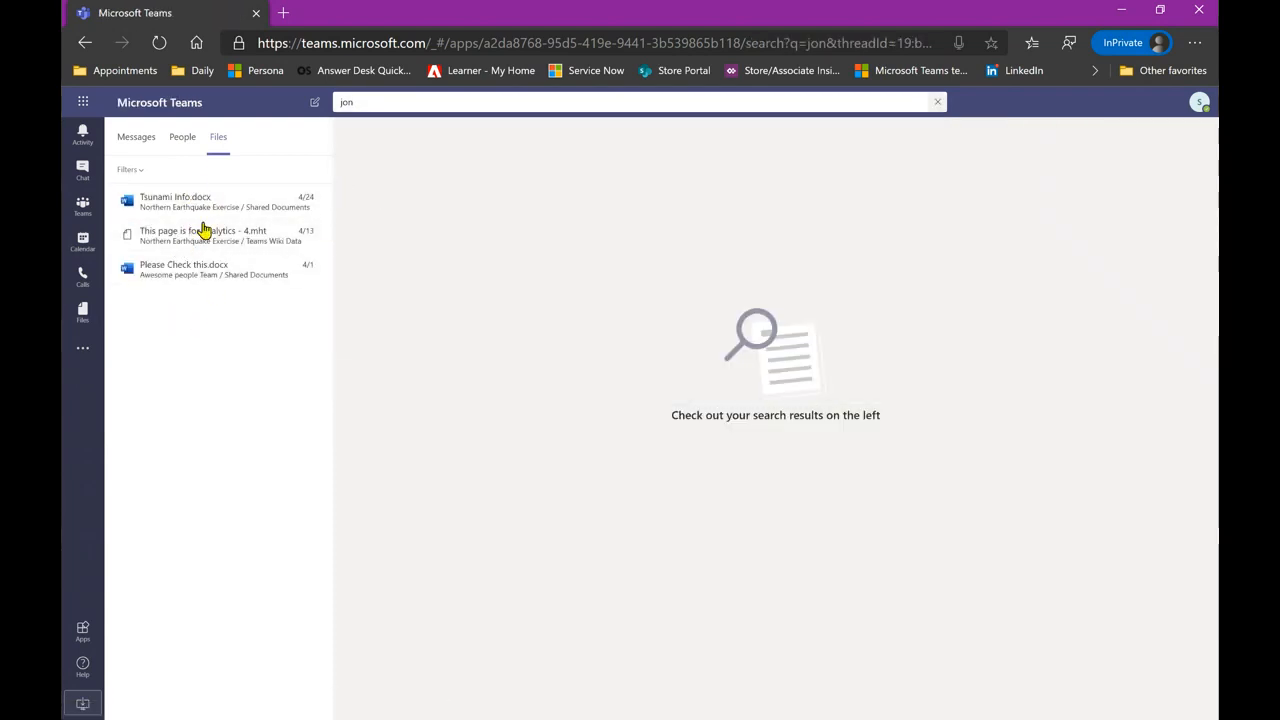
pyautogui.click(184, 142)
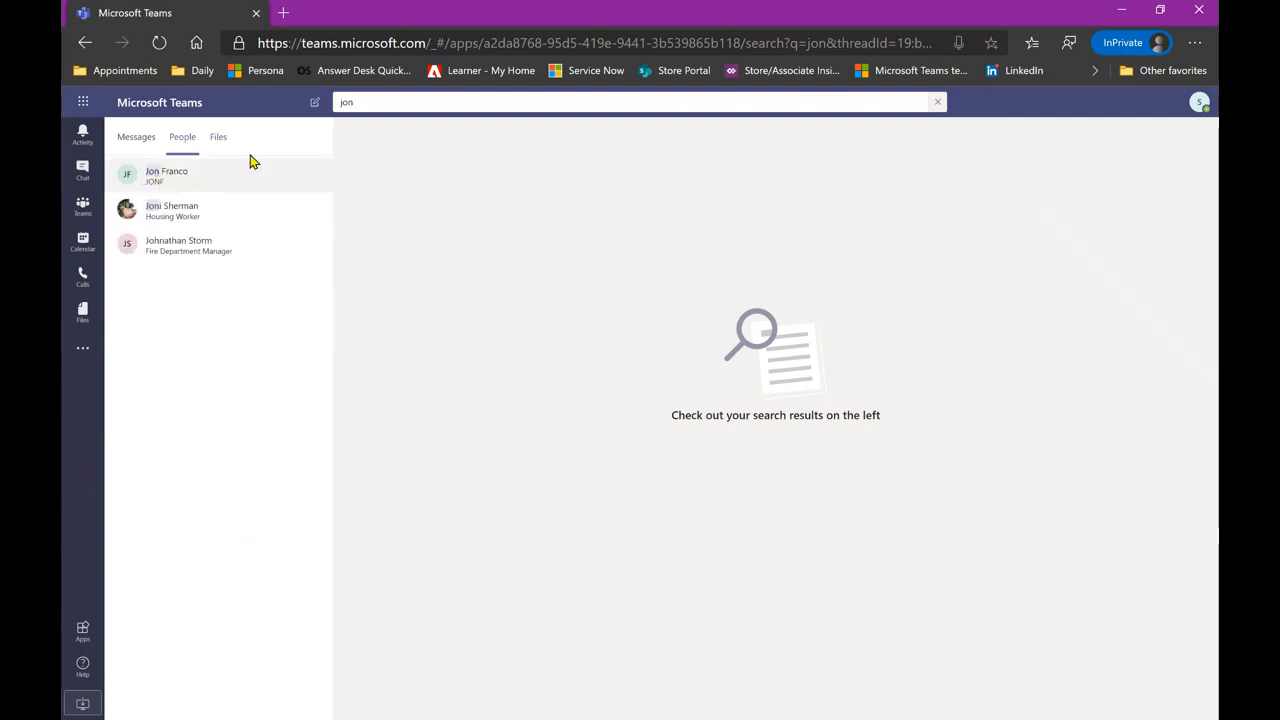
pyautogui.click(136, 136)
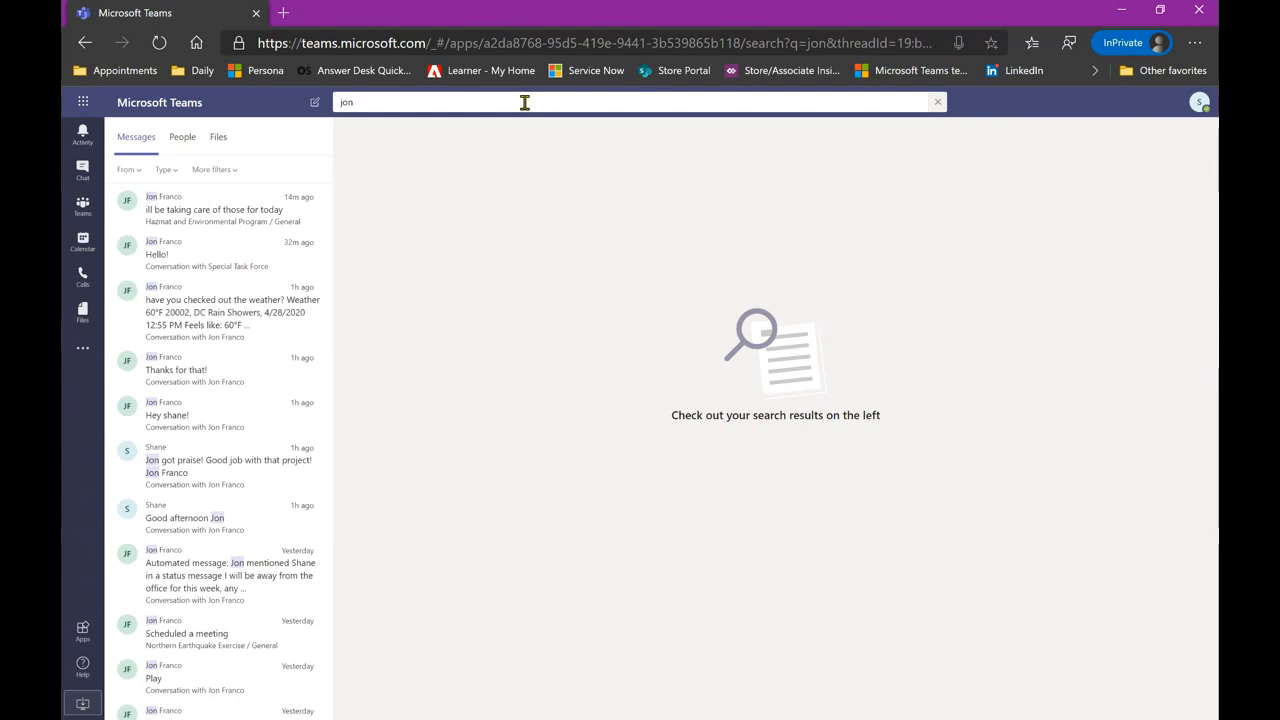
pyautogui.click(82, 136)
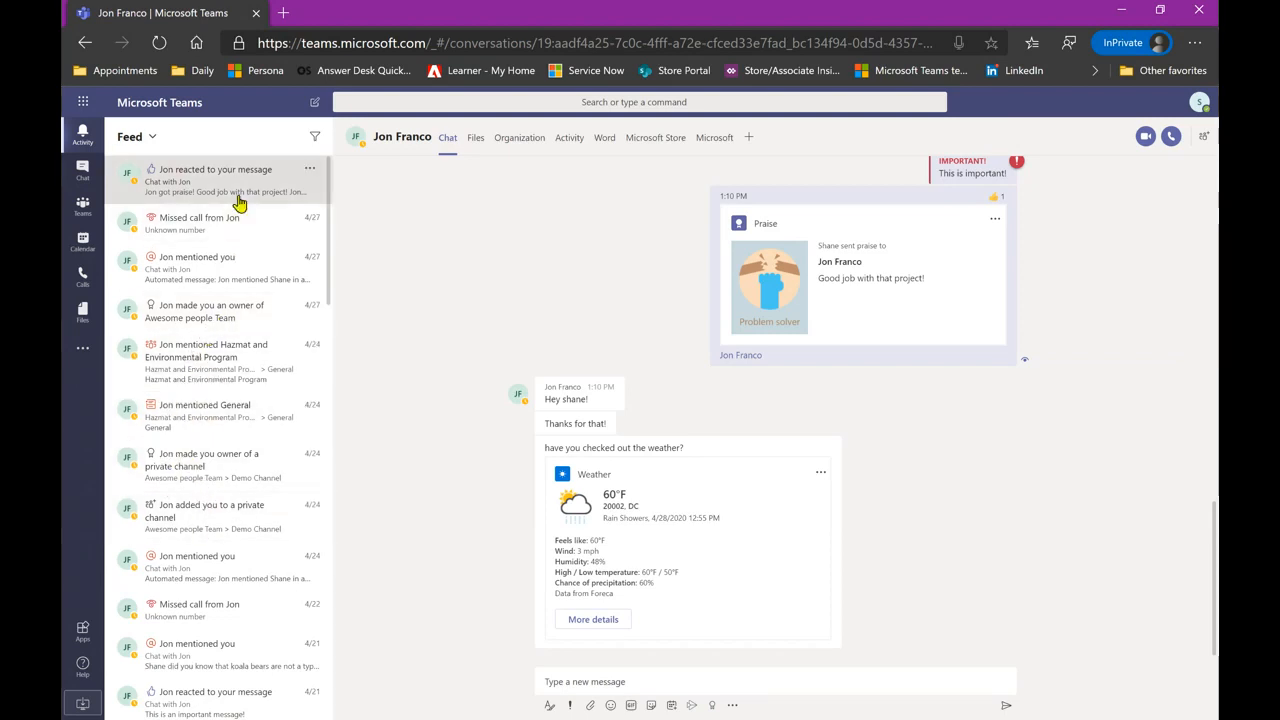
# - Inspect the Activity feed's filter and notification-type options, then bring up the profile menu
pyautogui.click(315, 141)
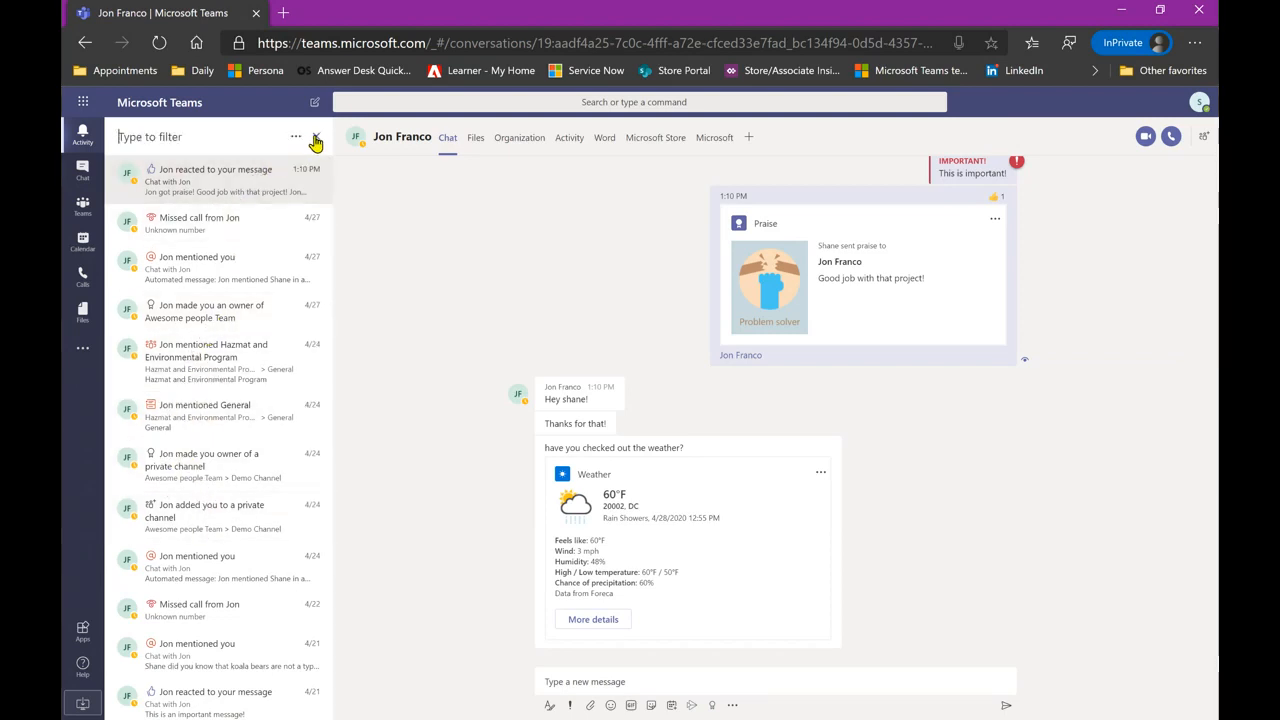
pyautogui.click(296, 140)
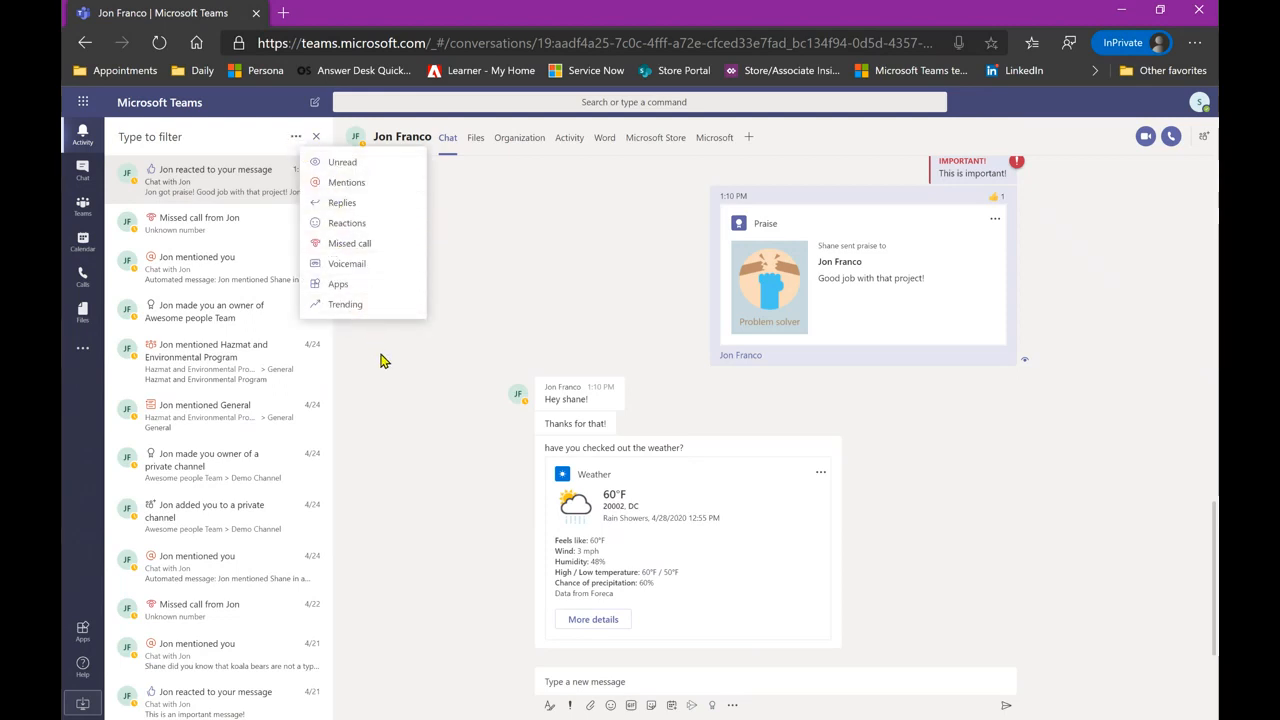
pyautogui.click(389, 382)
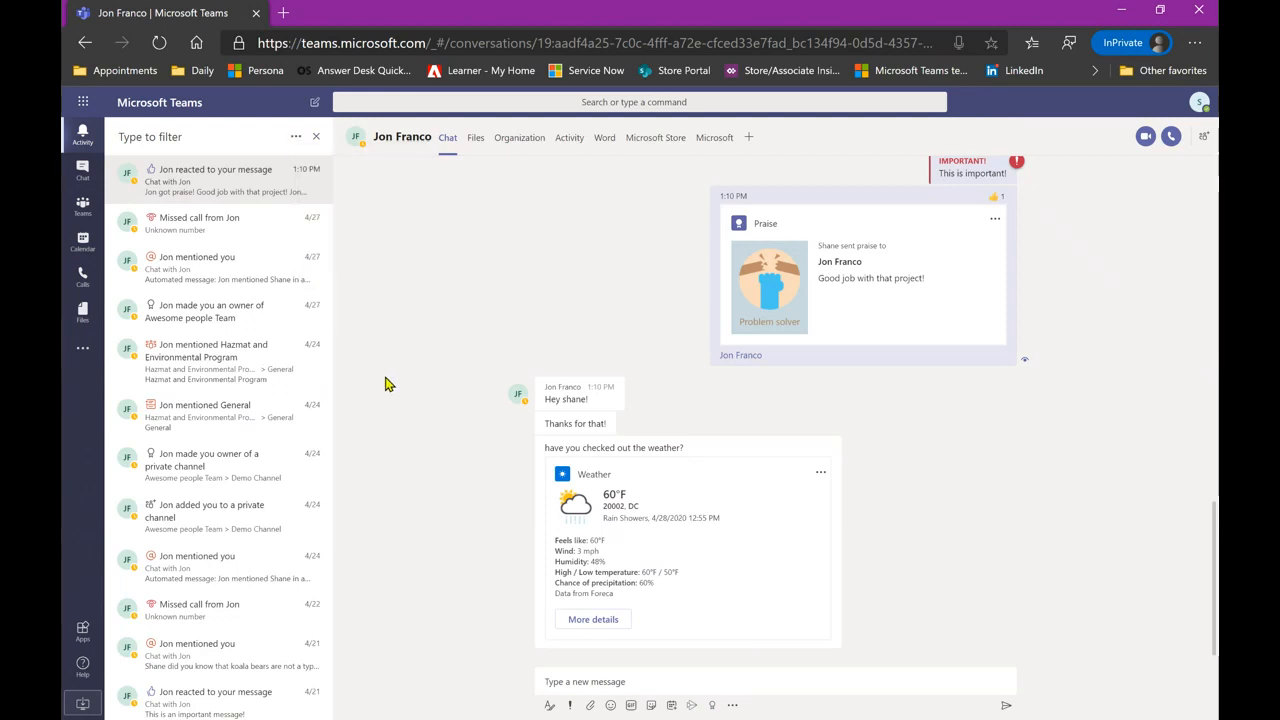
pyautogui.click(316, 136)
pyautogui.click(1199, 103)
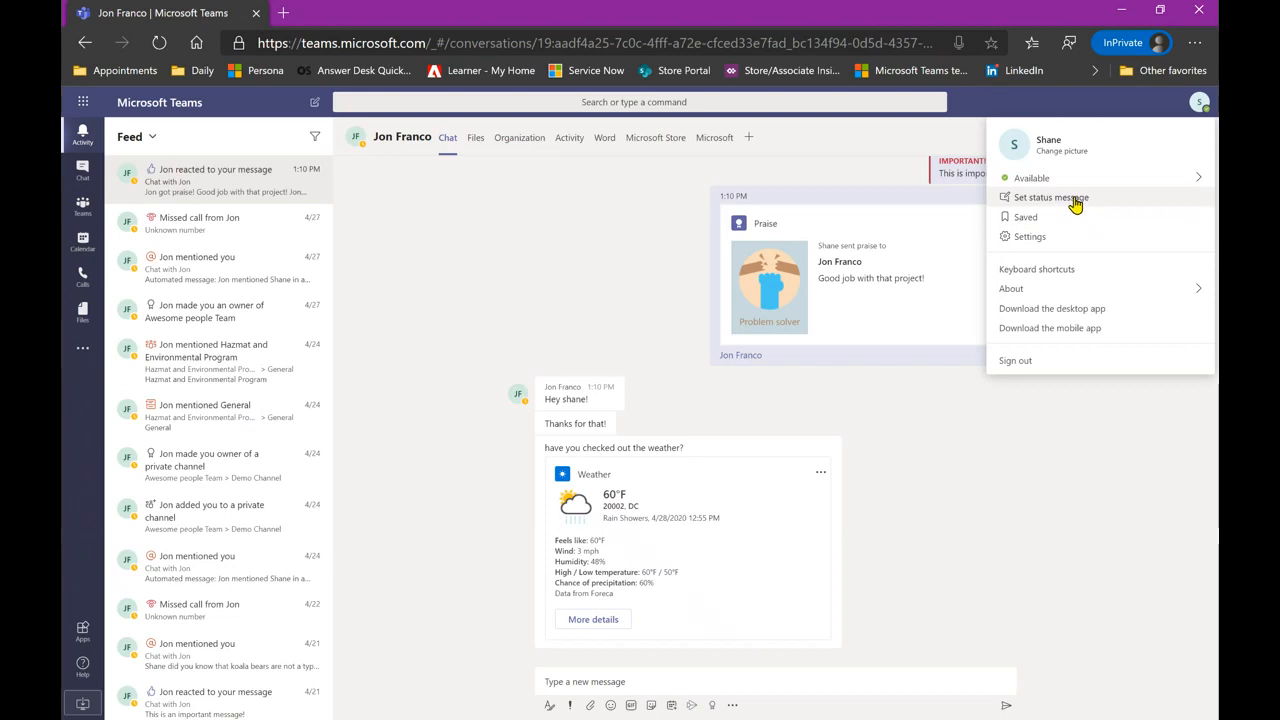
# - Preview the available statuses in the profile menu, then open Settings
pyautogui.moveTo(1057, 183)
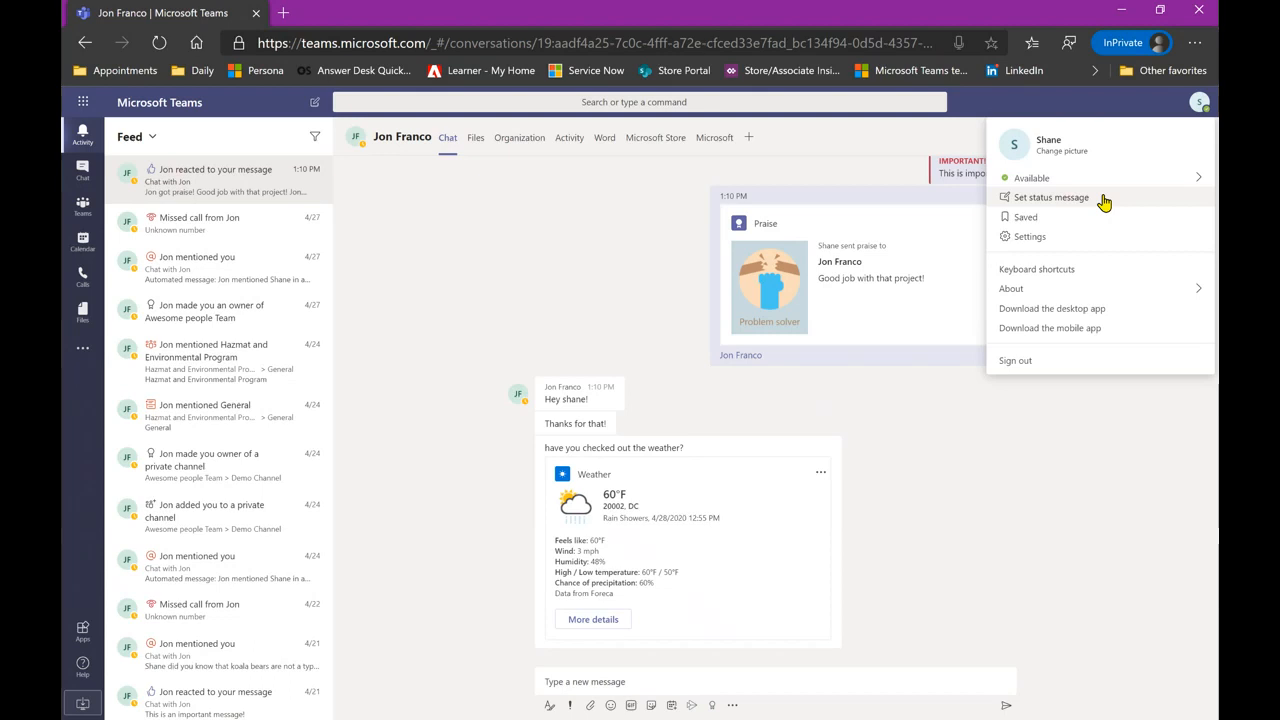
pyautogui.click(1073, 240)
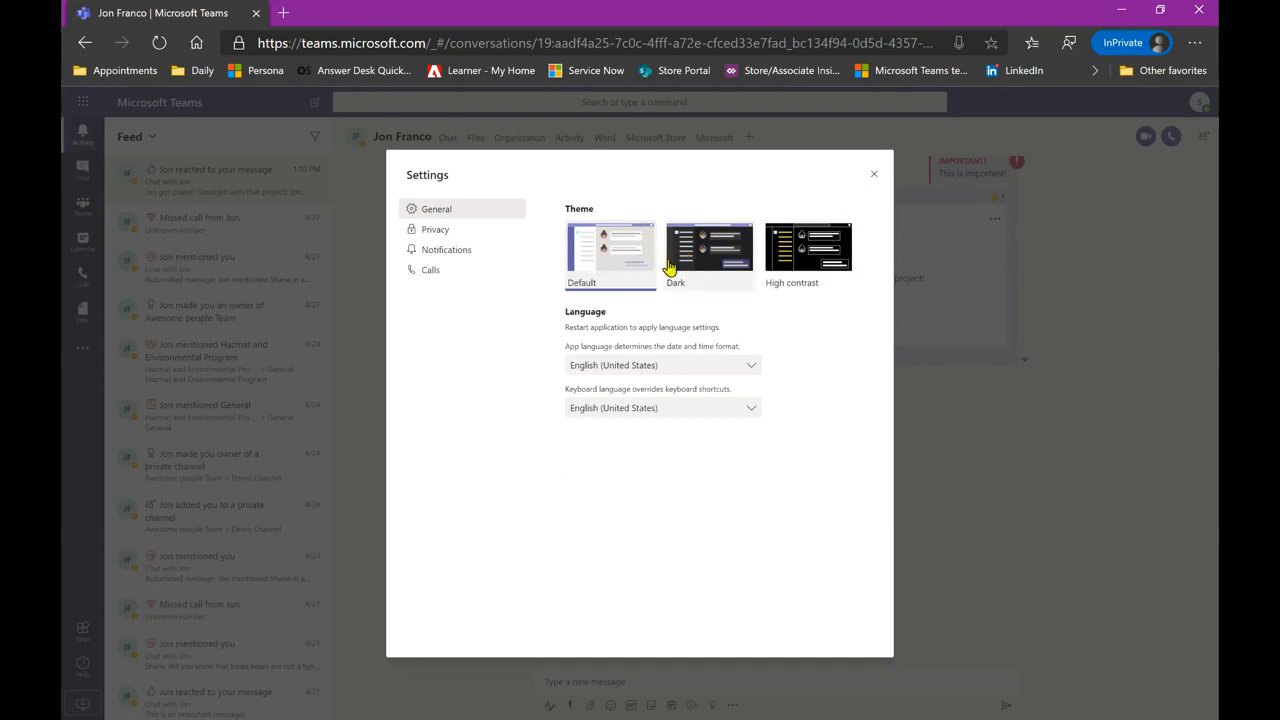
# - Try the Dark and High contrast themes, revert to Default, then show the Privacy page
pyautogui.click(712, 262)
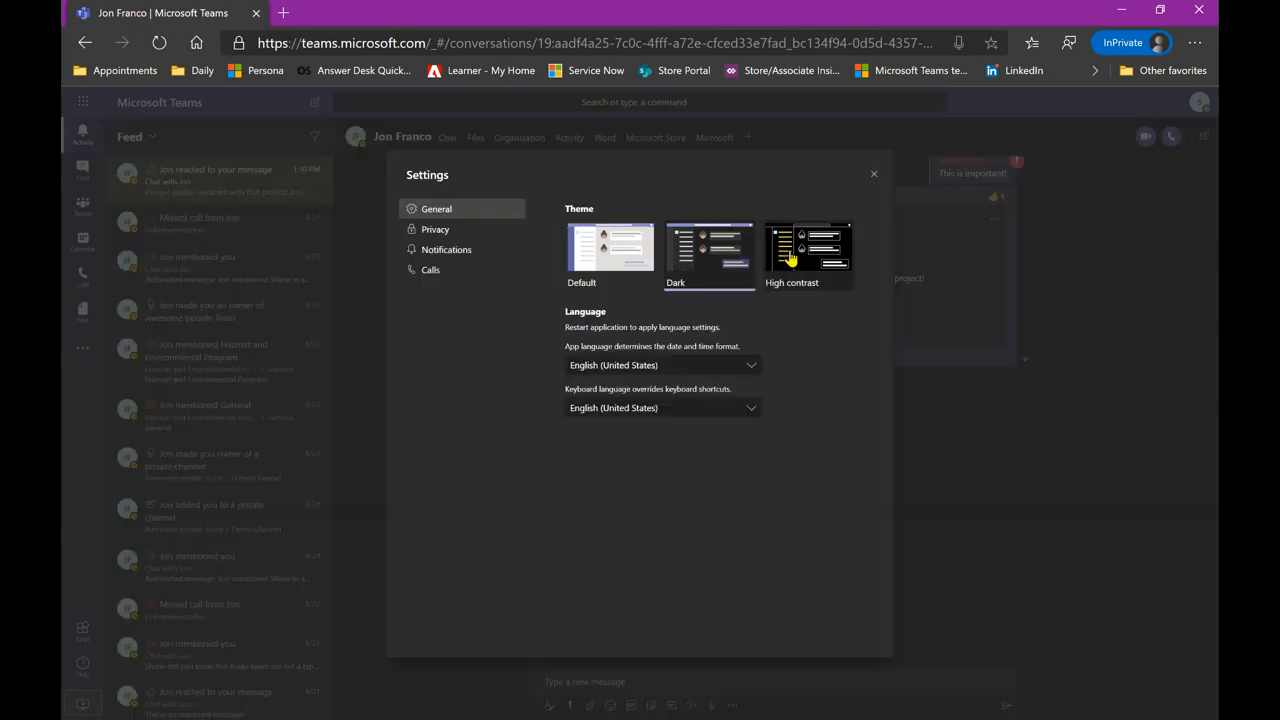
pyautogui.click(796, 259)
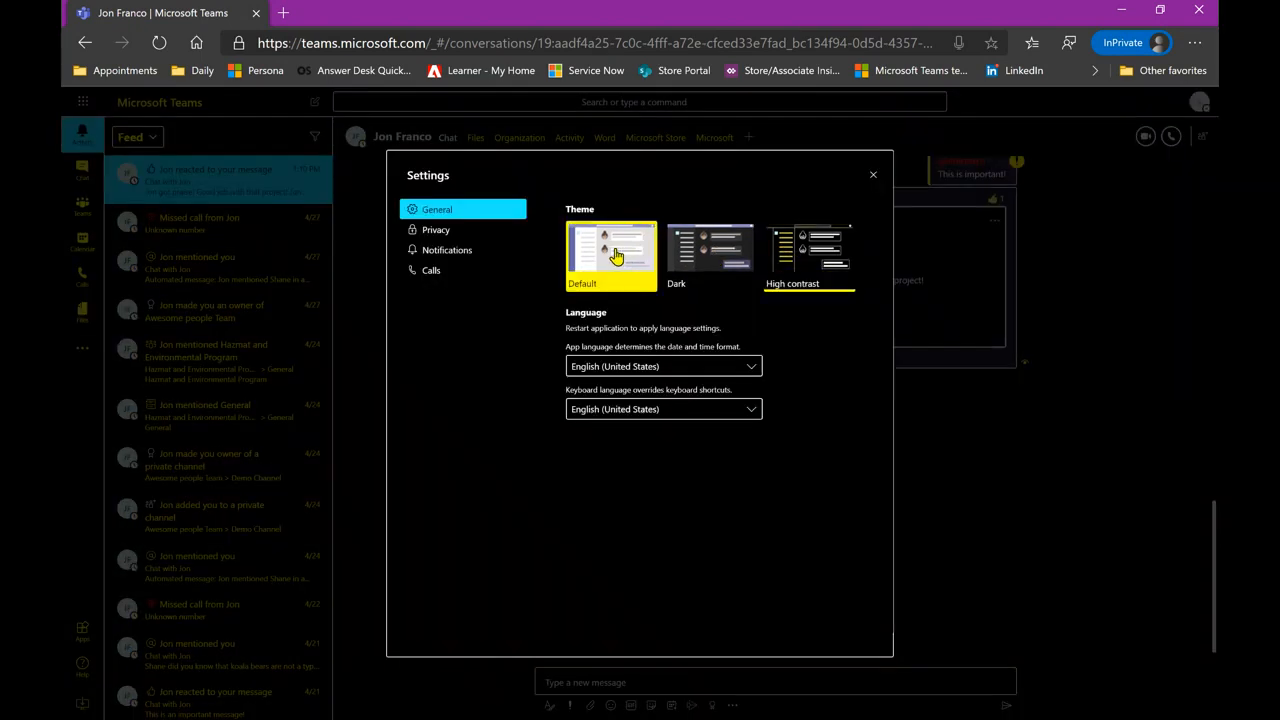
pyautogui.click(615, 257)
pyautogui.click(451, 232)
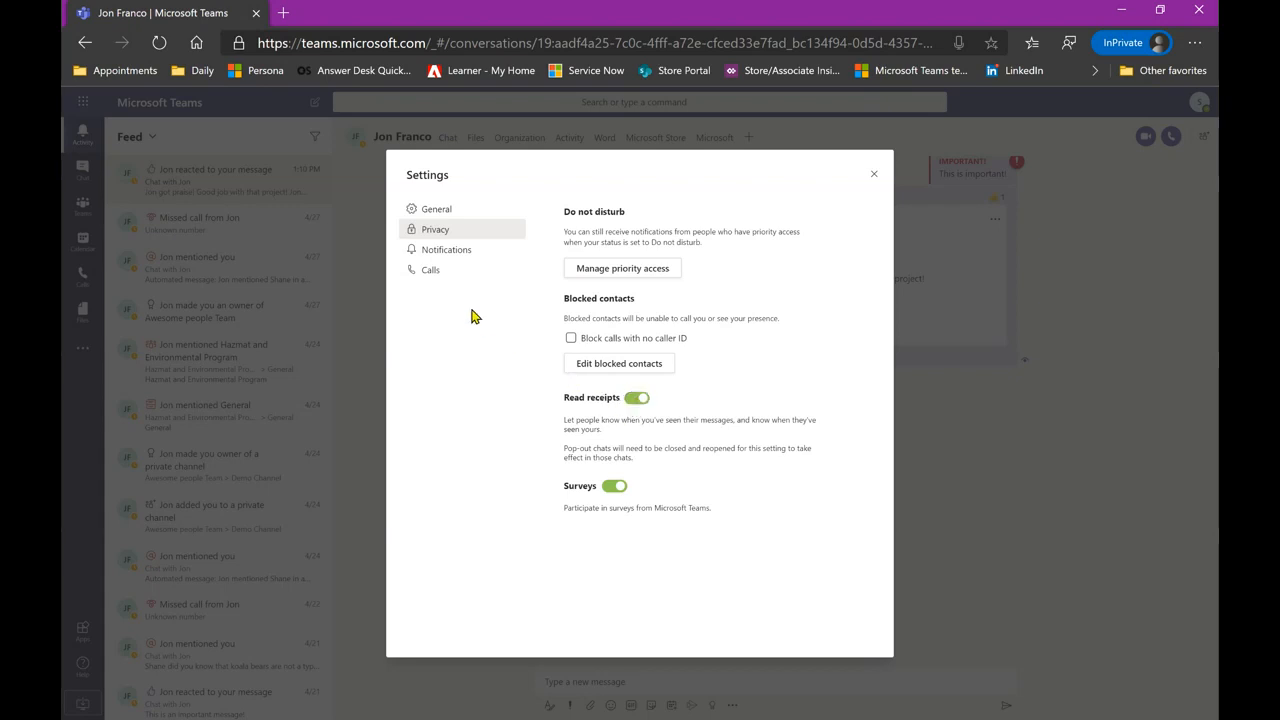
# - Review the Personal mentions notification choices and Calls settings without changes, then close Settings
pyautogui.click(457, 258)
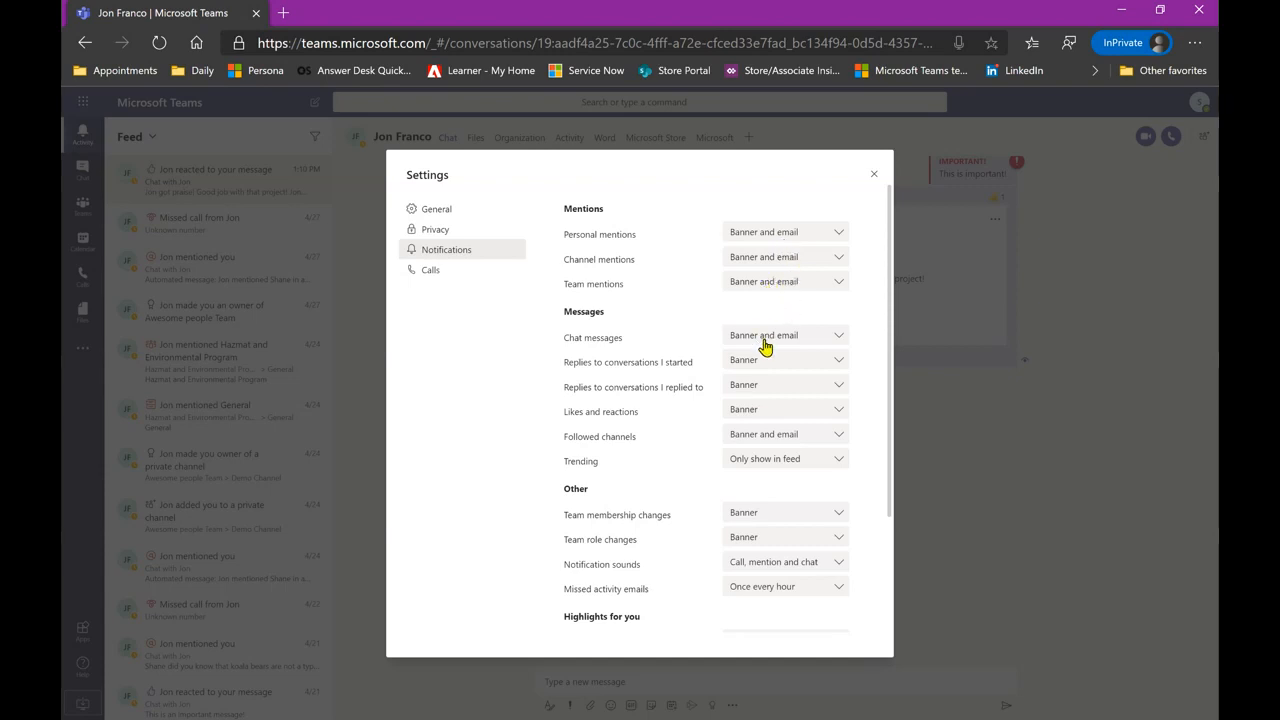
pyautogui.click(784, 236)
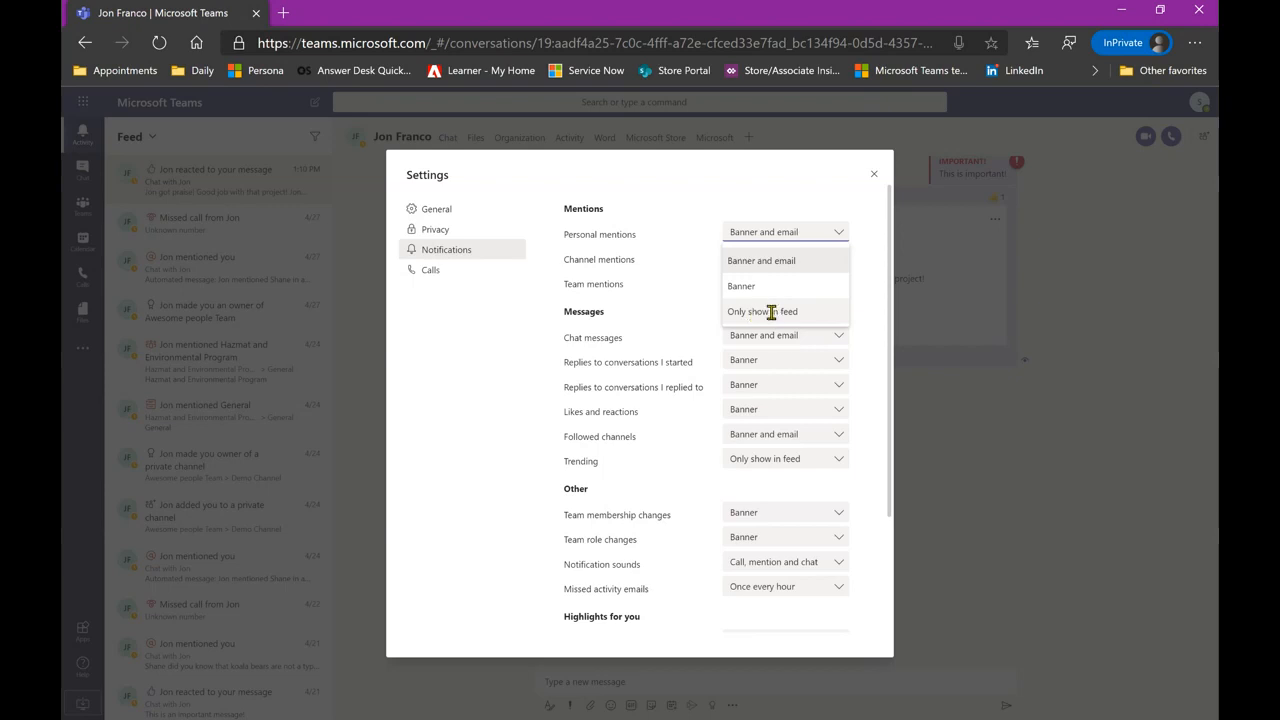
pyautogui.click(705, 298)
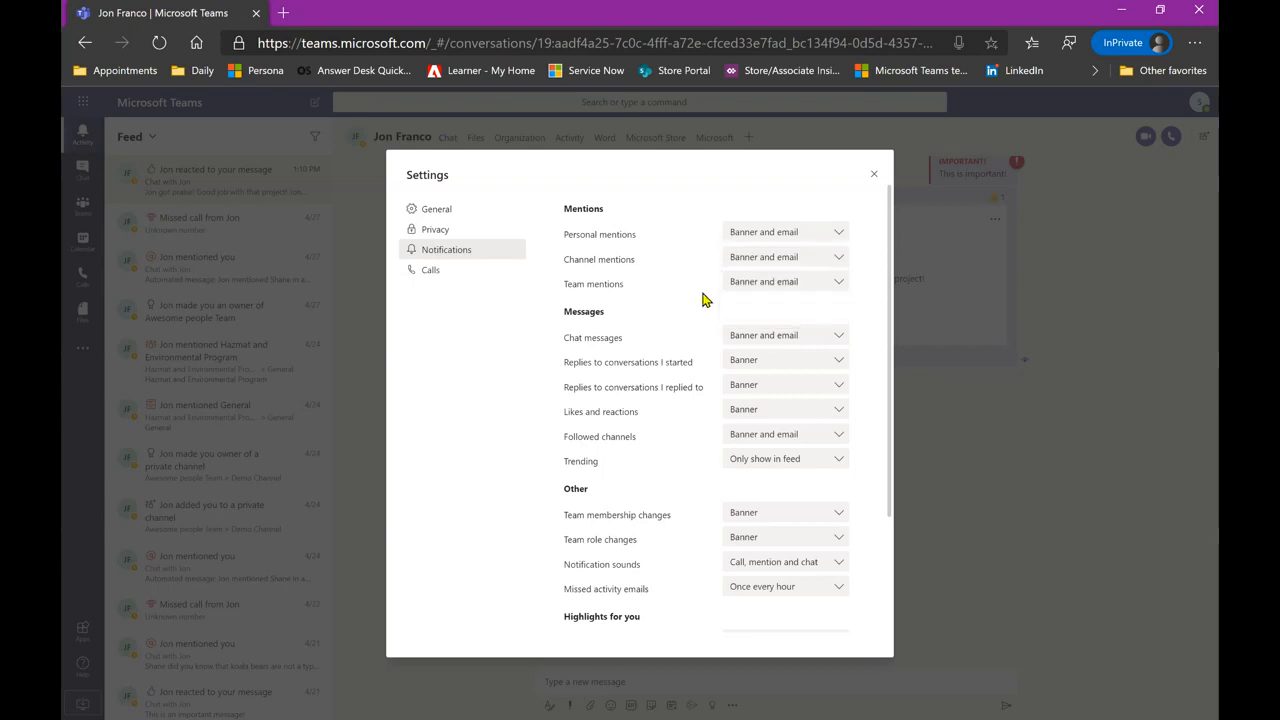
pyautogui.click(475, 273)
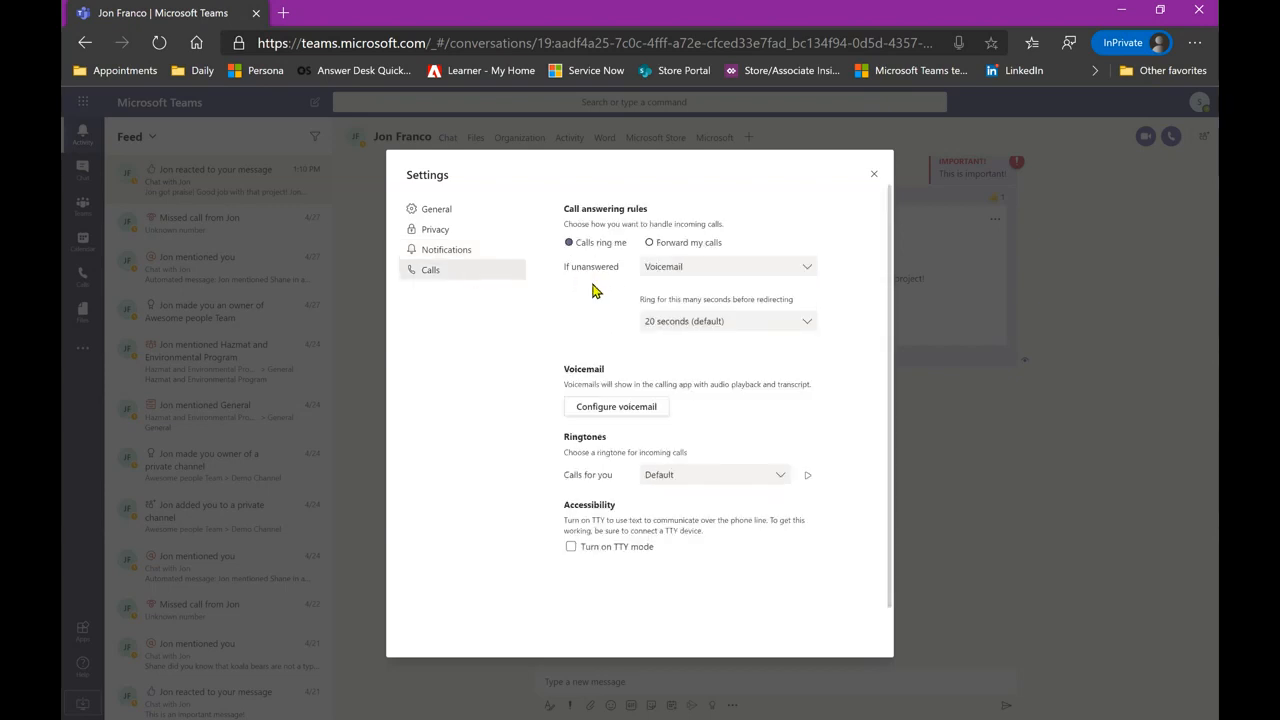
pyautogui.click(871, 177)
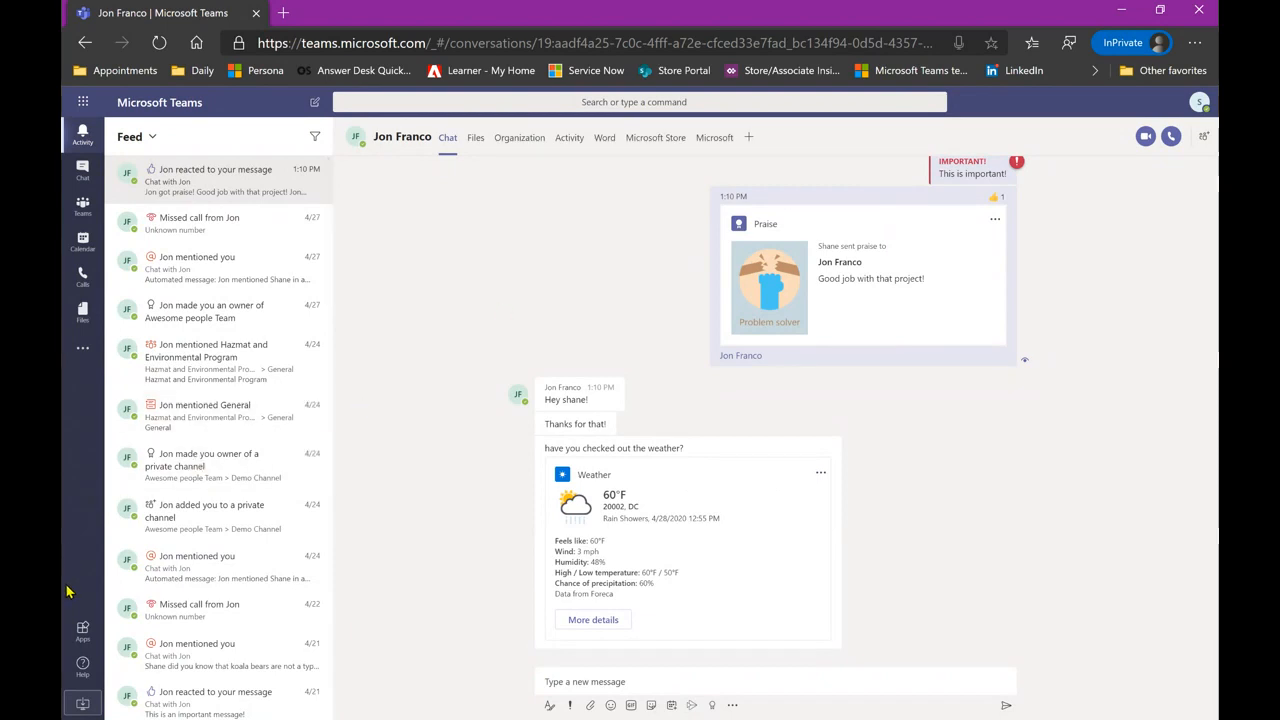
# - Open the Help Topics page and scroll through its contents
pyautogui.click(81, 668)
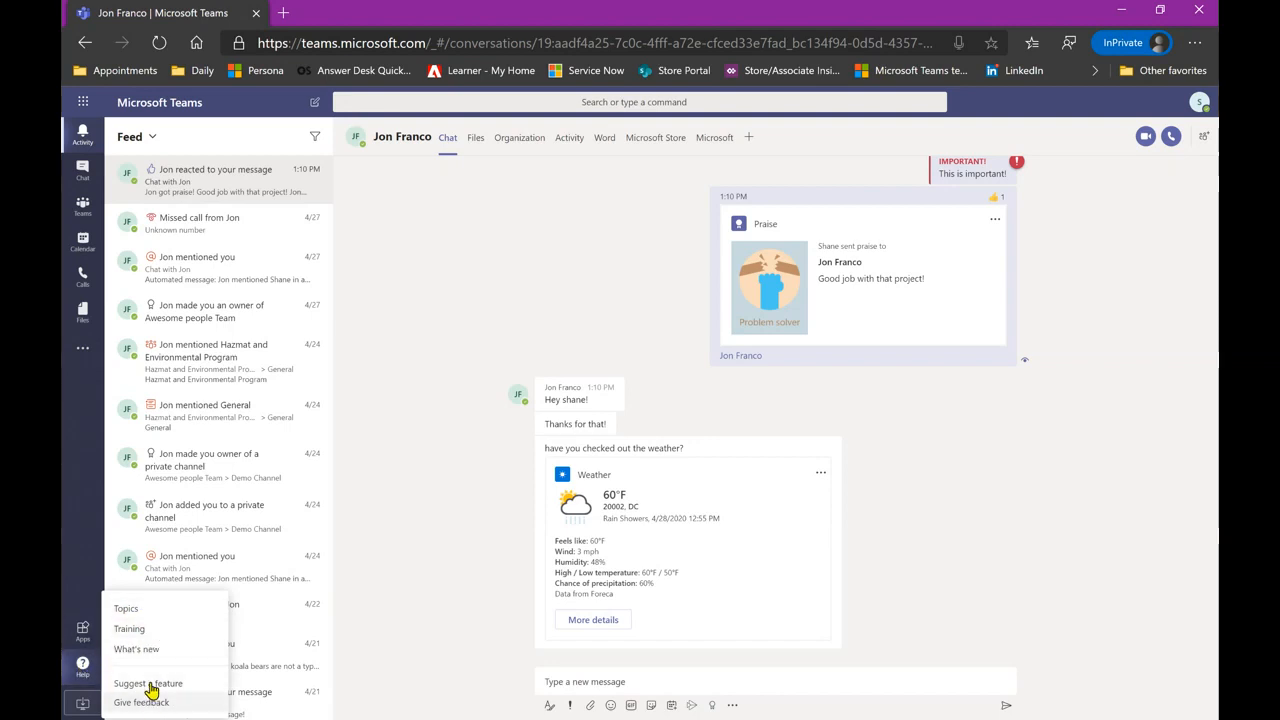
pyautogui.click(160, 610)
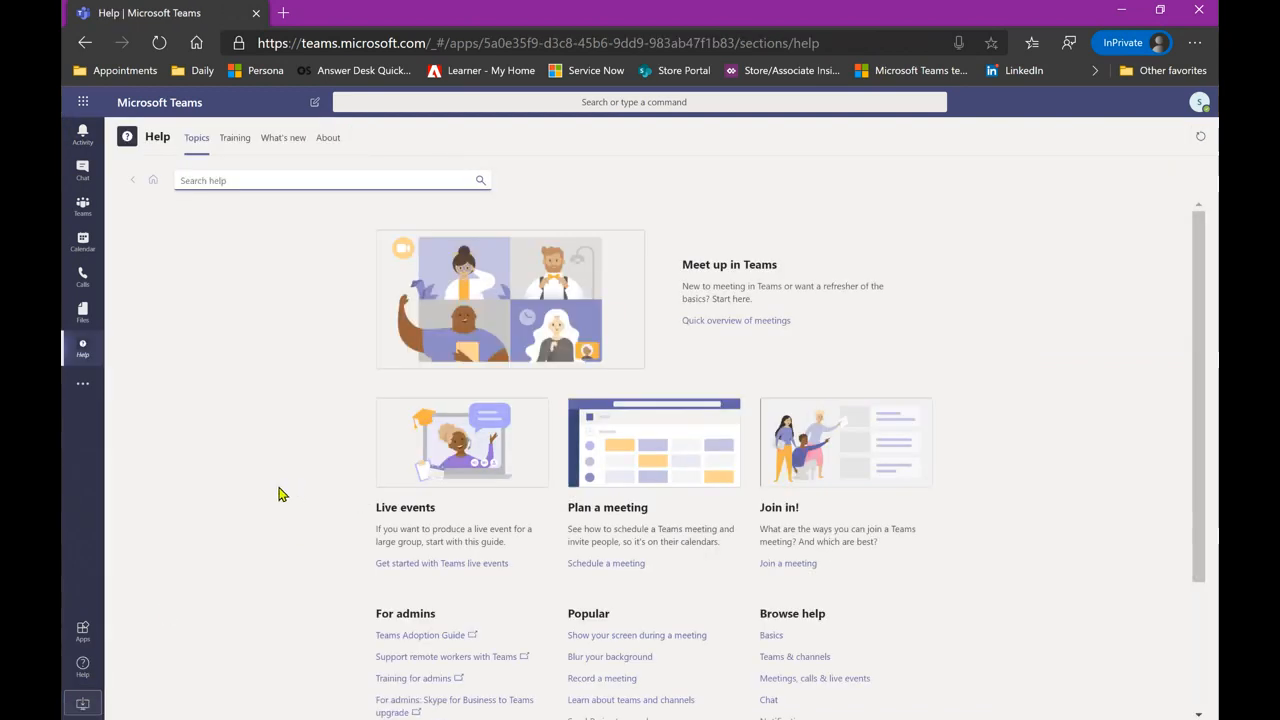
pyautogui.scroll(-1, 282, 494)
pyautogui.scroll(-3, 282, 494)
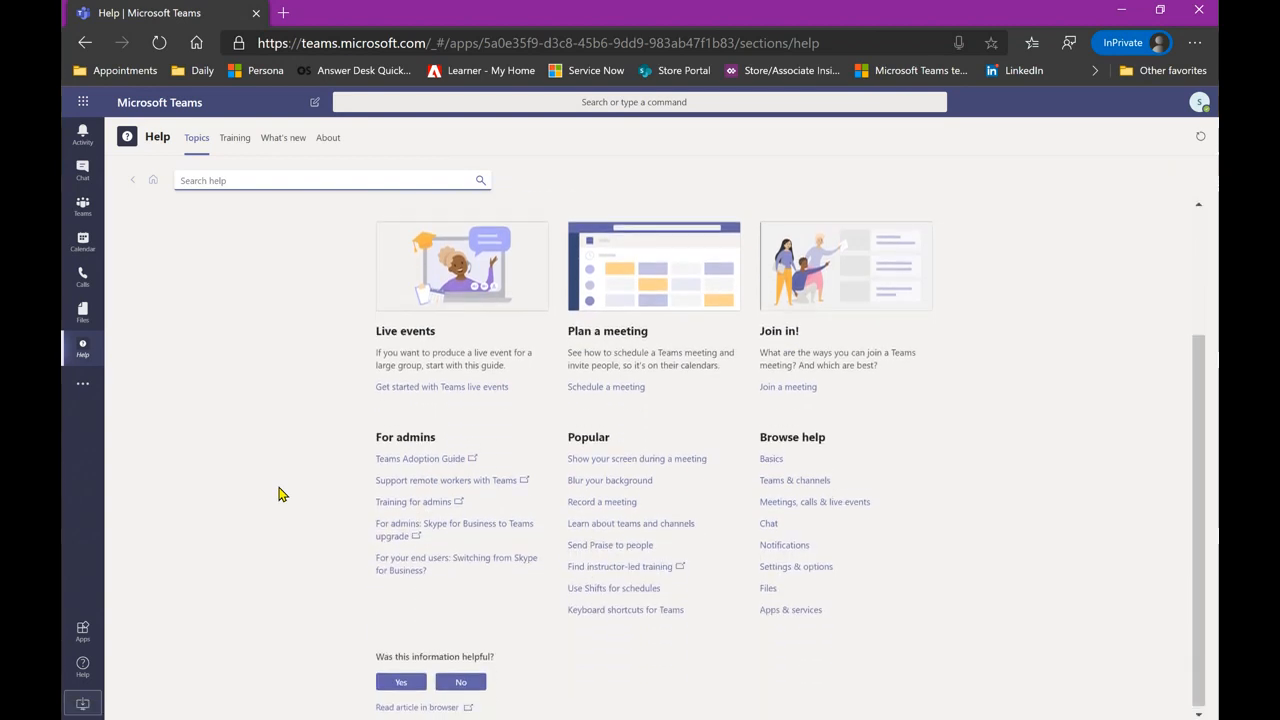
pyautogui.scroll(4, 282, 494)
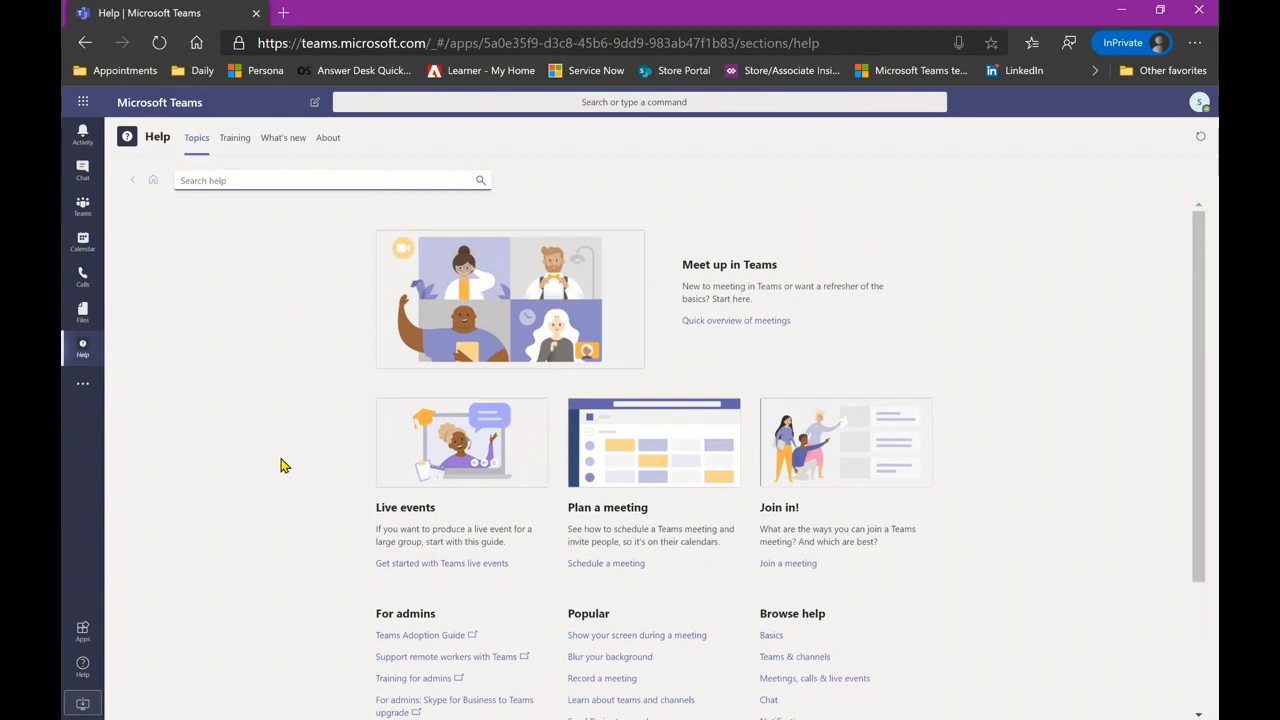
# - Search the help content for 'schedule a meeting' and scan the results
pyautogui.click(349, 180)
pyautogui.write('schedule')
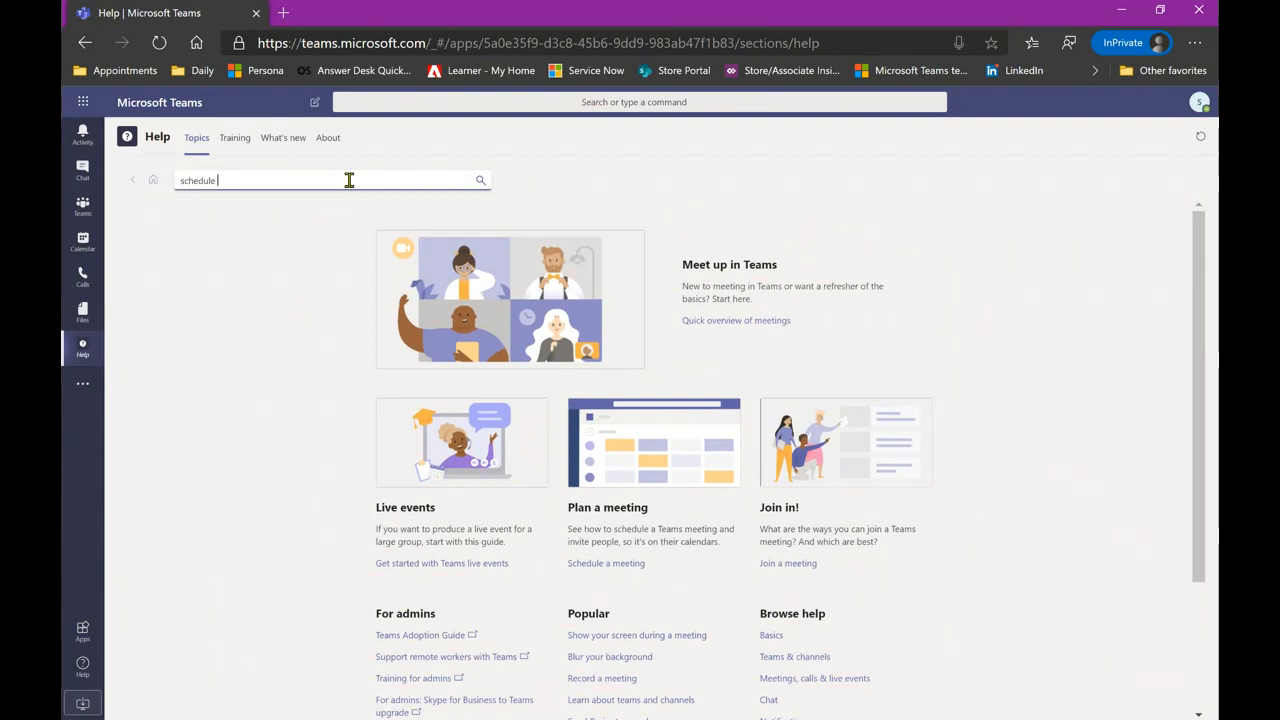
pyautogui.write(' a meeting')
pyautogui.press('Return')
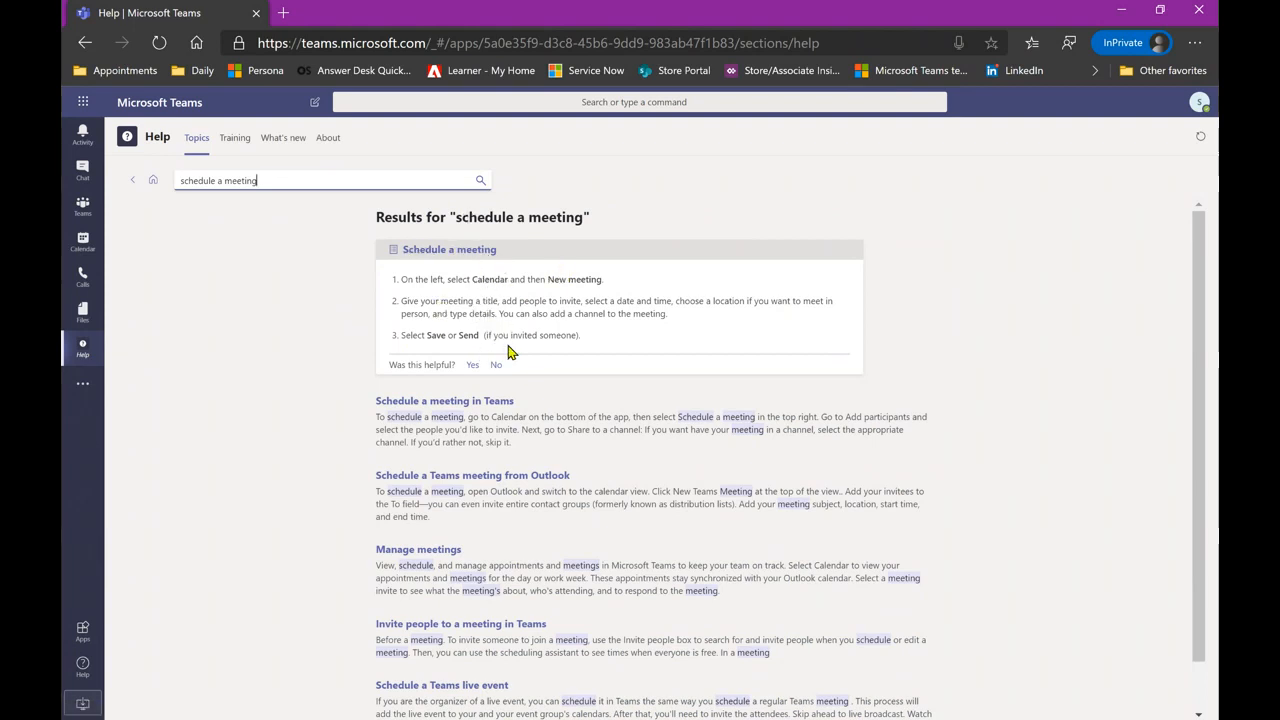
pyautogui.scroll(-1, 373, 426)
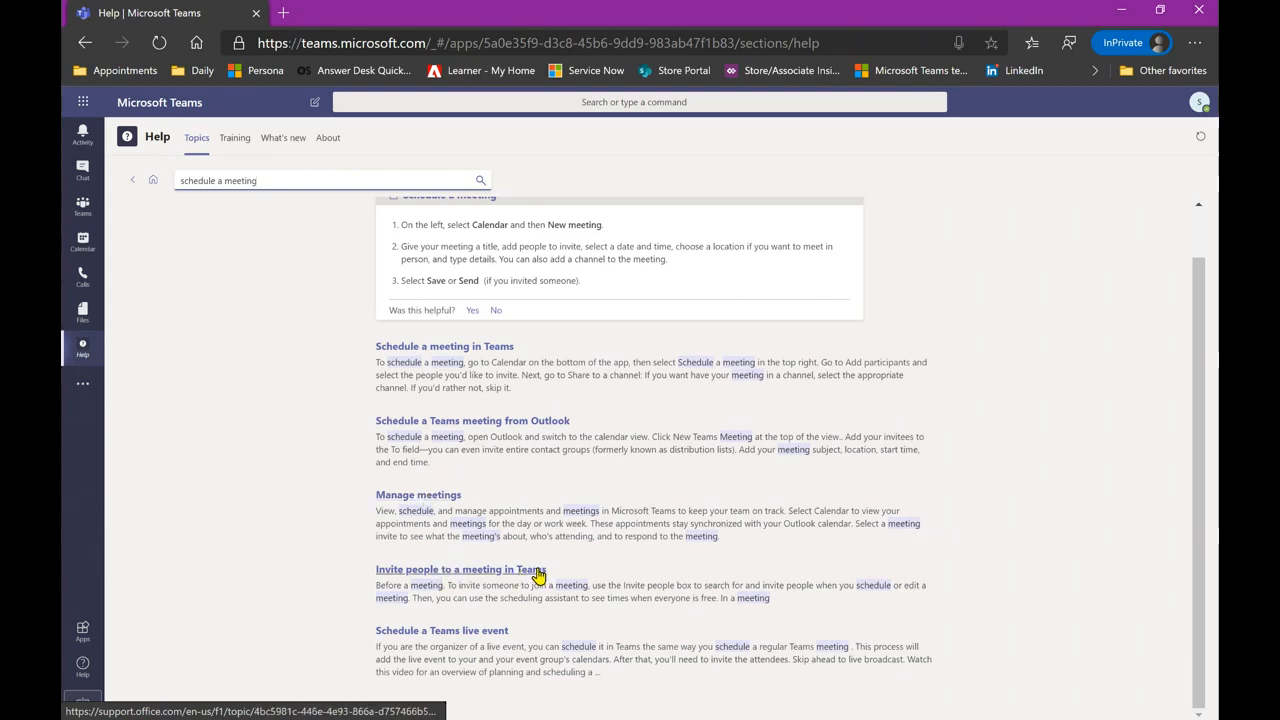
pyautogui.scroll(1, 266, 420)
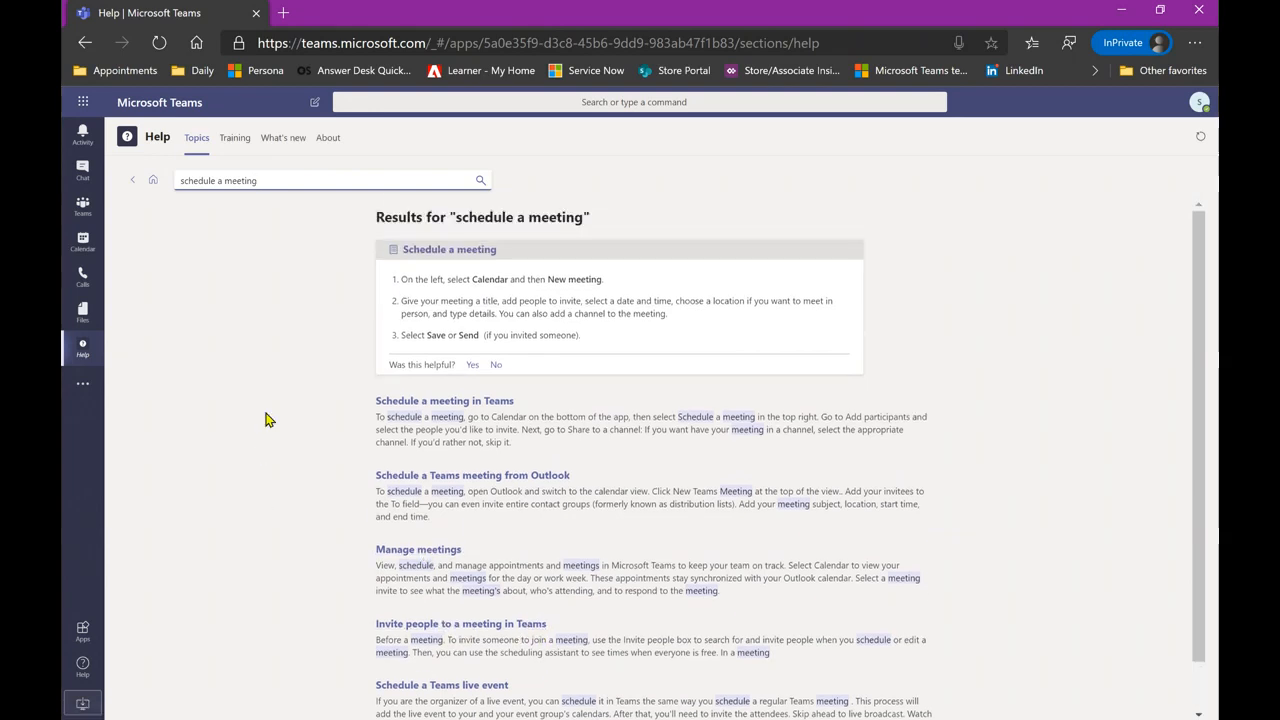
# - Scroll through the Help Training videos, then show the What's new release notes
pyautogui.click(238, 142)
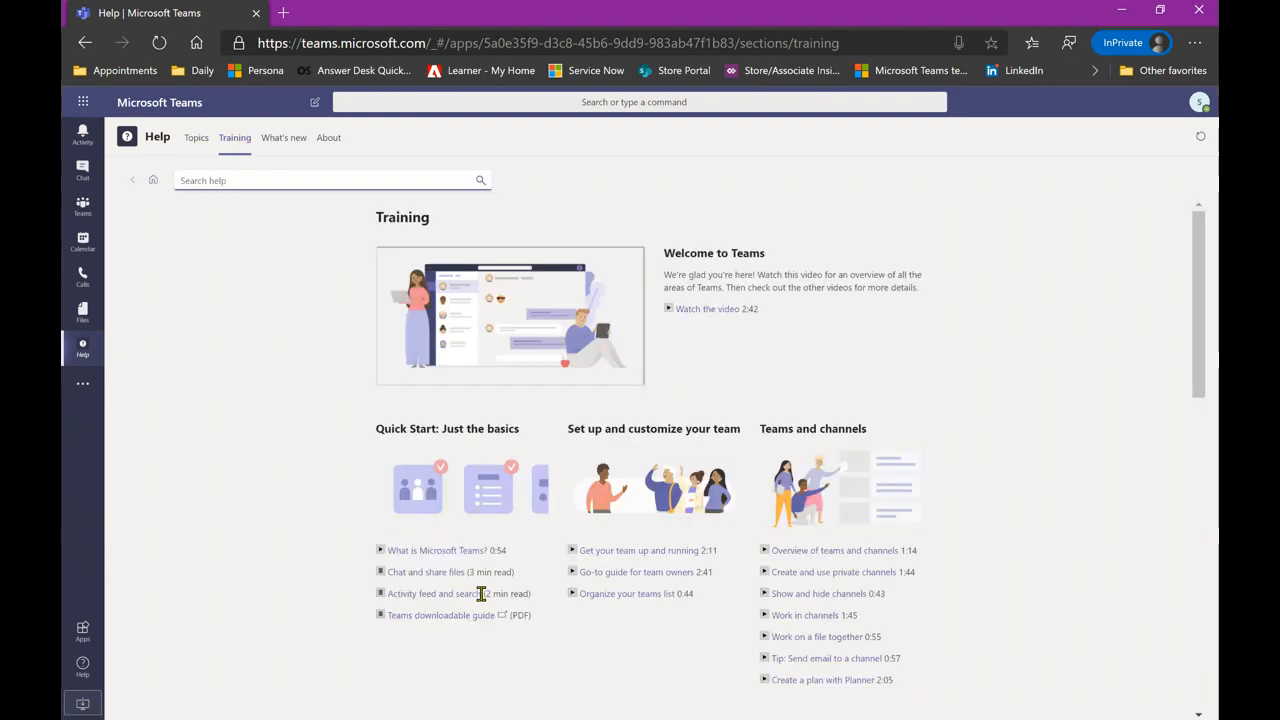
pyautogui.scroll(-1, 660, 489)
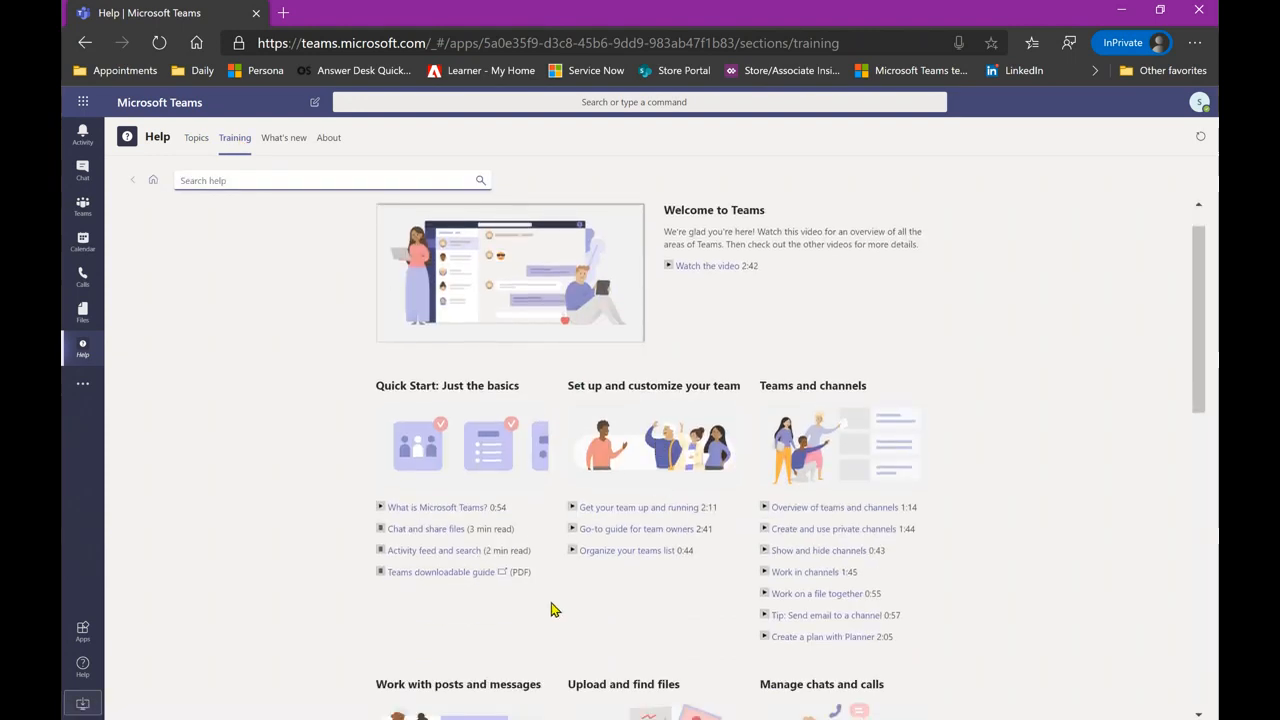
pyautogui.scroll(-3, 556, 608)
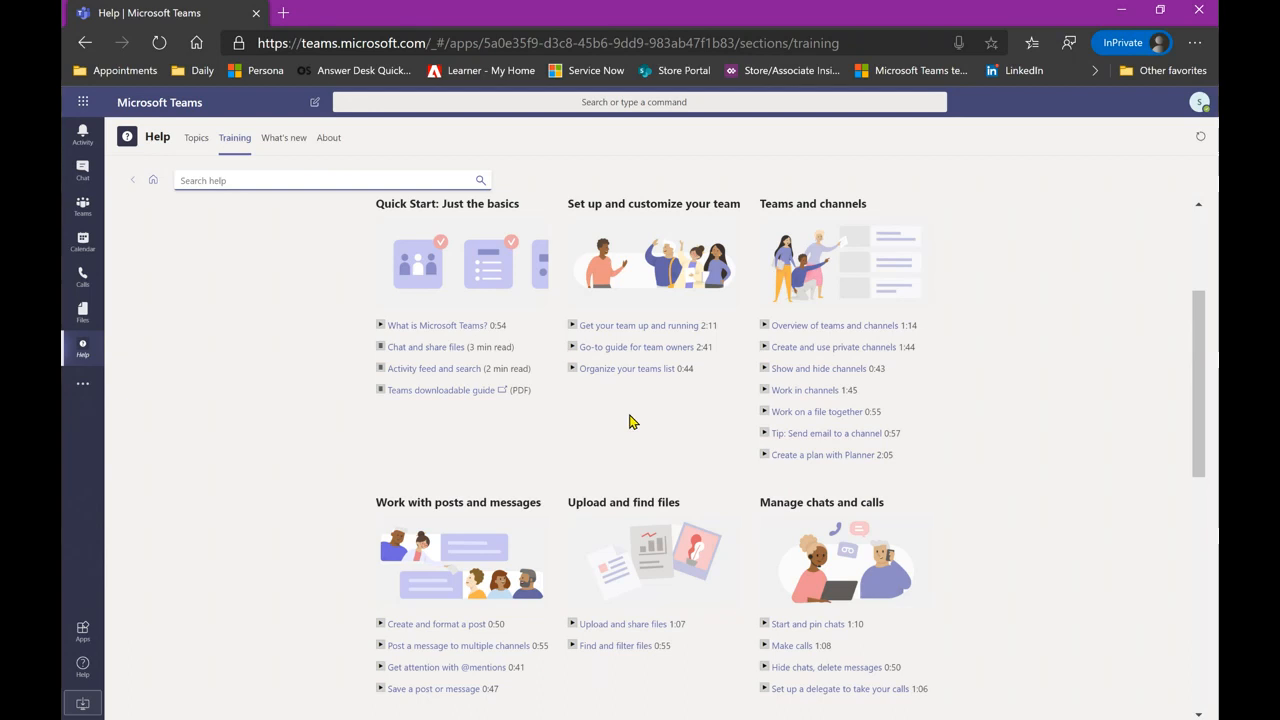
pyautogui.scroll(-1, 630, 422)
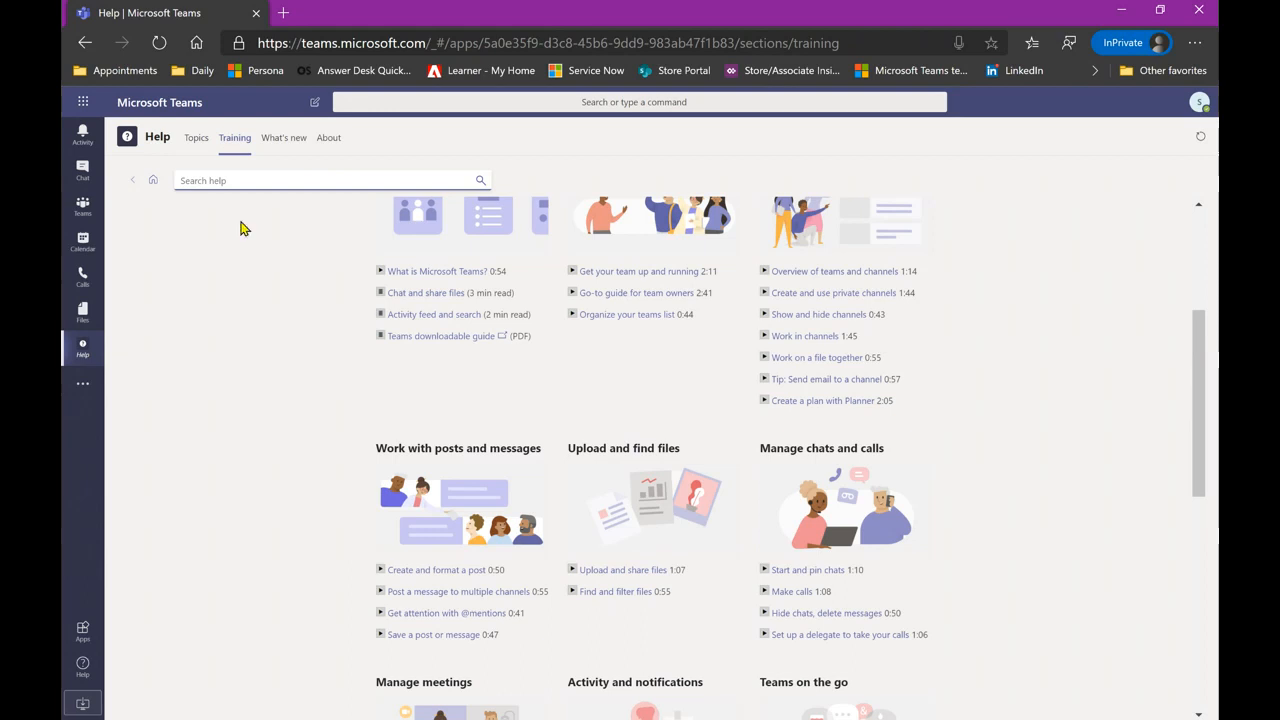
pyautogui.click(282, 142)
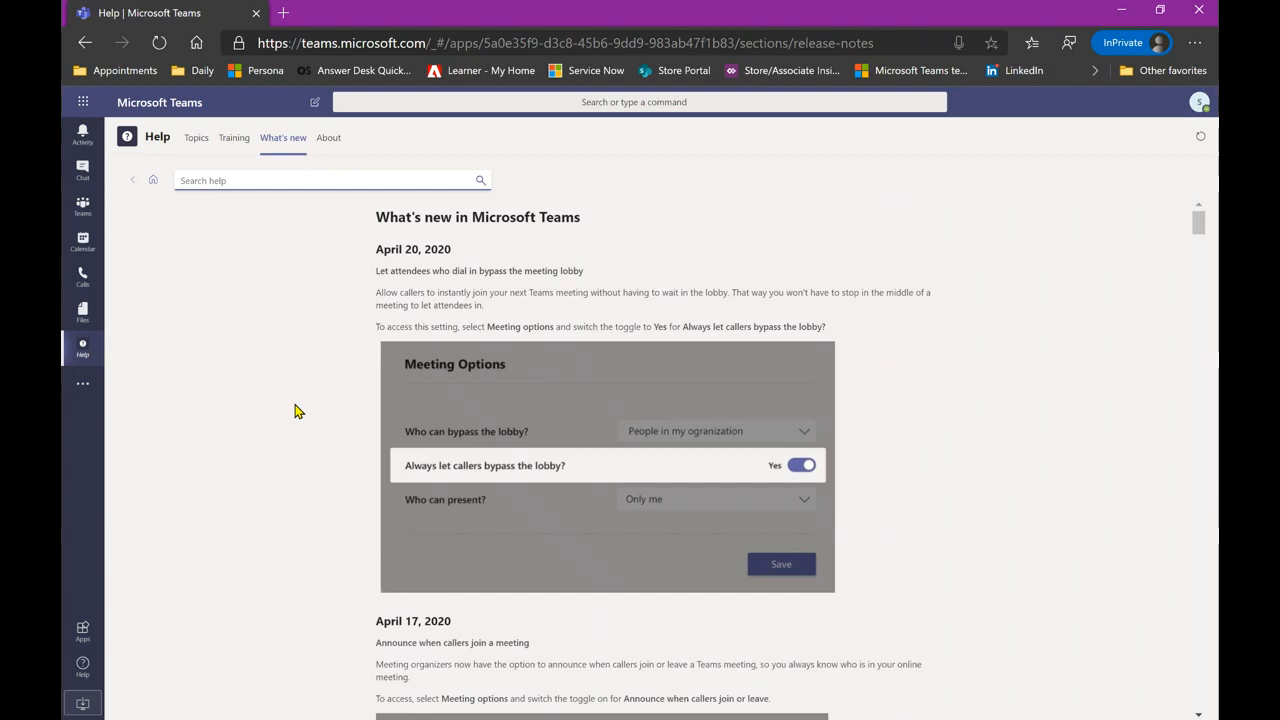
# - Show the Help app's About page (Microsoft Corp., Version 1.0) and reopen the help options
pyautogui.click(329, 140)
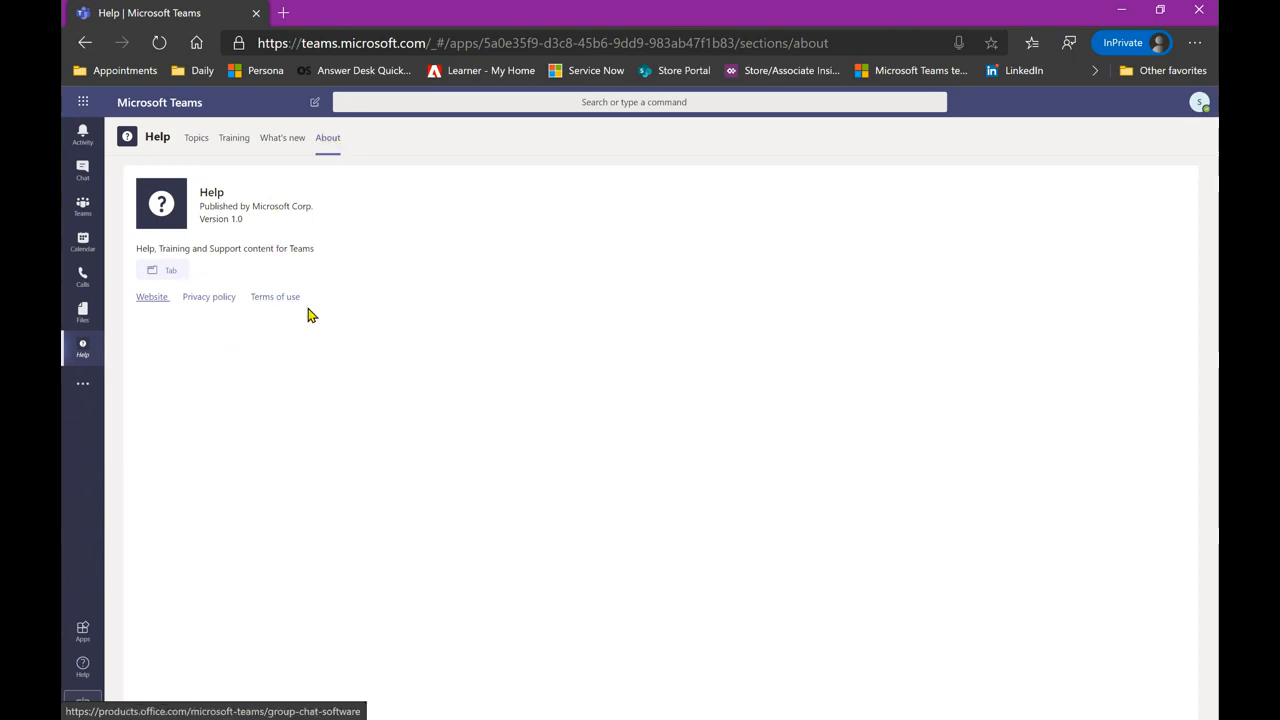
pyautogui.click(84, 670)
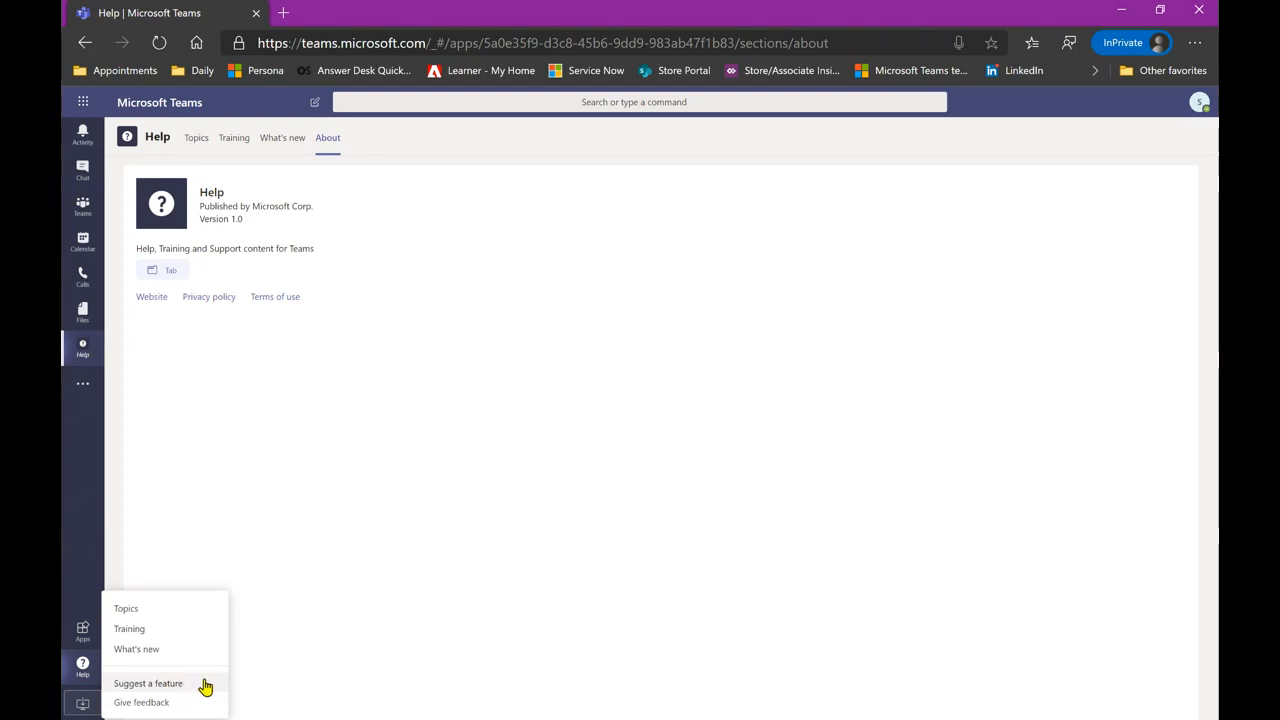
# - Dismiss the help options, view the Calendar work week from 9 AM, then return to Chat
pyautogui.click(313, 651)
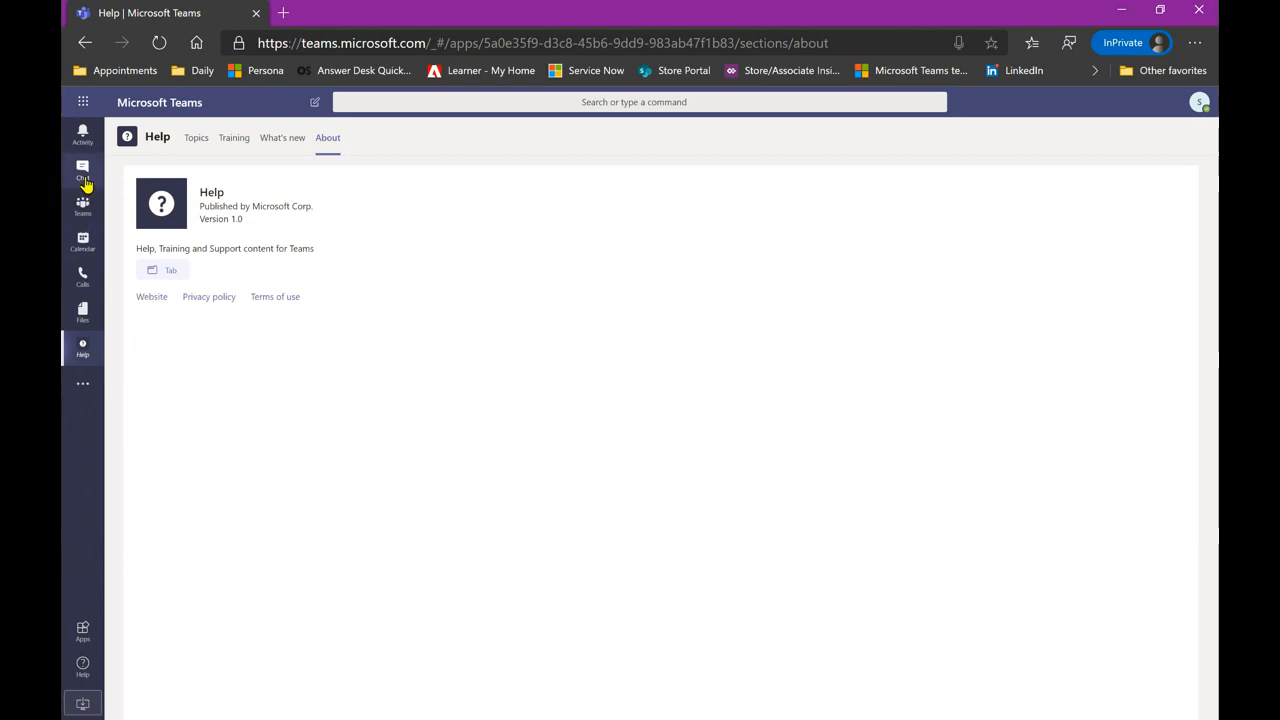
pyautogui.click(84, 248)
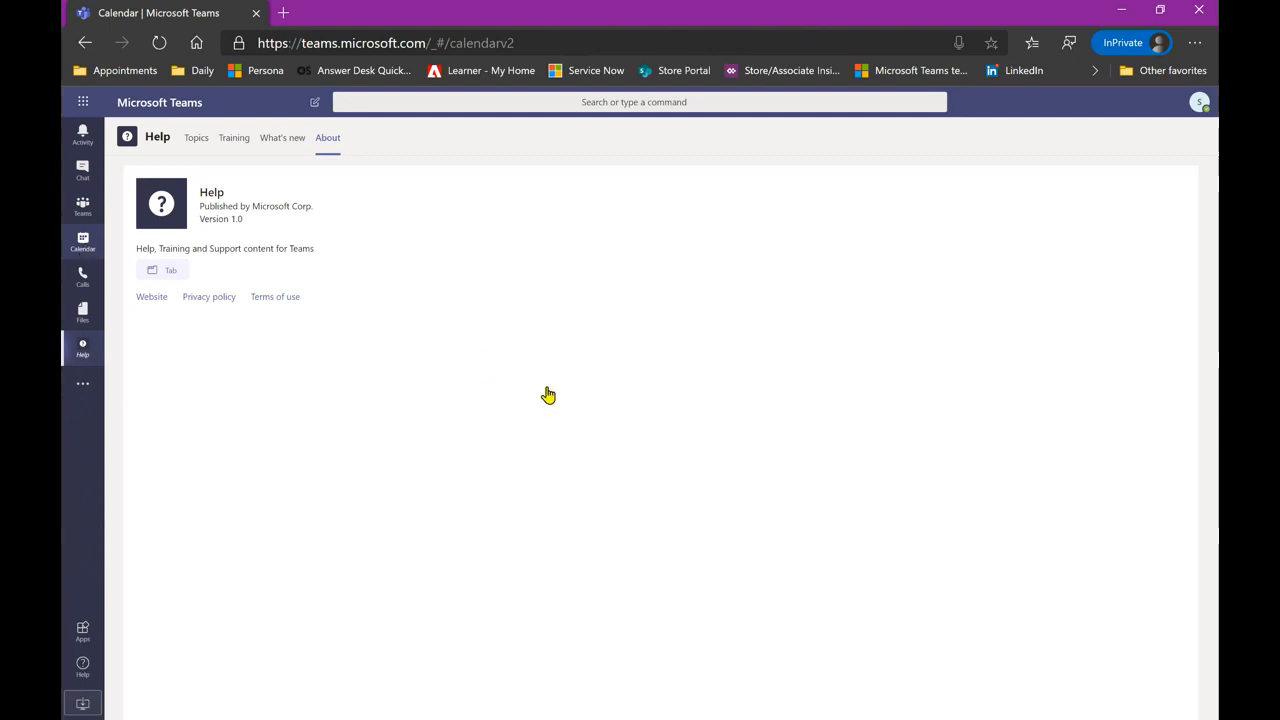
pyautogui.scroll(3, 697, 517)
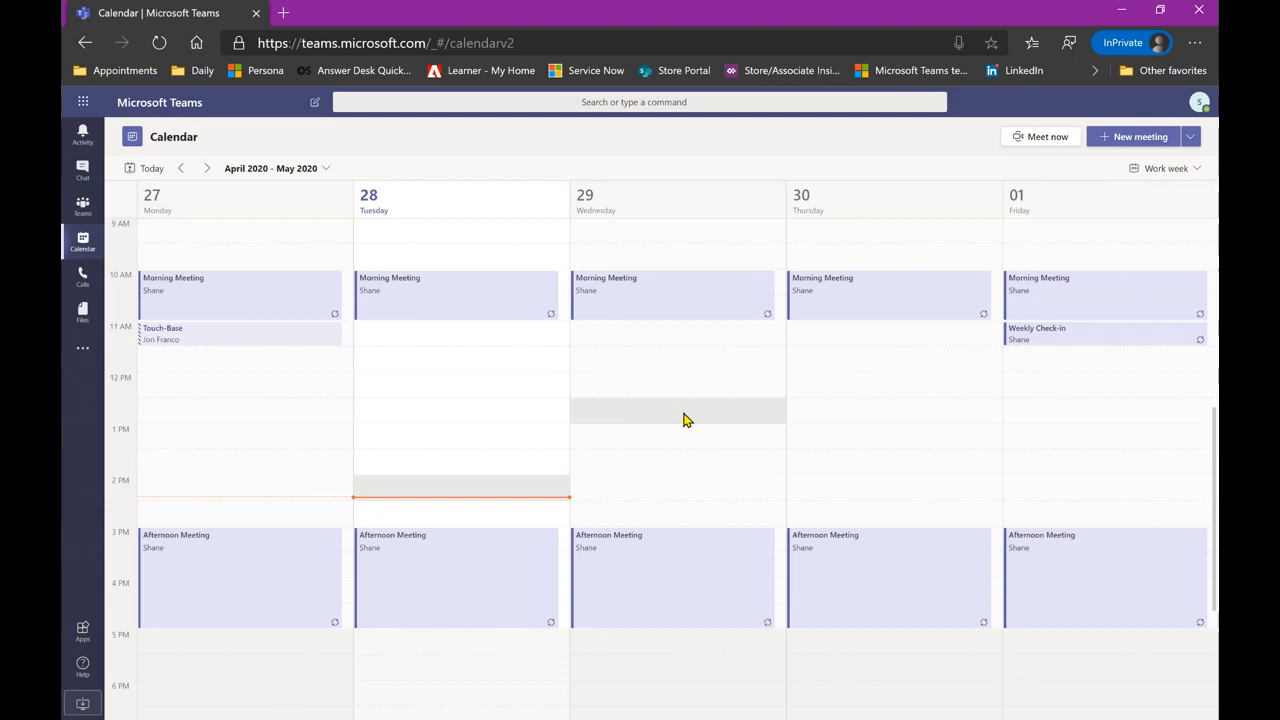
pyautogui.click(75, 177)
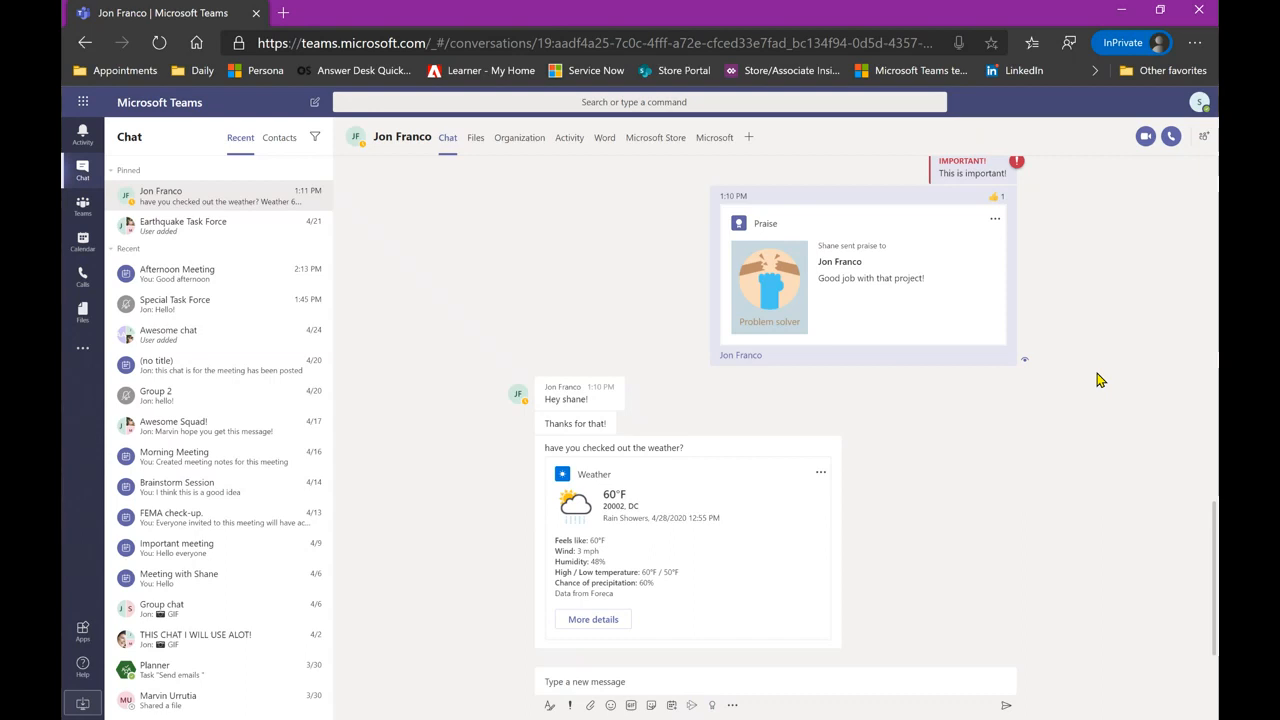
# - Return to the Calendar work week and scroll up to the 9 AM meetings
pyautogui.click(77, 247)
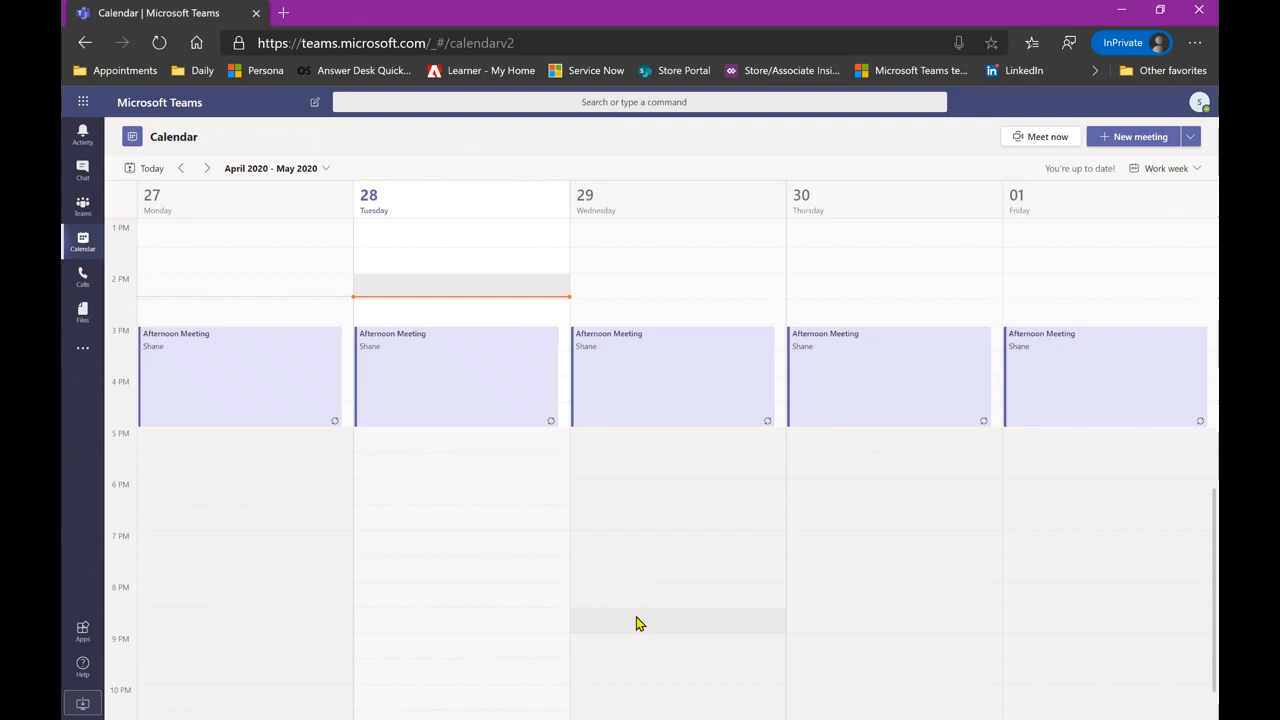
pyautogui.scroll(4, 640, 623)
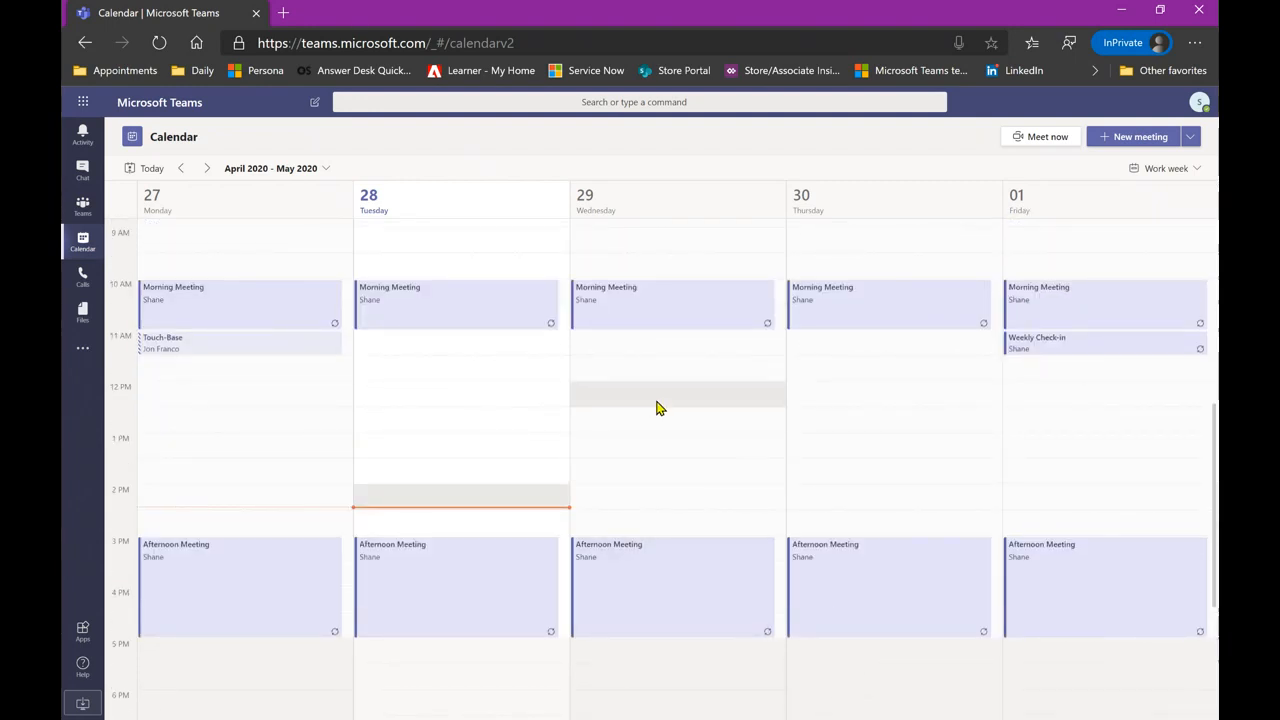